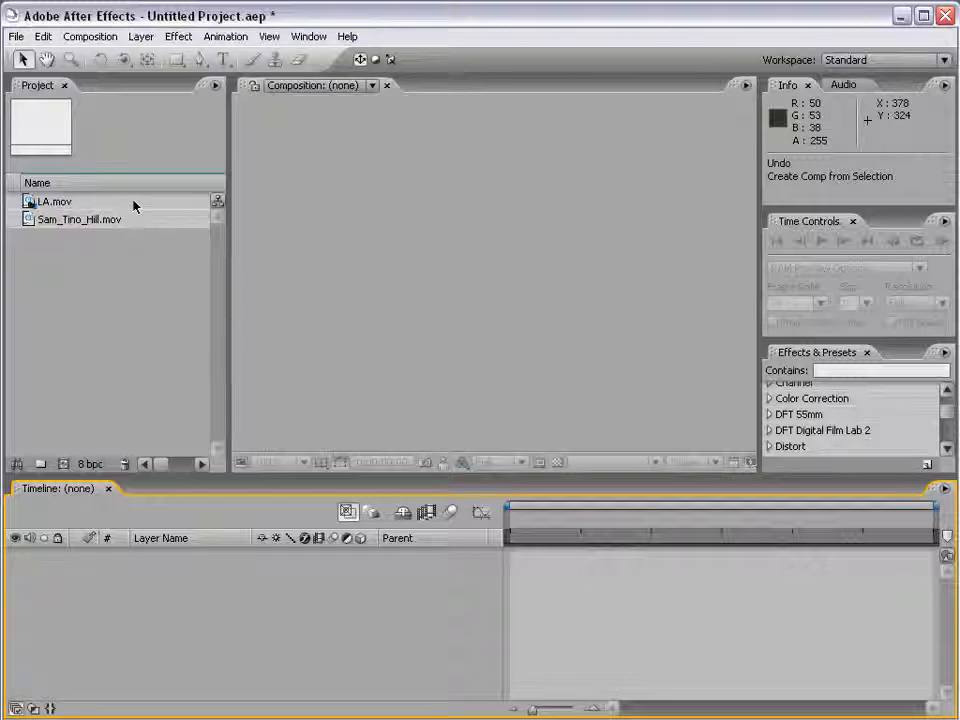
# Create a new composition from the LA.mov footage with matching settings.
pyautogui.click(42, 204)
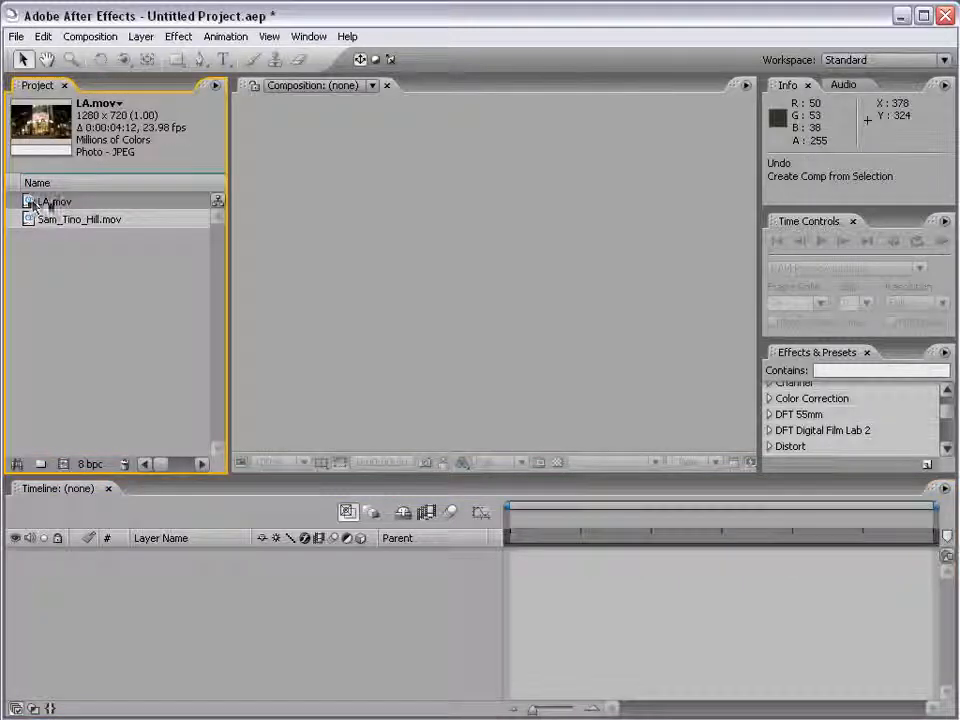
pyautogui.moveTo(34, 206); pyautogui.dragTo(68, 470)
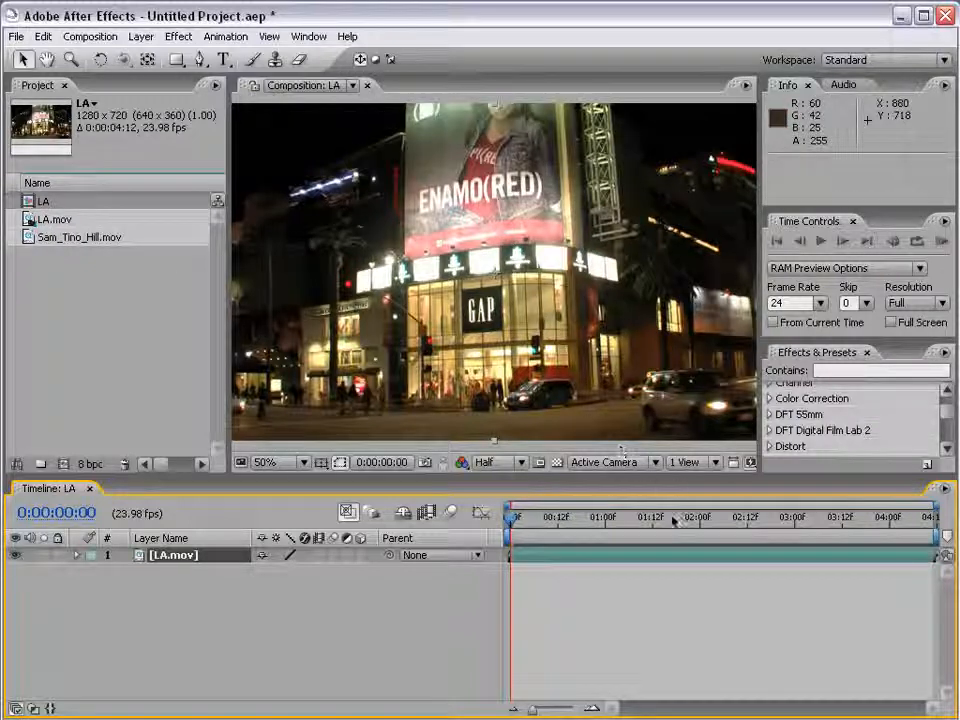
# Set the work area from 0:00:01:17 to 0:00:04:01 and trim the composition to it.
pyautogui.moveTo(675, 519); pyautogui.dragTo(704, 519)
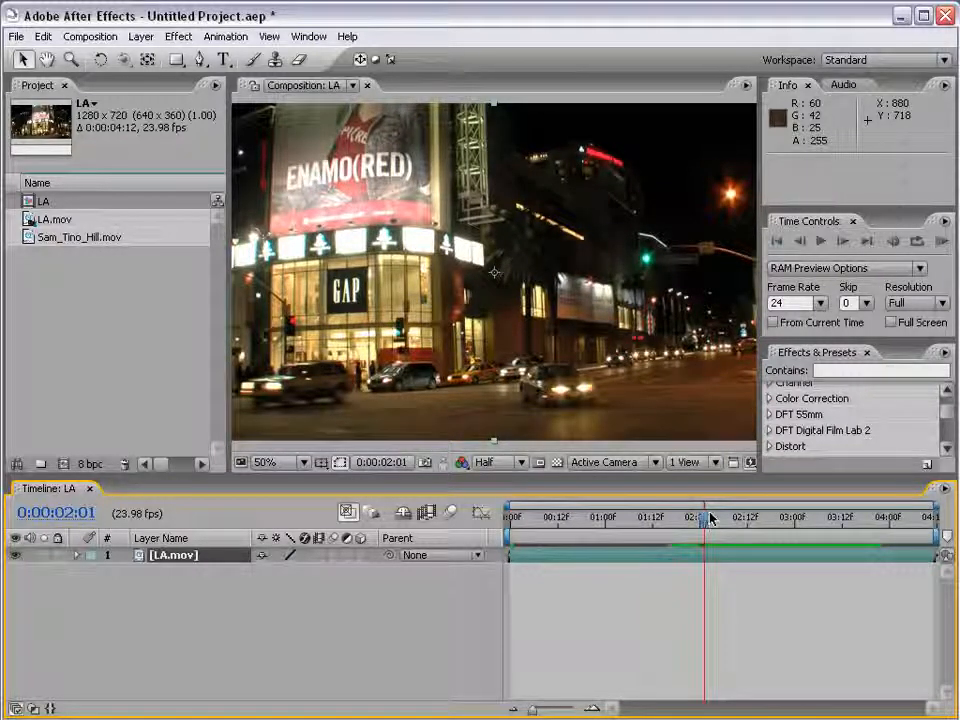
pyautogui.moveTo(711, 518); pyautogui.dragTo(671, 523)
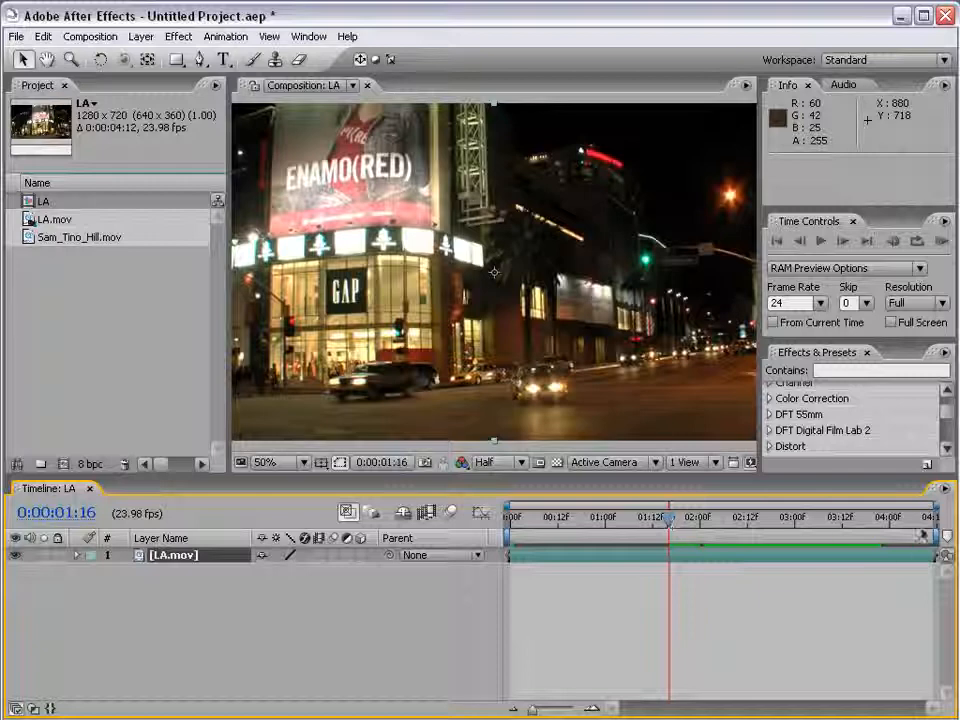
pyautogui.click(889, 519)
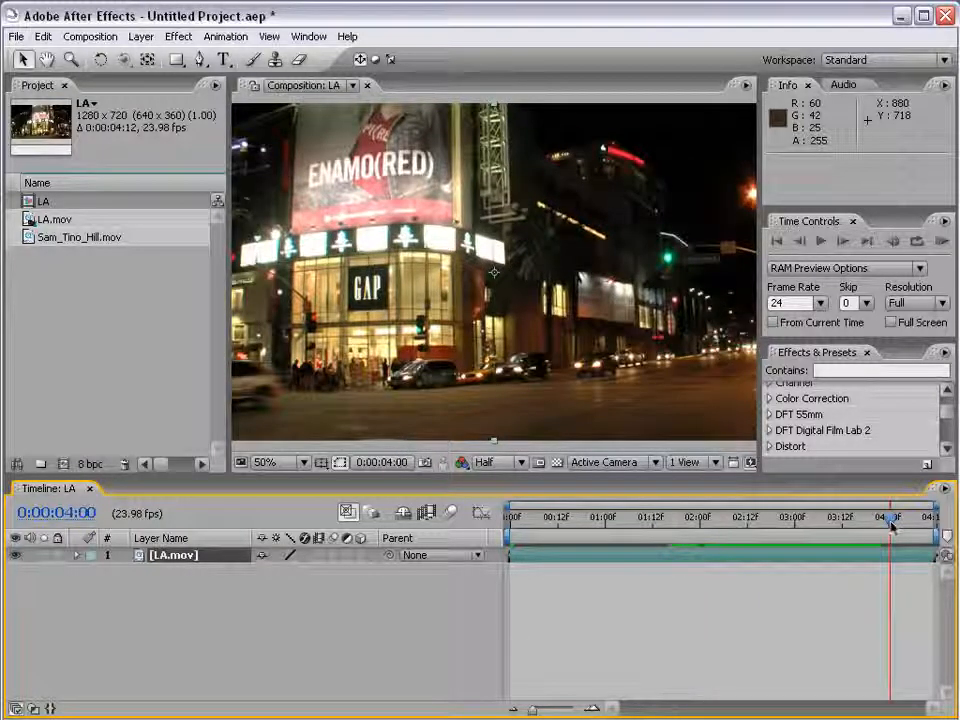
pyautogui.moveTo(890, 525); pyautogui.dragTo(673, 532)
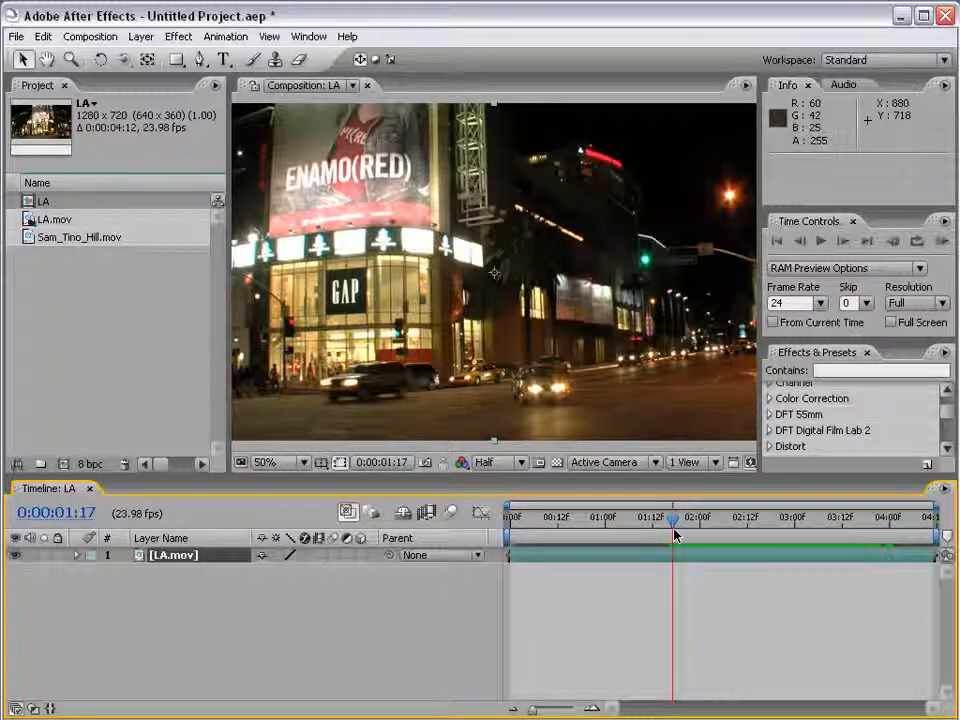
pyautogui.press('b')
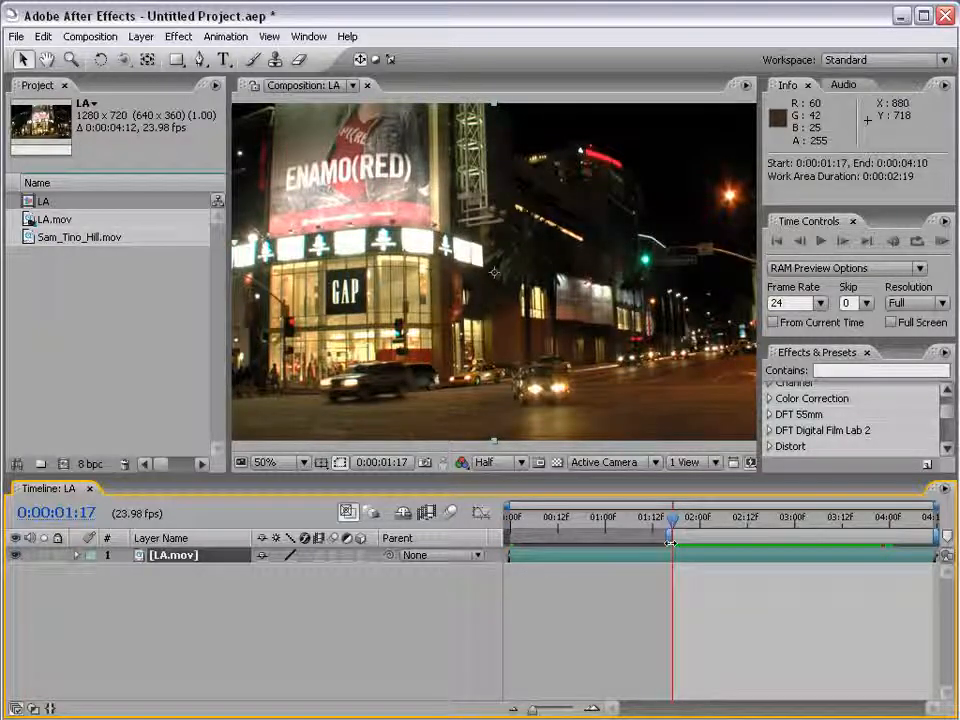
pyautogui.moveTo(668, 536)
pyautogui.mouseDown()
pyautogui.moveTo(520, 537)
pyautogui.moveTo(668, 550)
pyautogui.mouseUp()
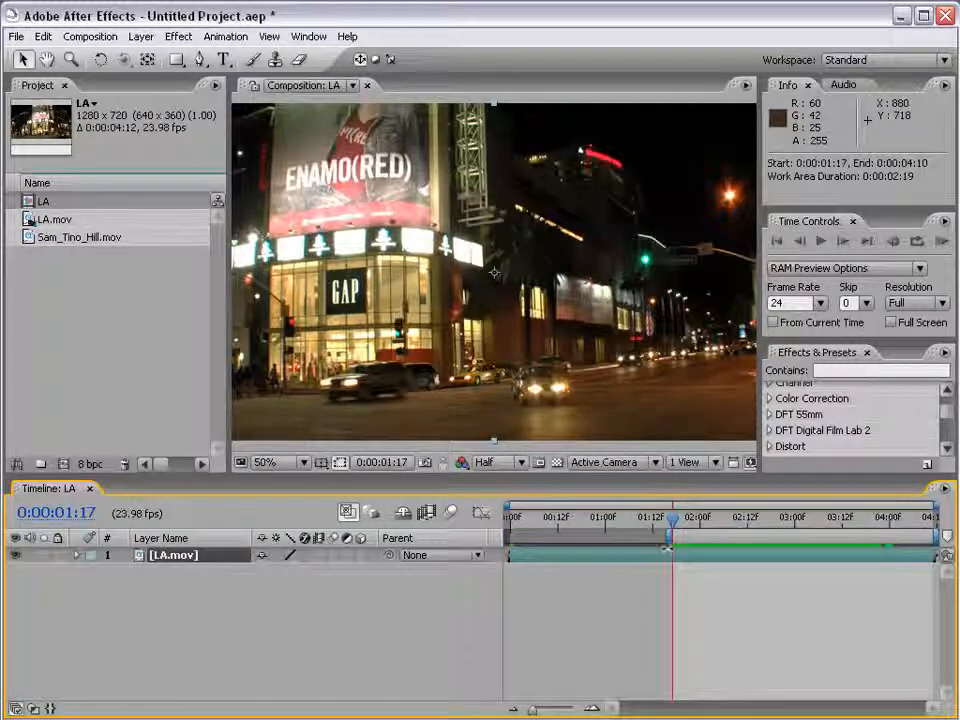
pyautogui.click(826, 540)
pyautogui.moveTo(826, 540); pyautogui.dragTo(899, 540)
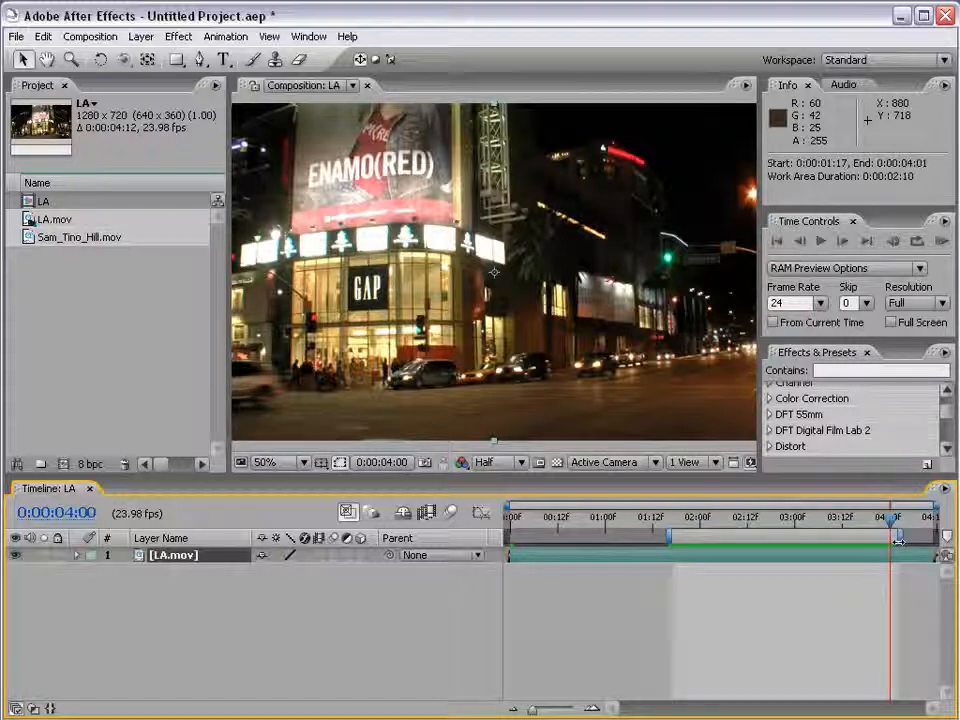
pyautogui.rightClick(699, 538)
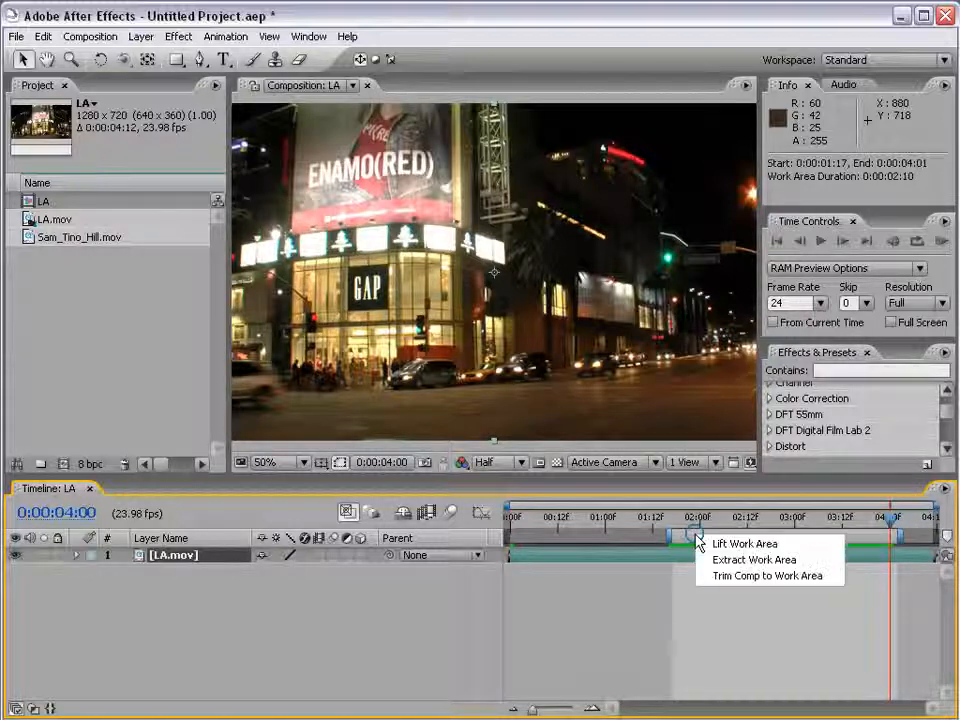
pyautogui.click(818, 577)
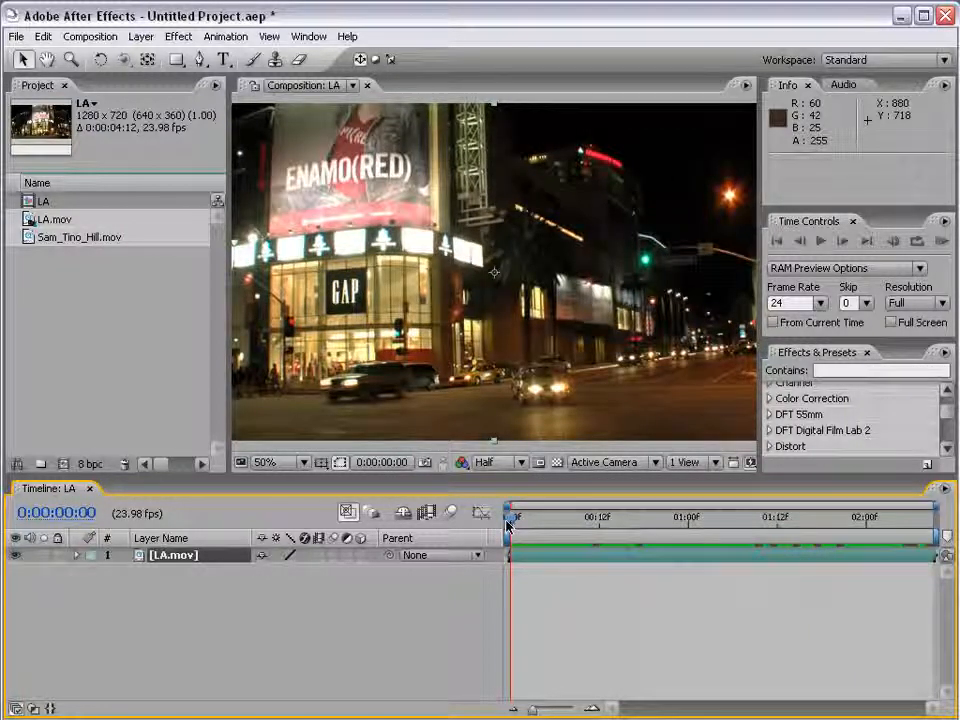
pyautogui.moveTo(511, 518); pyautogui.dragTo(500, 553)
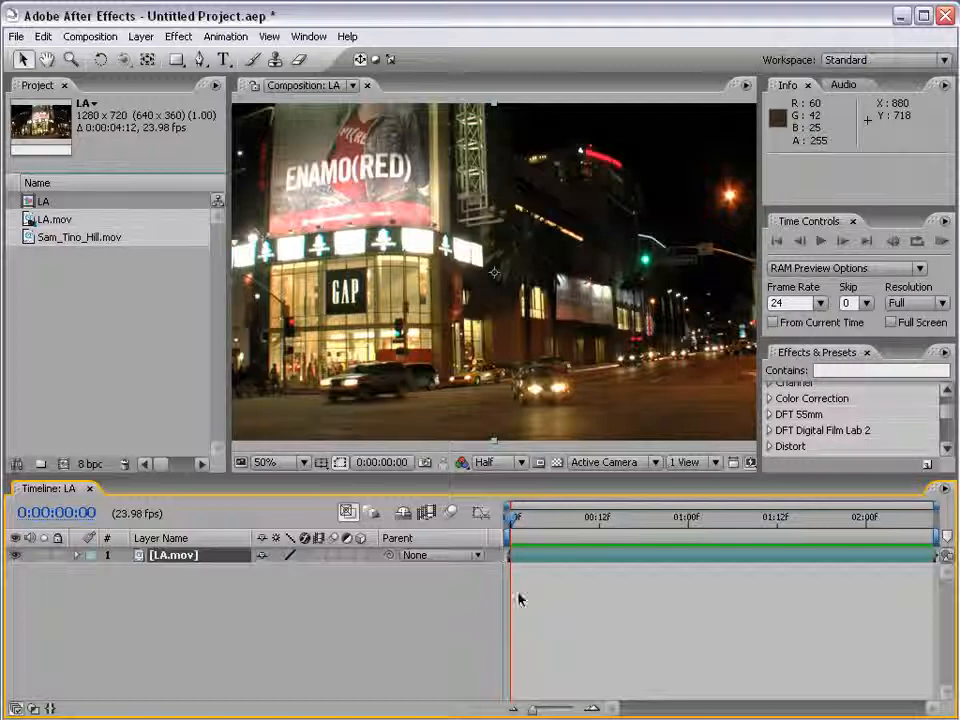
# Open the LA.mov layer in its own Layer view and compare it with the composition view.
pyautogui.doubleClick(525, 555)
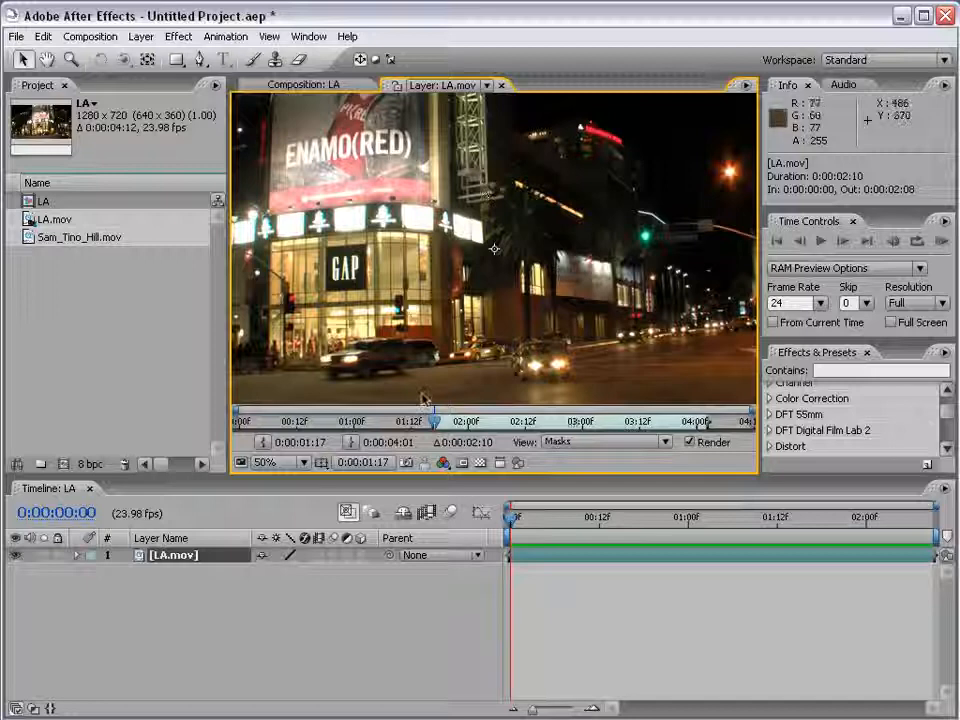
pyautogui.click(298, 85)
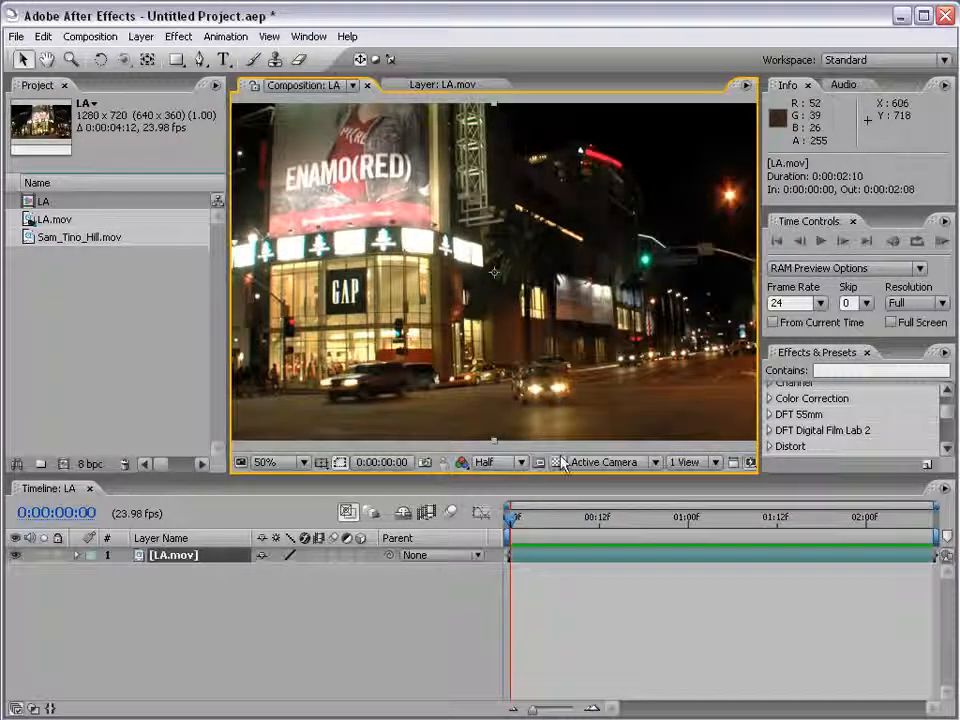
pyautogui.click(442, 85)
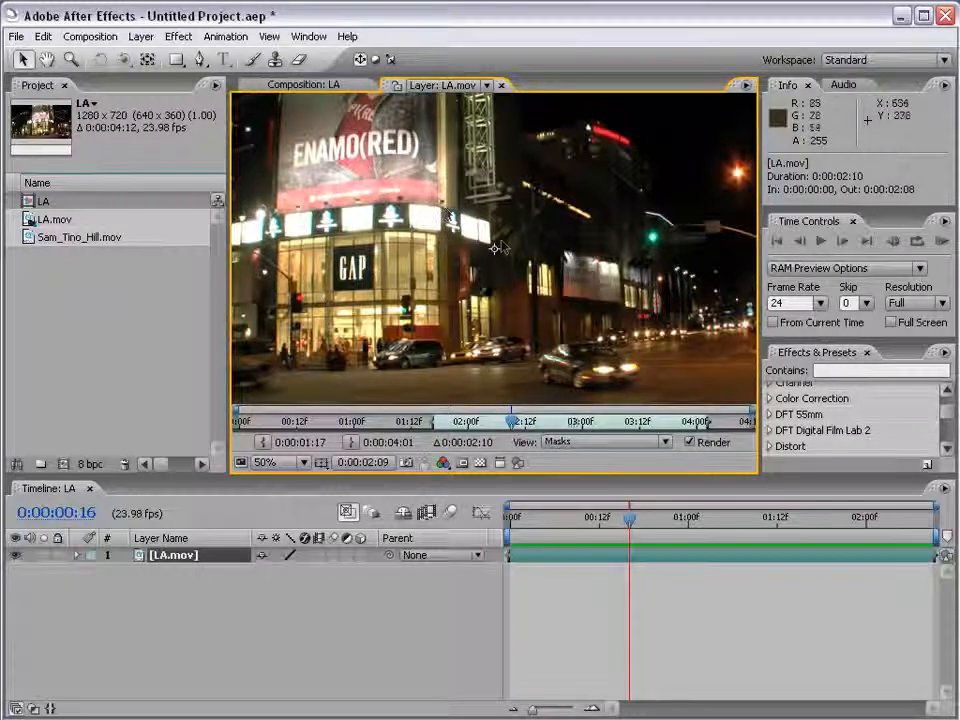
pyautogui.click(297, 86)
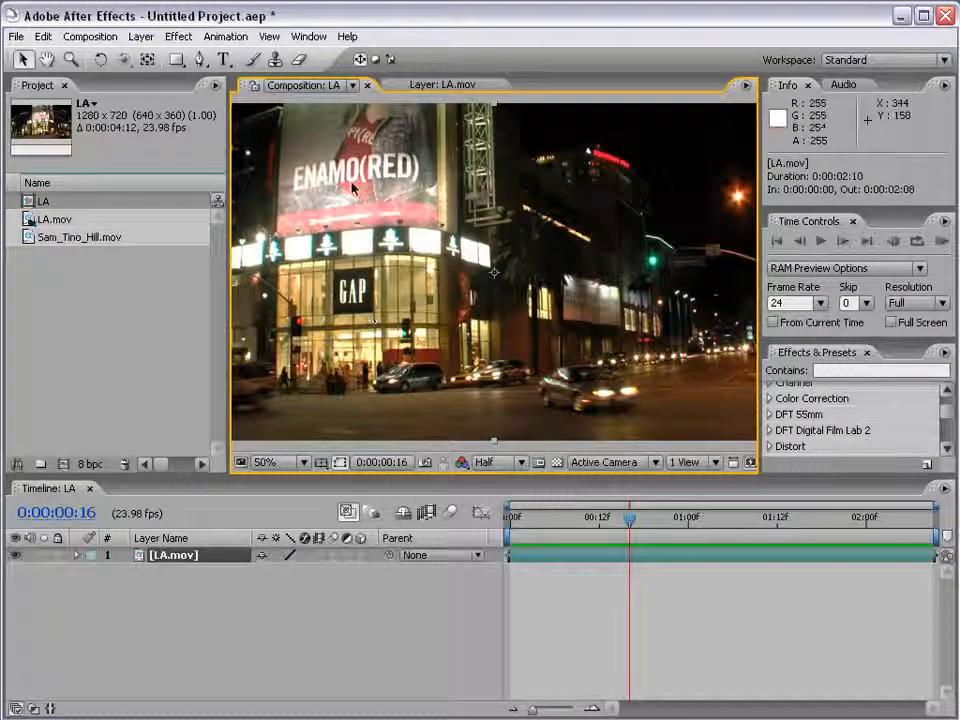
pyautogui.click(535, 560)
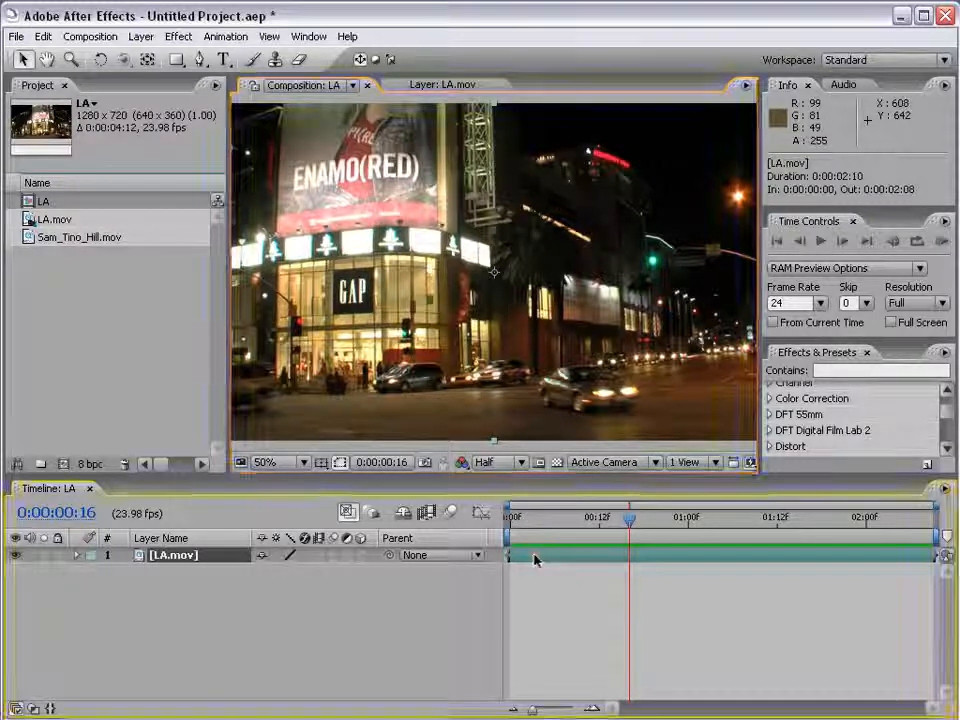
pyautogui.doubleClick(535, 560)
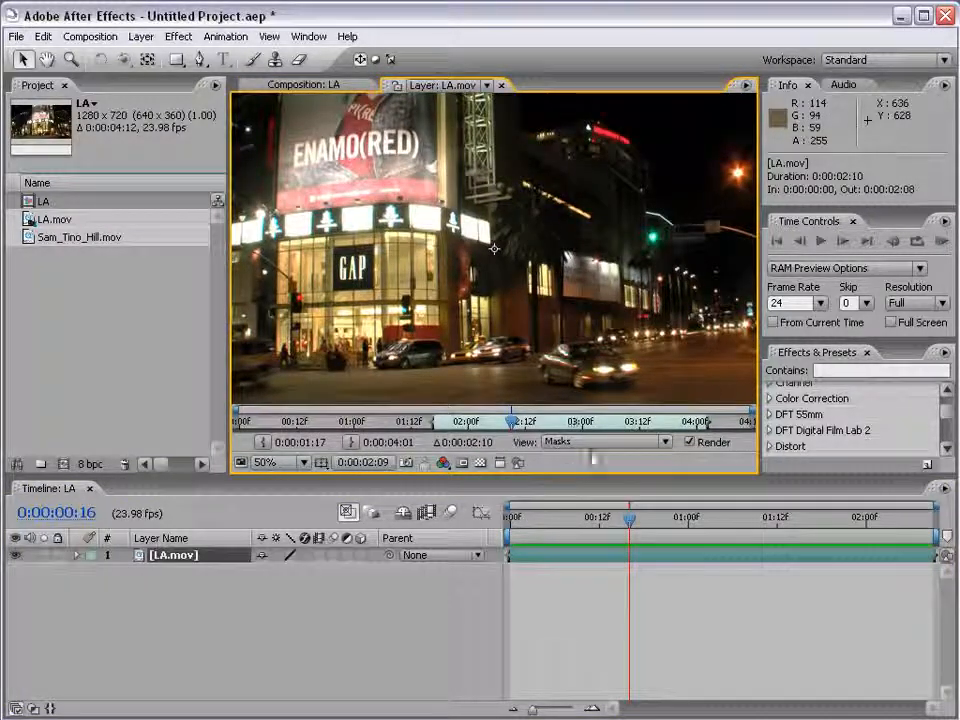
# Show the Tracker Controls and narrow the project area to give the layer view more room.
pyautogui.click(309, 38)
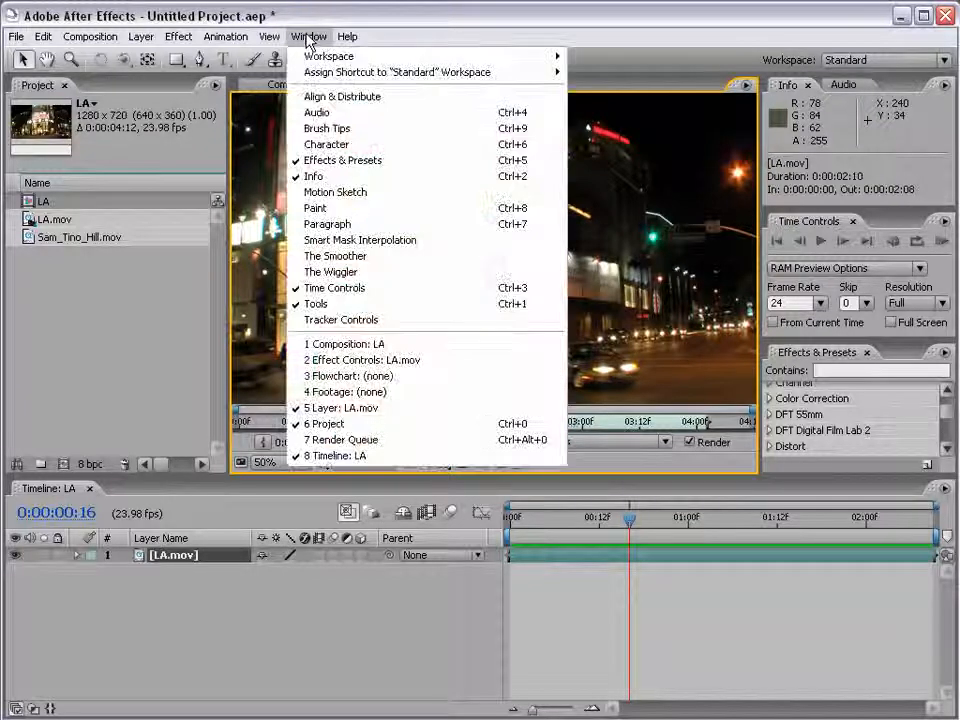
pyautogui.click(393, 321)
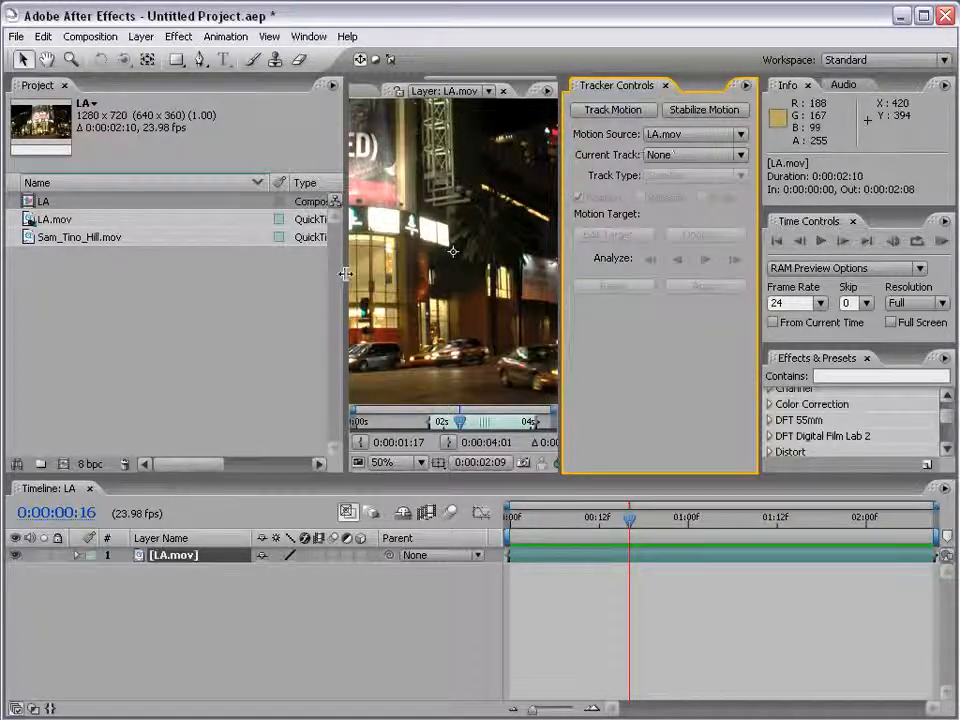
pyautogui.moveTo(345, 273); pyautogui.dragTo(100, 273)
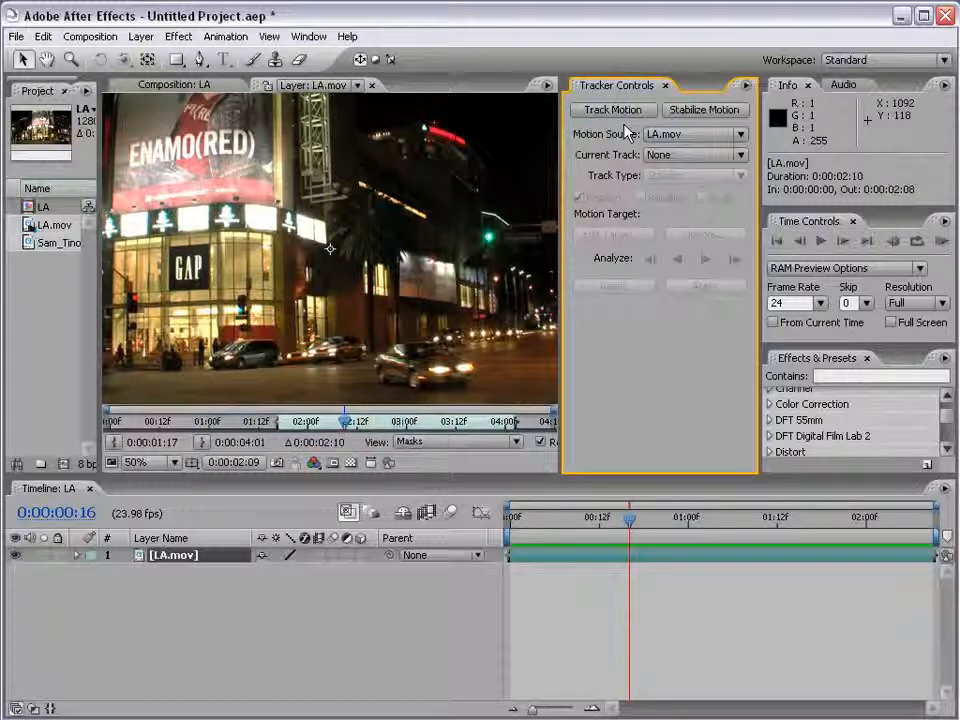
pyautogui.press('`')
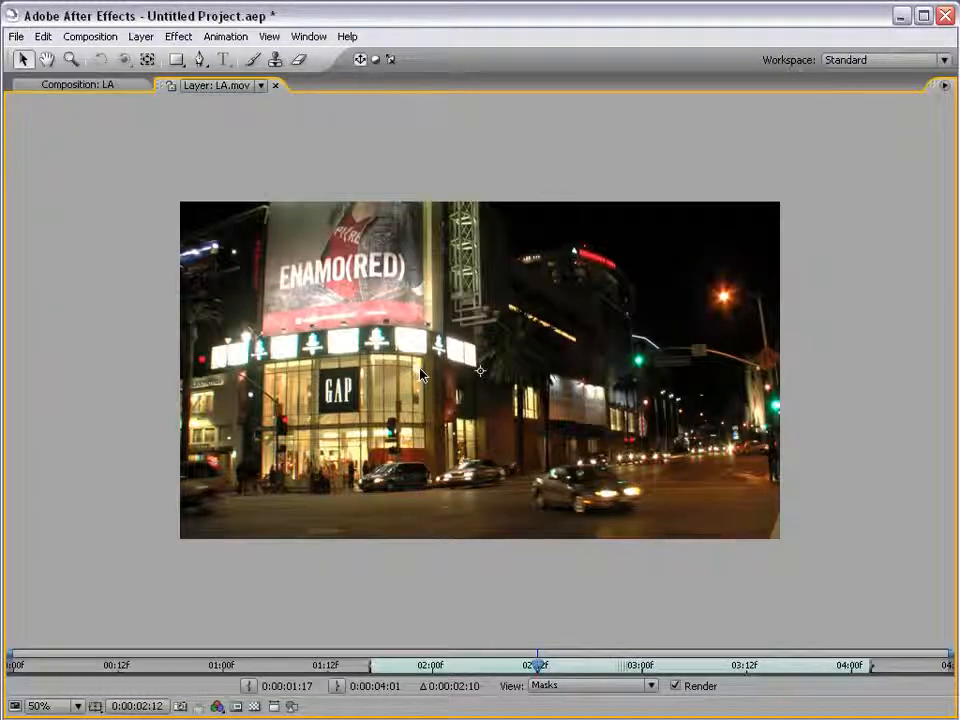
pyautogui.press('`')
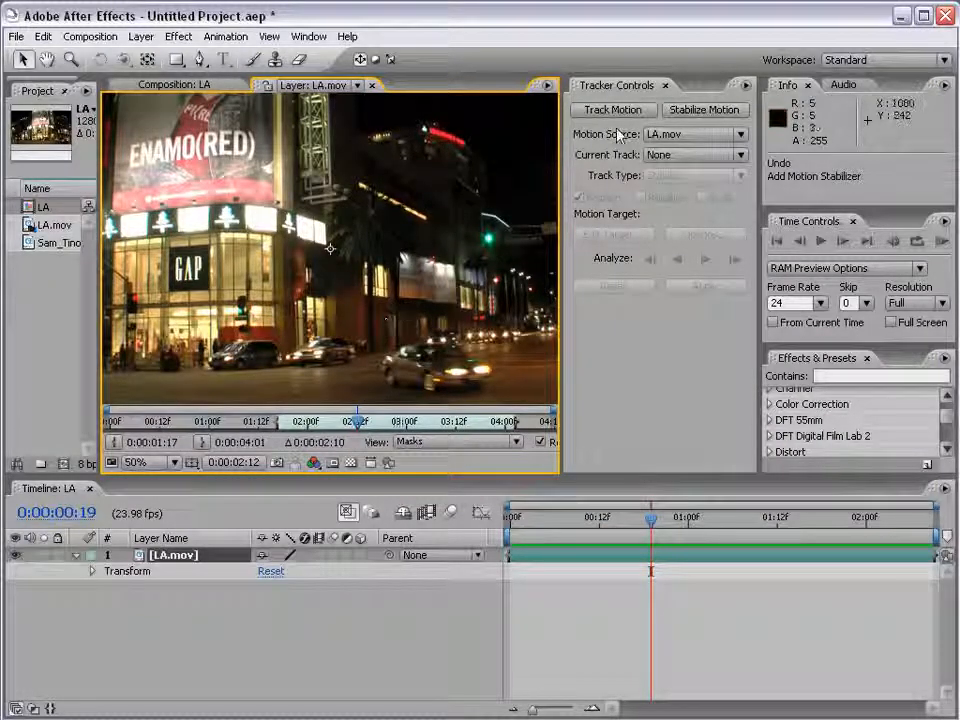
# Add a position stabilizer to LA.mov and move Track Point 1 onto the dark wall below the lit sign.
pyautogui.click(706, 112)
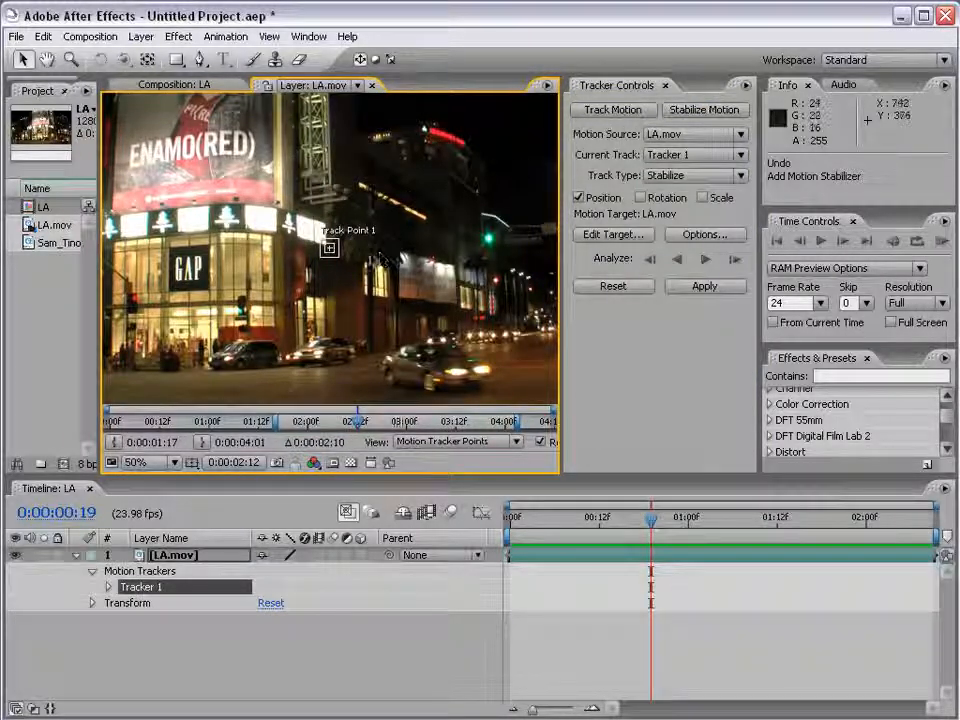
pyautogui.press('.')
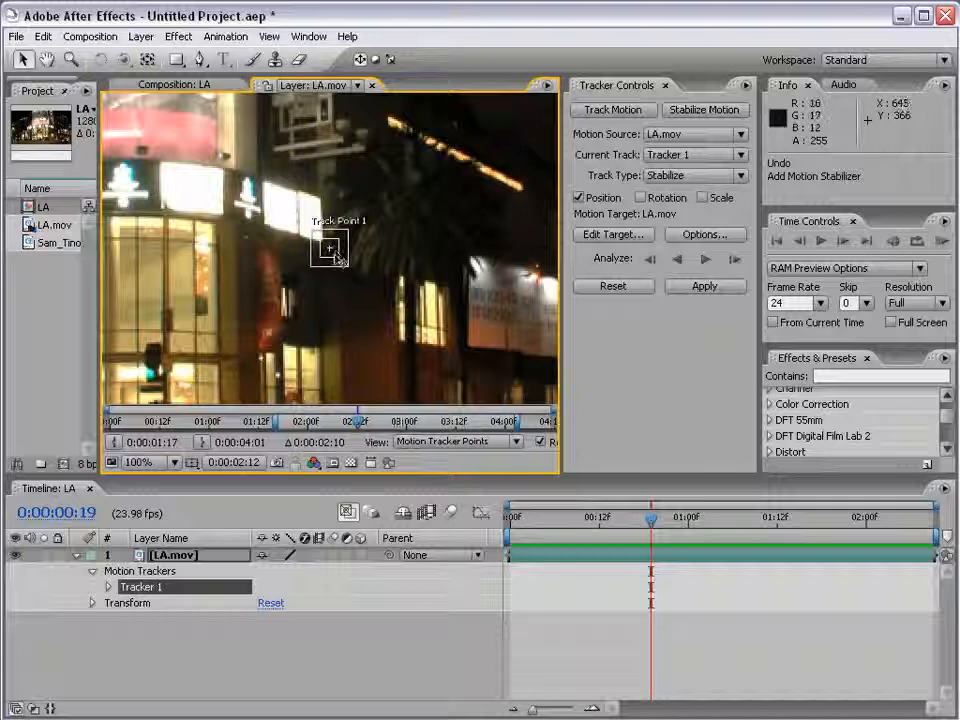
pyautogui.press('.')
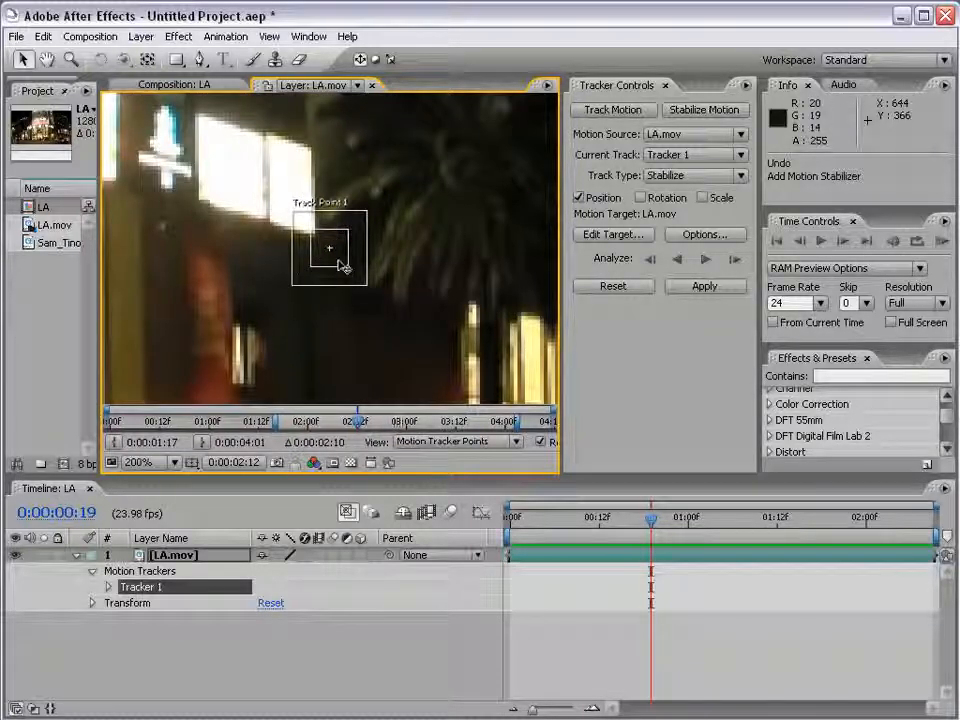
pyautogui.moveTo(336, 259); pyautogui.dragTo(333, 318)
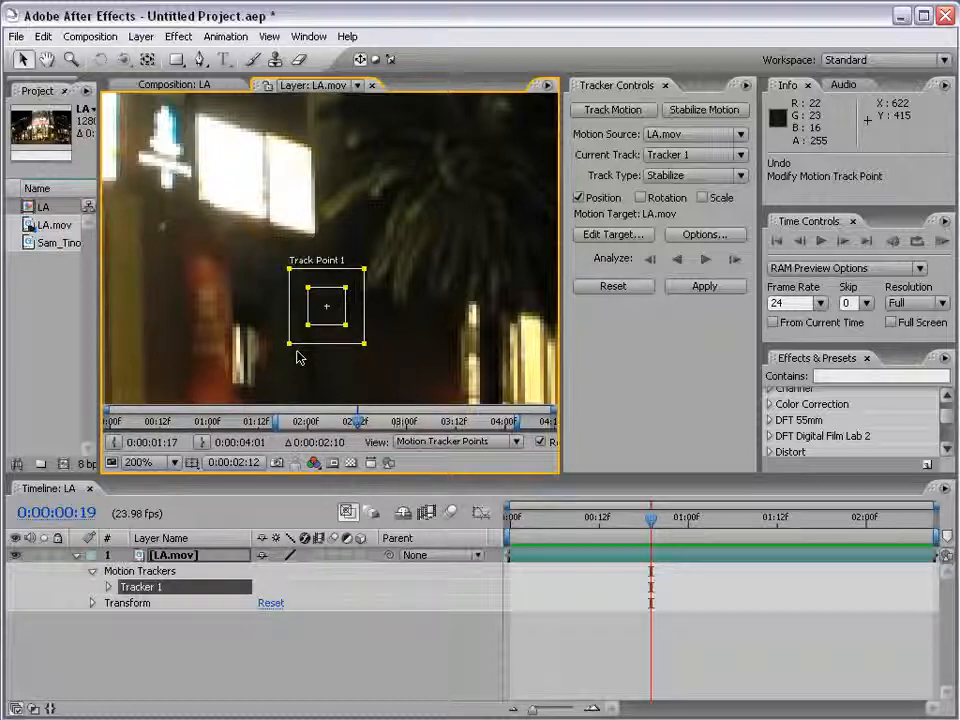
# Enlarge the outer search region of Track Point 1 moderately, leaving some margin around the inner feature region.
pyautogui.moveTo(368, 347); pyautogui.dragTo(387, 360)
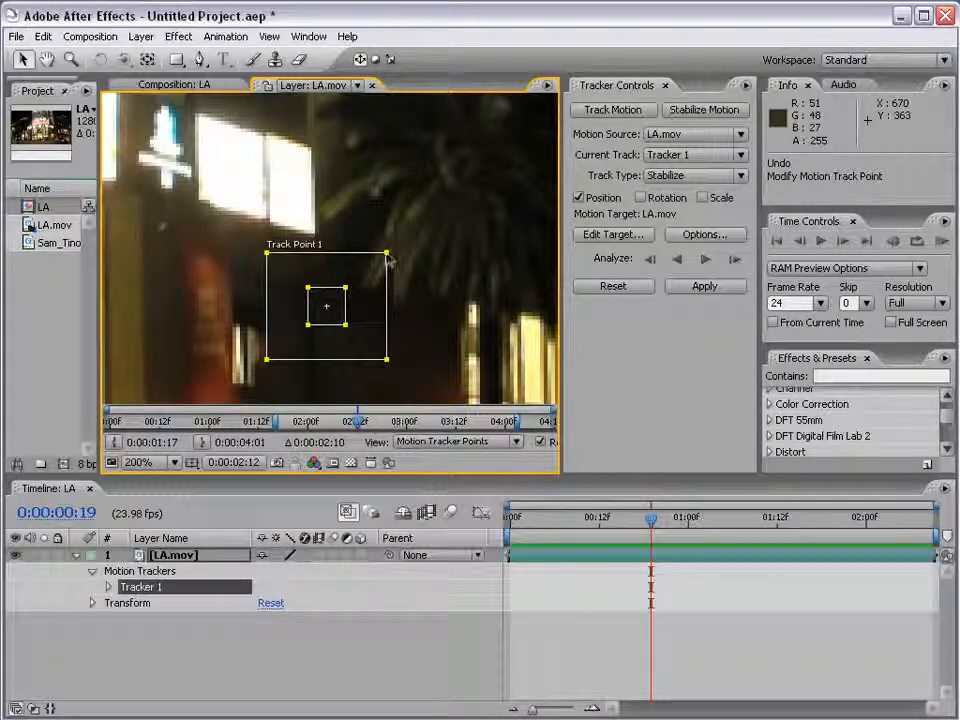
pyautogui.moveTo(387, 254); pyautogui.dragTo(442, 214)
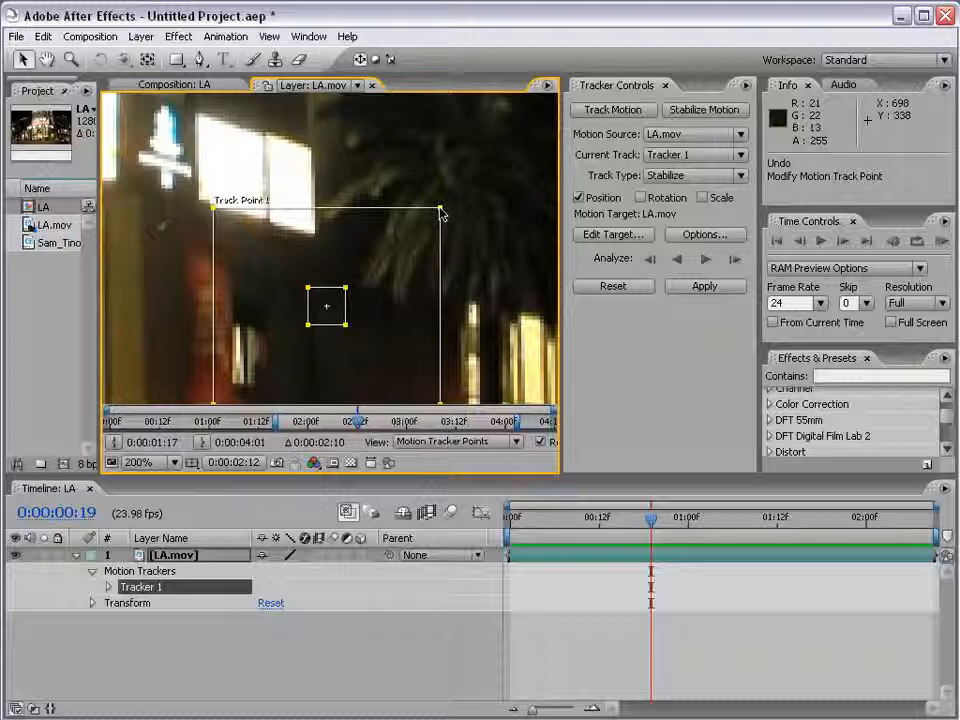
pyautogui.moveTo(442, 214); pyautogui.dragTo(383, 250)
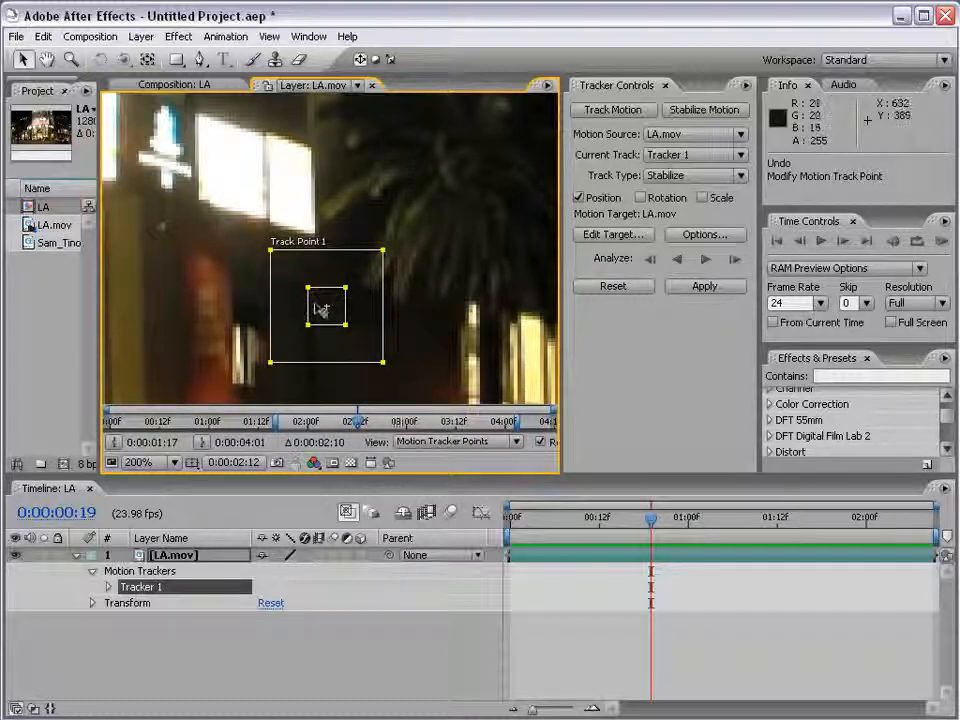
# Place Track Point 1 on the lower corner of the bright white sign on the building.
pyautogui.moveTo(332, 315); pyautogui.dragTo(322, 244)
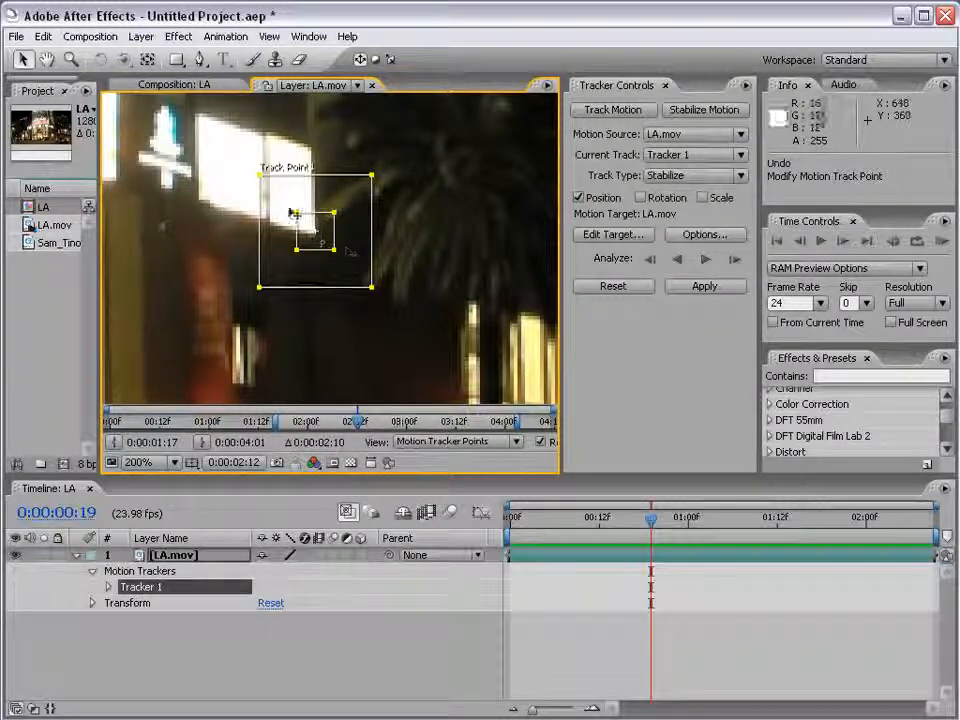
pyautogui.scroll(1, 332, 244)
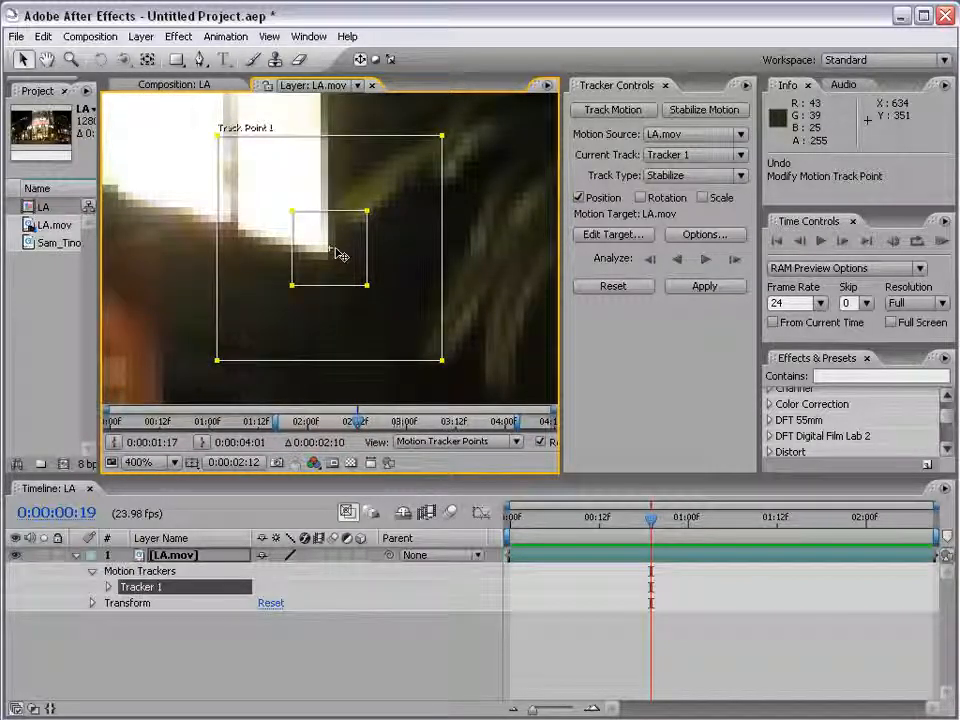
pyautogui.scroll(-1, 340, 256)
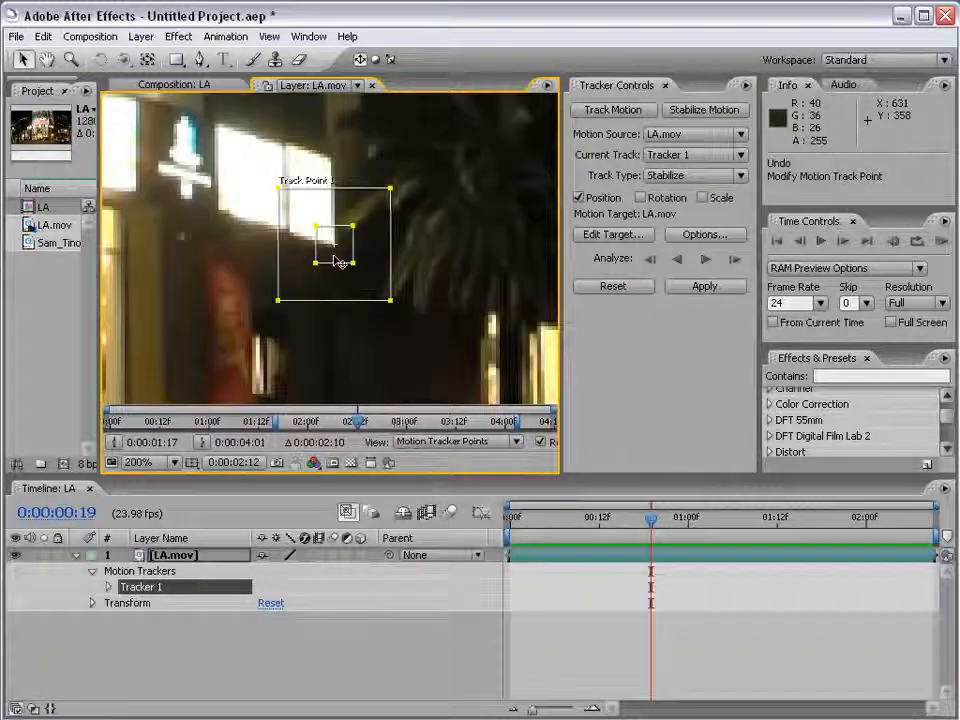
# Try Track Point 1 over the dark palm tree and return it to the white sign's lower corner.
pyautogui.moveTo(340, 262); pyautogui.dragTo(430, 276)
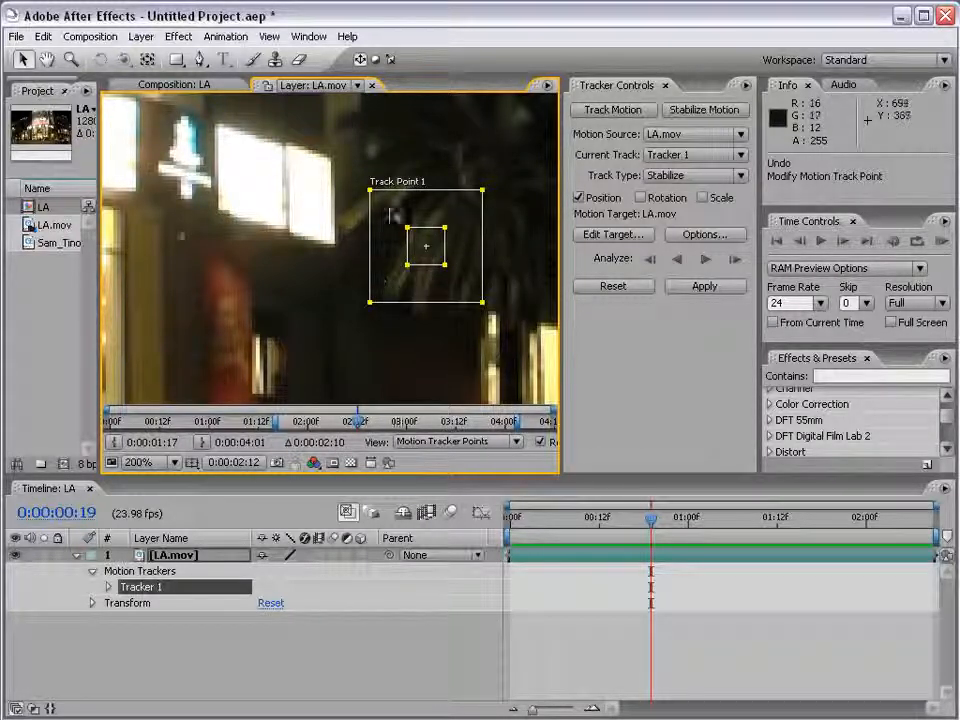
pyautogui.moveTo(435, 264); pyautogui.dragTo(451, 237)
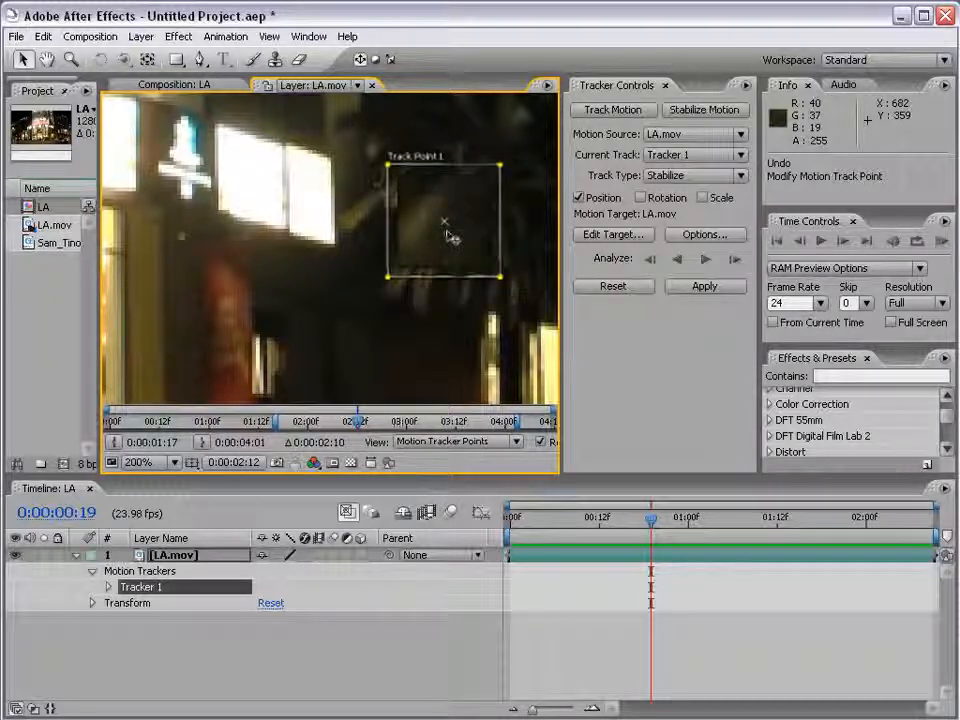
pyautogui.moveTo(448, 236); pyautogui.dragTo(336, 268)
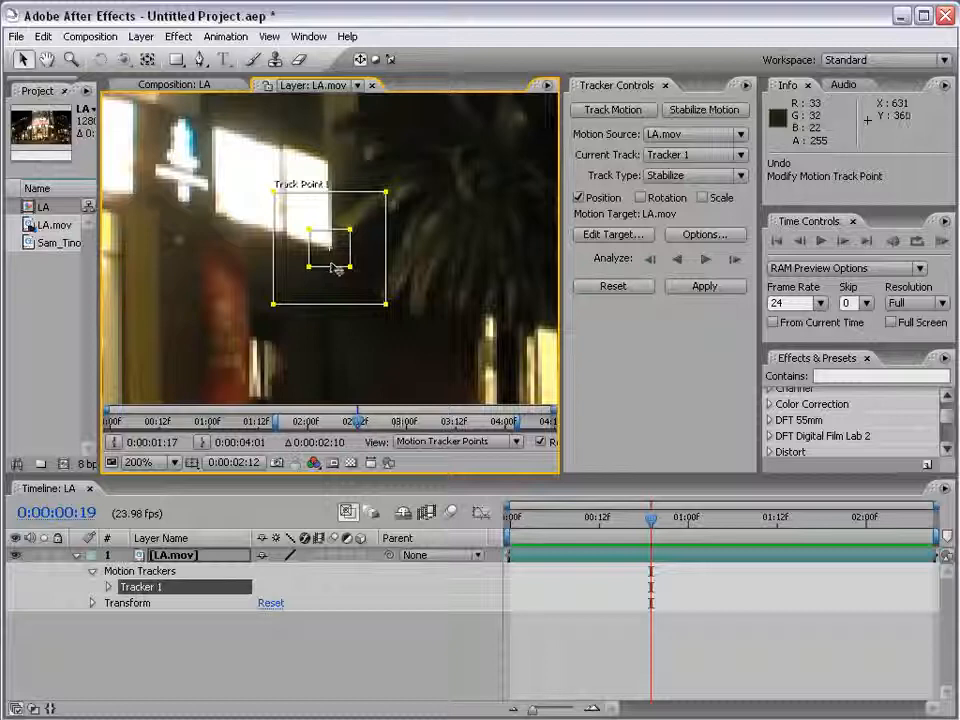
# Place Track Point 1 on the lower edge of the letter G in the GAP sign.
pyautogui.press(',')
pyautogui.press(',')
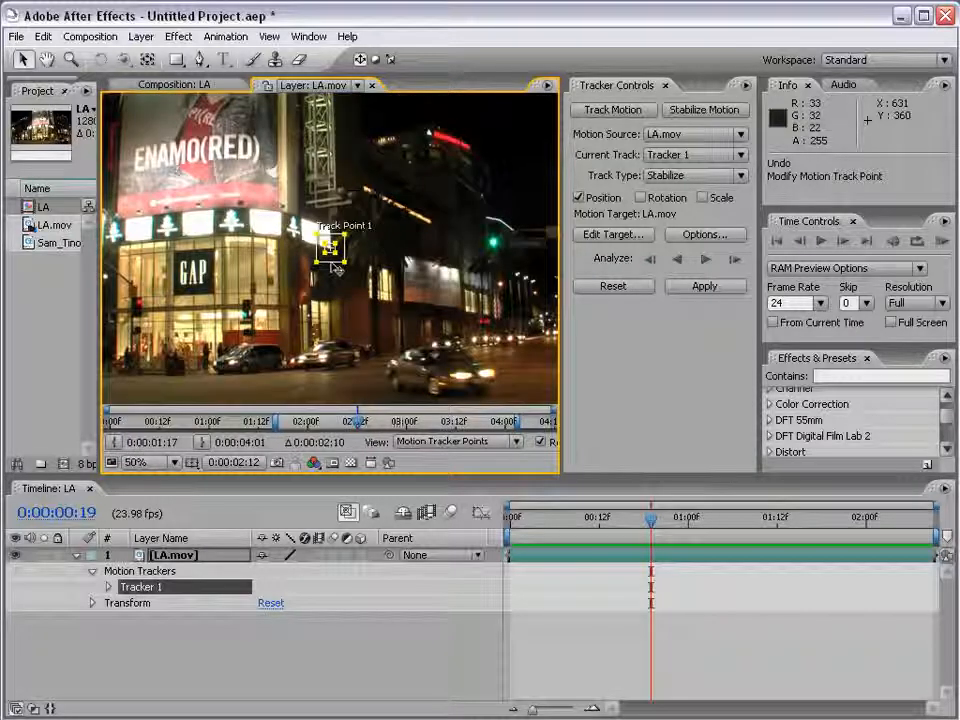
pyautogui.press('.')
pyautogui.press('.')
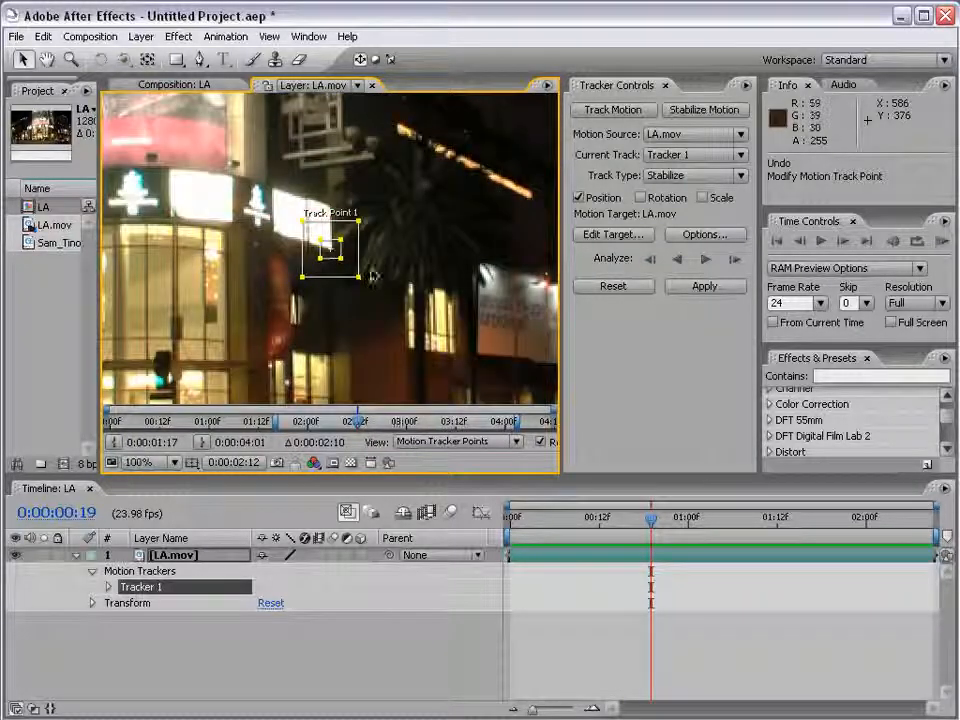
pyautogui.moveTo(331, 276); pyautogui.dragTo(379, 301)
pyautogui.moveTo(256, 322); pyautogui.dragTo(341, 298)
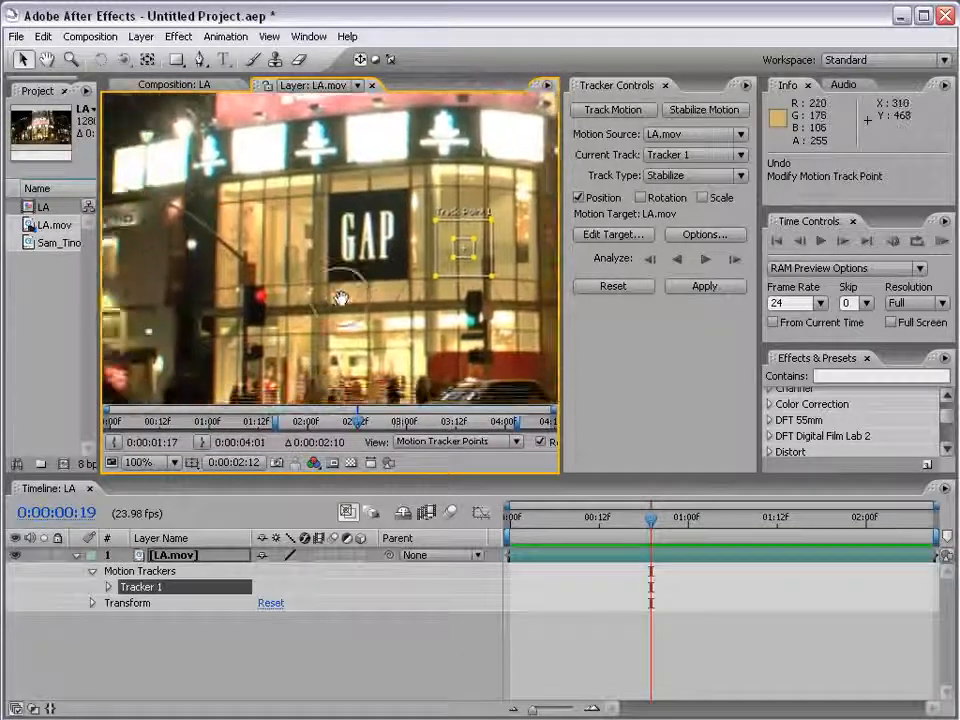
pyautogui.moveTo(457, 249); pyautogui.dragTo(328, 272)
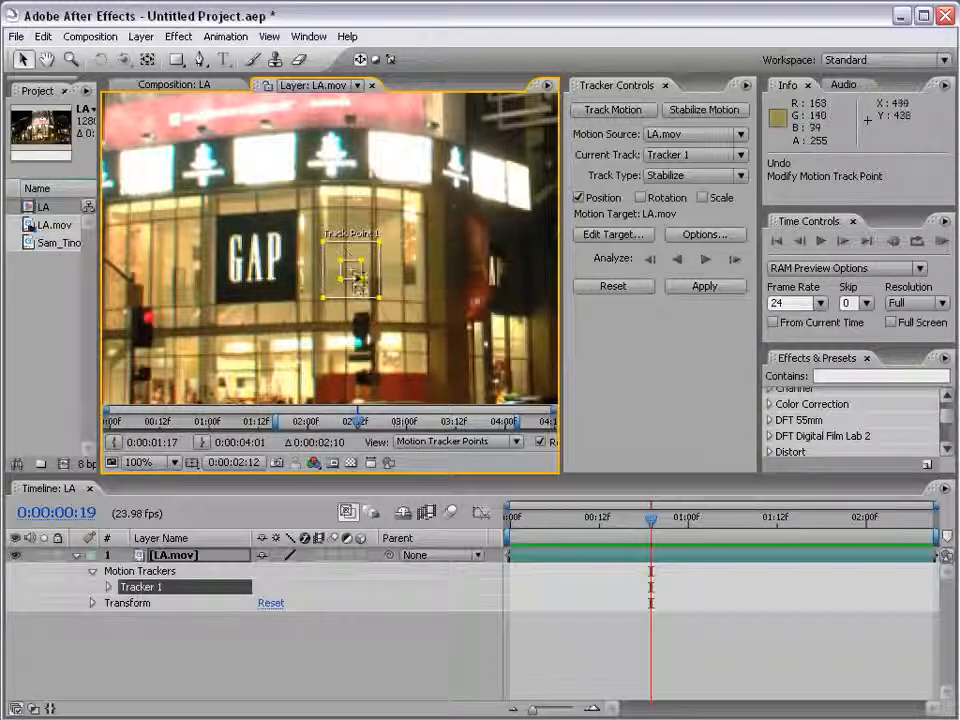
pyautogui.moveTo(357, 280); pyautogui.dragTo(241, 303)
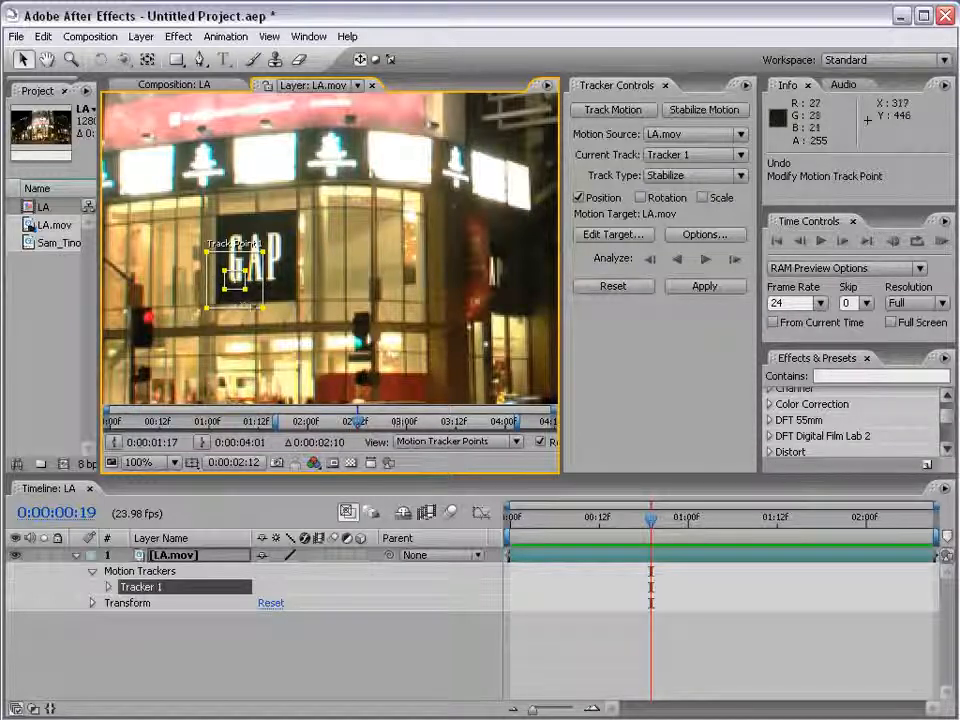
# Turn on rotation stabilization and place Track Point 2 on the small feature beside the lattice tower, above the palm tree.
pyautogui.press(',')
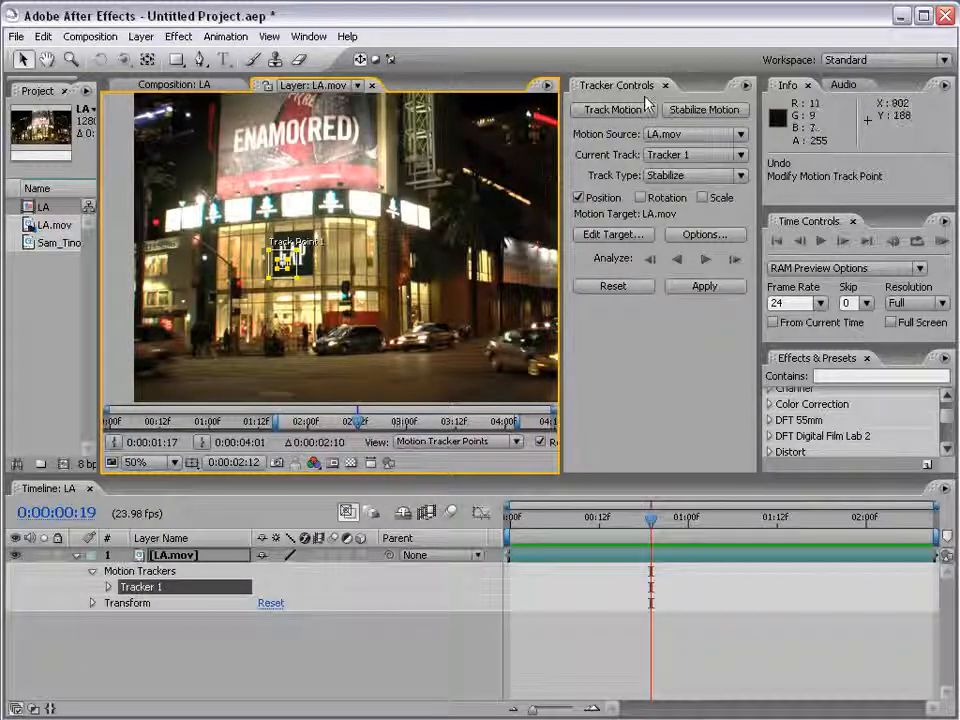
pyautogui.click(640, 198)
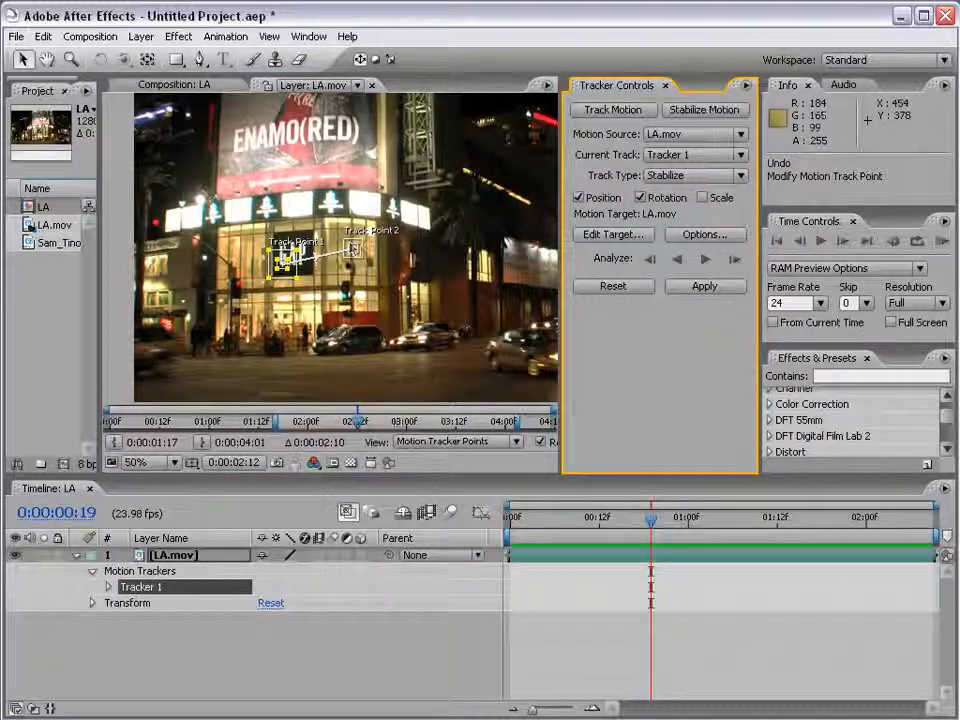
pyautogui.scroll(1, 393, 249)
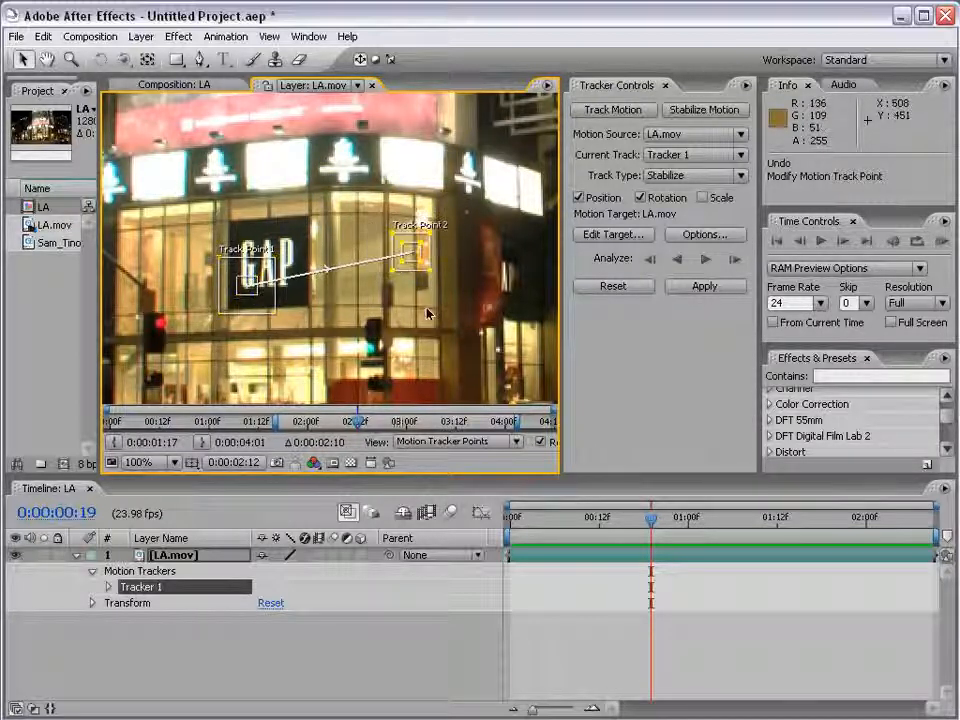
pyautogui.moveTo(411, 256); pyautogui.dragTo(417, 264)
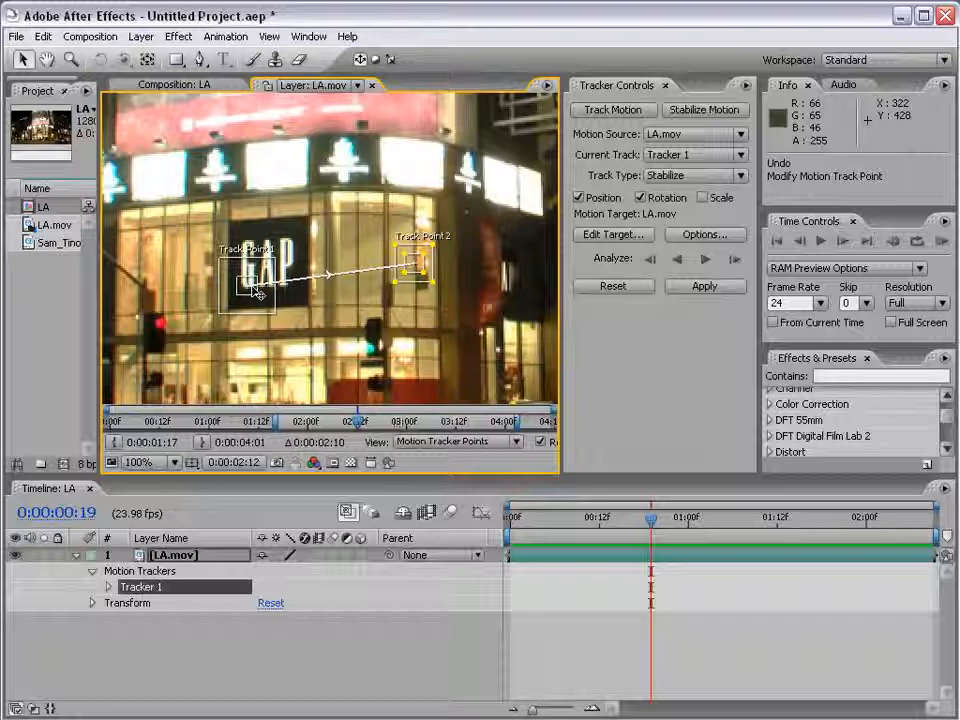
pyautogui.scroll(-2, 258, 292)
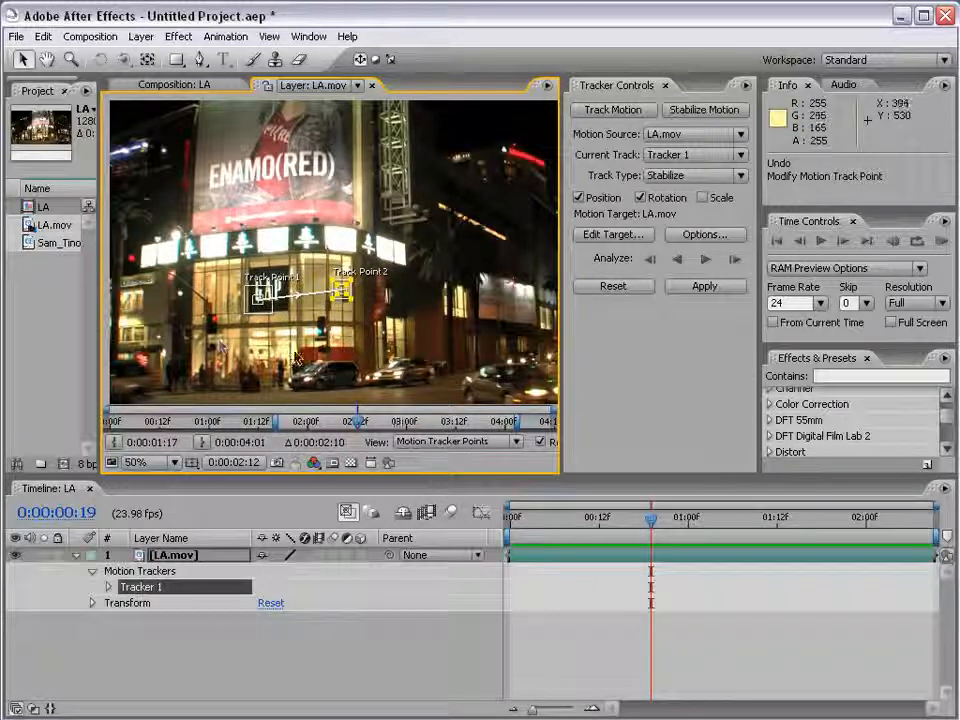
pyautogui.scroll(2, 297, 357)
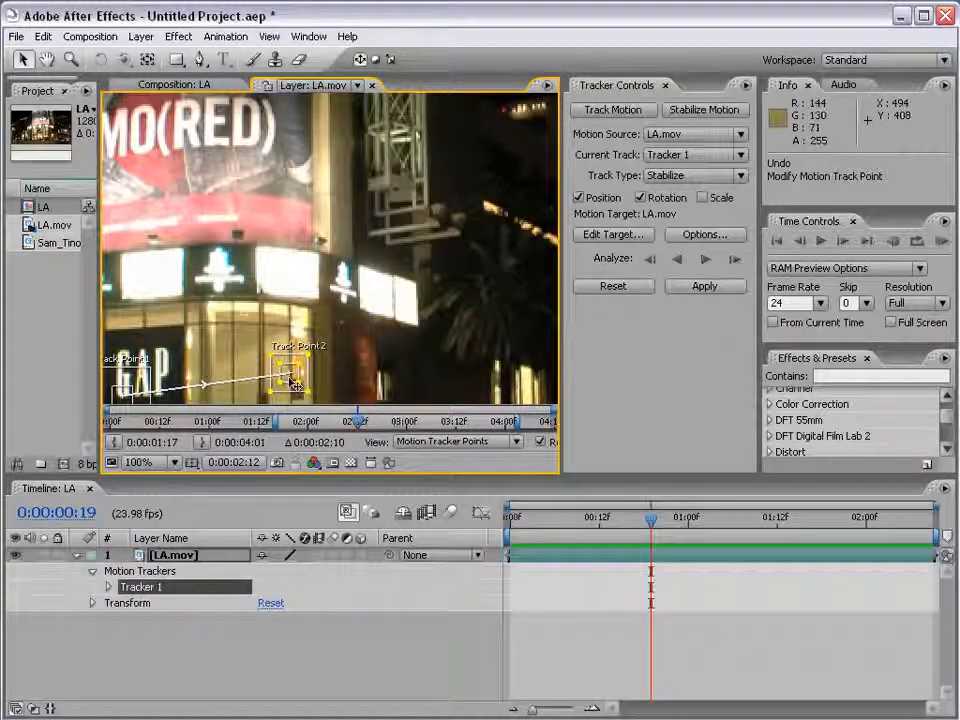
pyautogui.moveTo(296, 384); pyautogui.dragTo(462, 245)
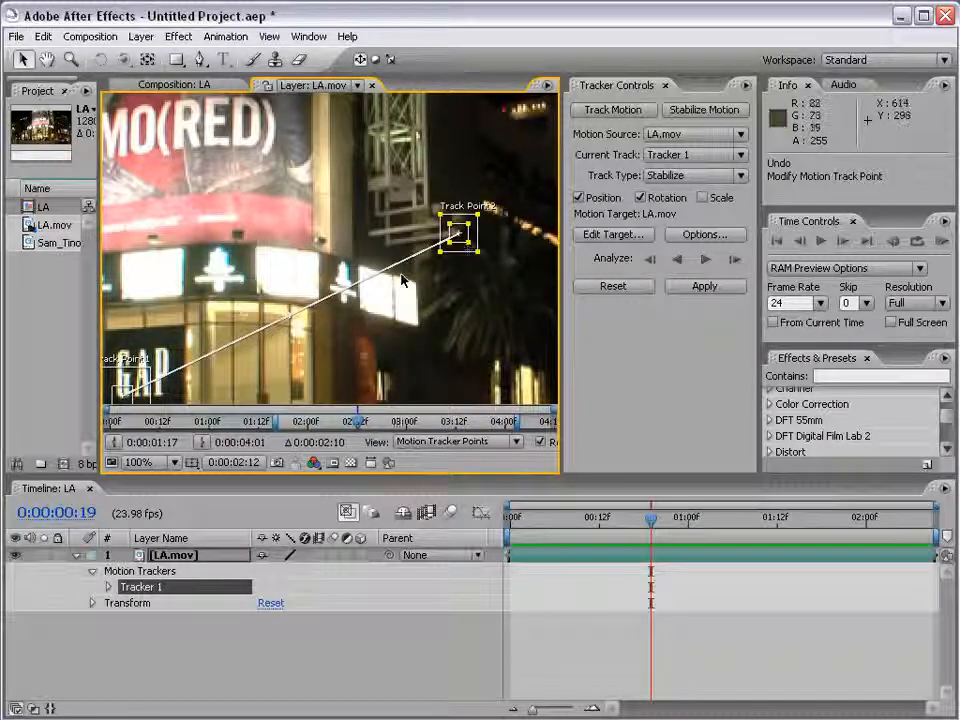
pyautogui.scroll(-2, 401, 281)
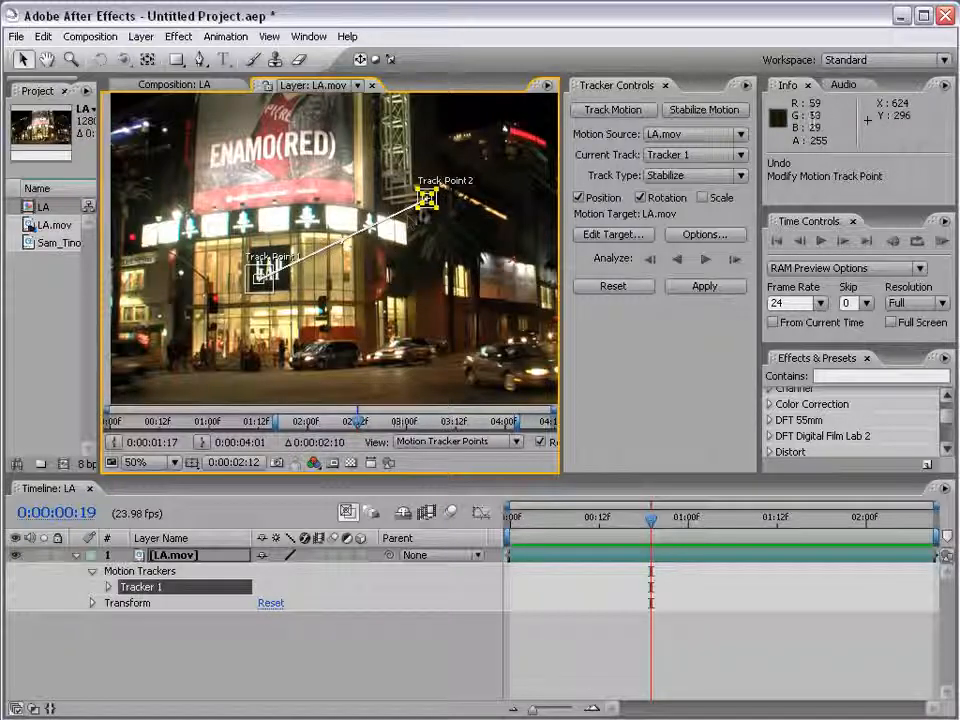
pyautogui.hotkey('ctrl', 'z')
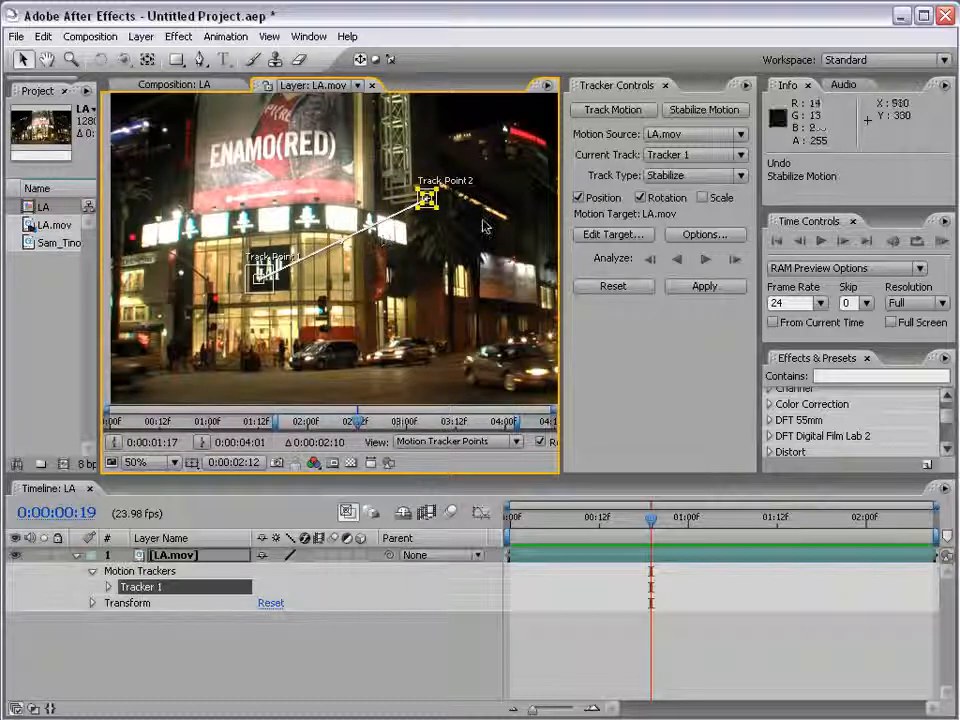
# Analyze Tracker 1 forward from 0:00:00:19 to the clip's end and backward to its start.
pyautogui.click(705, 260)
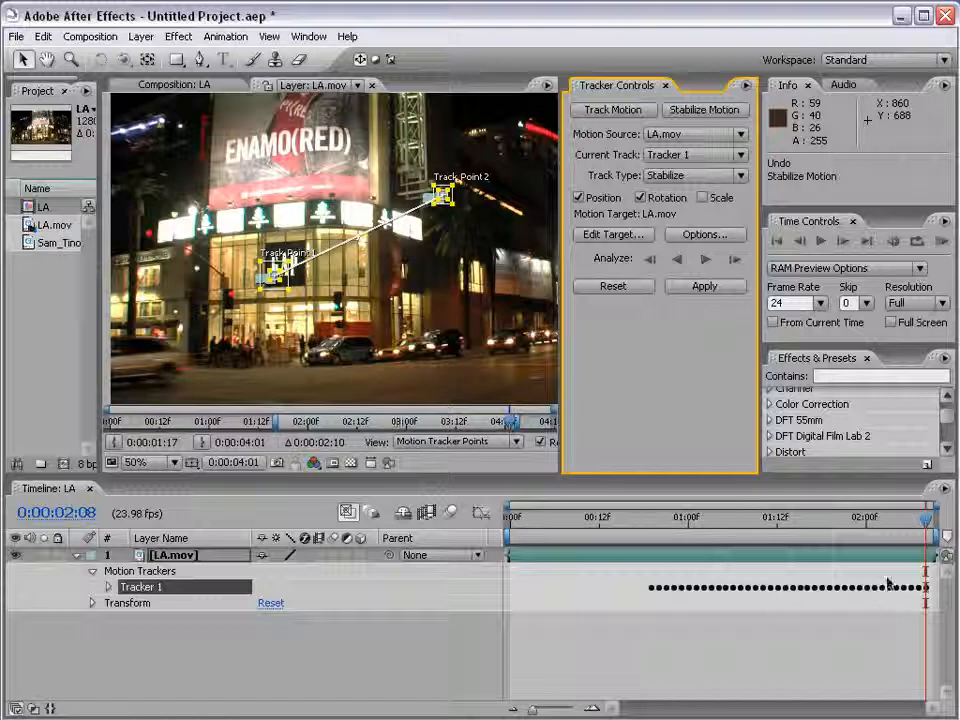
pyautogui.click(651, 519)
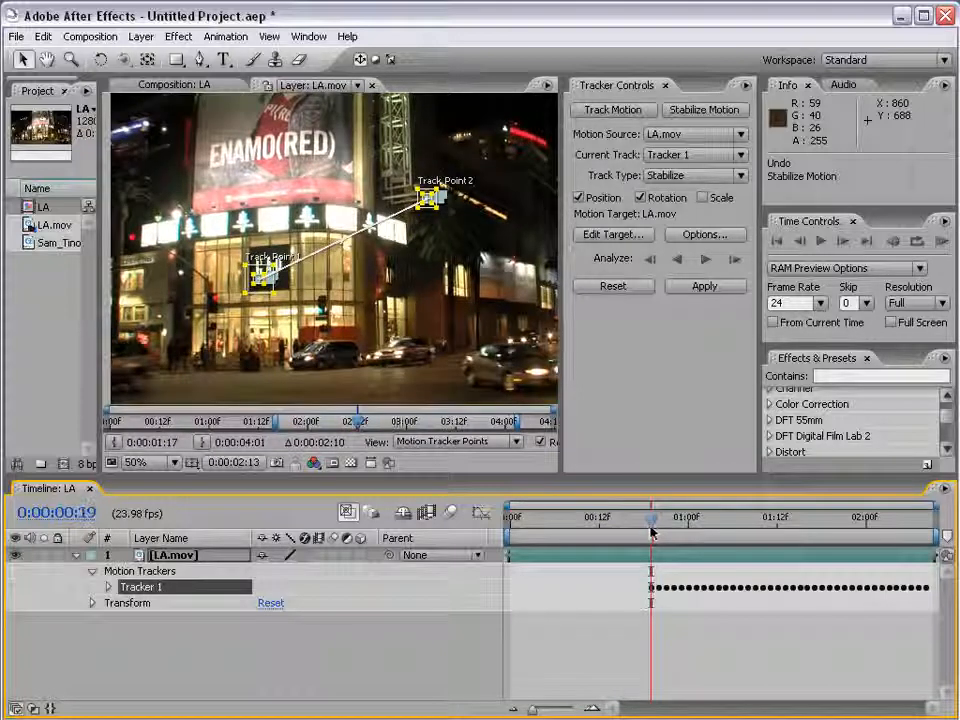
pyautogui.moveTo(651, 520); pyautogui.dragTo(666, 520)
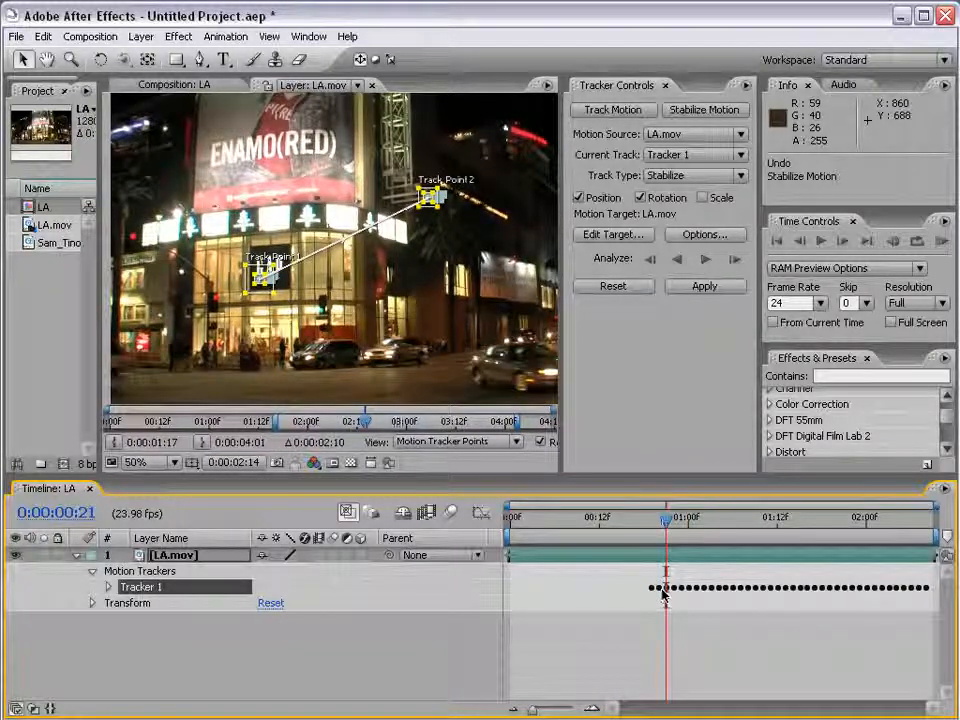
pyautogui.click(677, 262)
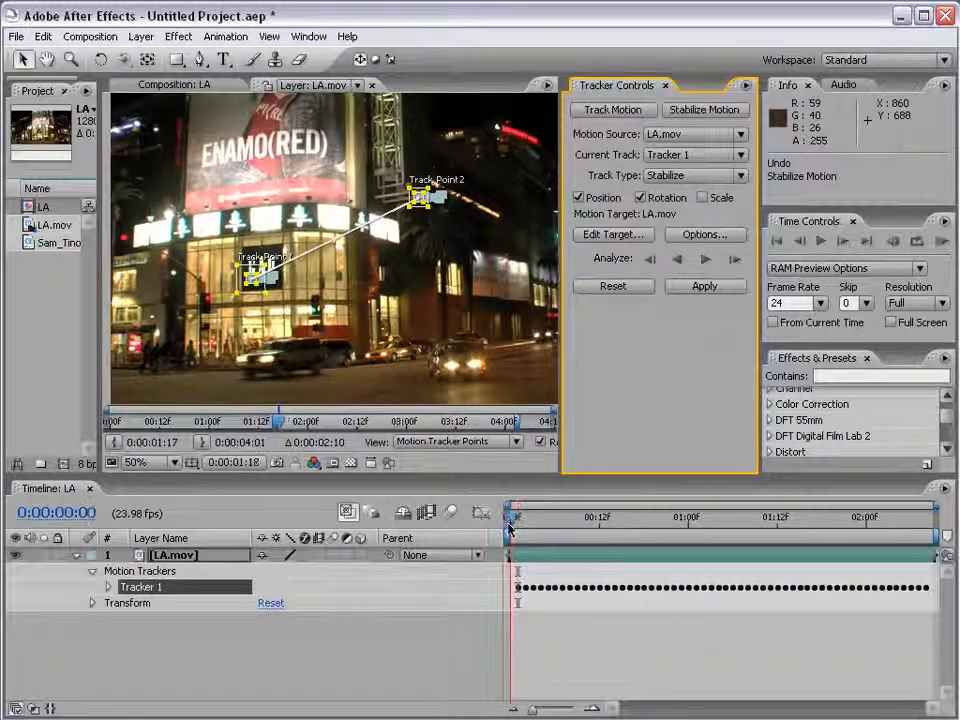
# Apply the stabilization tracking data to LA.mov in the X and Y dimensions.
pyautogui.press('pagedown')
pyautogui.press('pagedown')
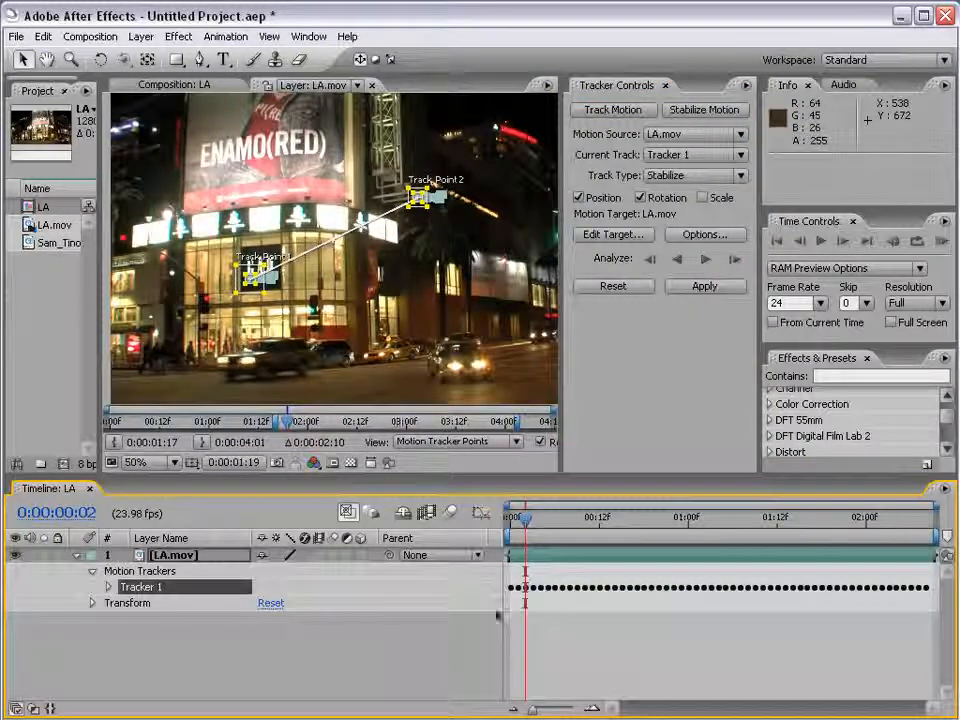
pyautogui.click(705, 286)
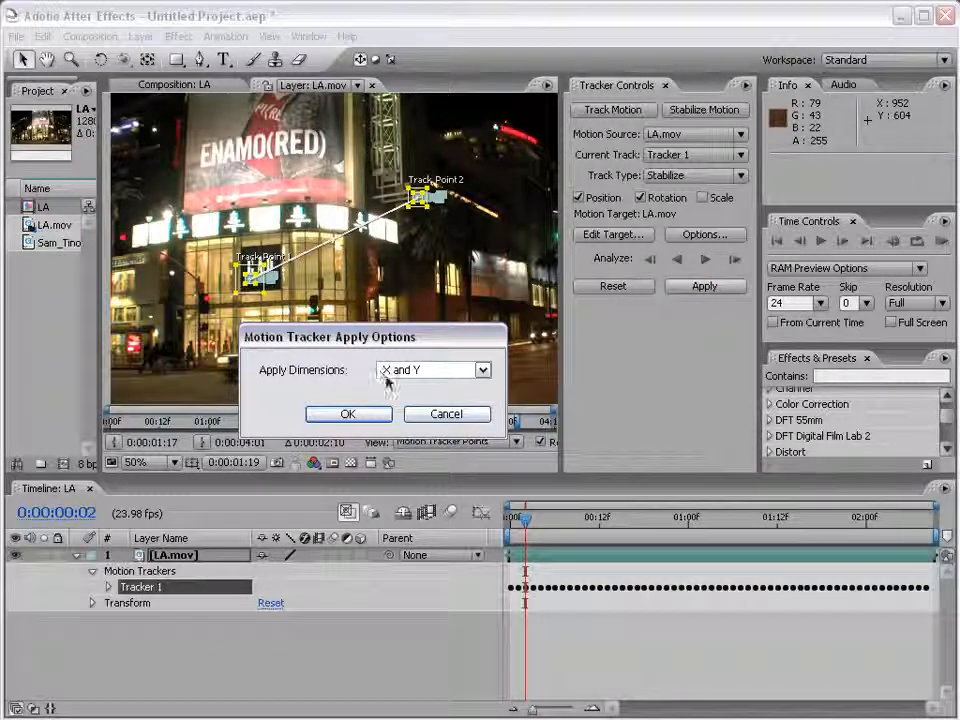
pyautogui.click(347, 415)
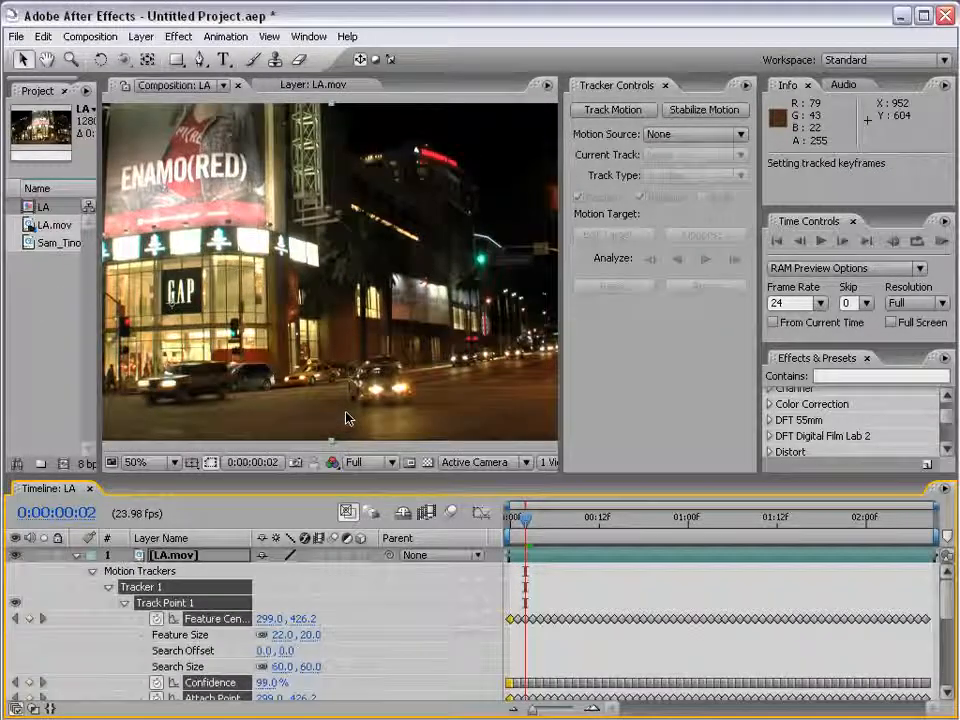
# Compare the layer and composition views and preview the stabilized LA composition over its whole length.
pyautogui.scroll(-1, 323, 236)
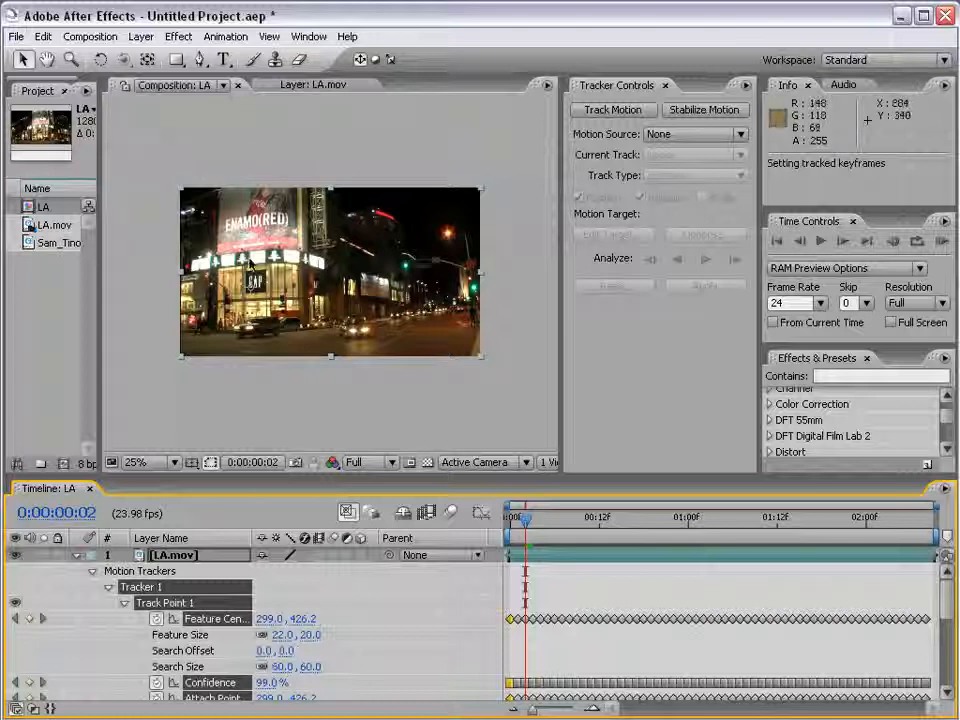
pyautogui.click(315, 84)
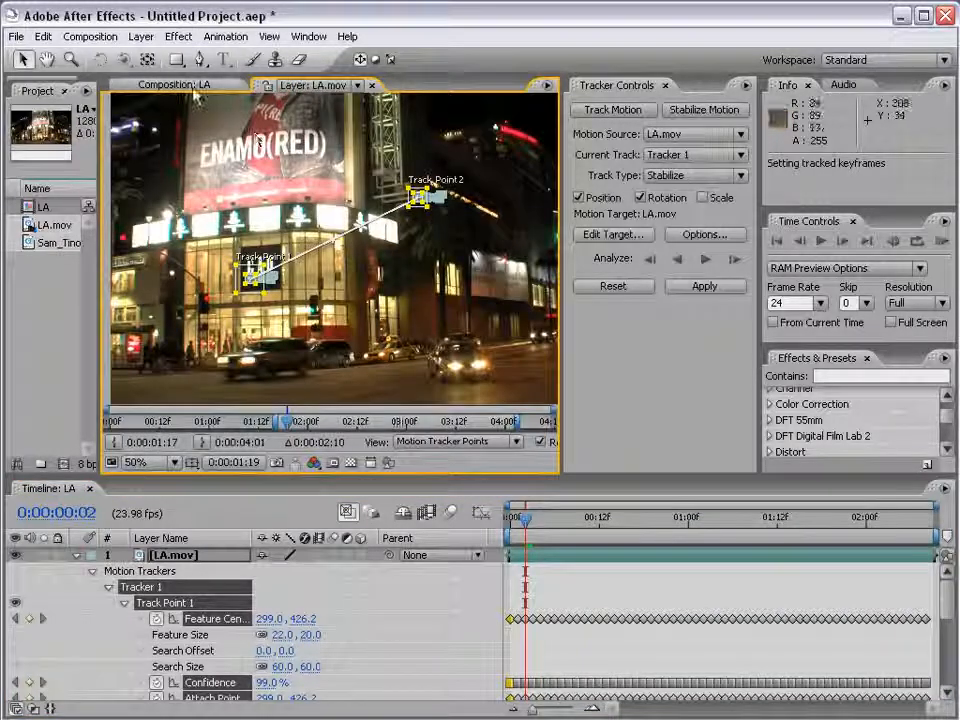
pyautogui.click(162, 84)
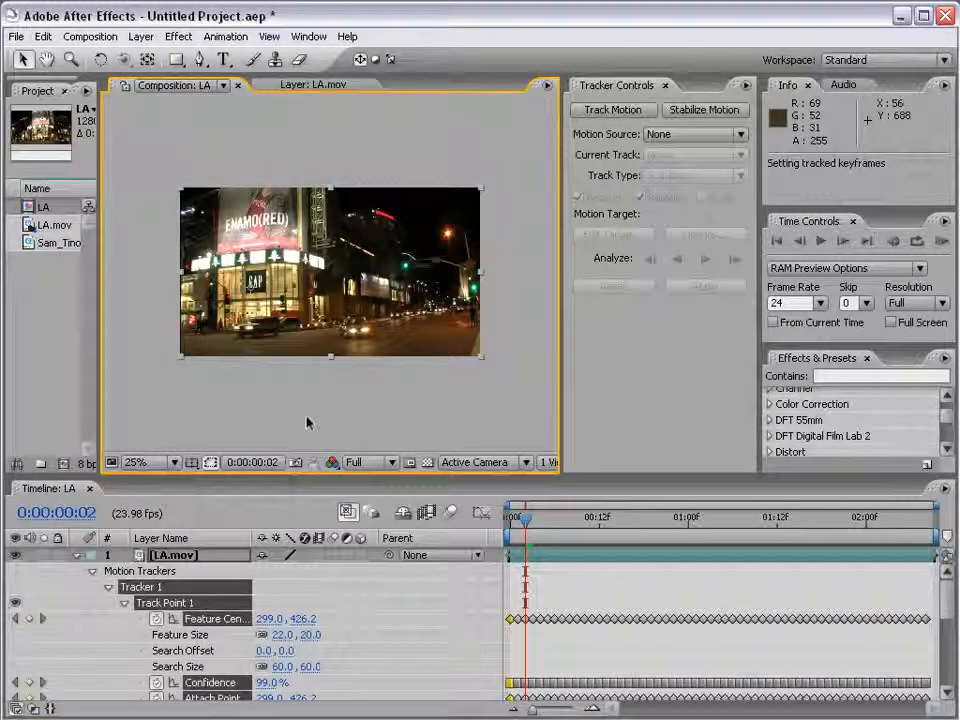
pyautogui.click(522, 524)
pyautogui.moveTo(522, 524); pyautogui.dragTo(606, 545)
pyautogui.scroll(1, 347, 349)
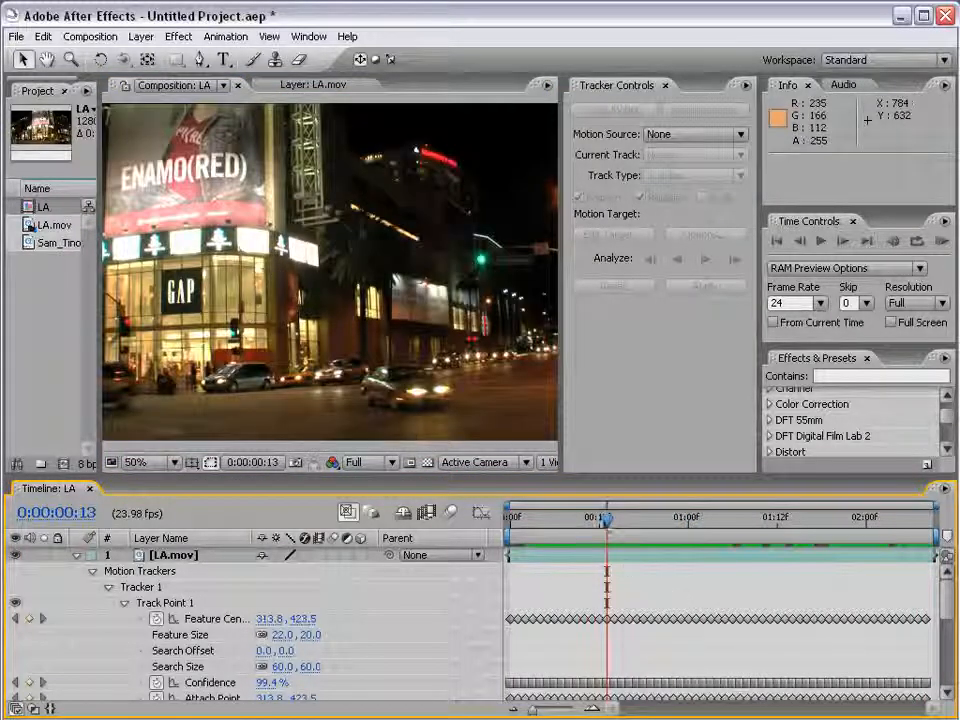
pyautogui.press('space')
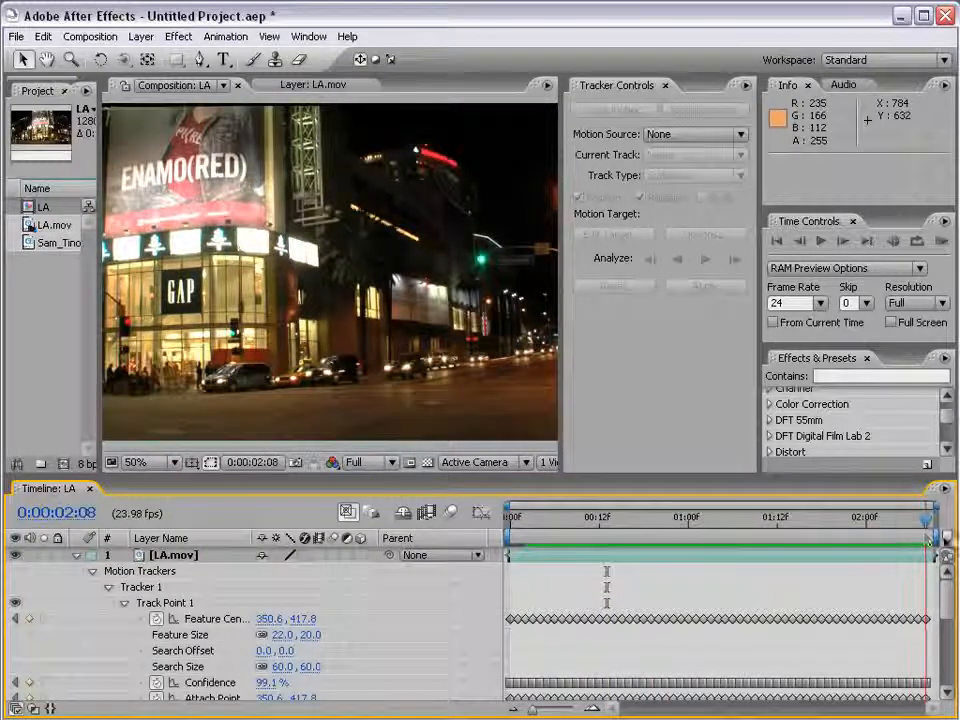
pyautogui.moveTo(925, 520); pyautogui.dragTo(500, 530)
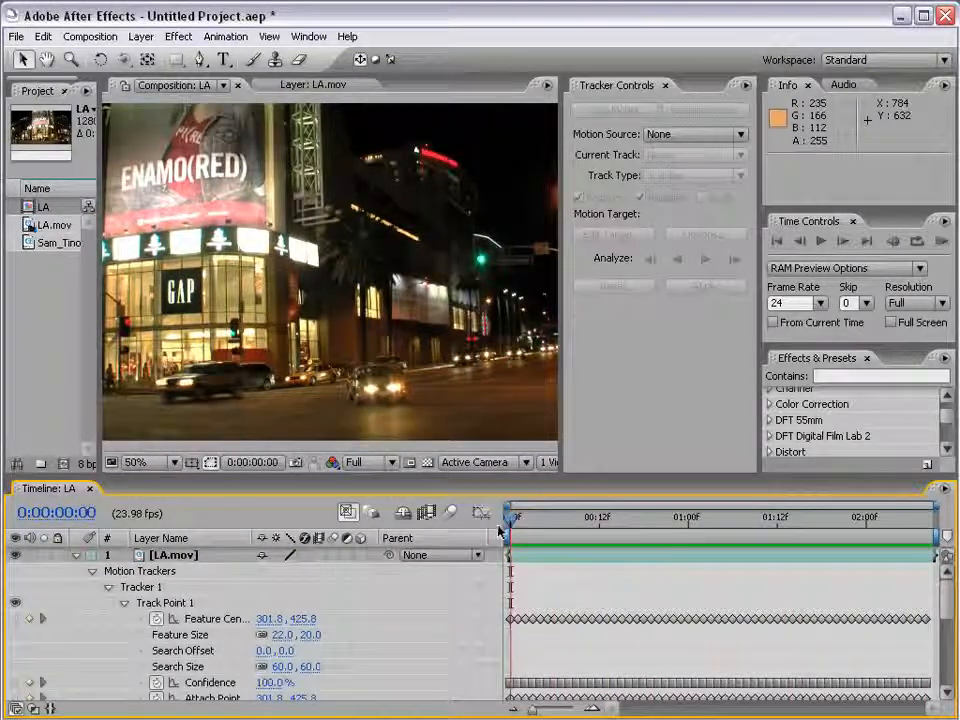
# Examine the frame edges and the GAP building in the LA composition, including at 0:00:01:10 and 0:00:00:08.
pyautogui.press('space')
pyautogui.moveTo(508, 356); pyautogui.dragTo(300, 273)
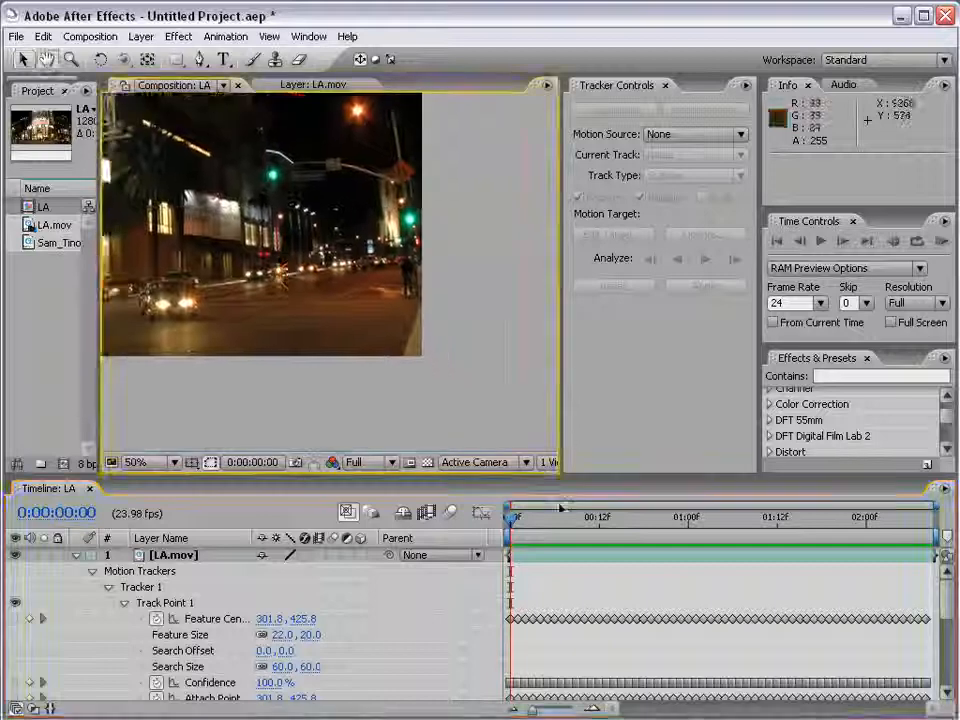
pyautogui.moveTo(516, 523); pyautogui.dragTo(766, 532)
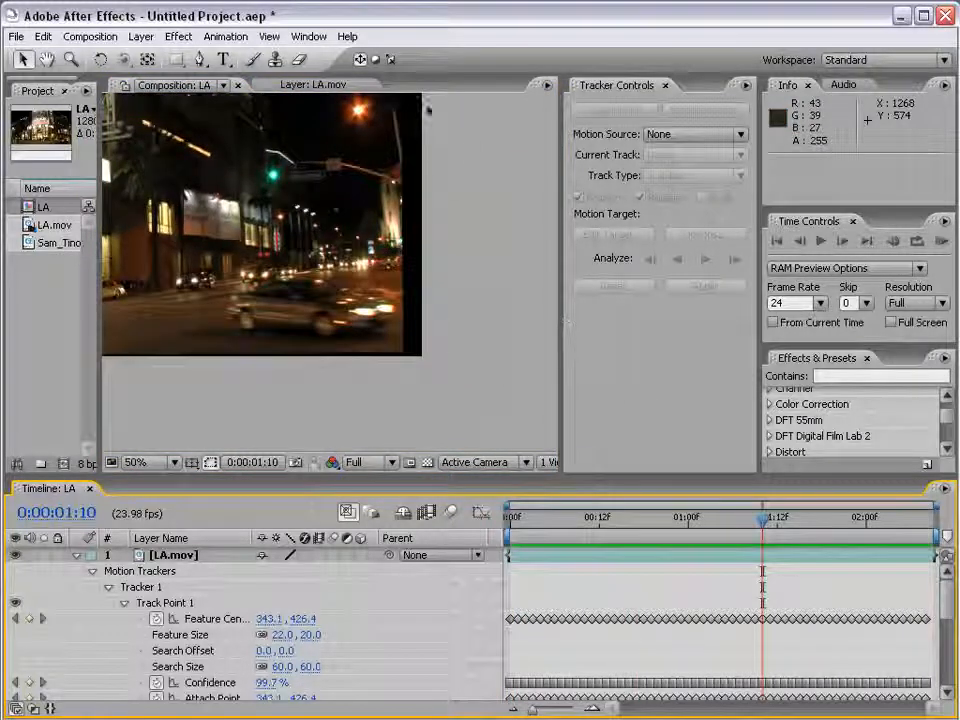
pyautogui.scroll(-1, 400, 340)
pyautogui.press('space')
pyautogui.moveTo(270, 244); pyautogui.dragTo(342, 287)
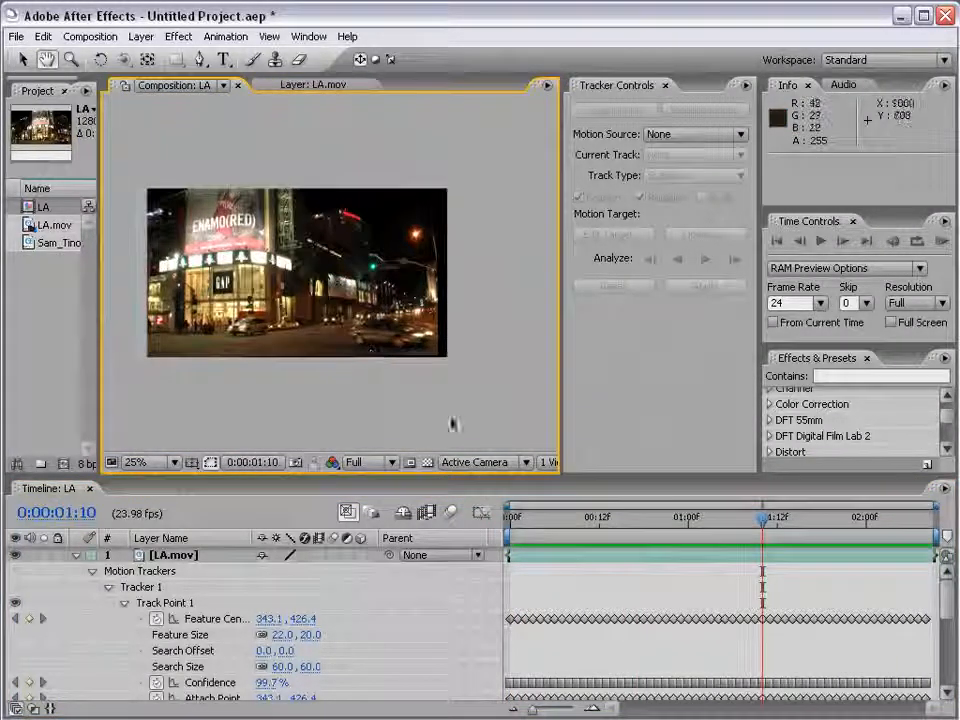
pyautogui.moveTo(546, 529); pyautogui.dragTo(570, 561)
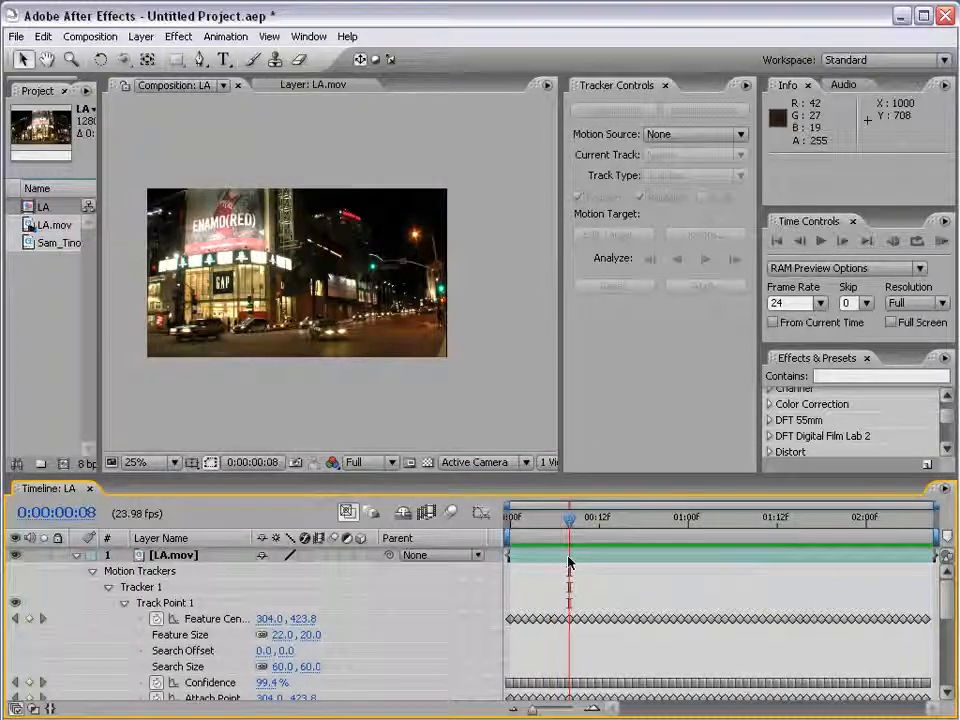
pyautogui.click(569, 562)
pyautogui.scroll(1, 275, 295)
pyautogui.press('space')
pyautogui.moveTo(148, 300); pyautogui.dragTo(233, 299)
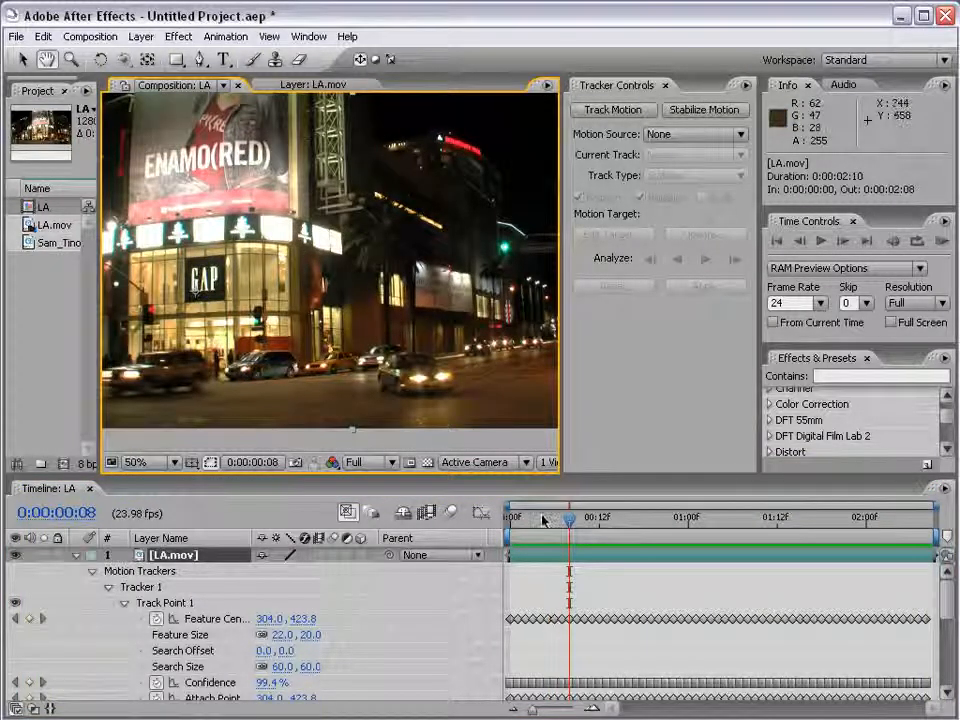
# Check the frame edges at 0:00:01:15 and scale the LA.mov layer to 110% to cover the black borders.
pyautogui.moveTo(542, 519); pyautogui.dragTo(797, 530)
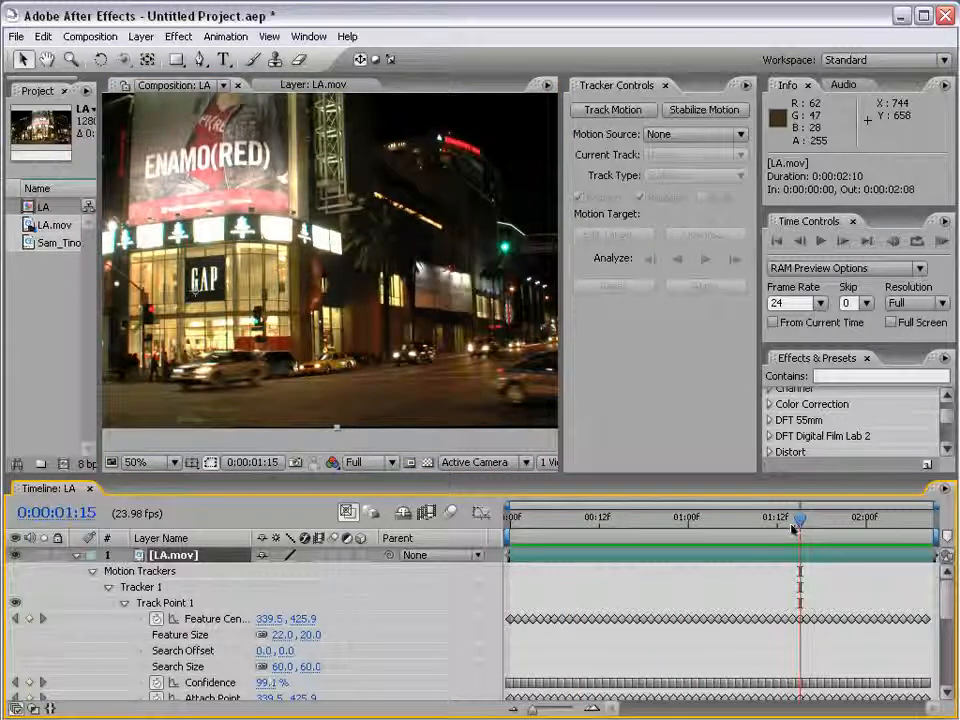
pyautogui.scroll(-1, 458, 225)
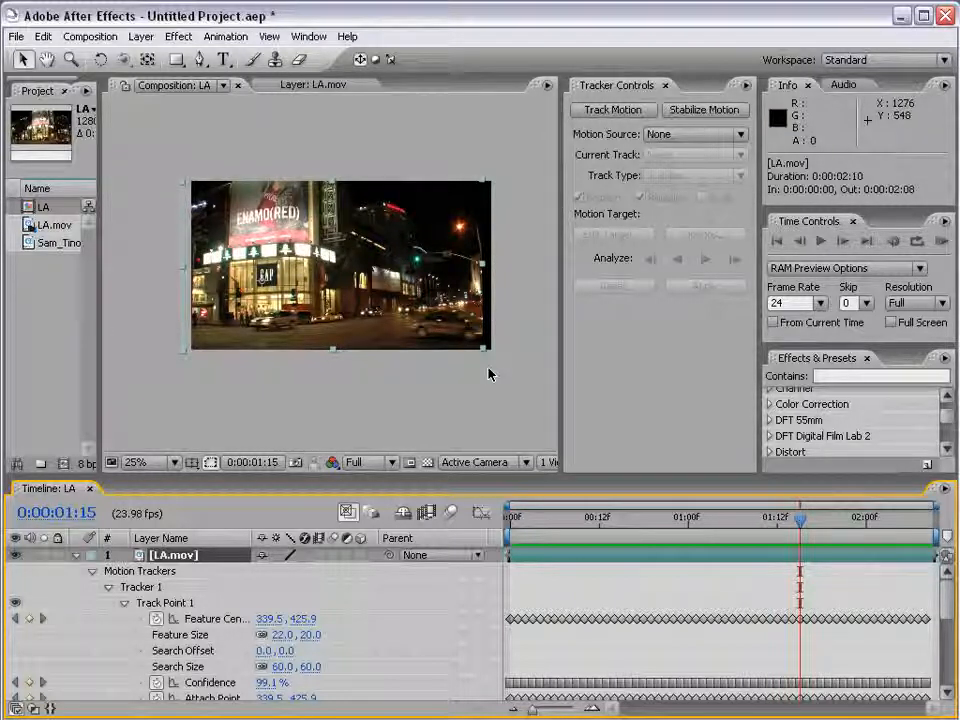
pyautogui.press('.')
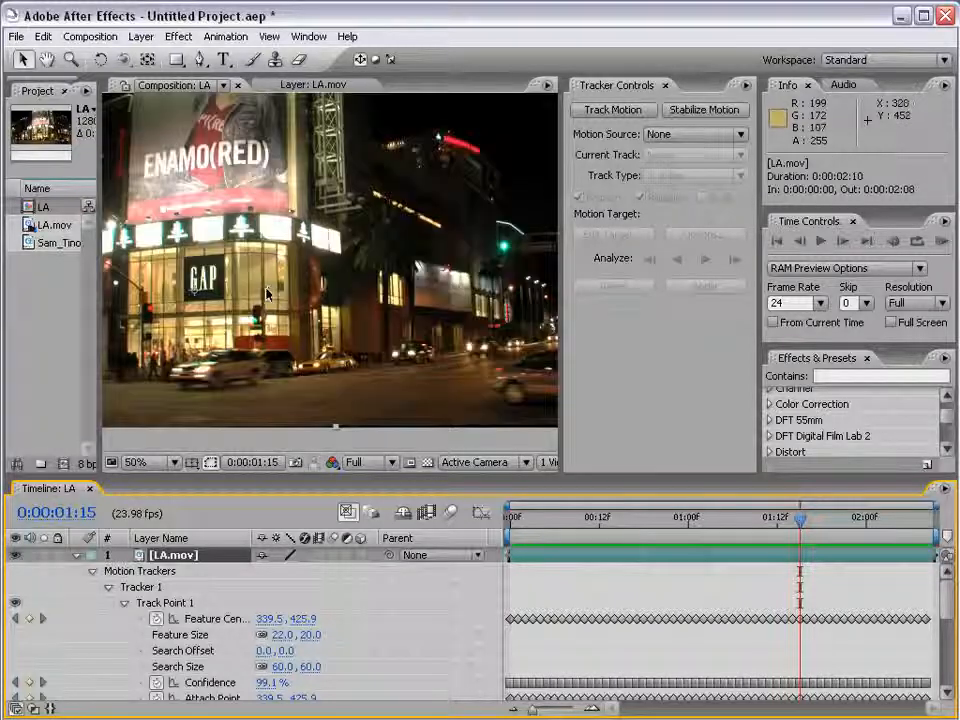
pyautogui.press(',')
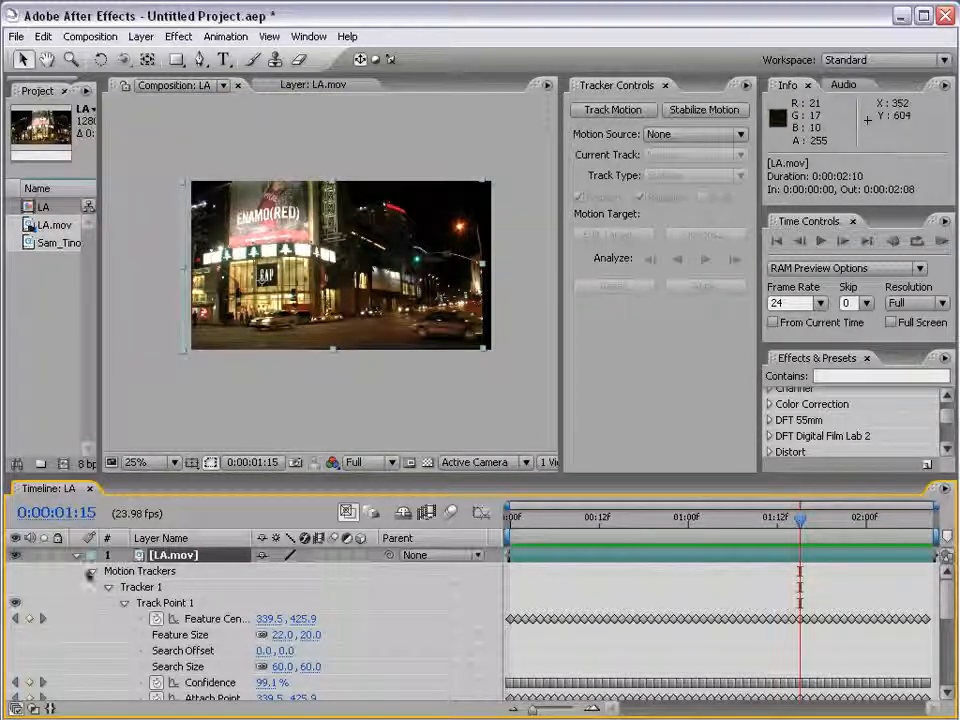
pyautogui.press('s')
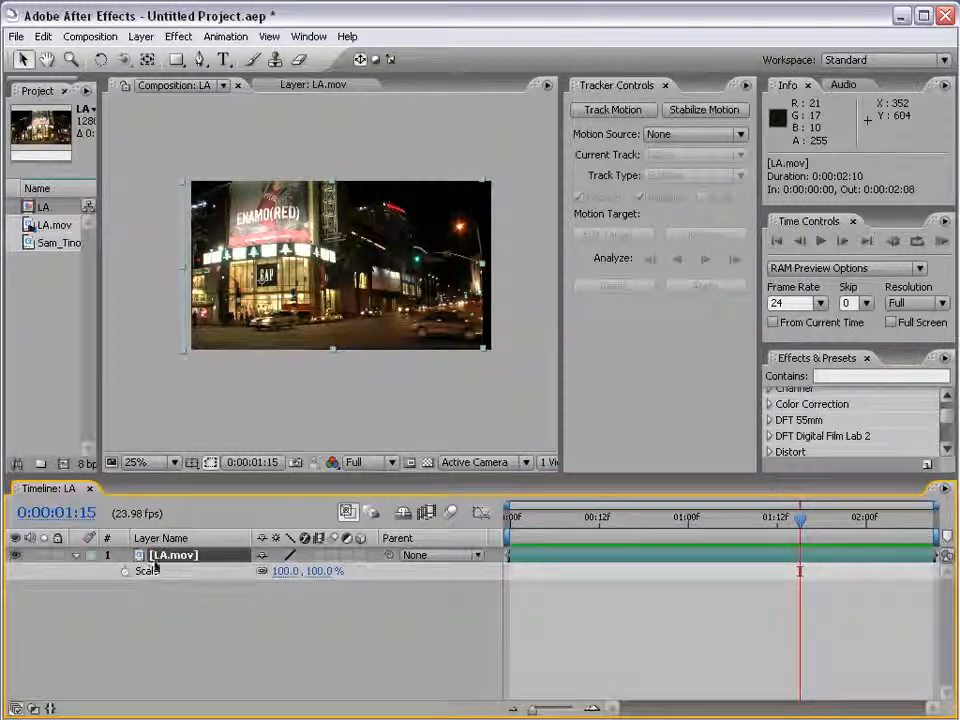
pyautogui.press('s')
pyautogui.press('s')
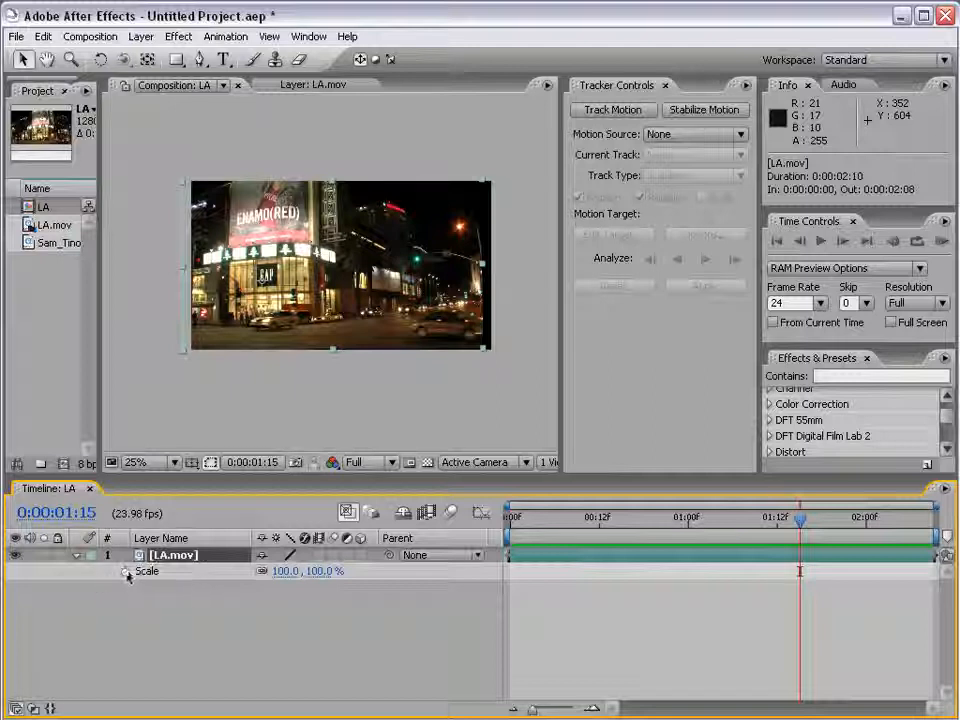
pyautogui.click(286, 574)
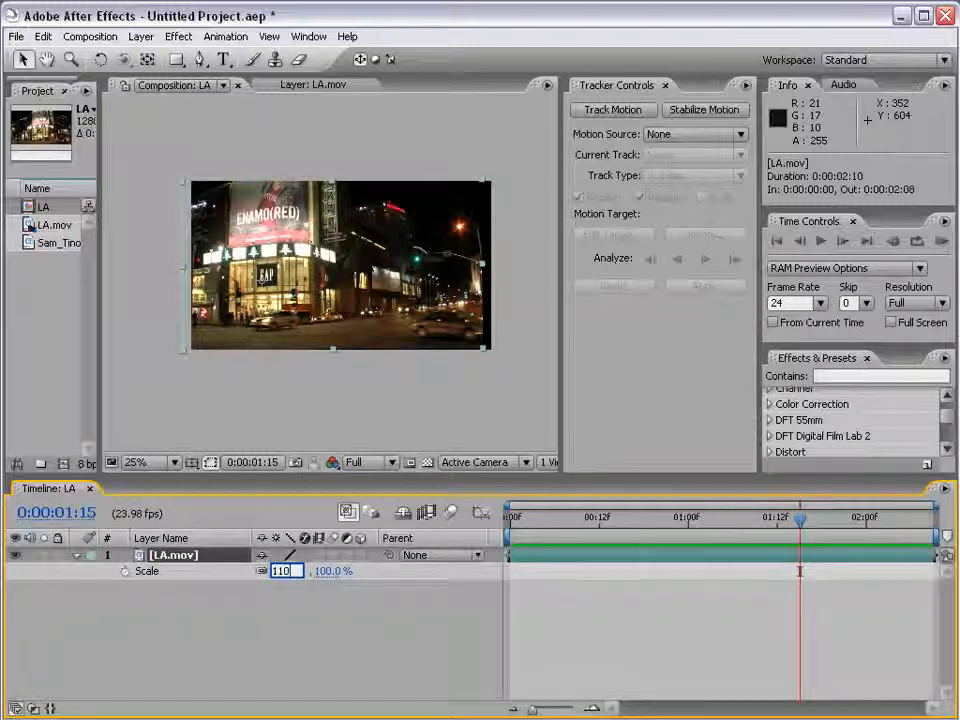
pyautogui.write('110')
pyautogui.click(429, 567)
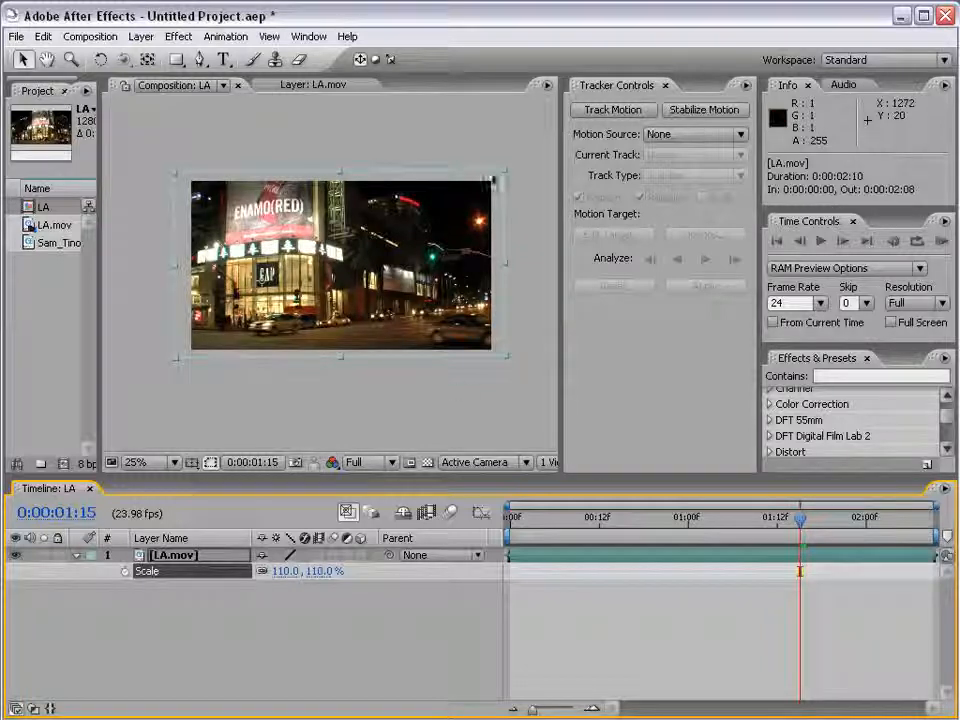
# Preview the scaled, stabilized LA composition over its whole length.
pyautogui.click(465, 394)
pyautogui.scroll(2, 341, 341)
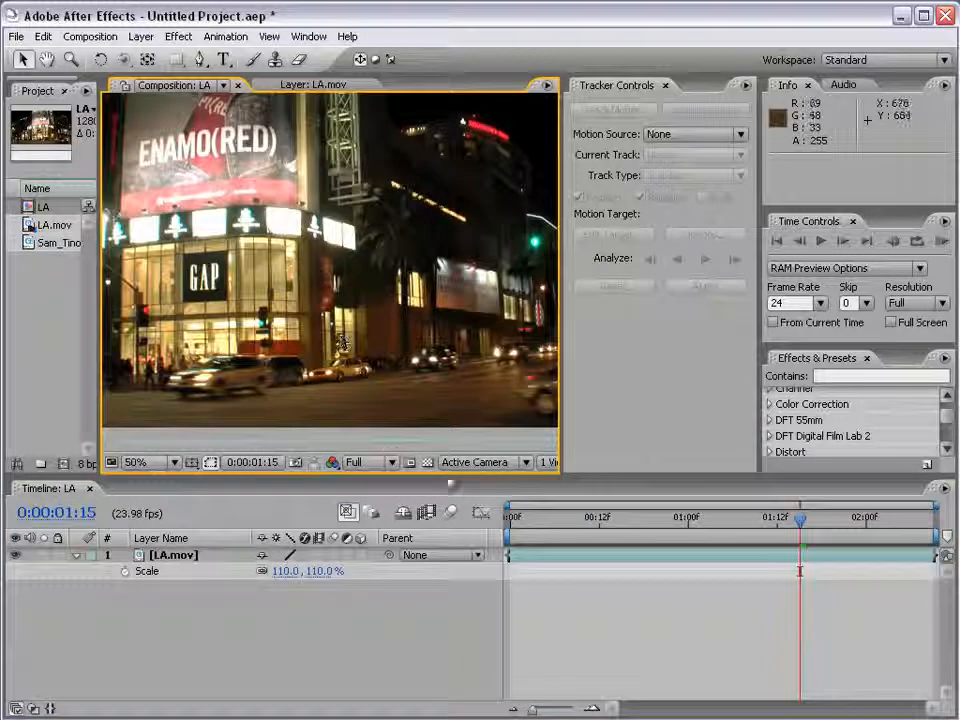
pyautogui.moveTo(563, 517); pyautogui.dragTo(742, 492)
pyautogui.click(941, 241)
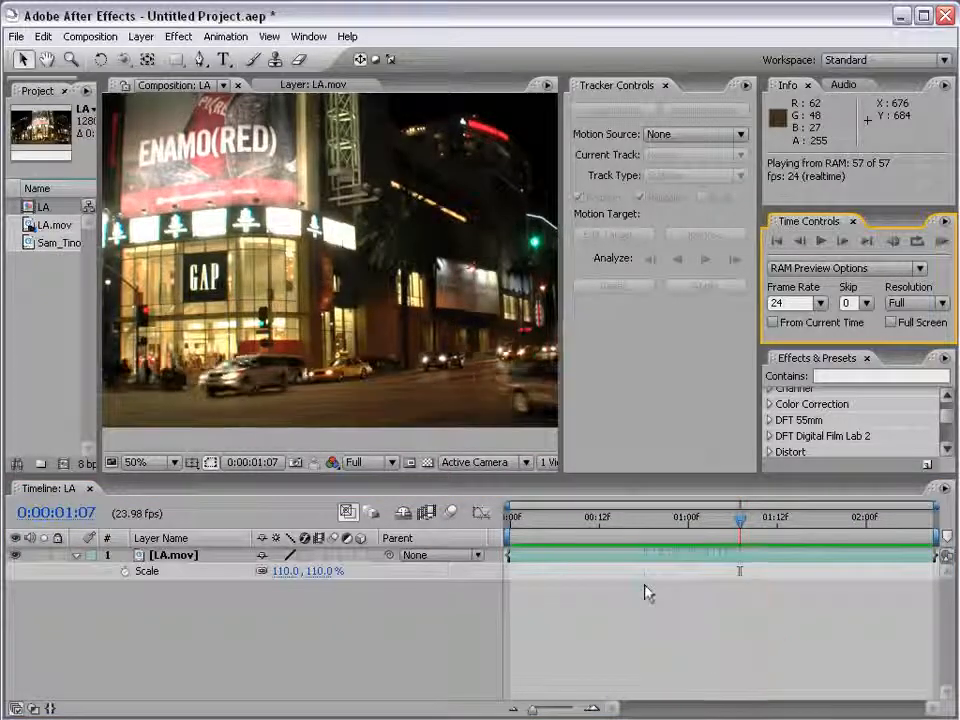
pyautogui.click(156, 92)
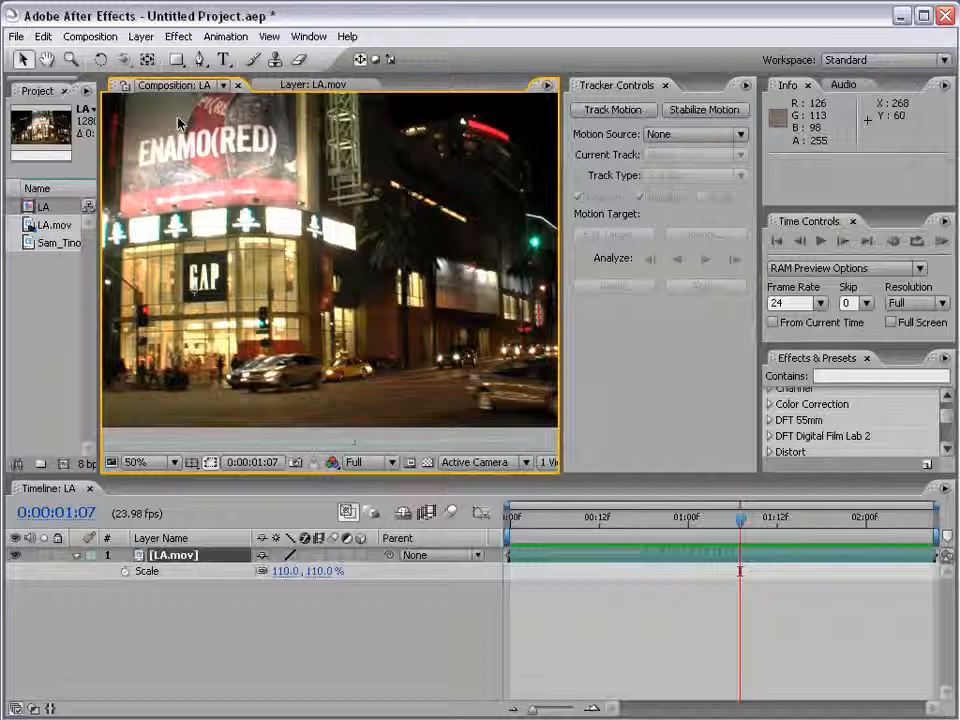
# Widen the project area and create a new composition from the LA.mov footage.
pyautogui.moveTo(99, 240); pyautogui.dragTo(147, 268)
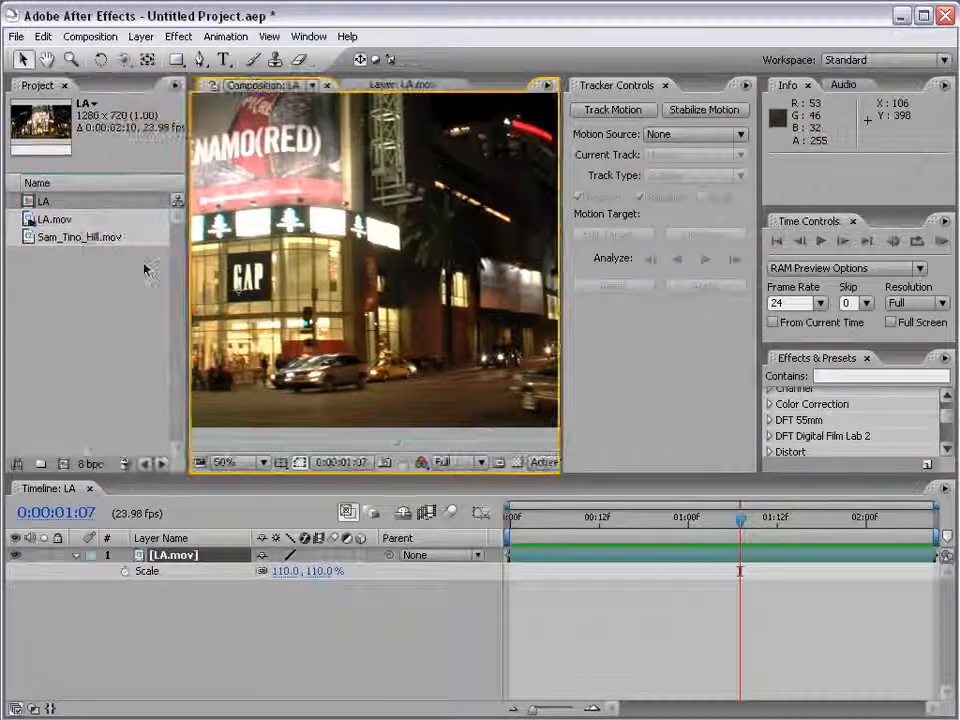
pyautogui.click(42, 222)
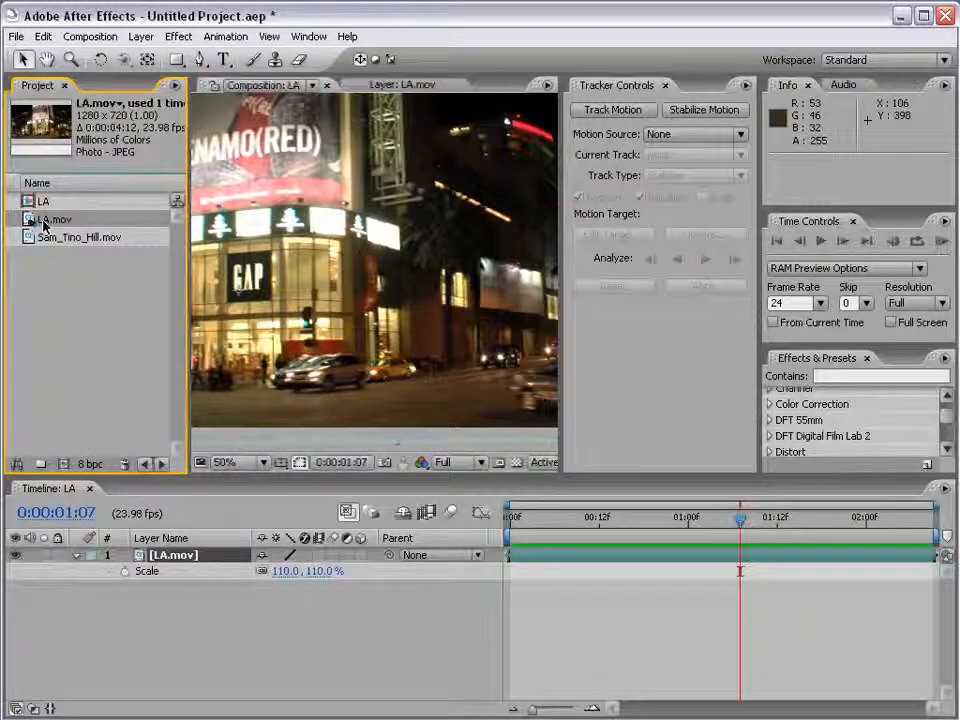
pyautogui.moveTo(44, 226); pyautogui.dragTo(63, 464)
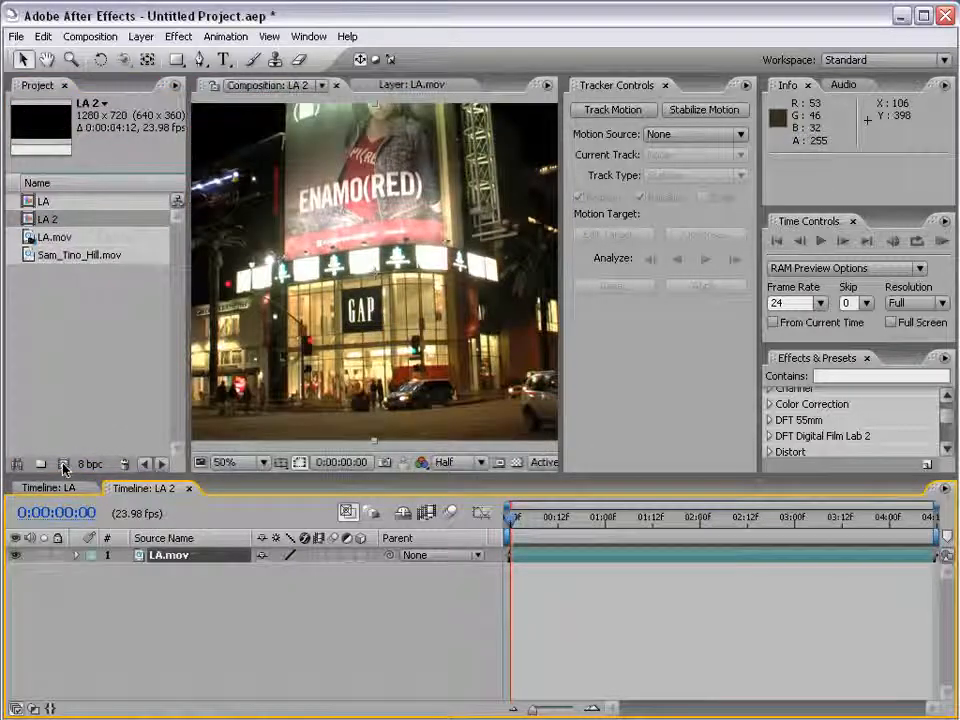
# Add a 1280 x 720 solid layer whose color is sampled from the dark background of the GAP sign.
pyautogui.scroll(-1, 376, 293)
pyautogui.scroll(1, 383, 306)
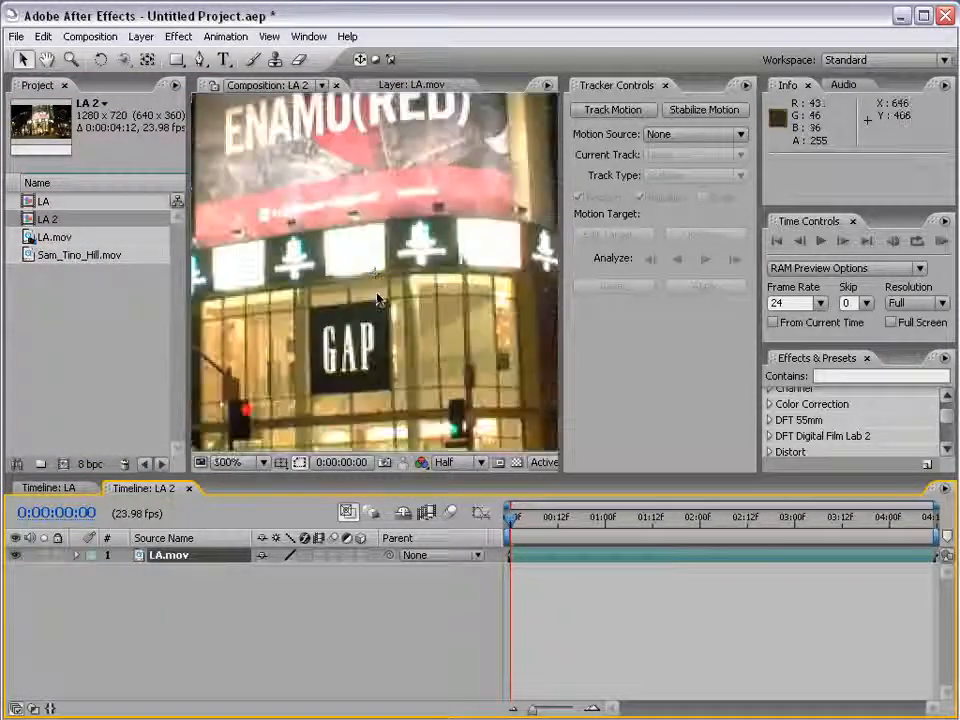
pyautogui.scroll(1, 377, 296)
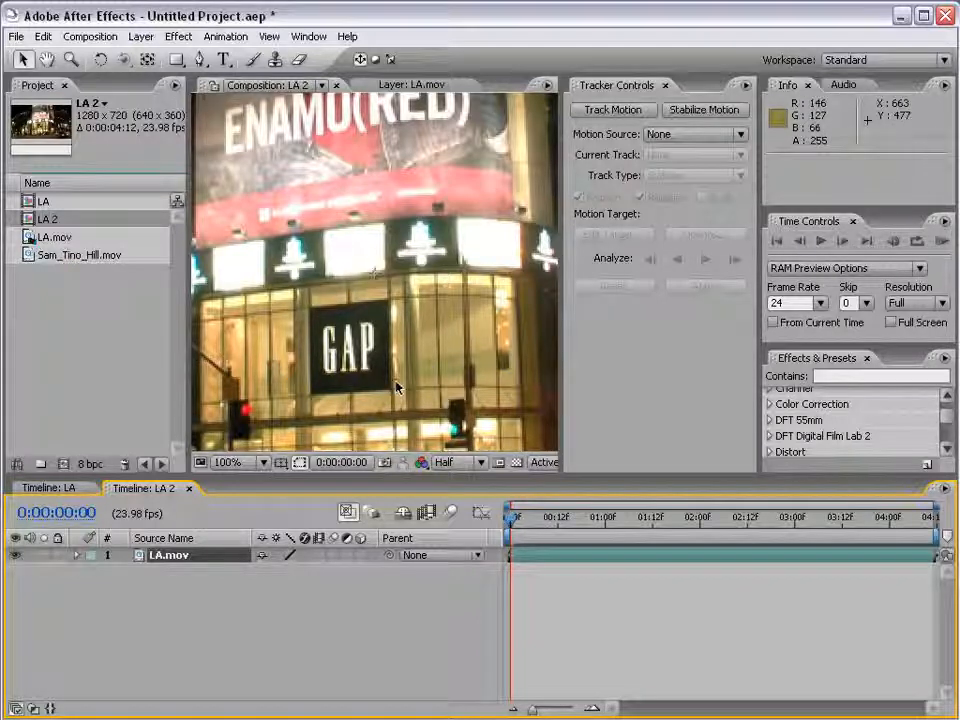
pyautogui.click(140, 37)
pyautogui.moveTo(146, 60)
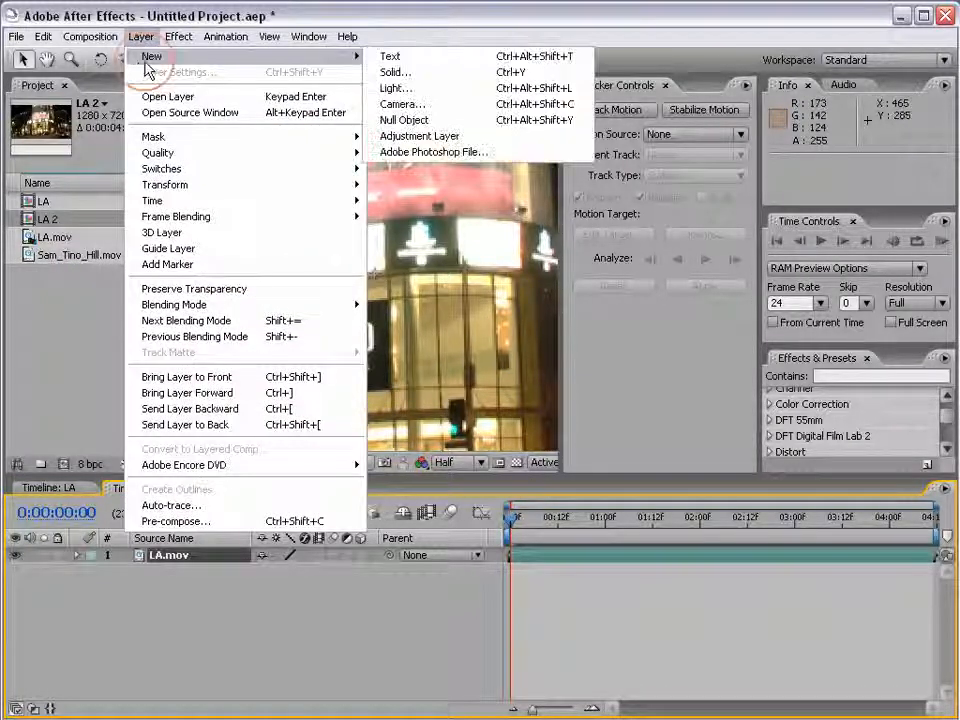
pyautogui.click(410, 74)
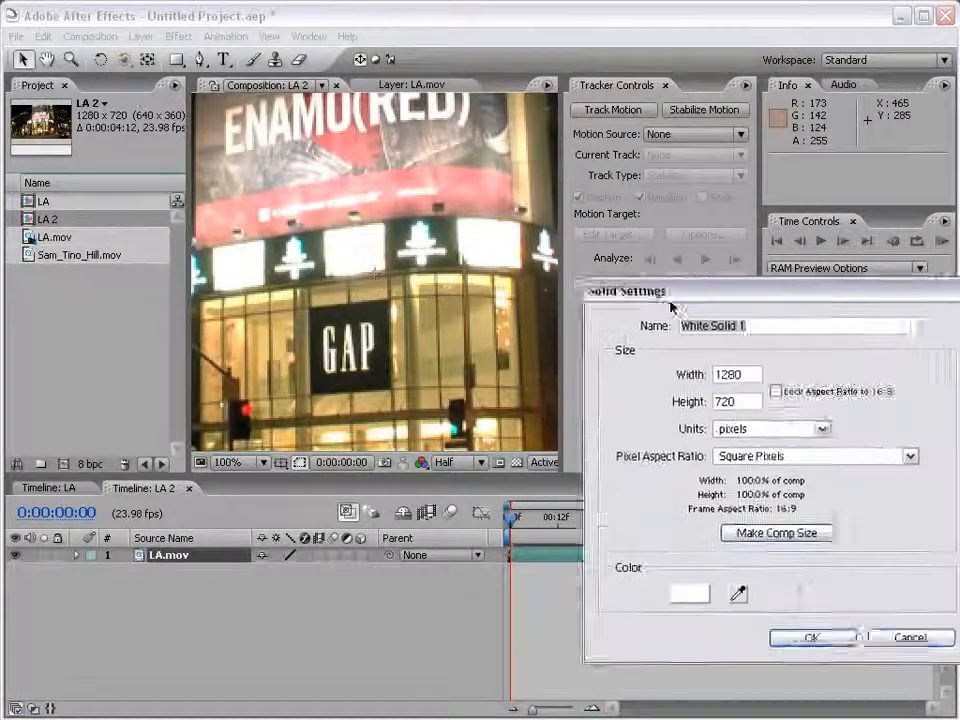
pyautogui.moveTo(672, 307); pyautogui.dragTo(505, 177)
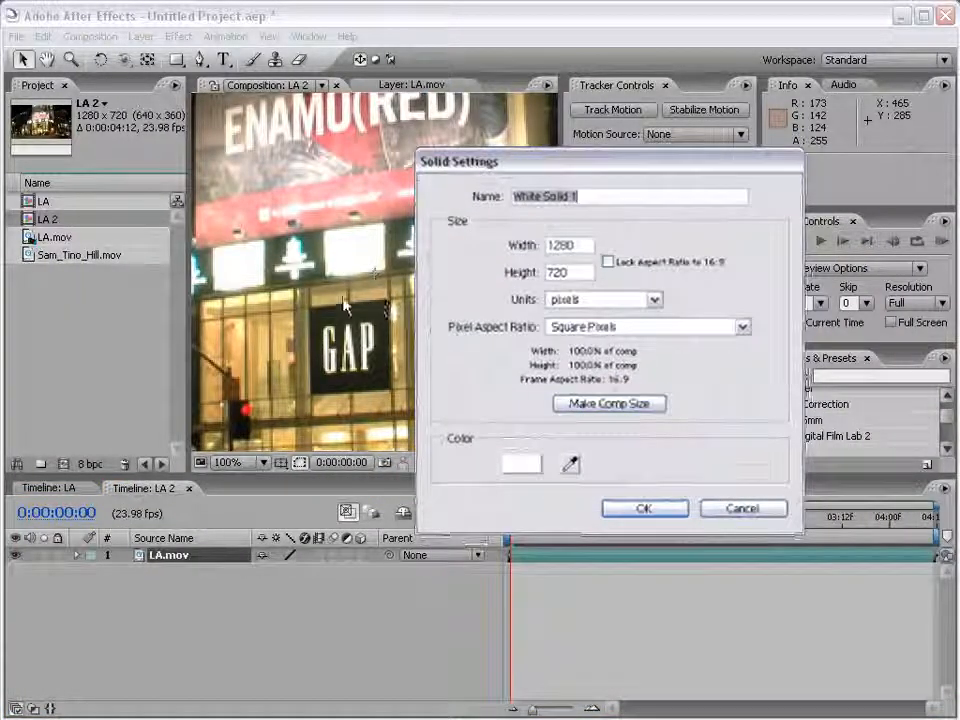
pyautogui.click(572, 466)
pyautogui.click(390, 350)
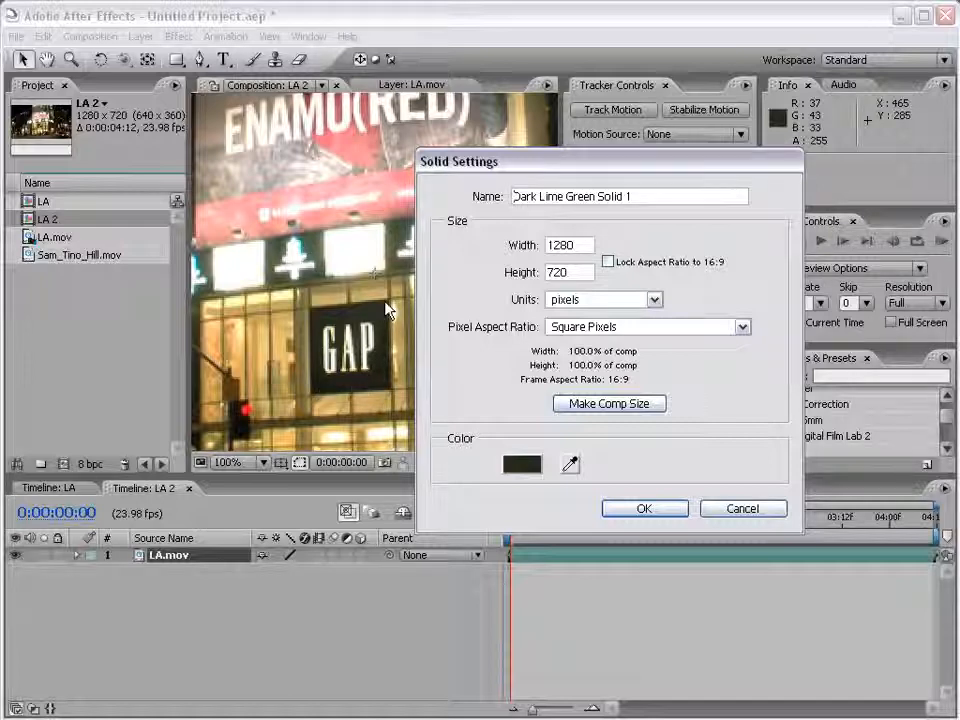
pyautogui.click(640, 510)
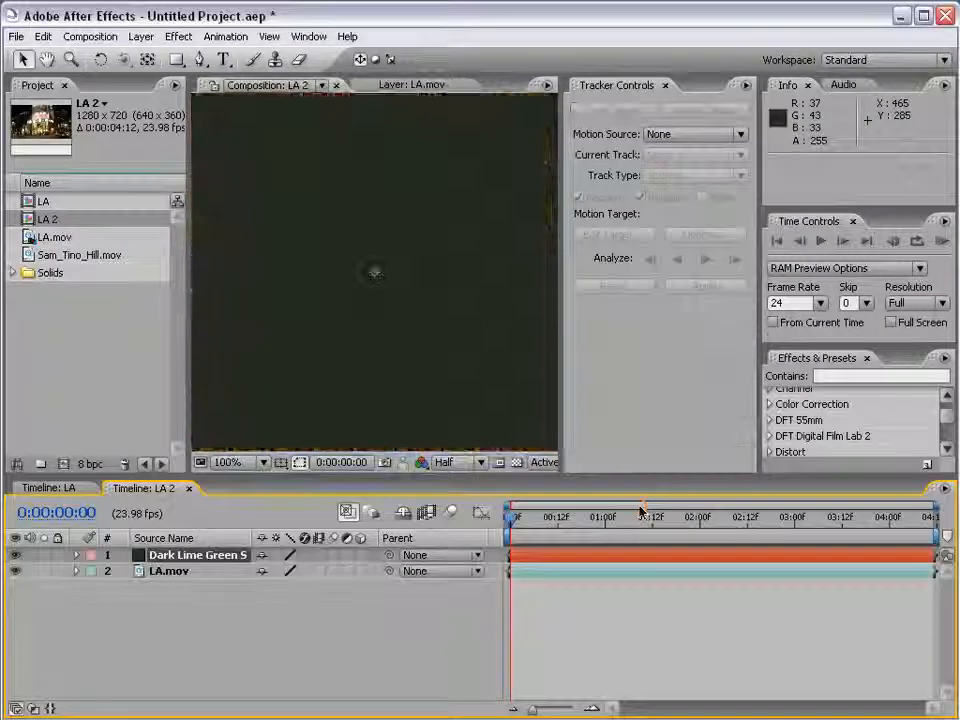
# Hide the dark solid layer so the LA.mov footage shows.
pyautogui.scroll(-4, 400, 275)
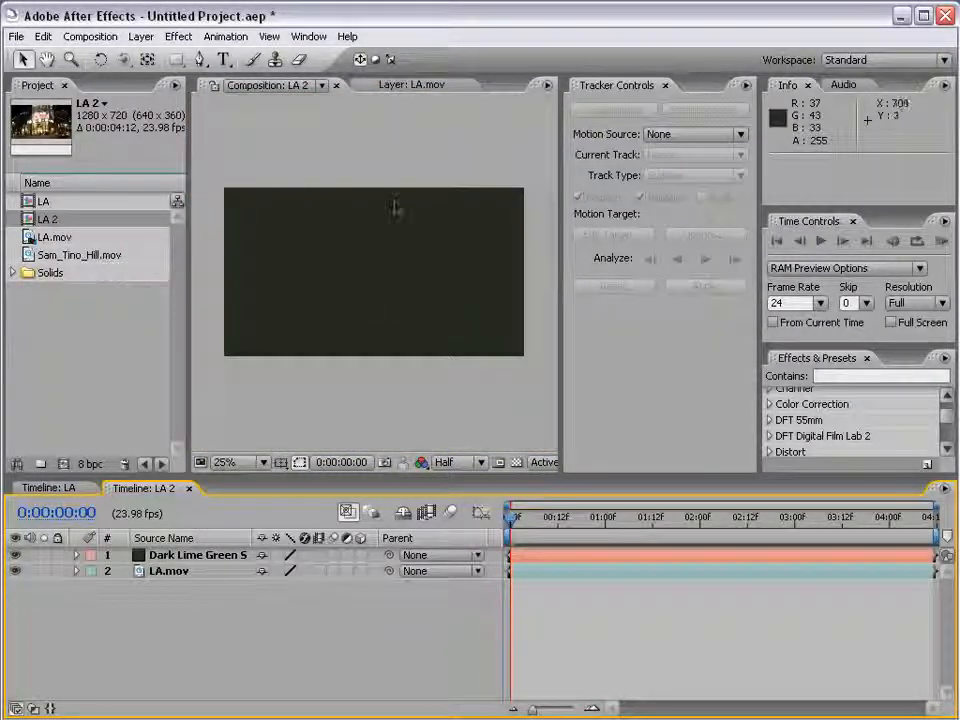
pyautogui.click(360, 320)
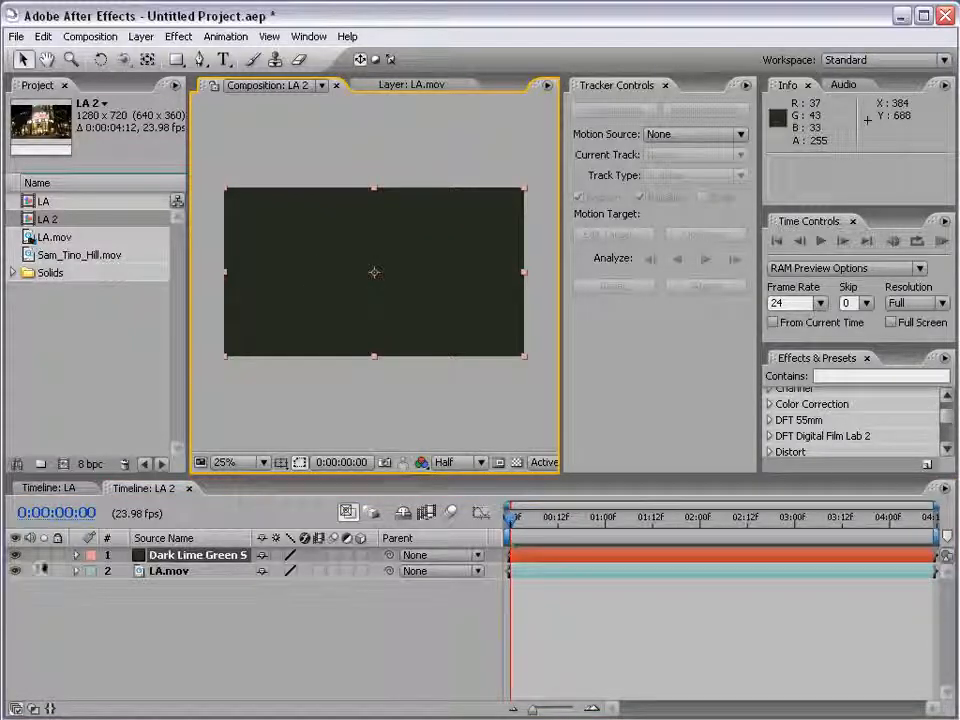
pyautogui.click(14, 557)
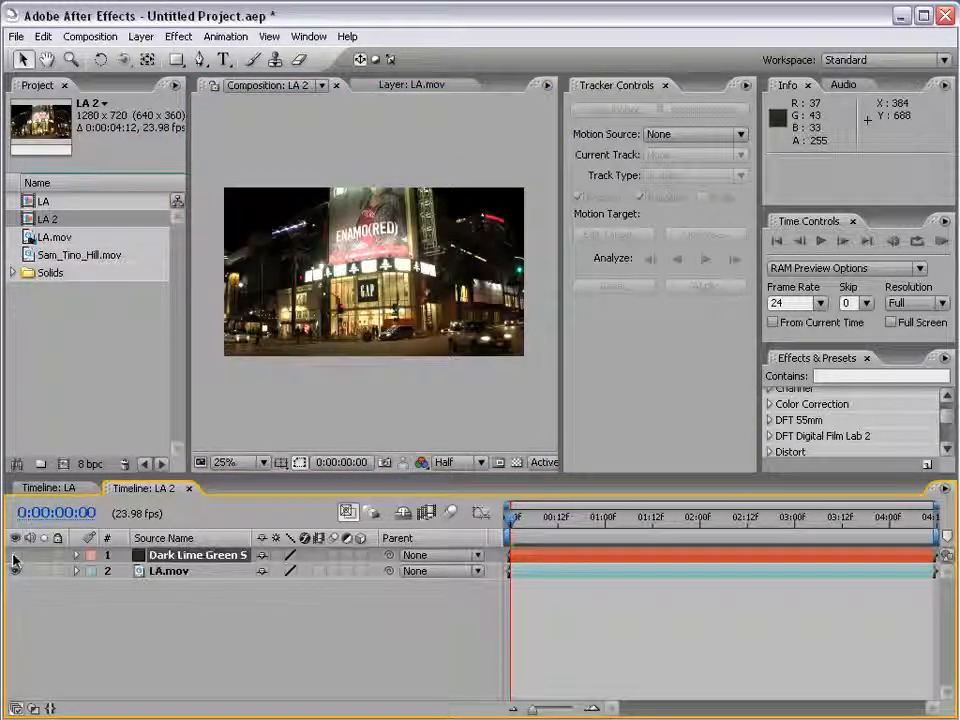
# Start motion tracking on the LA.mov layer in its layer view with the Perspective corner pin track type.
pyautogui.click(168, 571)
pyautogui.scroll(2, 326, 365)
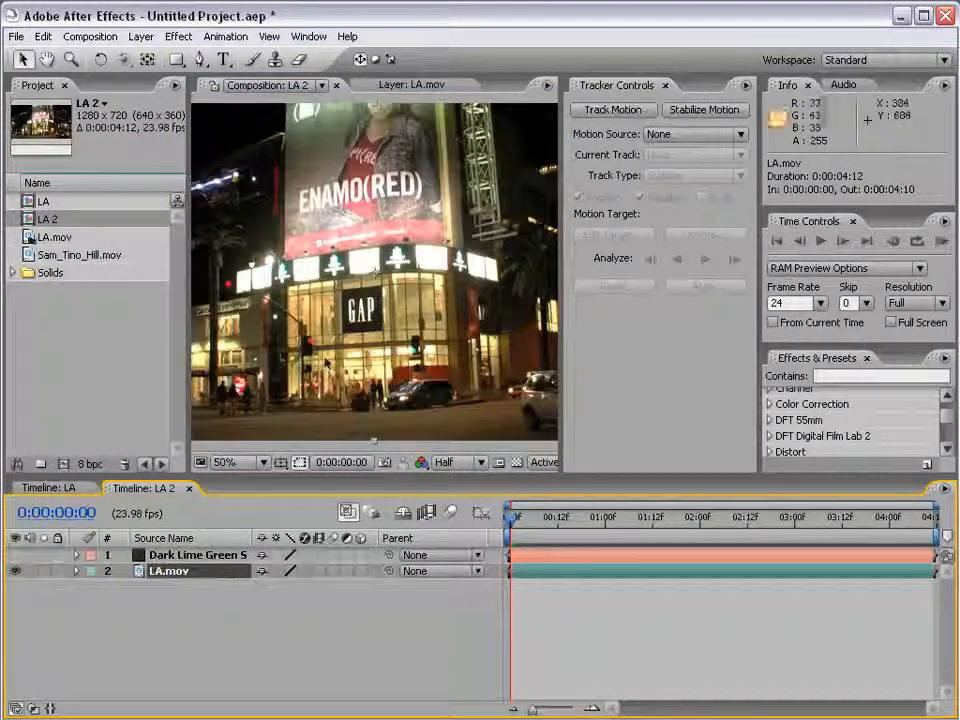
pyautogui.doubleClick(162, 571)
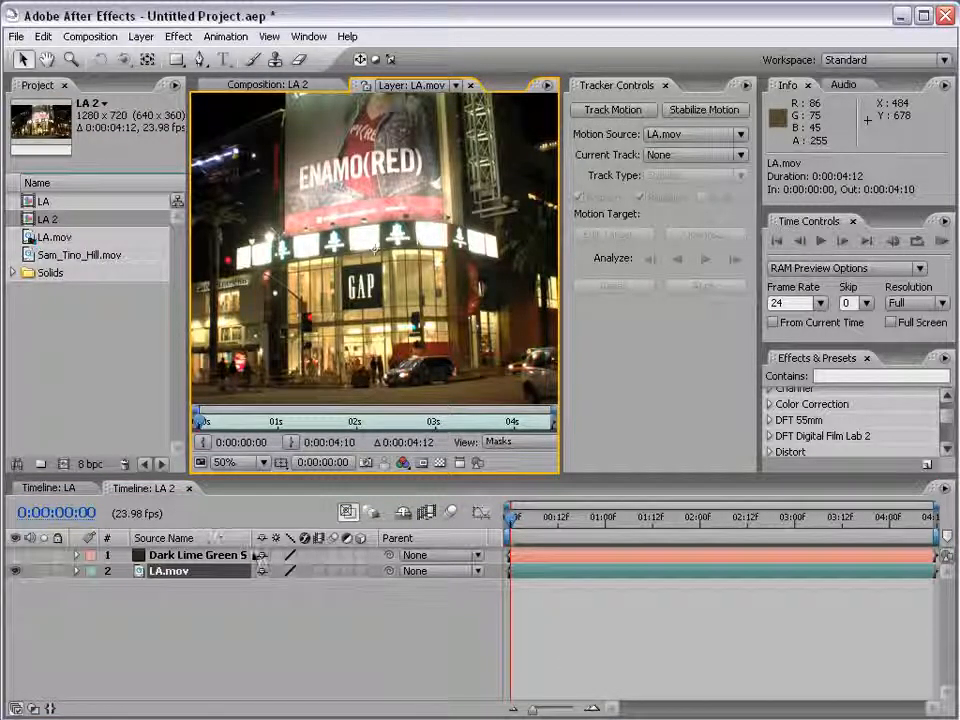
pyautogui.click(607, 117)
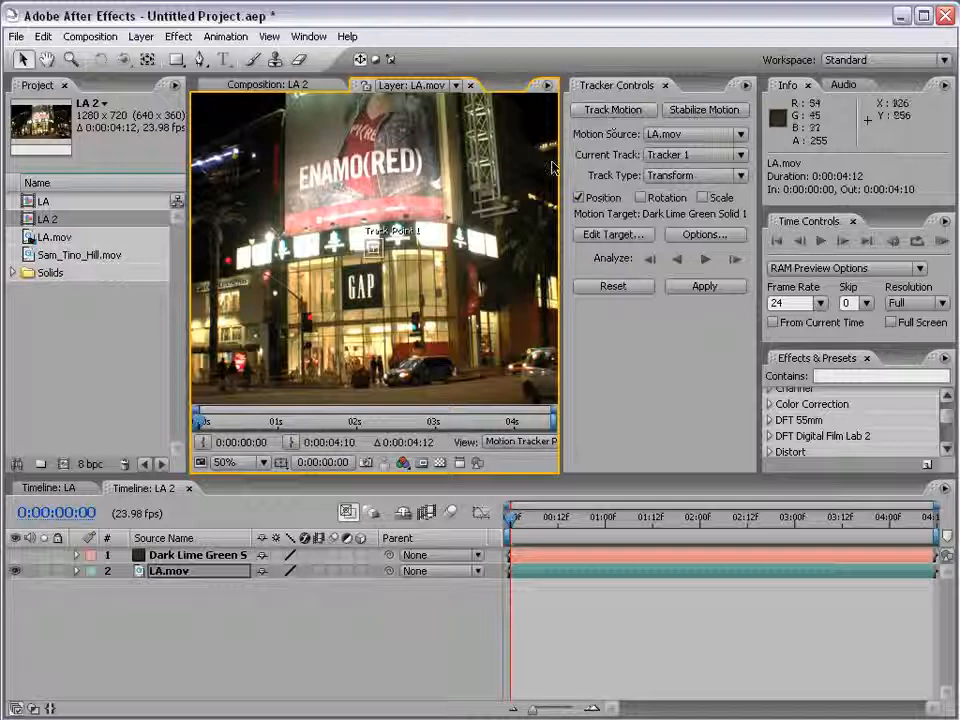
pyautogui.scroll(3, 412, 262)
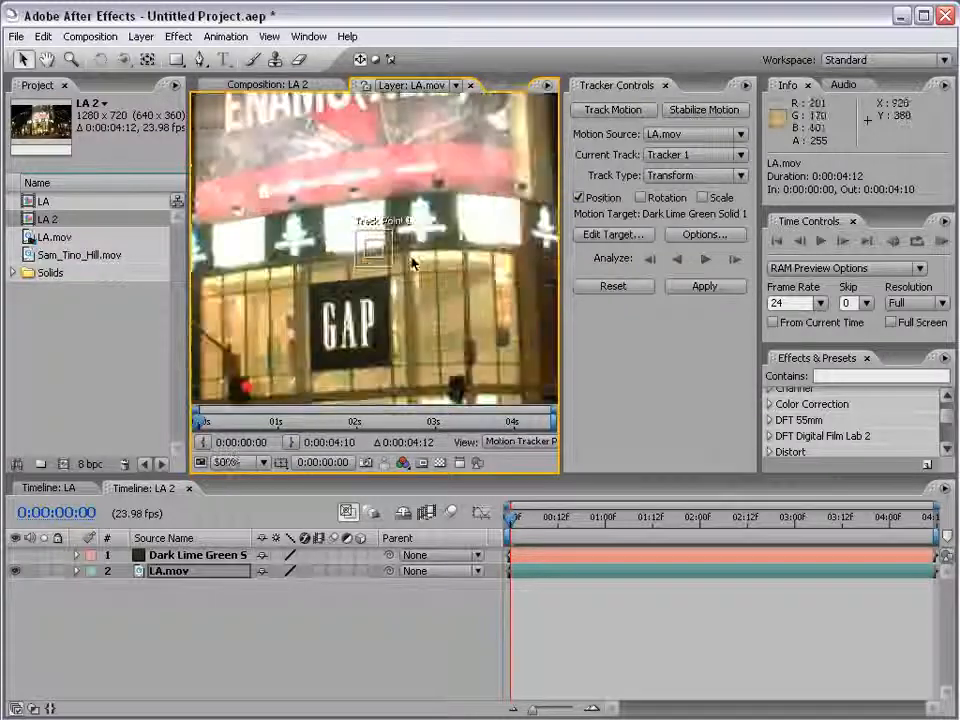
pyautogui.click(679, 177)
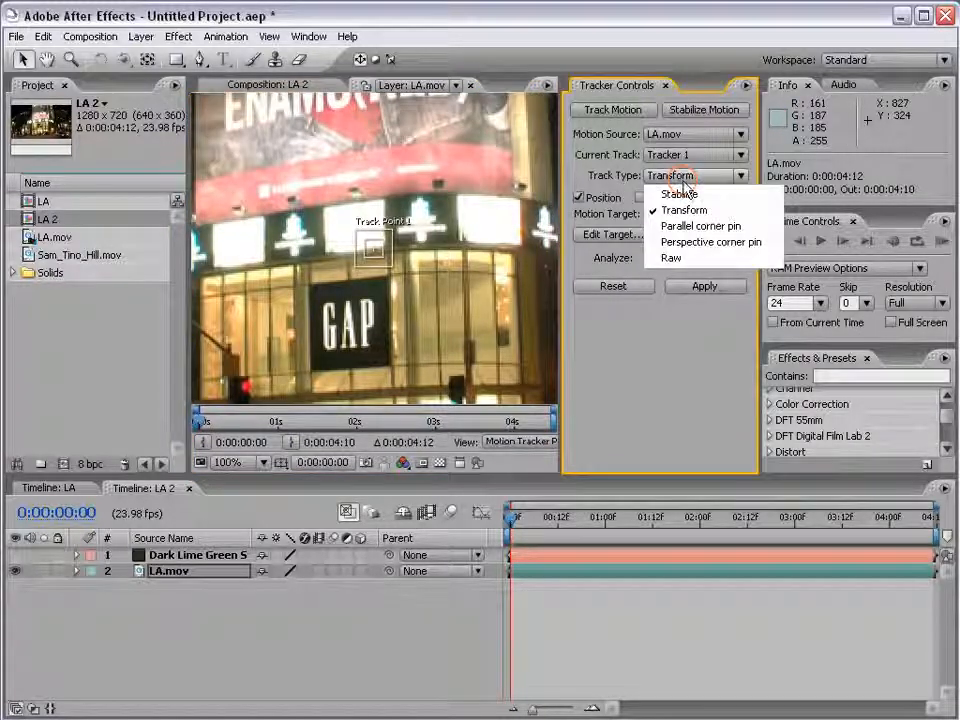
pyautogui.click(748, 244)
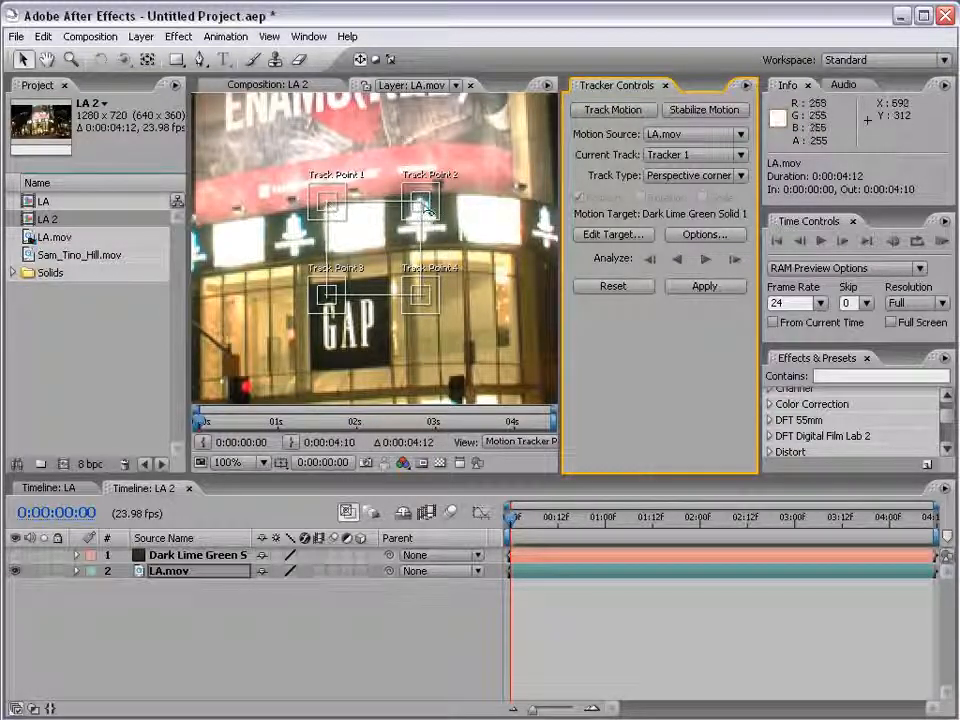
# Place Track Point 3 on the GAP sign's lower-left corner and Track Point 4 on its lower-right corner.
pyautogui.press('space')
pyautogui.moveTo(388, 326); pyautogui.dragTo(390, 263)
pyautogui.scroll(1, 390, 262)
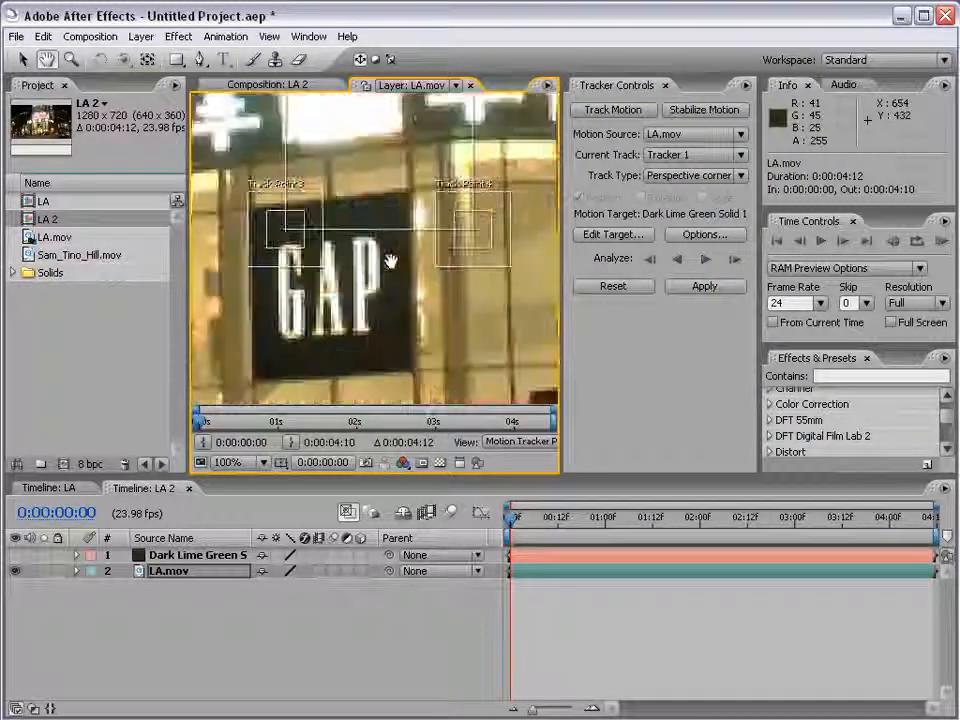
pyautogui.moveTo(339, 150); pyautogui.dragTo(367, 253)
pyautogui.moveTo(376, 346); pyautogui.dragTo(376, 279)
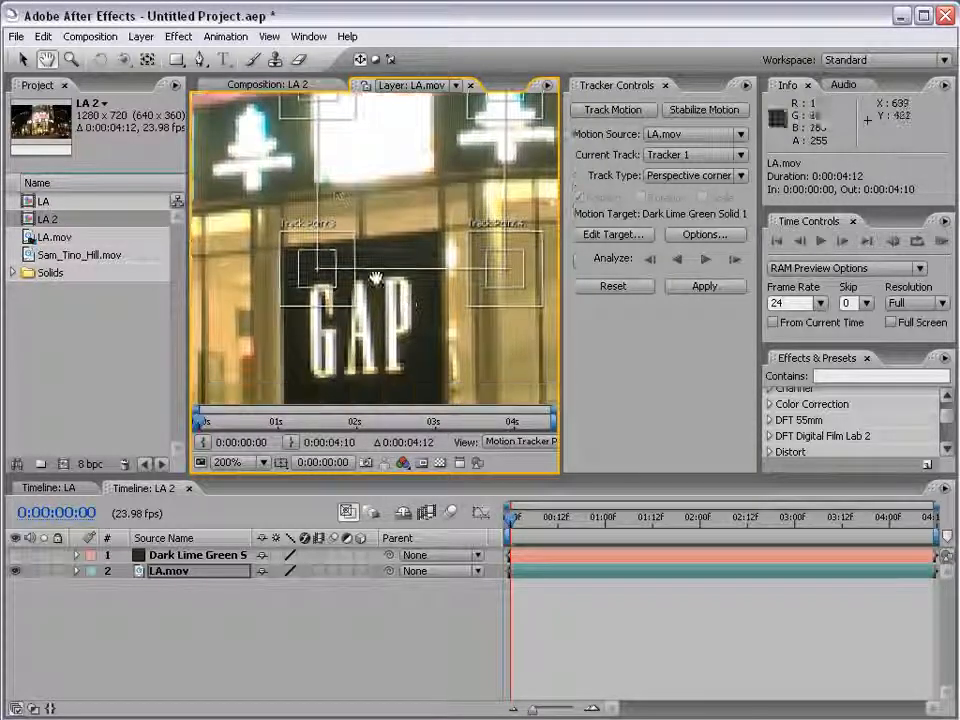
pyautogui.moveTo(387, 326); pyautogui.dragTo(387, 282)
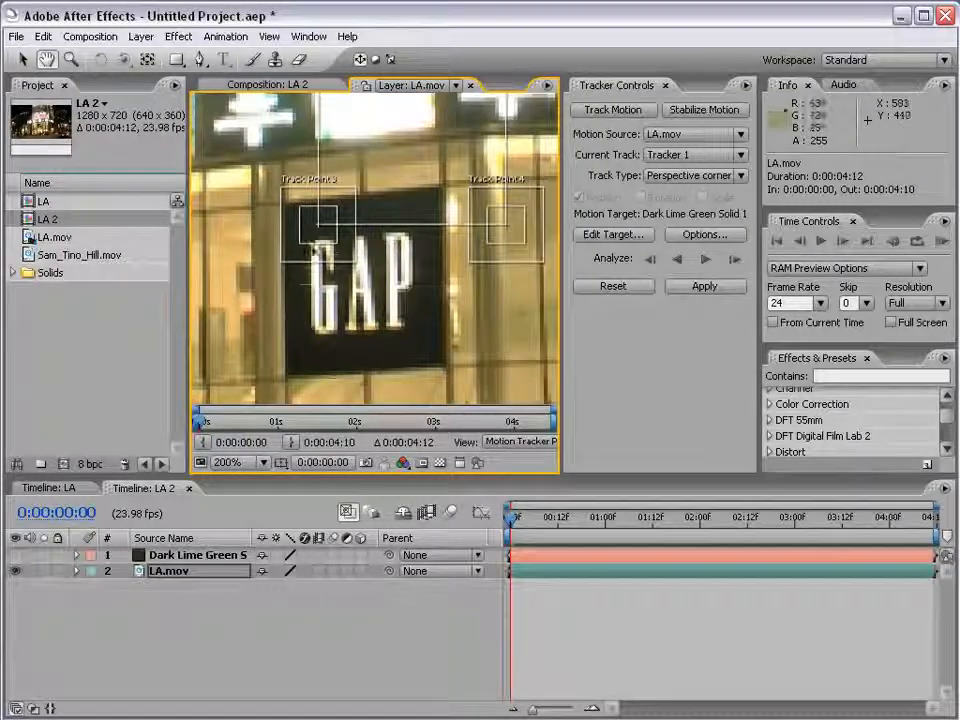
pyautogui.click(334, 251)
pyautogui.moveTo(334, 251); pyautogui.dragTo(300, 388)
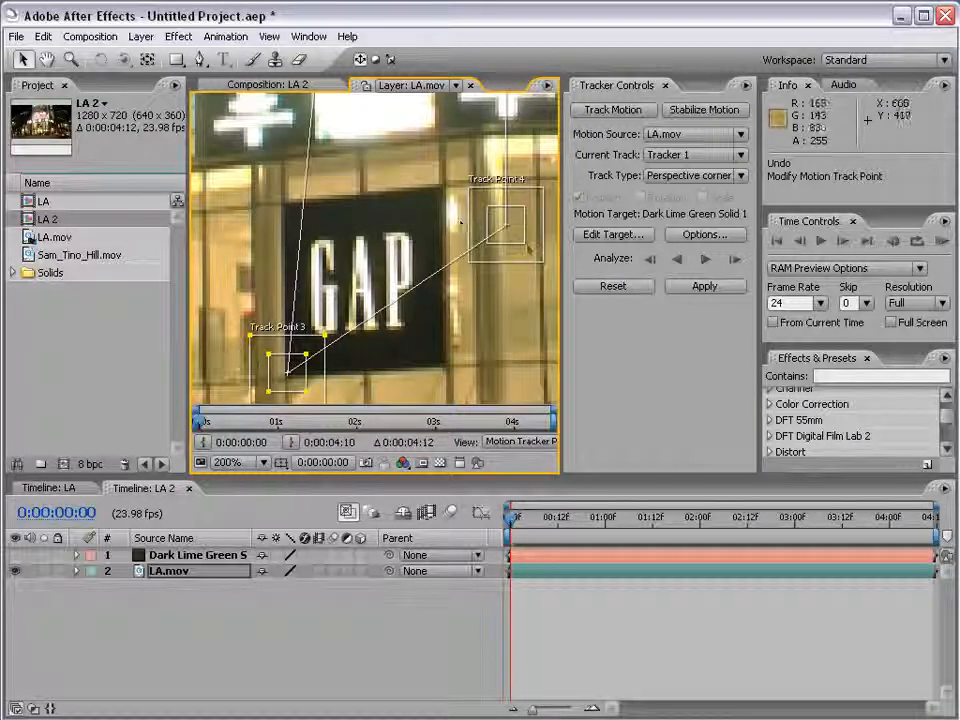
pyautogui.moveTo(506, 226); pyautogui.dragTo(454, 372)
# Place Track Point 2 on the GAP sign's upper-right corner.
pyautogui.moveTo(450, 161); pyautogui.dragTo(392, 311)
pyautogui.moveTo(443, 212); pyautogui.dragTo(380, 355)
pyautogui.moveTo(303, 337); pyautogui.dragTo(426, 270)
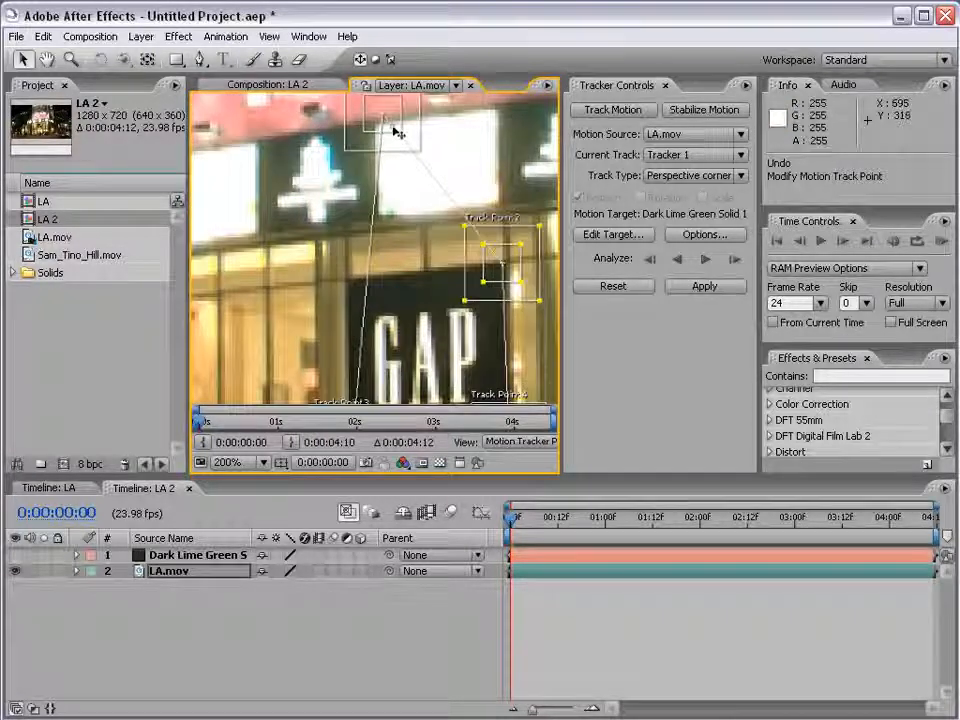
# Place Track Point 1 on the GAP sign's upper-left corner.
pyautogui.moveTo(395, 131); pyautogui.dragTo(360, 288)
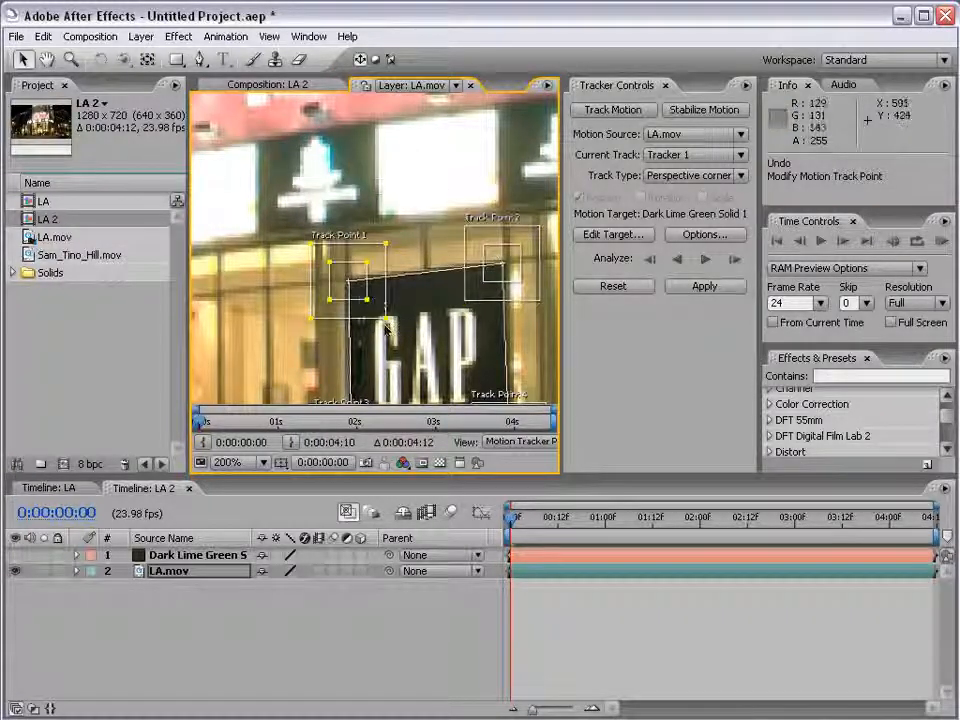
pyautogui.moveTo(386, 328); pyautogui.dragTo(324, 212)
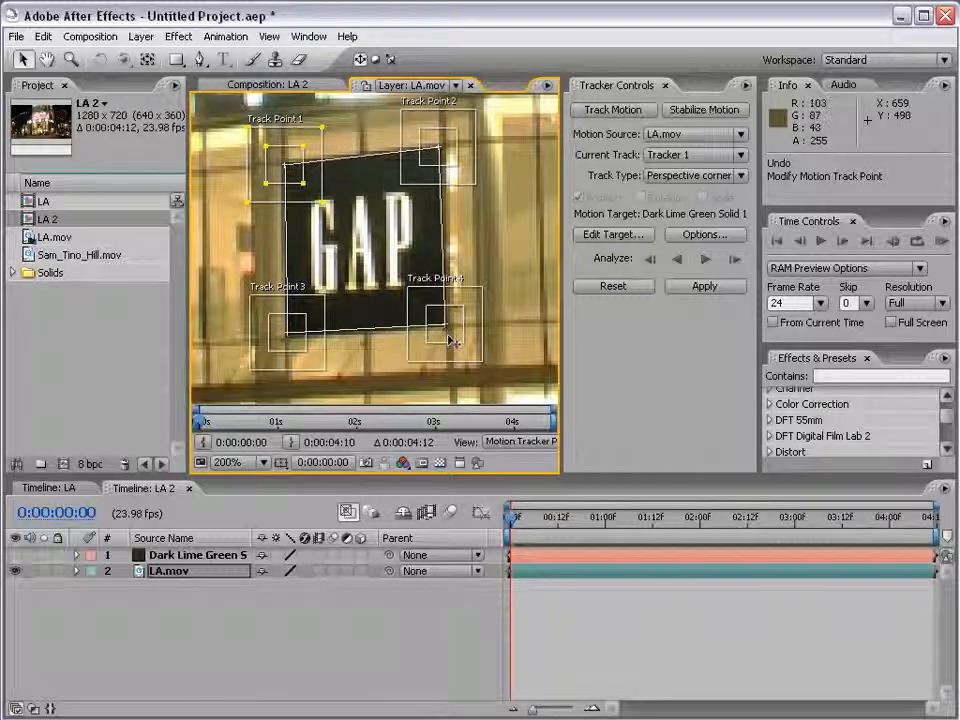
# Move Track Point 4's search regions onto the window-frame intersection beside the sign, with its attach point on the sign's lower-right corner.
pyautogui.scroll(2, 439, 330)
pyautogui.moveTo(486, 356); pyautogui.dragTo(475, 329)
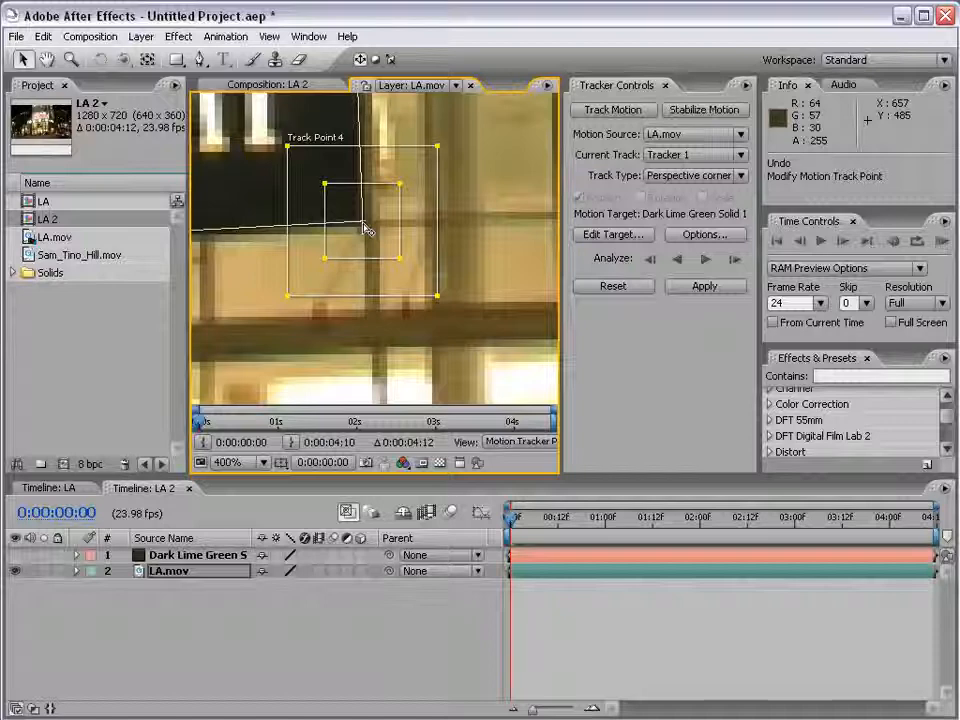
pyautogui.press(',')
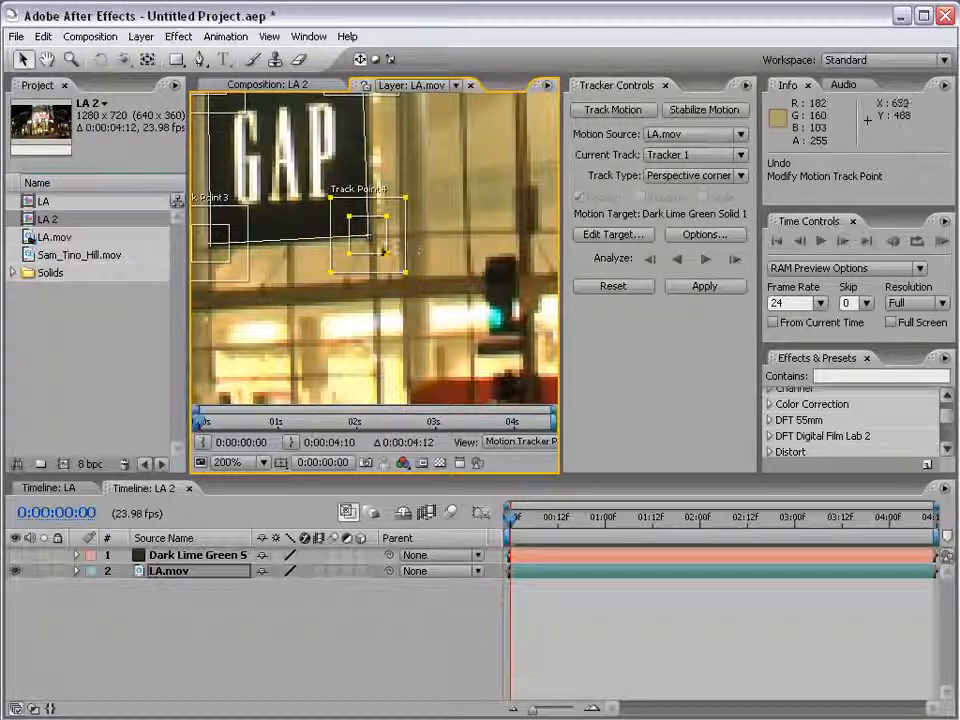
pyautogui.moveTo(374, 245); pyautogui.dragTo(320, 281)
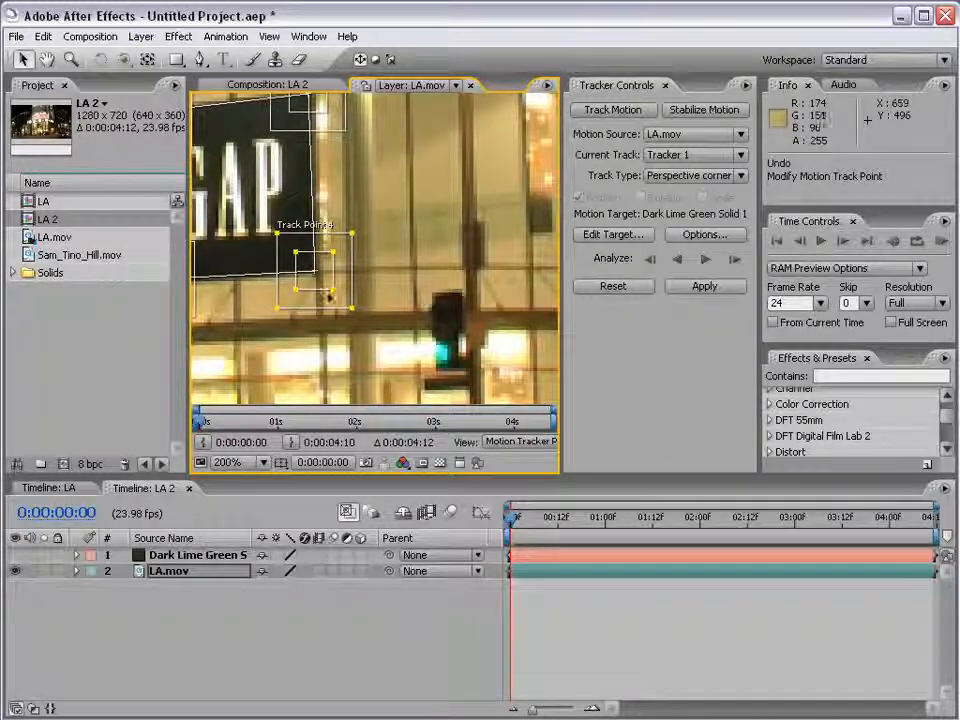
pyautogui.moveTo(313, 277); pyautogui.dragTo(410, 280)
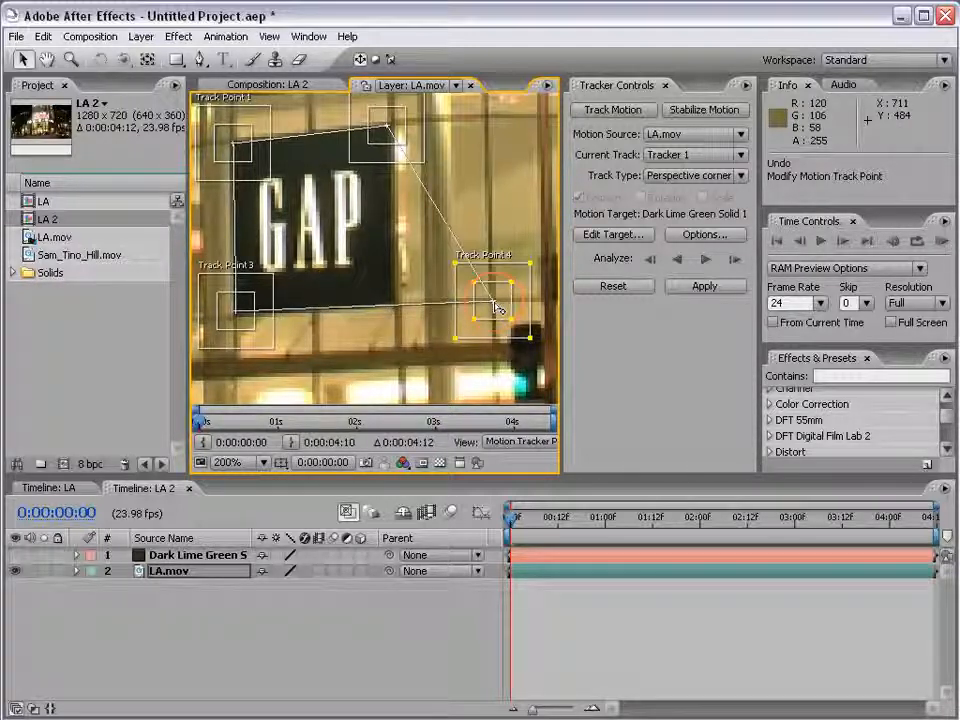
pyautogui.moveTo(497, 307); pyautogui.dragTo(396, 309)
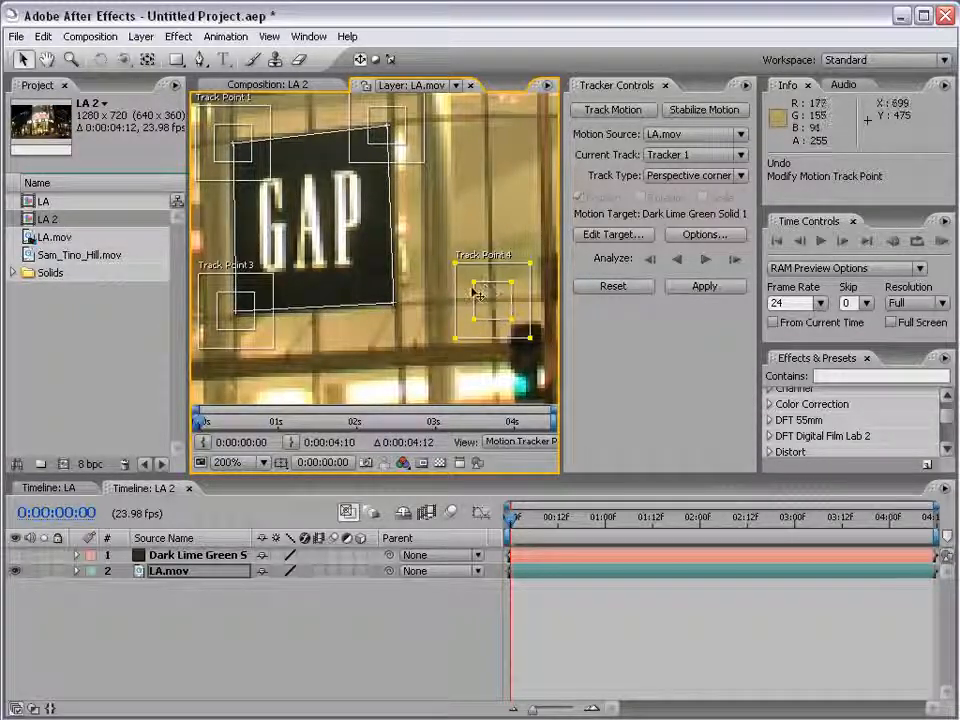
# Analyze the four track points forward to the end of the LA.mov clip and return to the first frame.
pyautogui.scroll(-3, 477, 294)
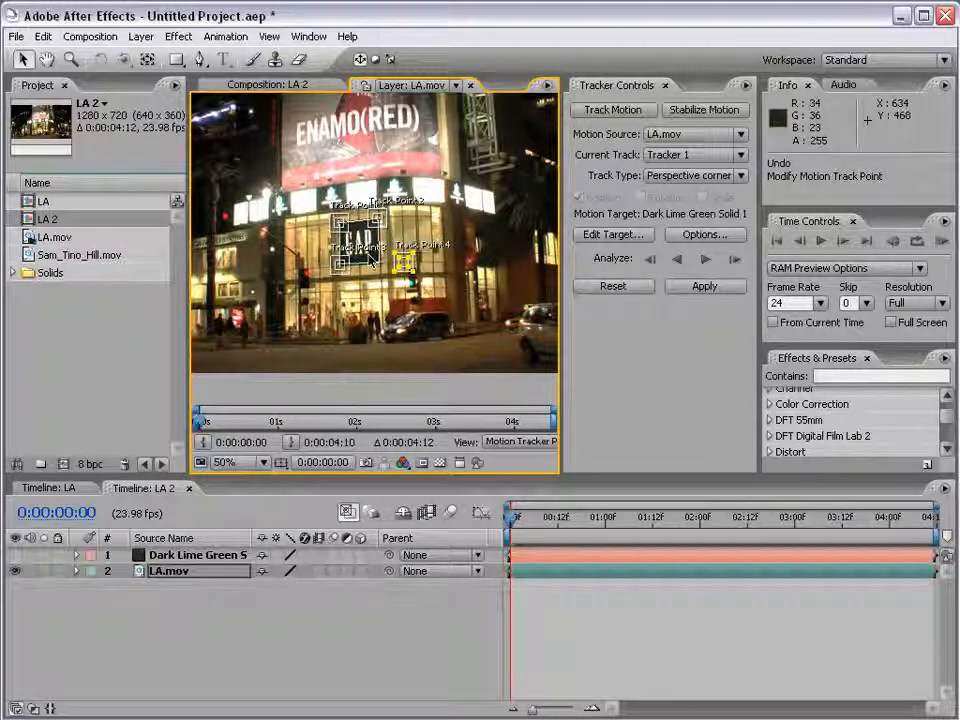
pyautogui.scroll(2, 370, 258)
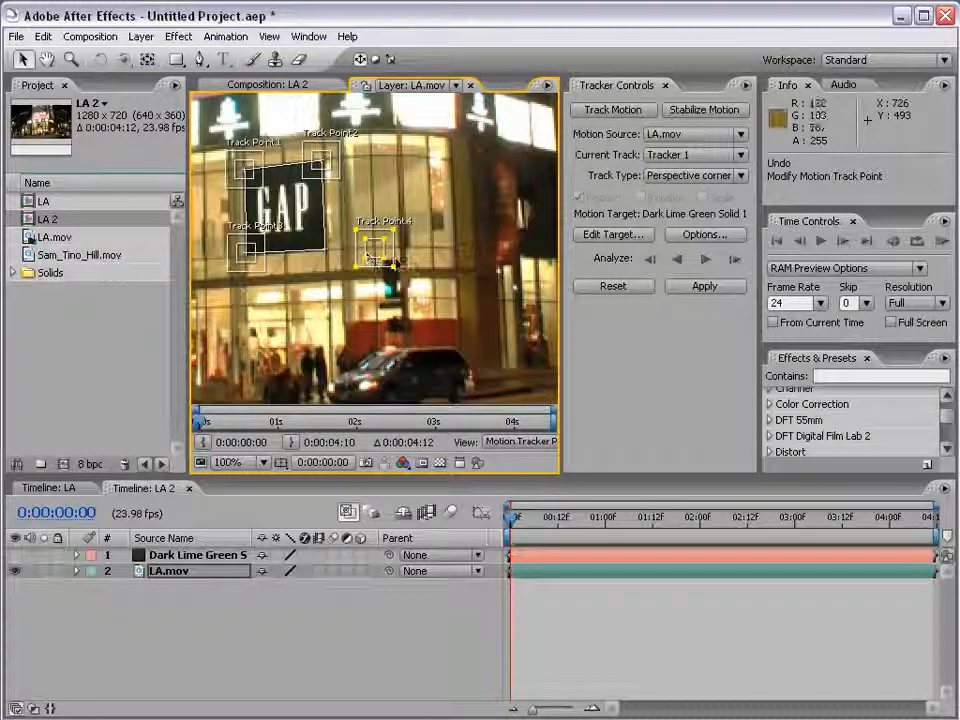
pyautogui.press('`')
pyautogui.scroll(1, 397, 265)
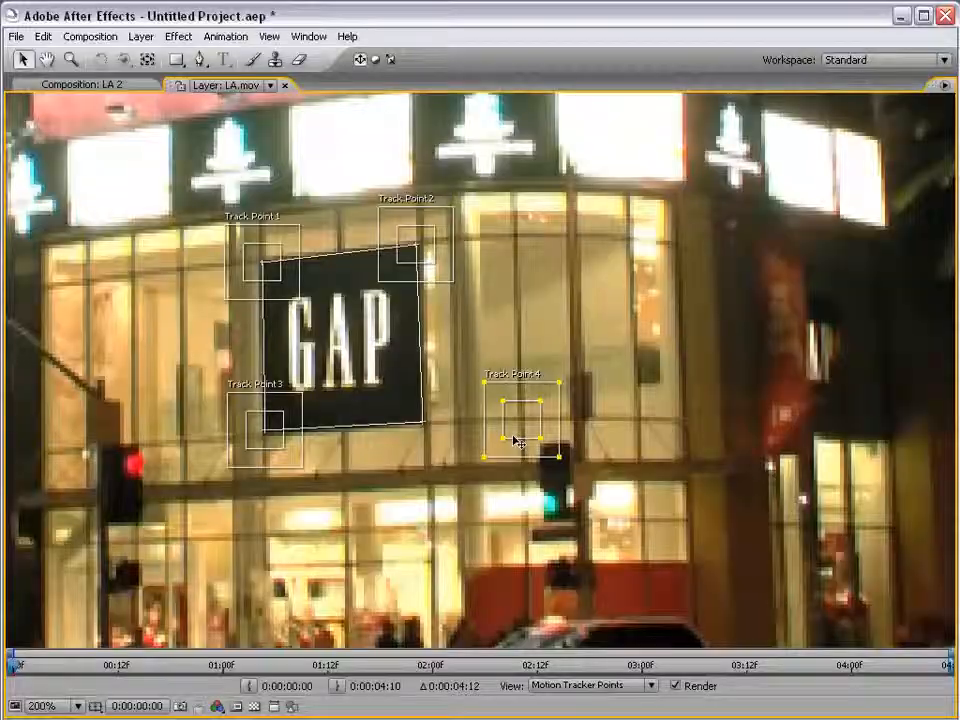
pyautogui.moveTo(521, 420); pyautogui.dragTo(601, 455)
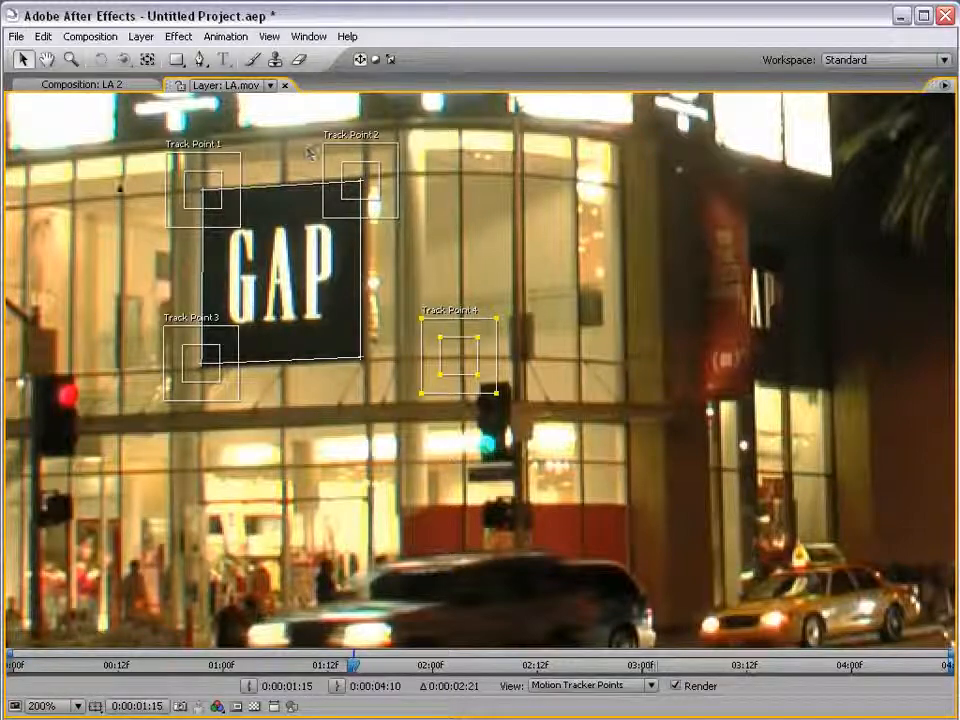
pyautogui.press('`')
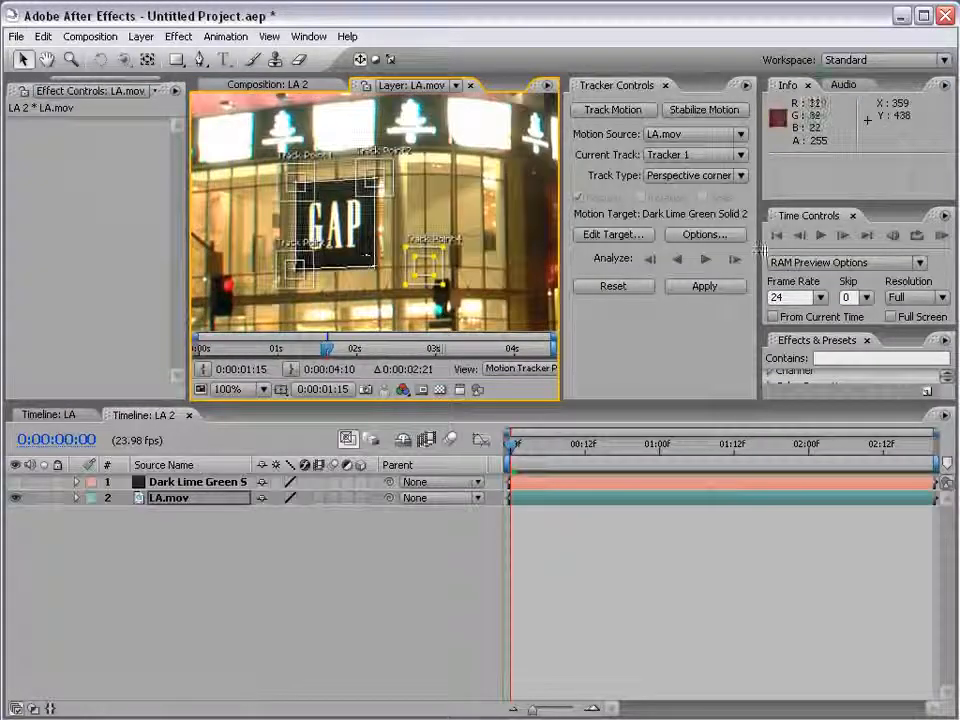
pyautogui.click(707, 262)
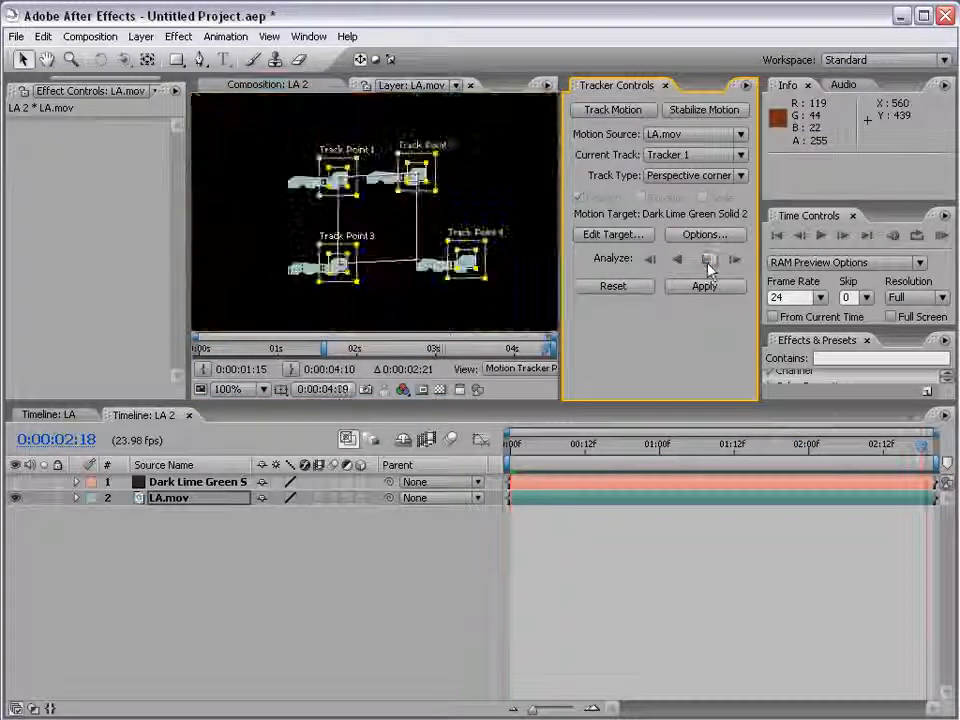
pyautogui.moveTo(545, 447); pyautogui.dragTo(510, 447)
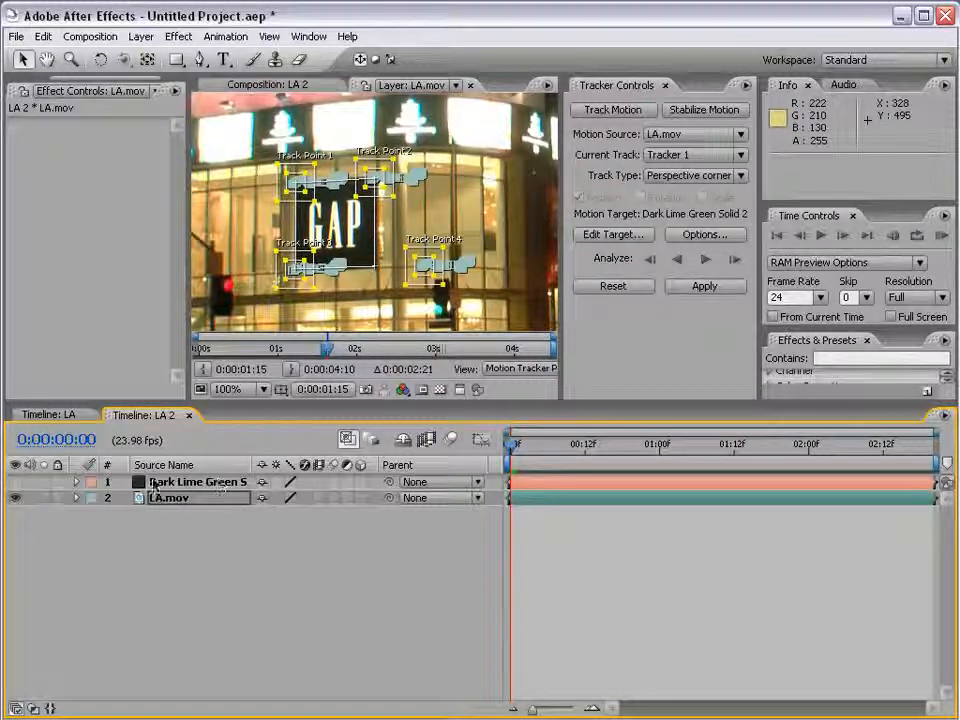
# Keep Dark Lime Green Solid 2 as the motion target and apply the corner-pin tracking data to it.
pyautogui.click(610, 238)
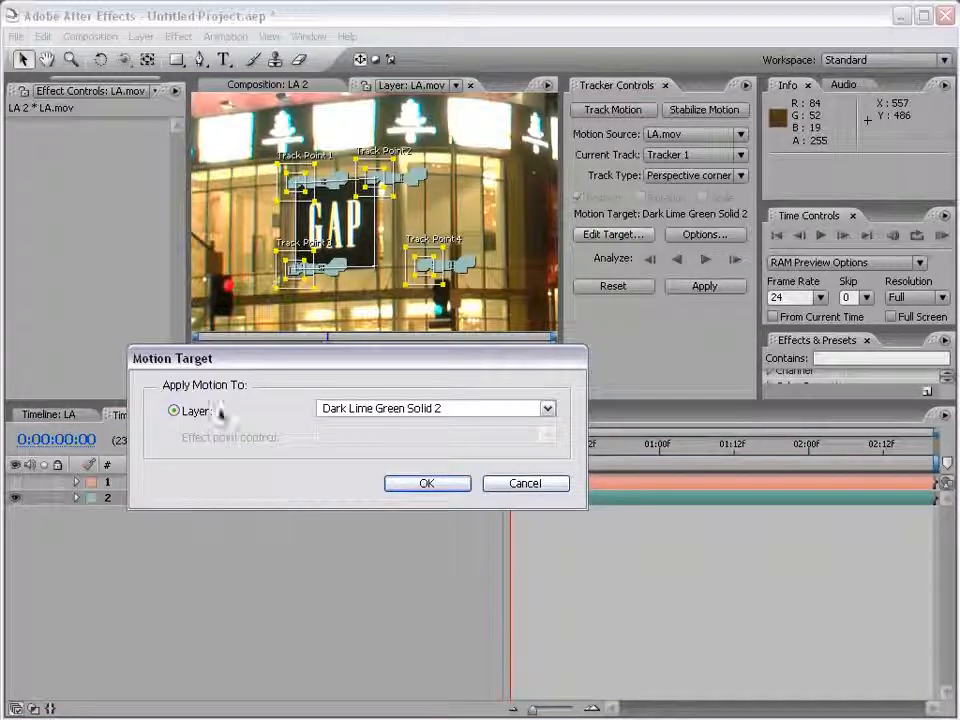
pyautogui.click(362, 409)
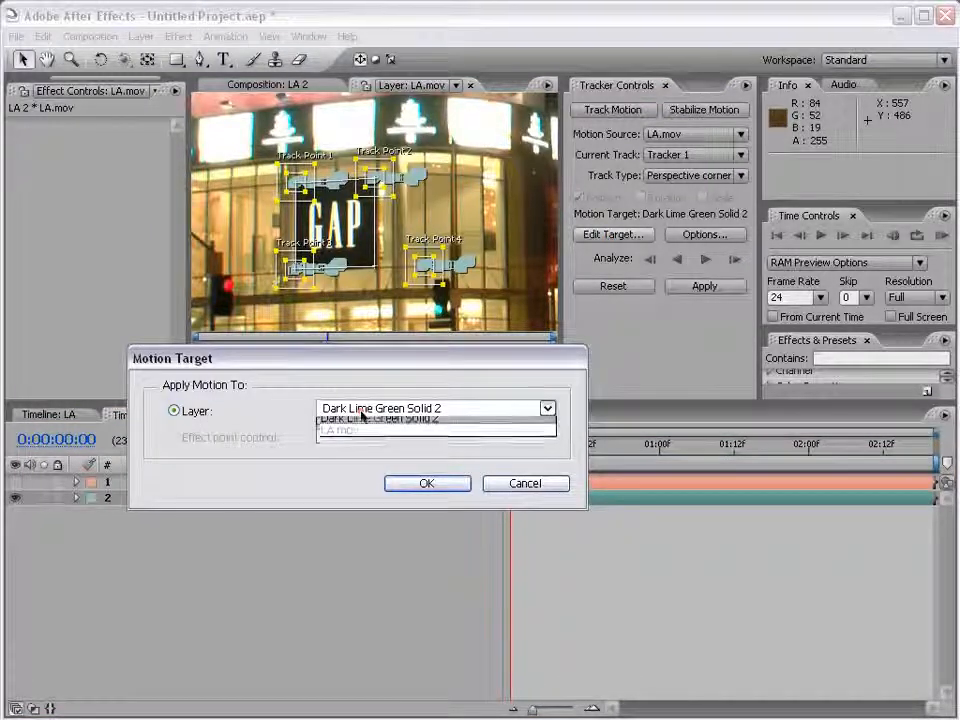
pyautogui.click(456, 427)
pyautogui.click(429, 483)
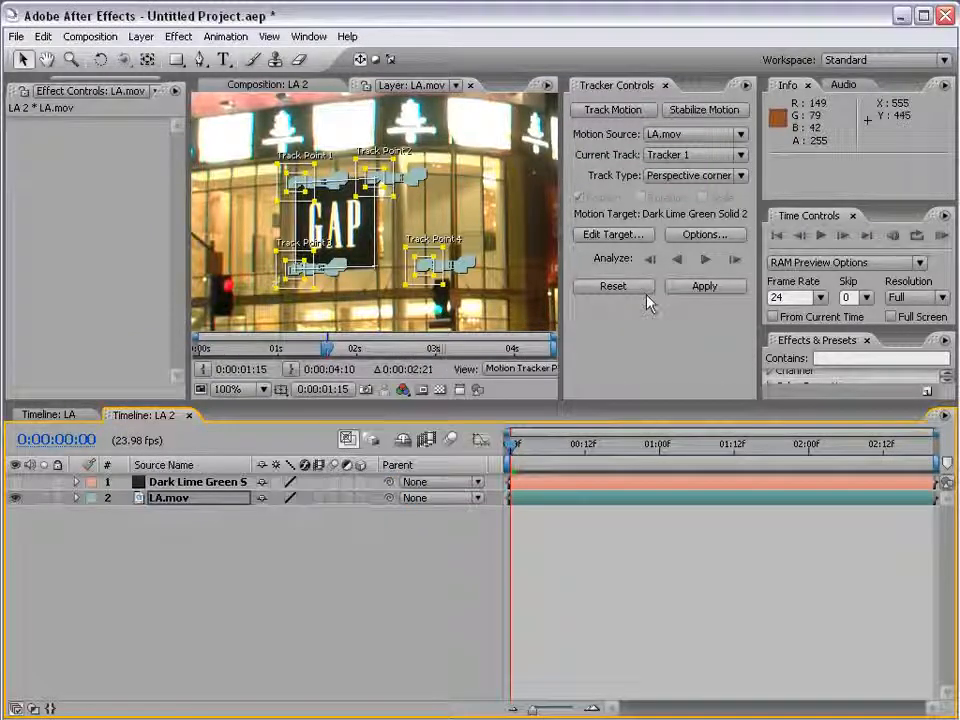
pyautogui.click(704, 286)
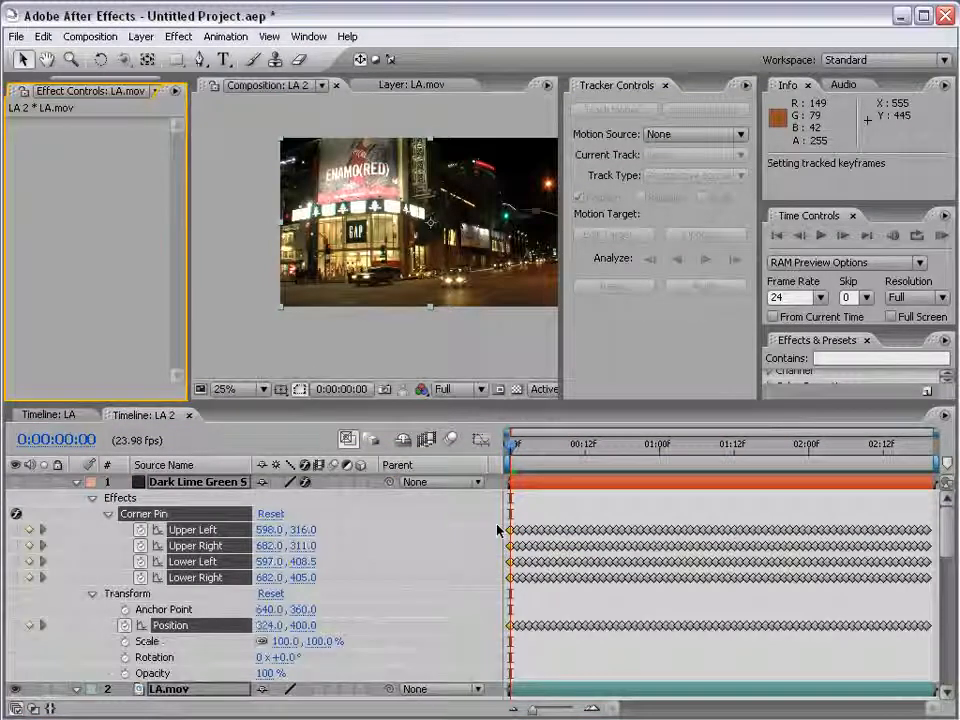
# Make the corner-pinned dark solid layer visible over the LA.mov footage.
pyautogui.scroll(2, 383, 243)
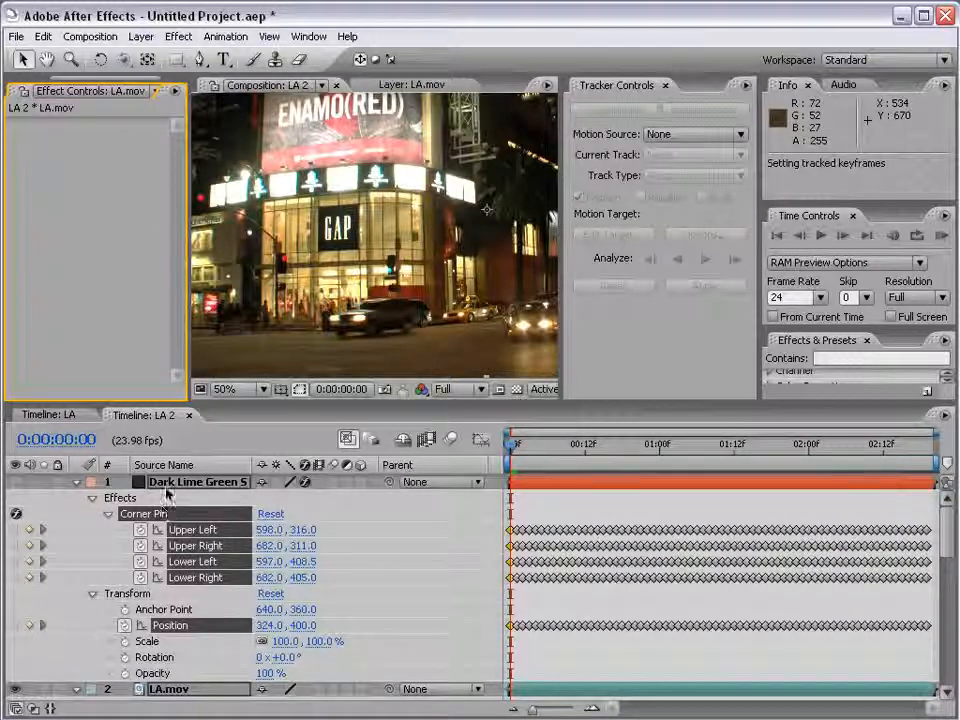
pyautogui.click(195, 484)
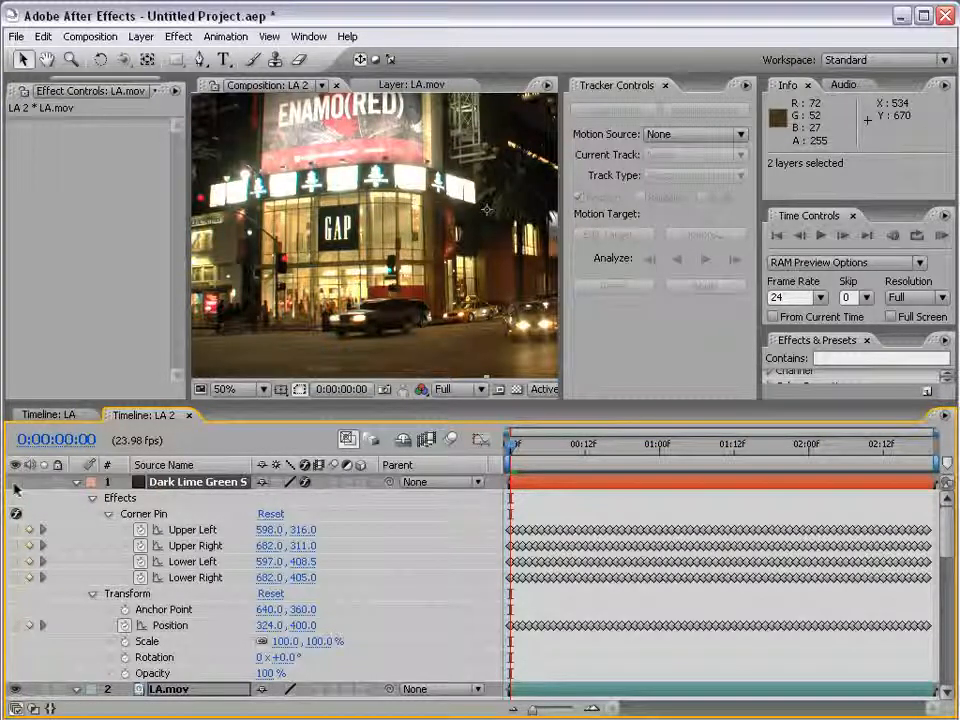
pyautogui.click(15, 482)
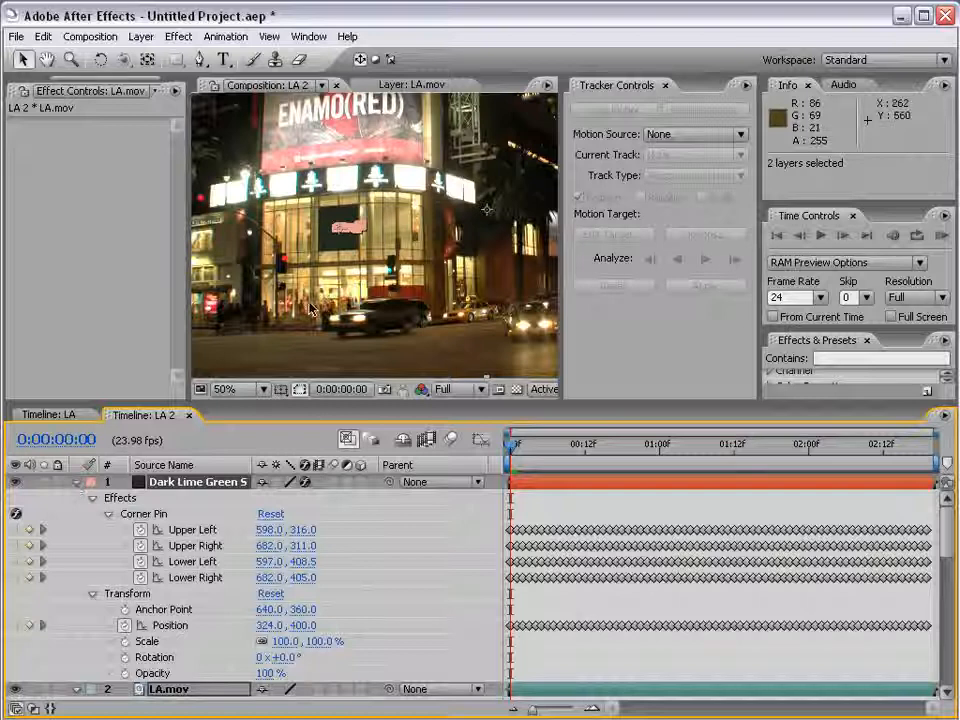
# Scrub through the LA 2 timeline to check how the solid follows the GAP sign.
pyautogui.press('.')
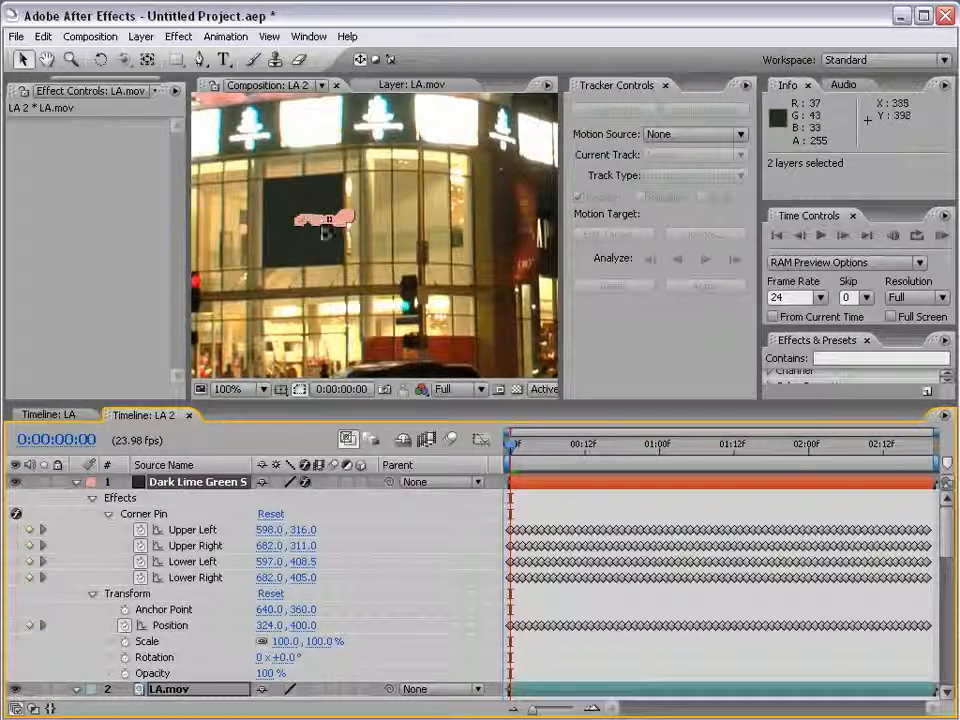
pyautogui.click(536, 499)
pyautogui.click(530, 452)
pyautogui.moveTo(530, 452); pyautogui.dragTo(735, 452)
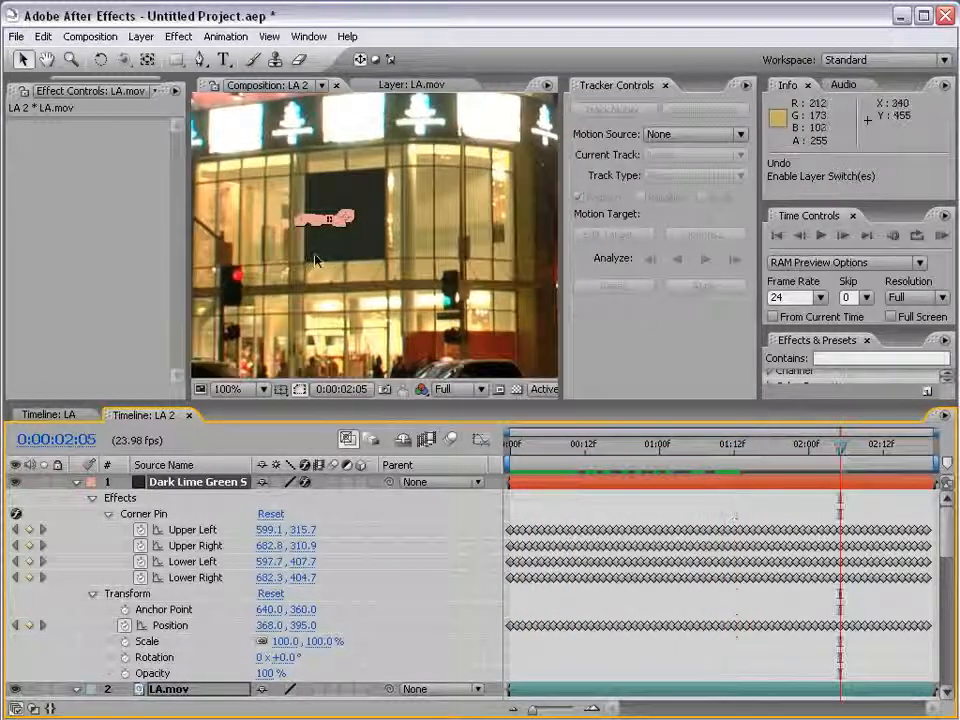
# Collapse the solid layer's properties and deselect all layers.
pyautogui.click(176, 486)
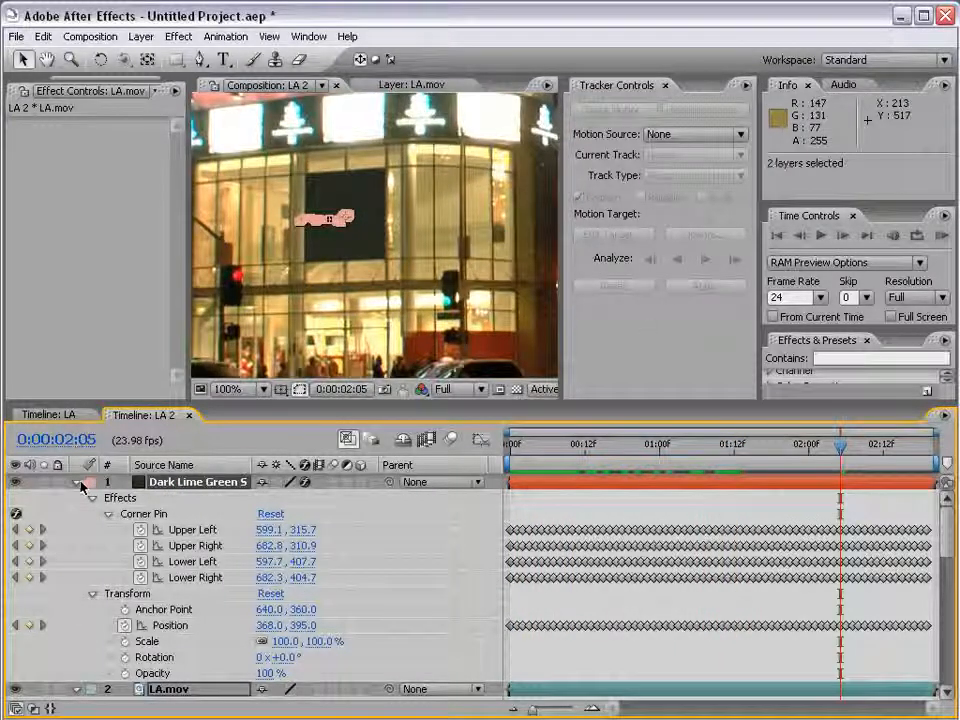
pyautogui.click(78, 483)
pyautogui.click(467, 525)
pyautogui.scroll(-1, 349, 240)
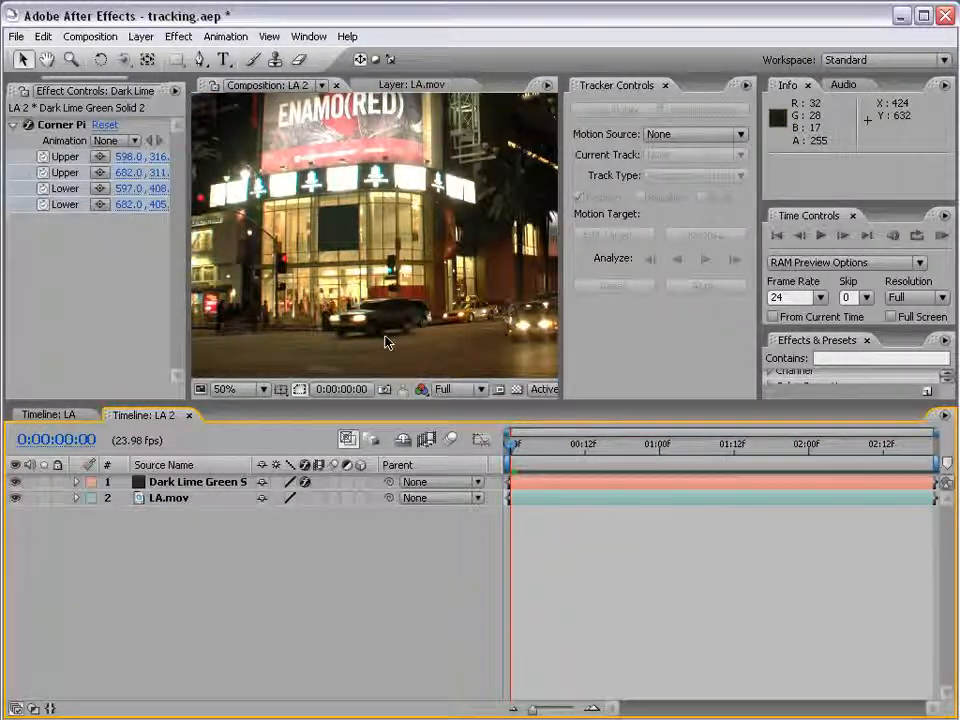
# Pre-compose the solid as Dark Lime Green Solid 2 Comp 1, leaving all attributes in LA 2, and preview the composition.
pyautogui.click(184, 484)
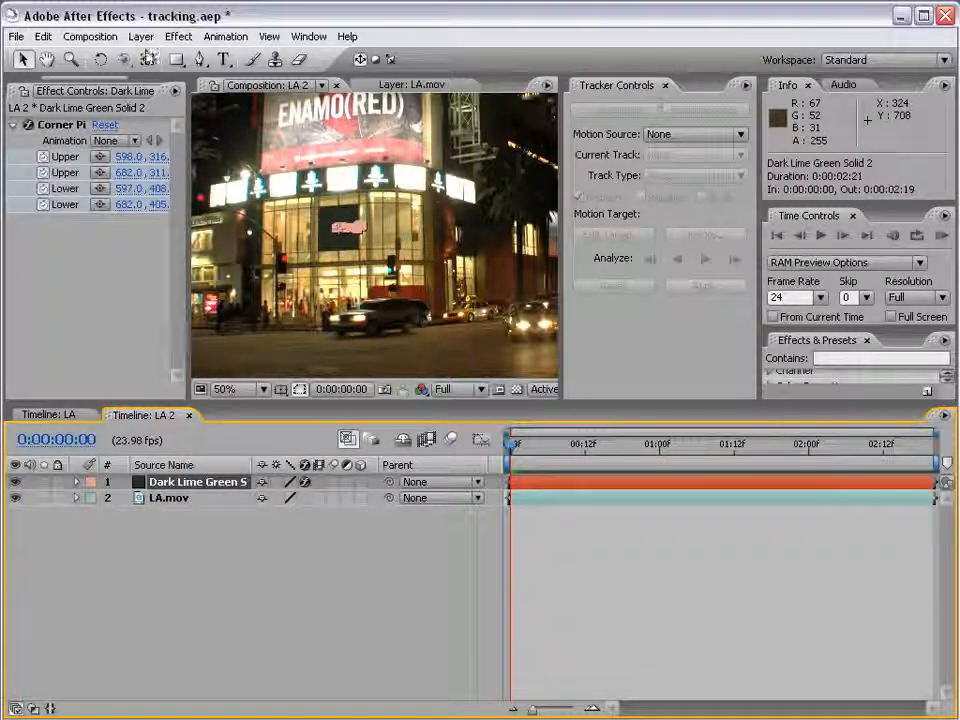
pyautogui.click(141, 36)
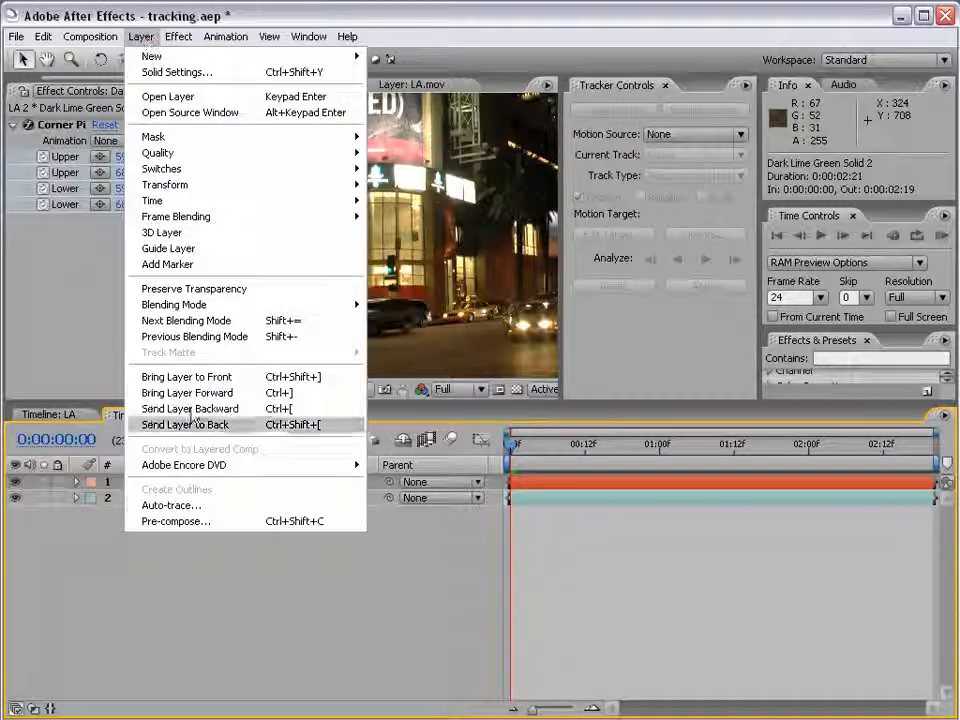
pyautogui.click(215, 531)
pyautogui.moveTo(345, 289); pyautogui.dragTo(481, 309)
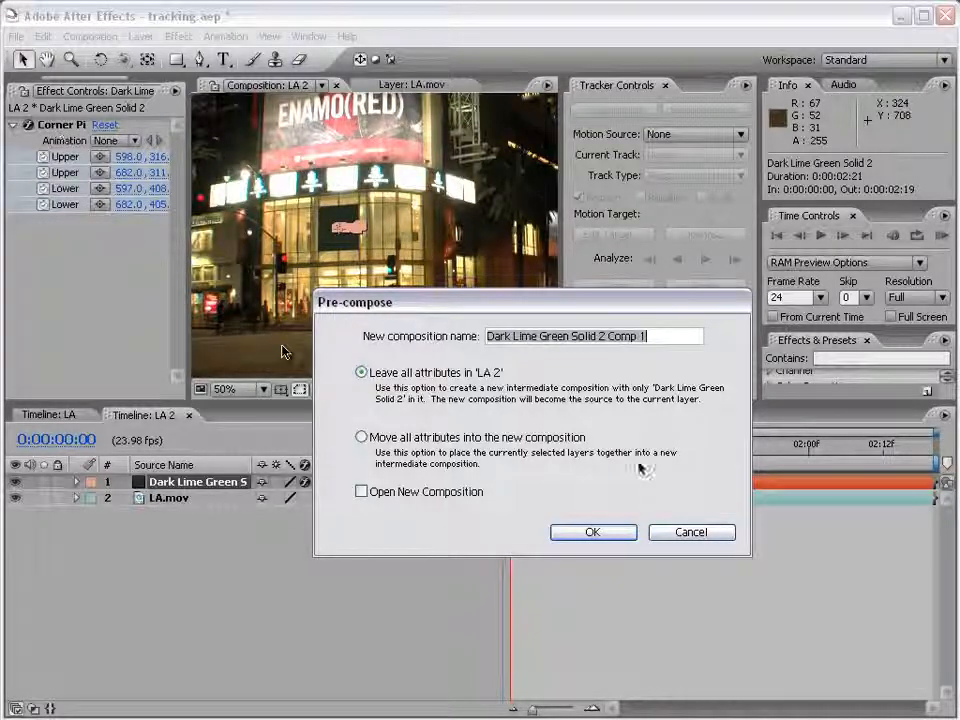
pyautogui.click(594, 533)
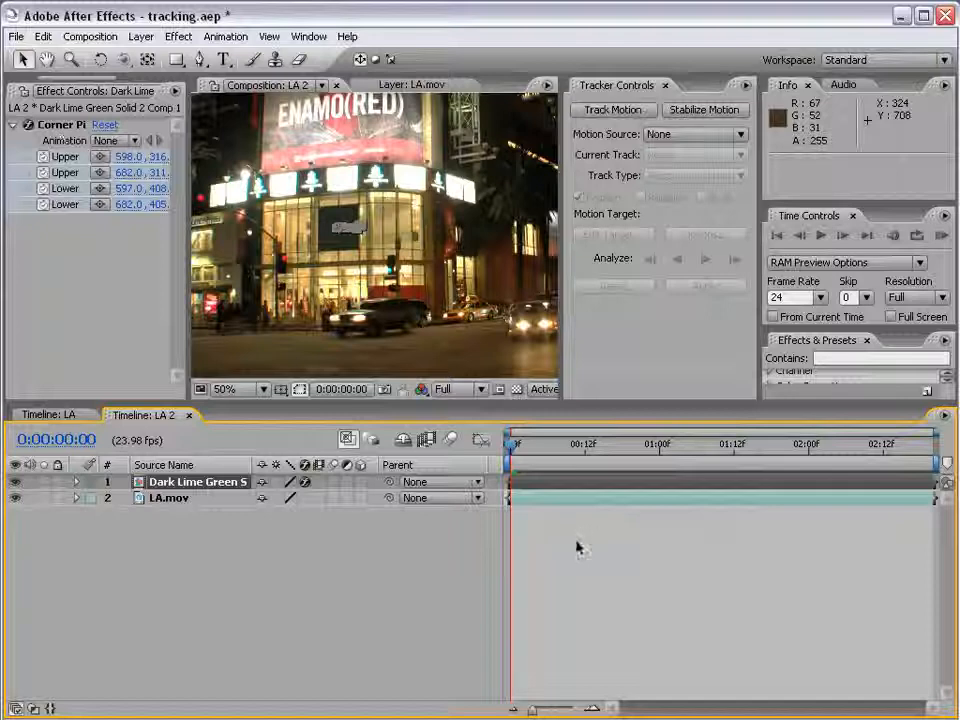
pyautogui.moveTo(510, 450)
pyautogui.mouseDown()
pyautogui.moveTo(583, 463)
pyautogui.moveTo(936, 466)
pyautogui.moveTo(495, 465)
pyautogui.mouseUp()
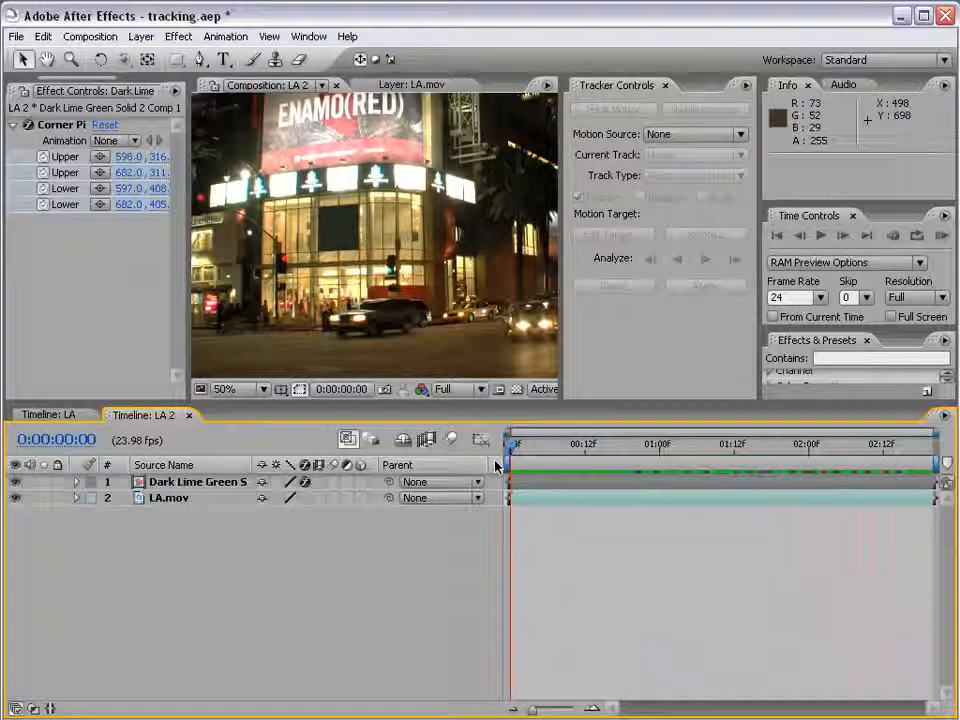
# Inspect the solid inside its pre-composition, and return to LA 2 to show the Corner Pin effect's corner points.
pyautogui.click(170, 484)
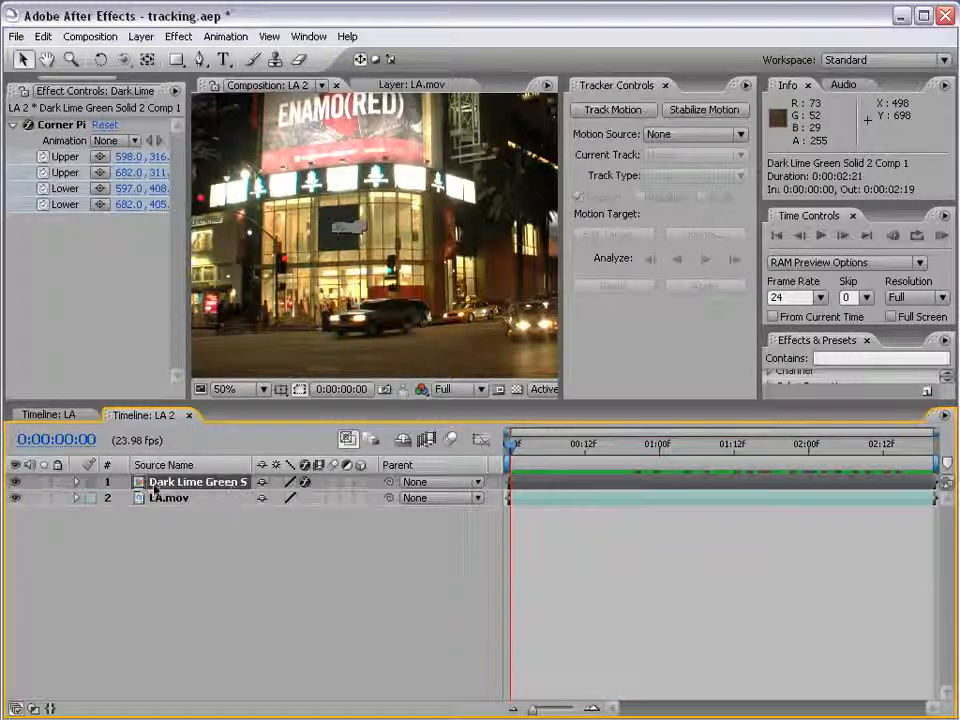
pyautogui.doubleClick(143, 484)
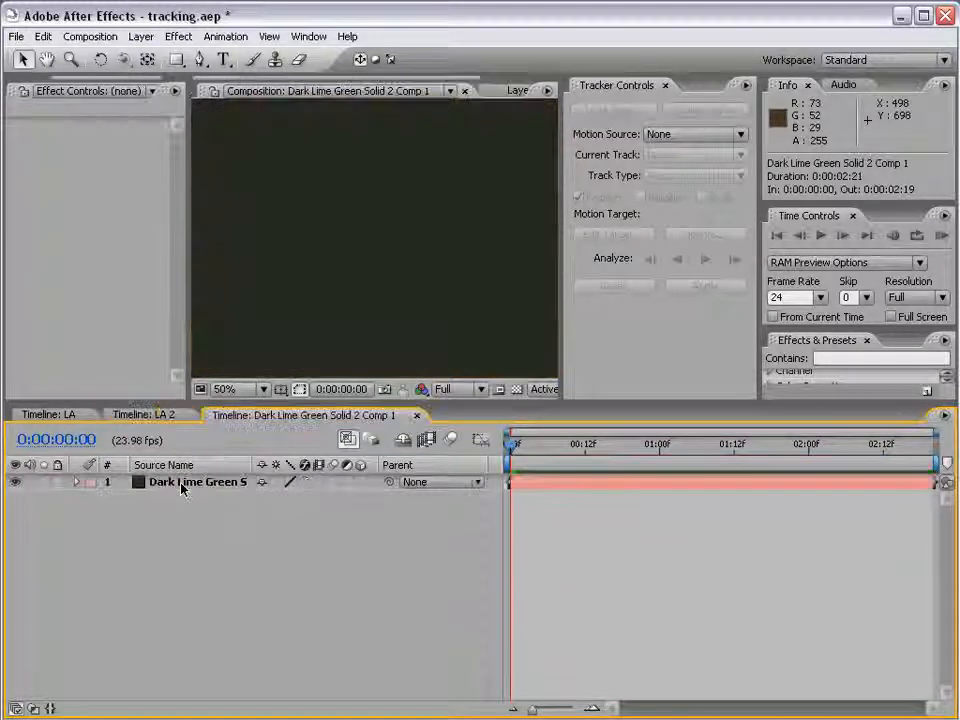
pyautogui.scroll(-1, 354, 274)
pyautogui.click(369, 279)
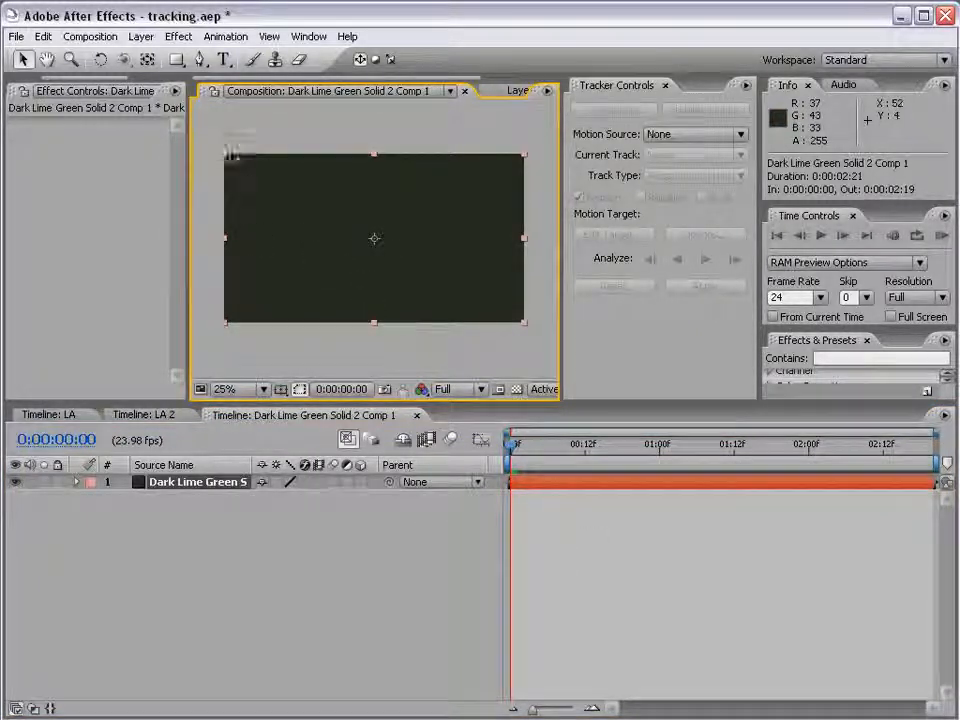
pyautogui.click(145, 416)
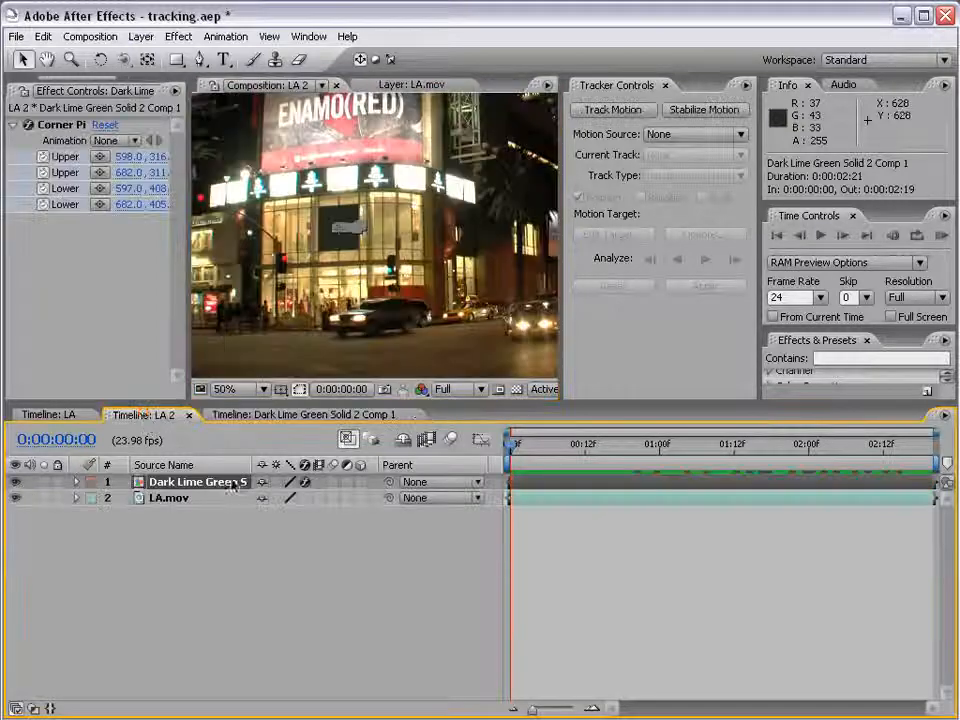
pyautogui.click(90, 127)
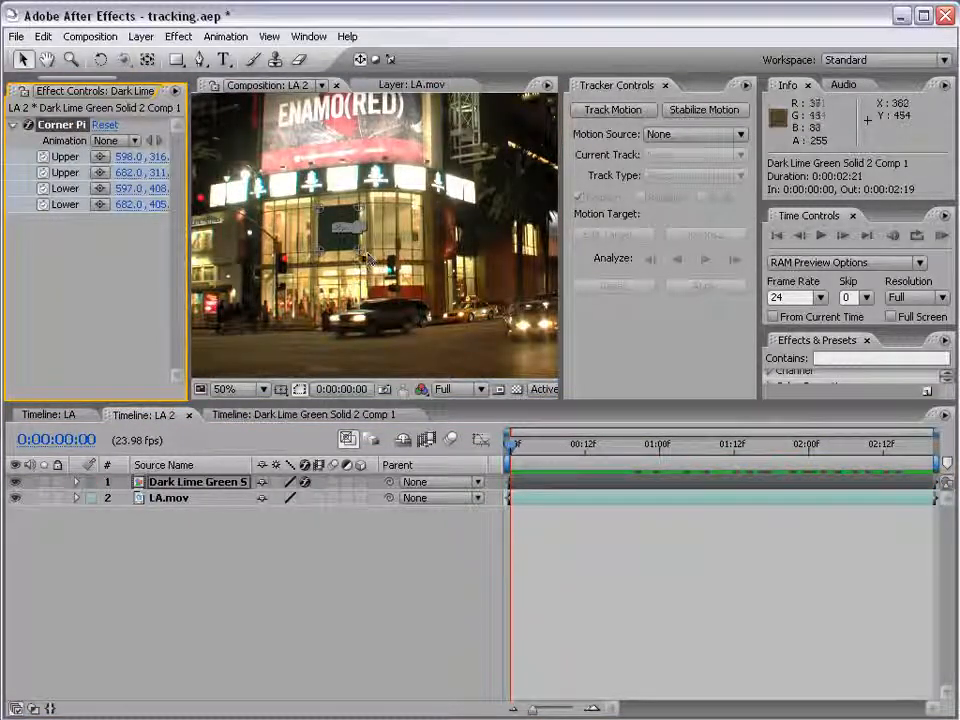
# Try moving the solid's lower-right Corner Pin point in LA 2, and undo the change.
pyautogui.moveTo(368, 258)
pyautogui.mouseDown()
pyautogui.moveTo(300, 215)
pyautogui.moveTo(455, 322)
pyautogui.moveTo(318, 257)
pyautogui.moveTo(362, 261)
pyautogui.mouseUp()
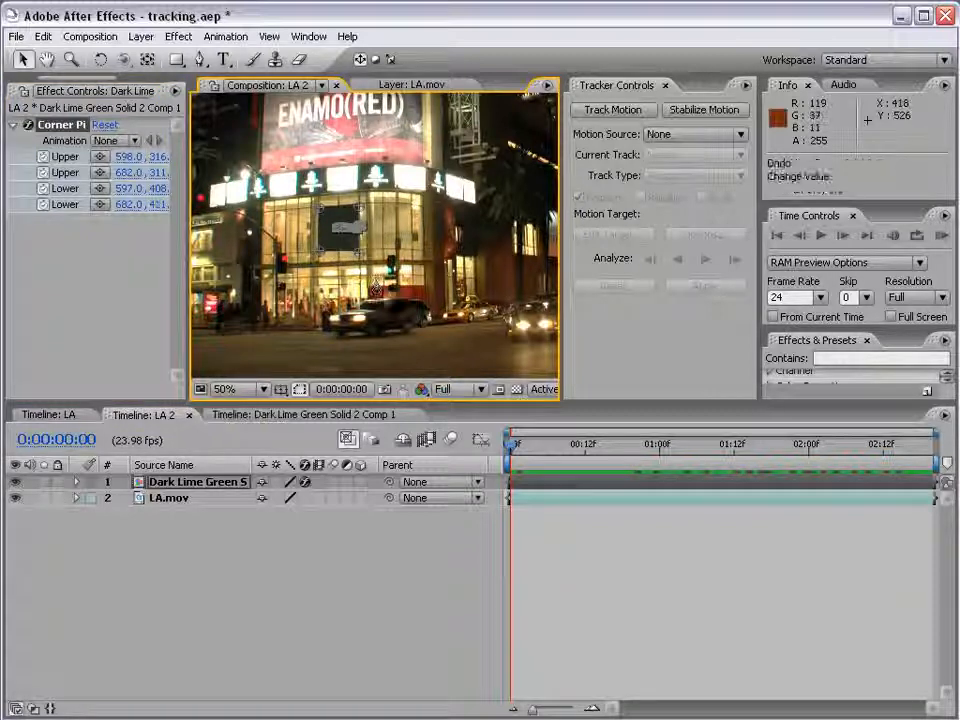
pyautogui.click(163, 418)
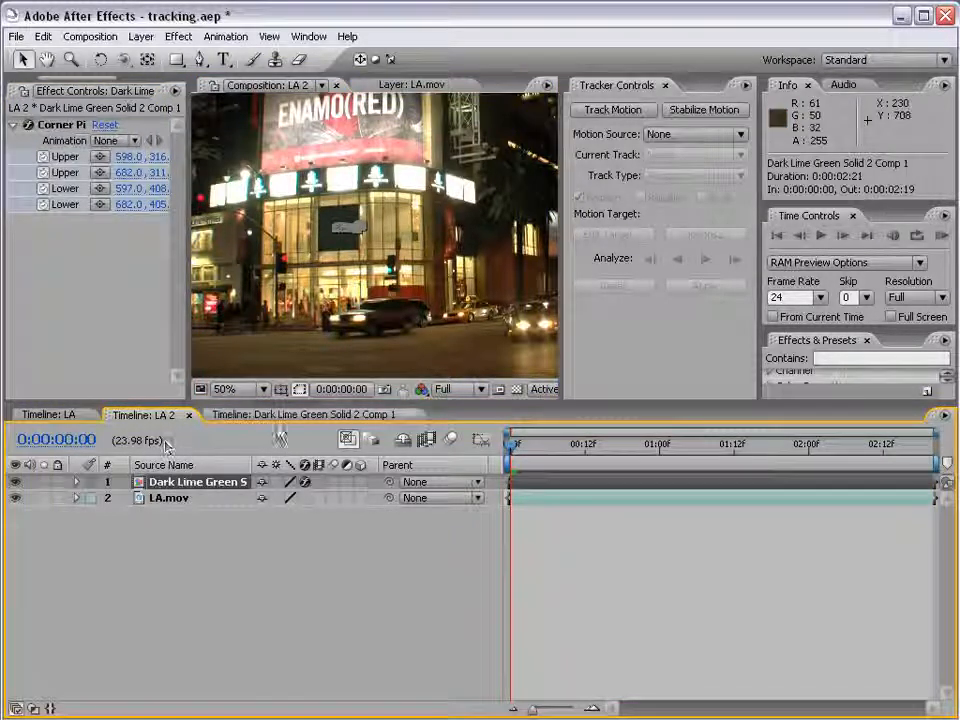
# Add the text VCP to the Dark Lime Green Solid 2 Comp 1 composition.
pyautogui.click(281, 416)
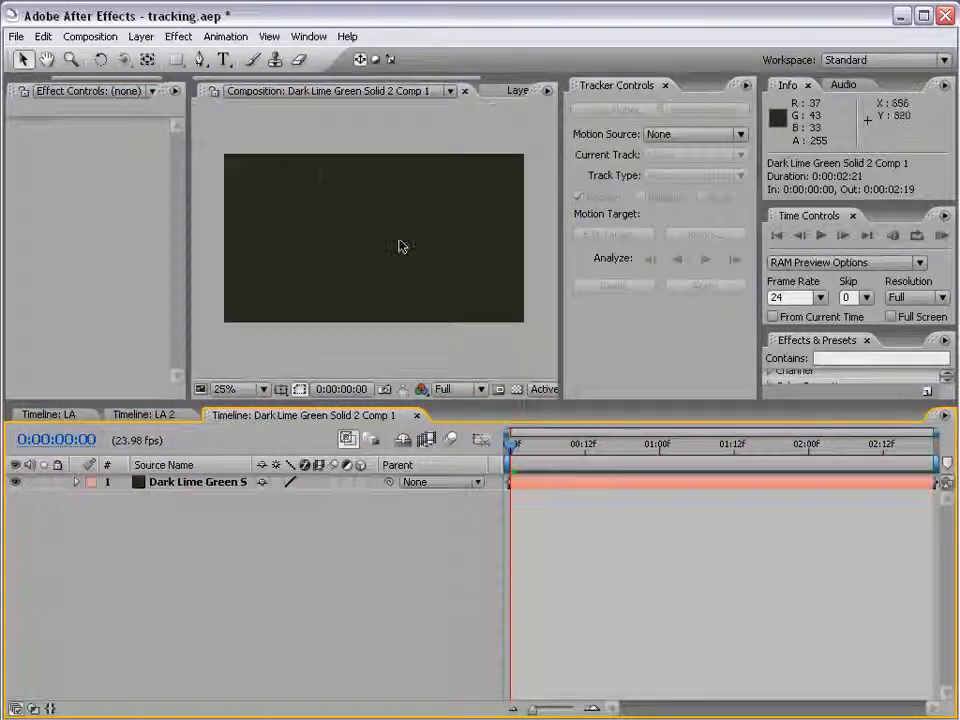
pyautogui.click(302, 244)
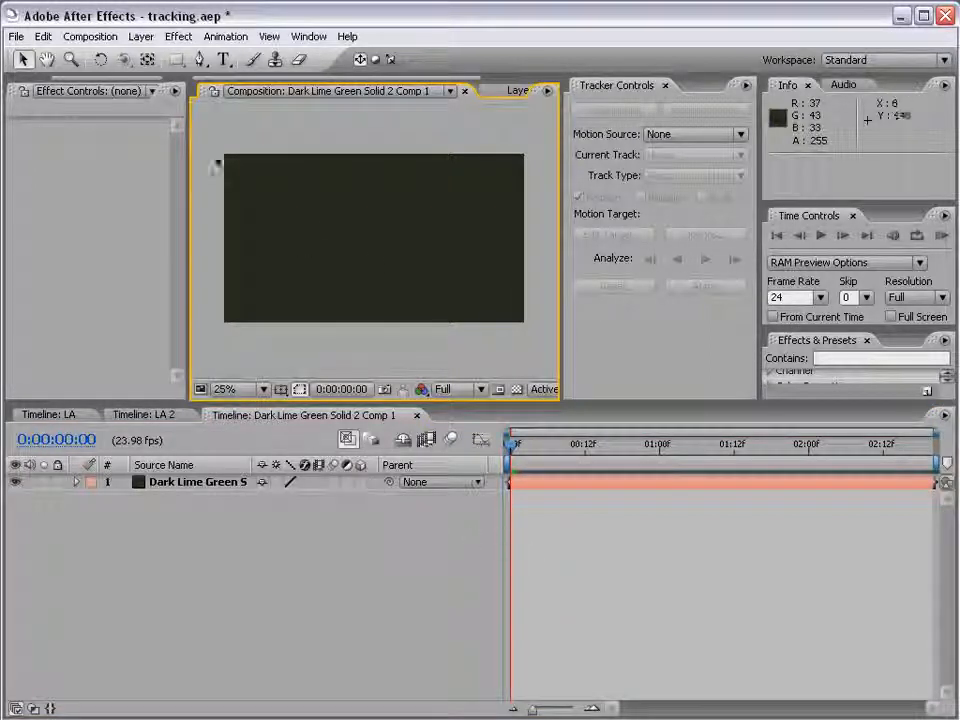
pyautogui.click(223, 59)
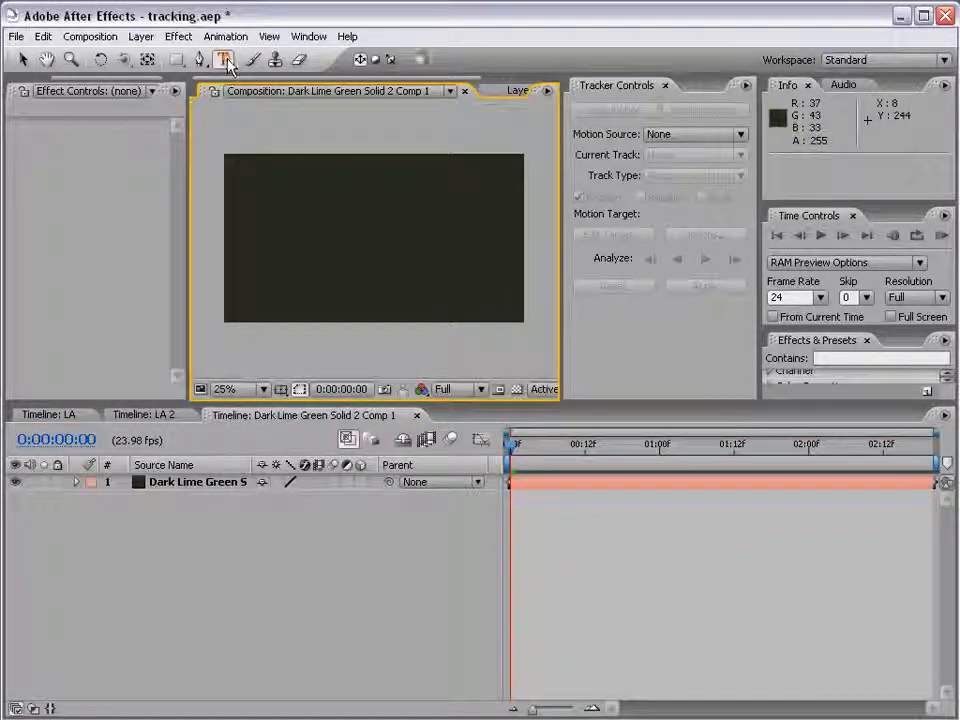
pyautogui.click(272, 231)
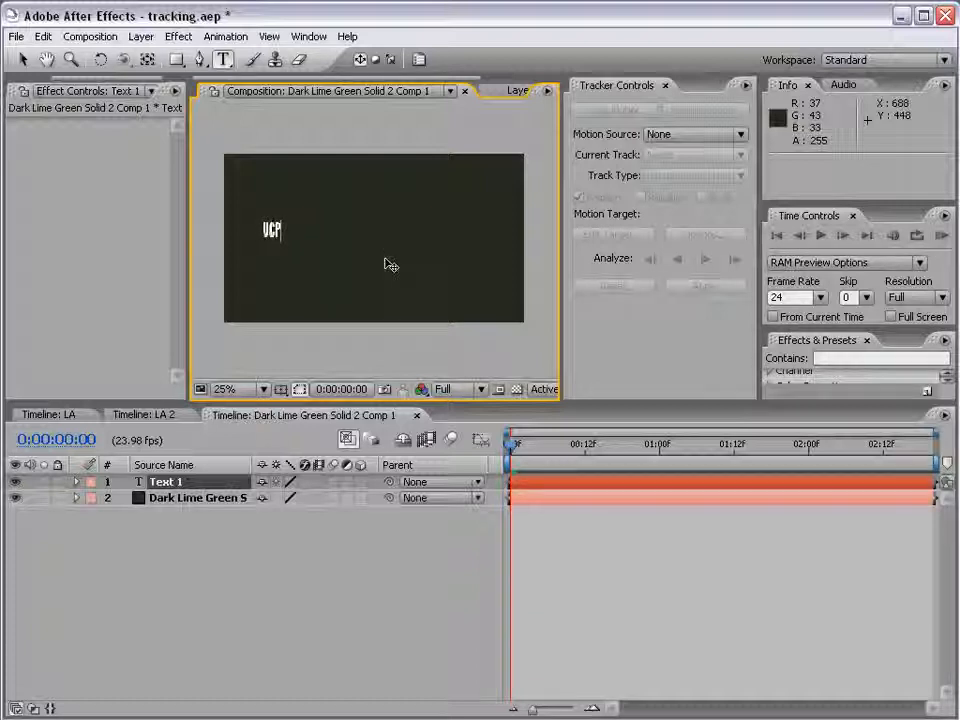
pyautogui.click(22, 59)
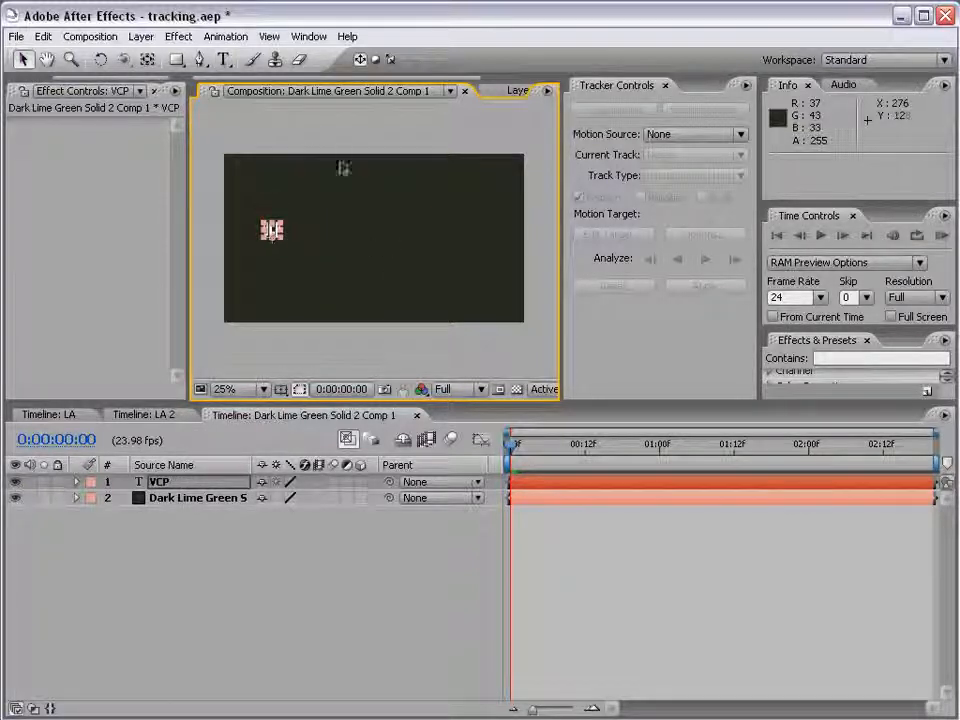
# Enlarge the VCP text to nearly the full width of the solid, flatten its height, centre it and deselect it.
pyautogui.moveTo(285, 221); pyautogui.dragTo(516, 166)
pyautogui.moveTo(460, 214); pyautogui.dragTo(462, 233)
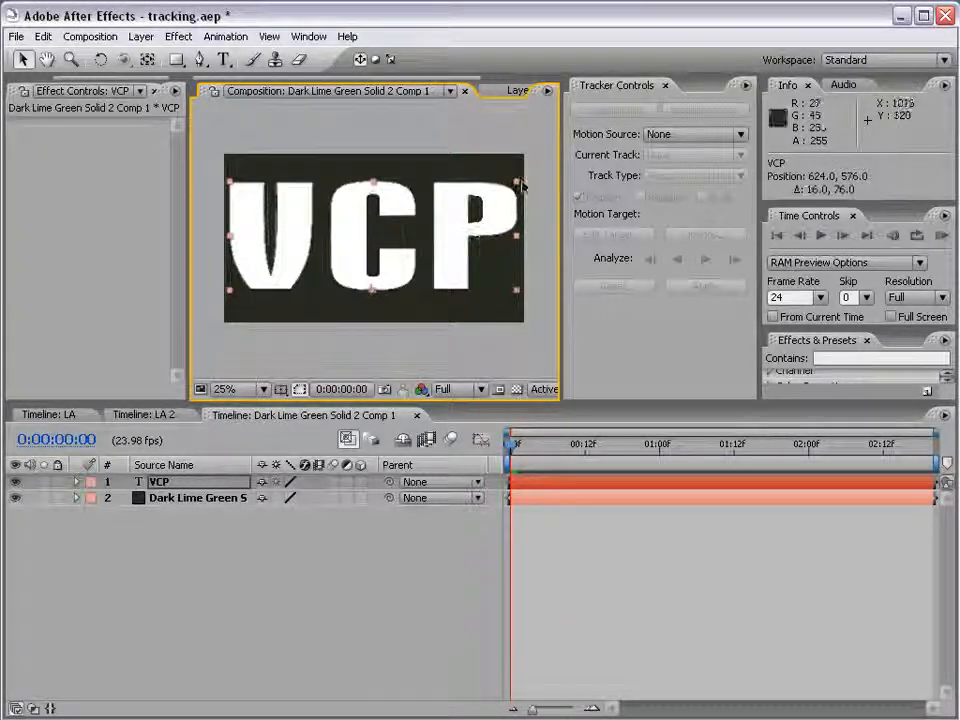
pyautogui.moveTo(517, 182); pyautogui.dragTo(517, 228)
pyautogui.moveTo(466, 249)
pyautogui.mouseDown()
pyautogui.moveTo(463, 232)
pyautogui.moveTo(504, 242)
pyautogui.moveTo(456, 244)
pyautogui.mouseUp()
pyautogui.click(581, 574)
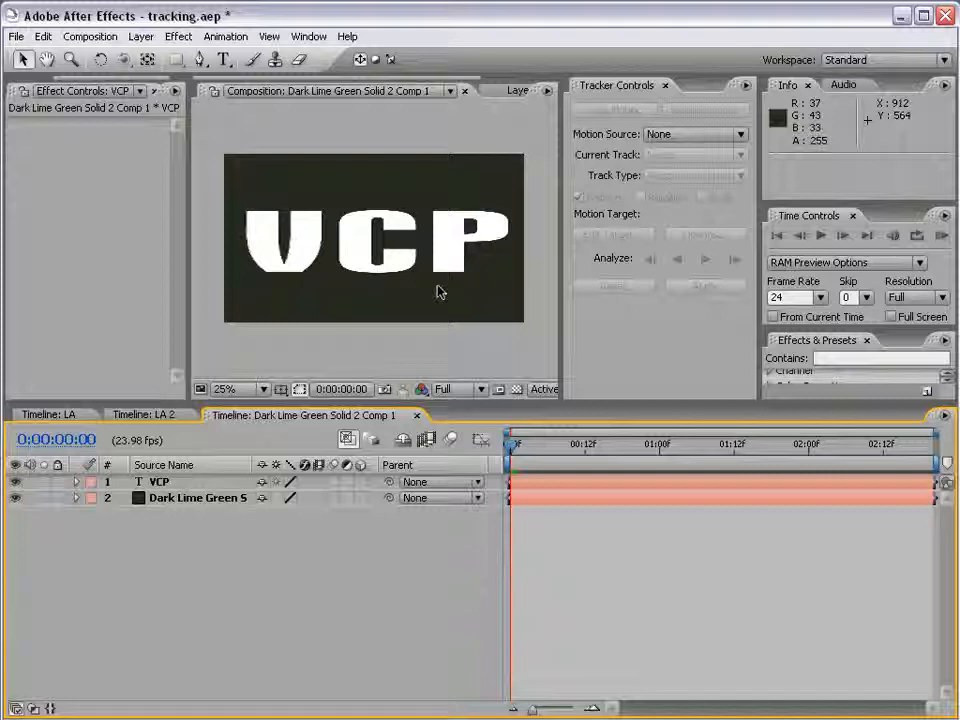
# Preview the VCP sign across the LA 2 timeline, and reduce the text's scale to 1241%, 303% in the pre-composition.
pyautogui.click(146, 415)
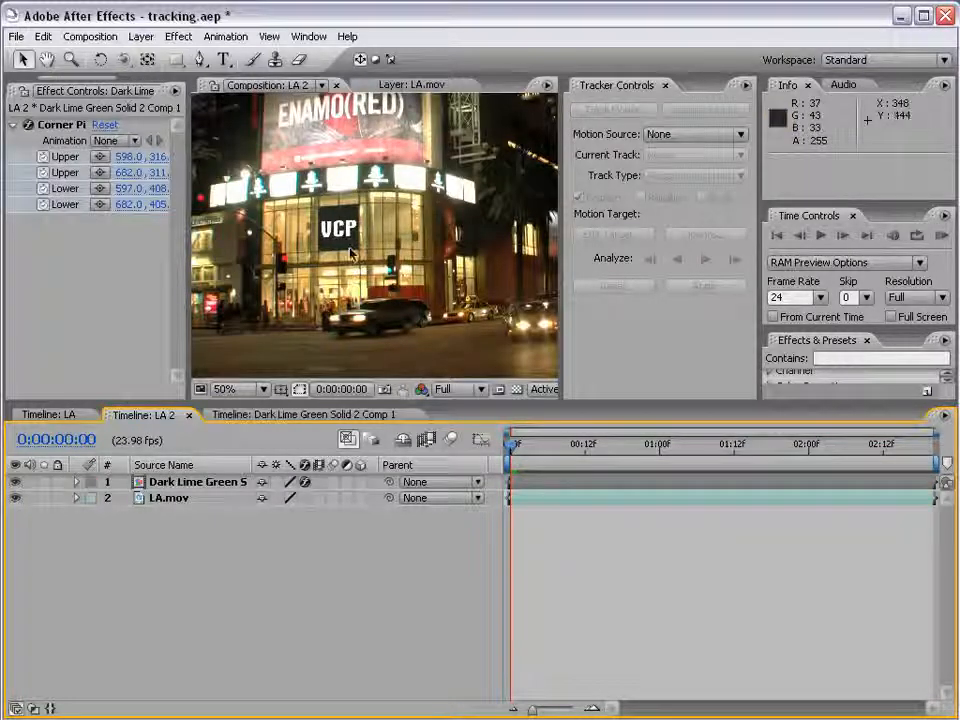
pyautogui.moveTo(540, 440); pyautogui.dragTo(926, 456)
pyautogui.click(265, 416)
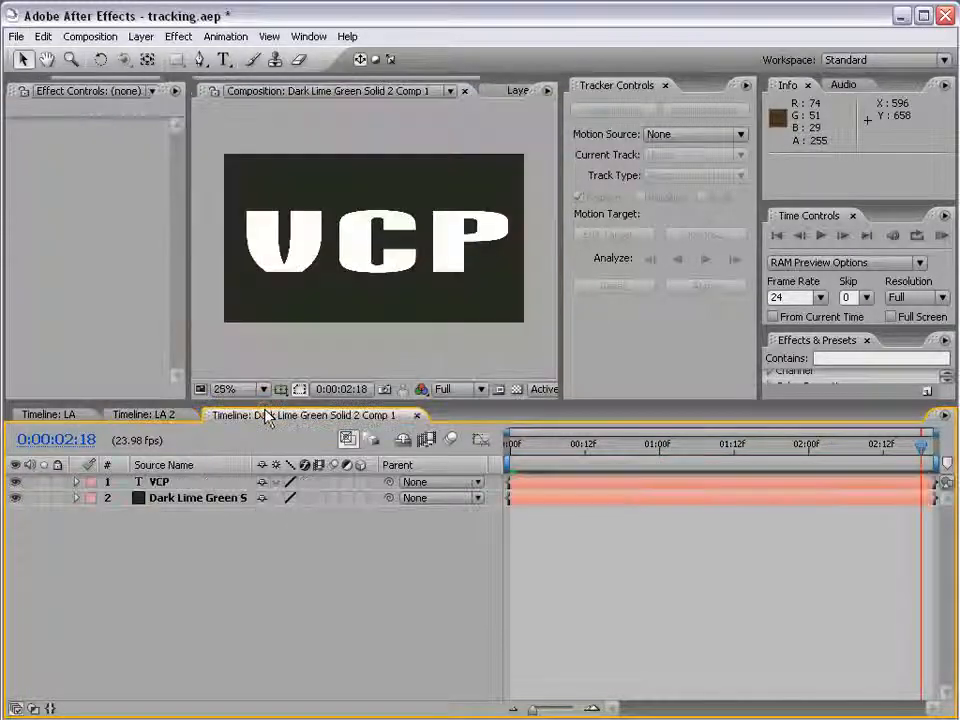
pyautogui.click(379, 218)
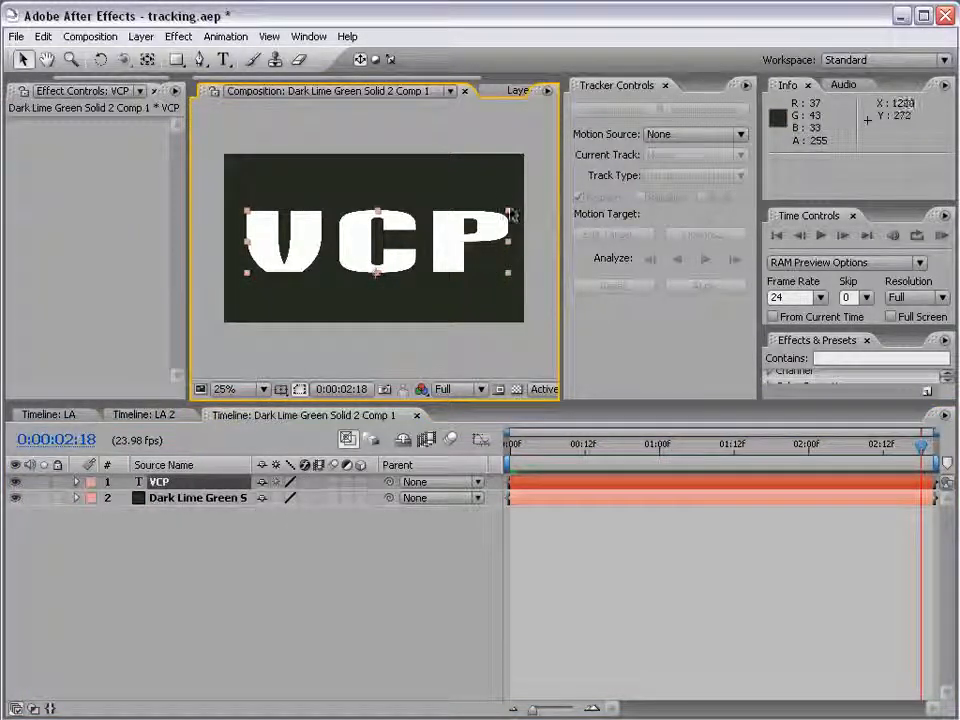
pyautogui.moveTo(511, 214); pyautogui.dragTo(476, 222)
pyautogui.click(155, 415)
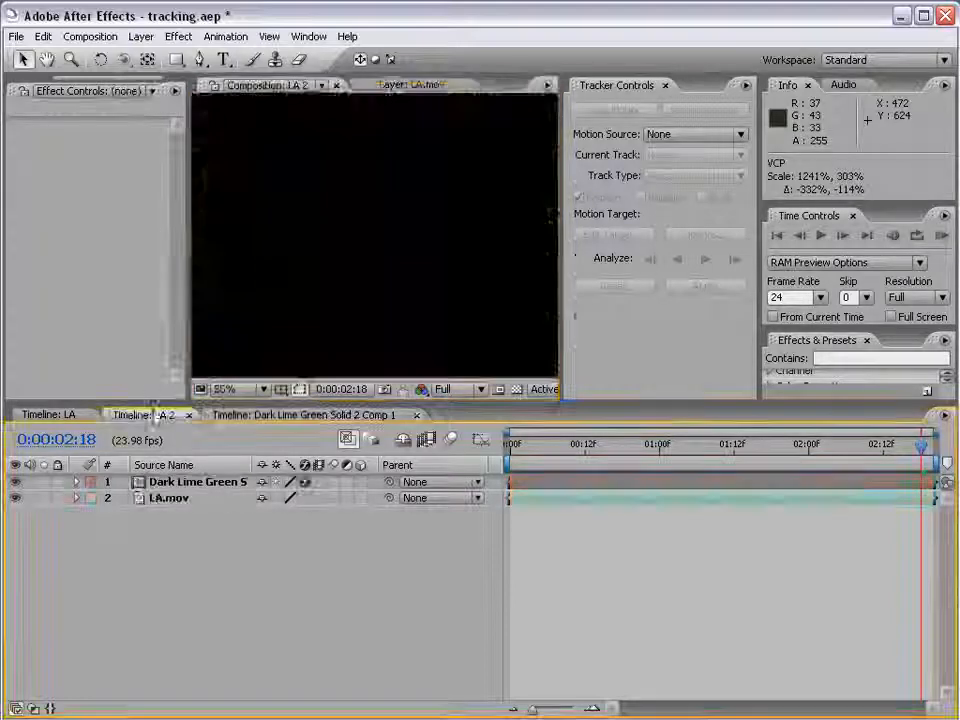
# Compare the VCP text in the pre-composition with the tracked sign in LA 2, examining the sign up close at 0:00:00:20.
pyautogui.click(305, 415)
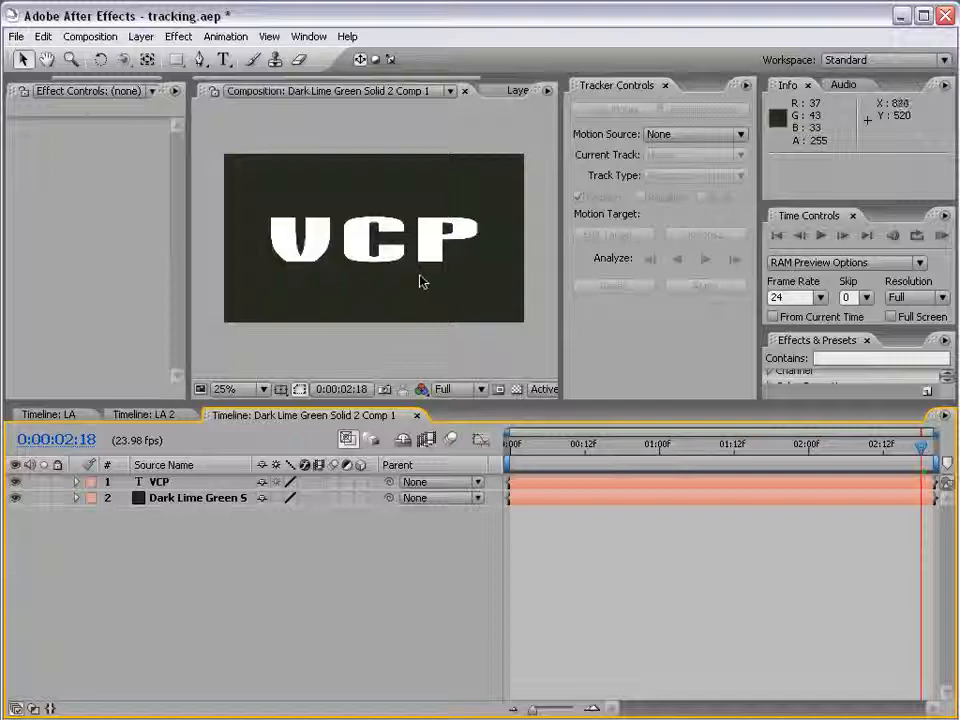
pyautogui.click(152, 415)
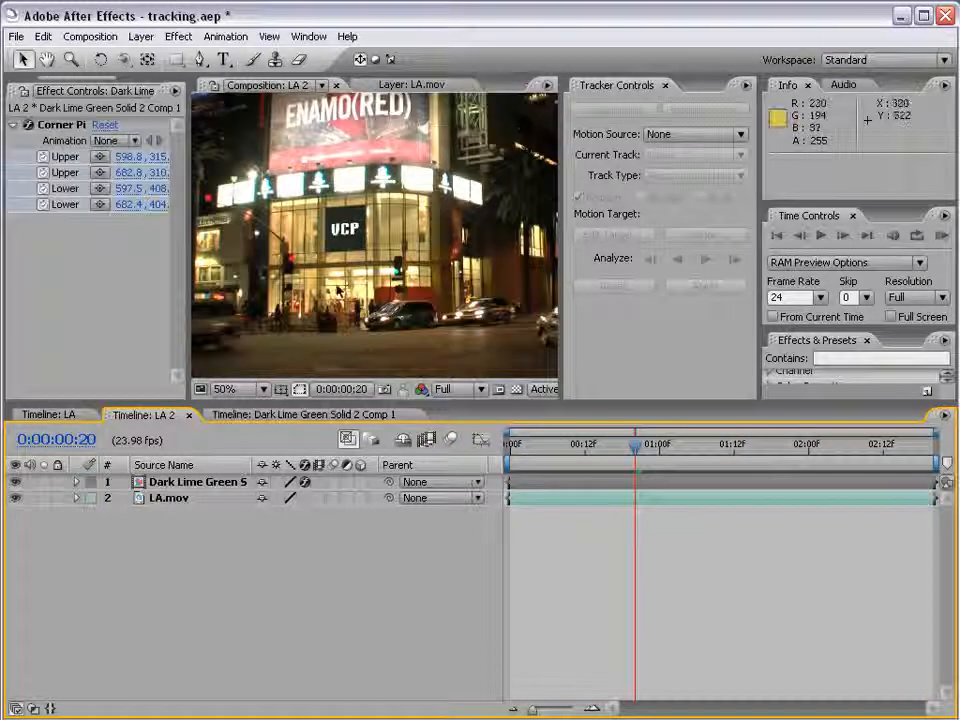
pyautogui.scroll(1, 341, 291)
pyautogui.press('space')
pyautogui.moveTo(320, 263); pyautogui.dragTo(349, 289)
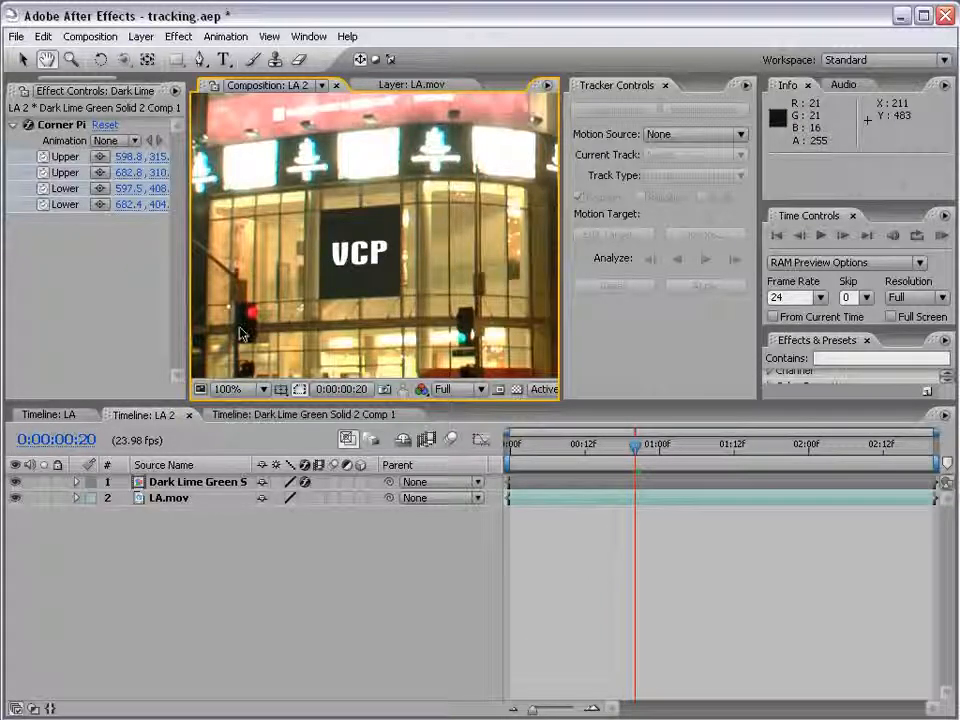
# Apply Fast Blur to the Dark Lime Green Solid 2 Comp 1 layer in LA 2 with a blurriness of 1.0.
pyautogui.press('v')
pyautogui.click(200, 481)
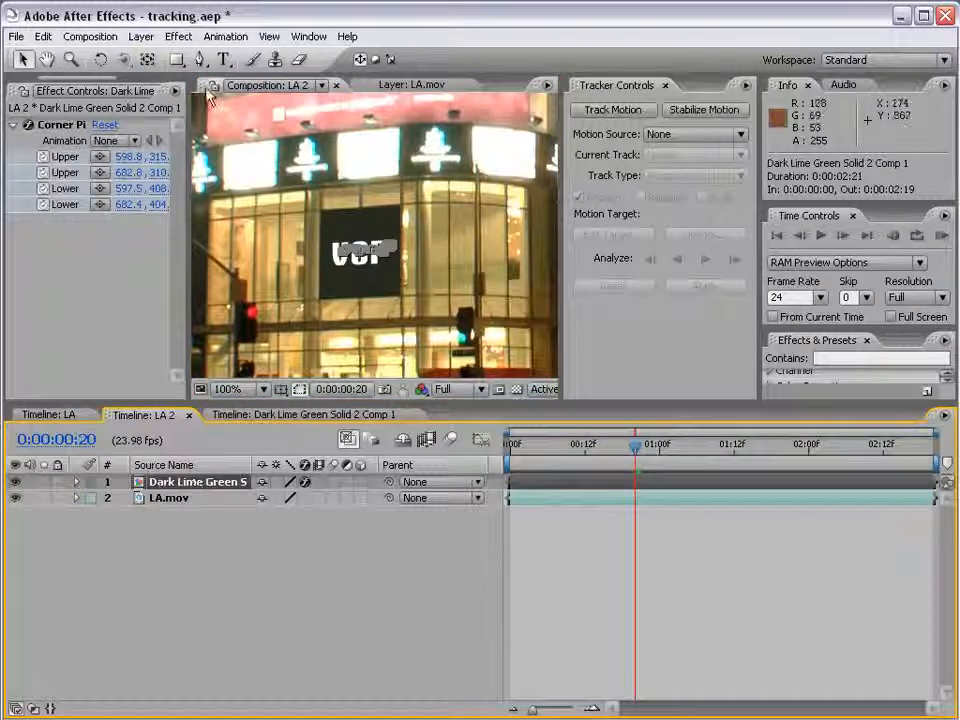
pyautogui.click(178, 36)
pyautogui.moveTo(228, 195)
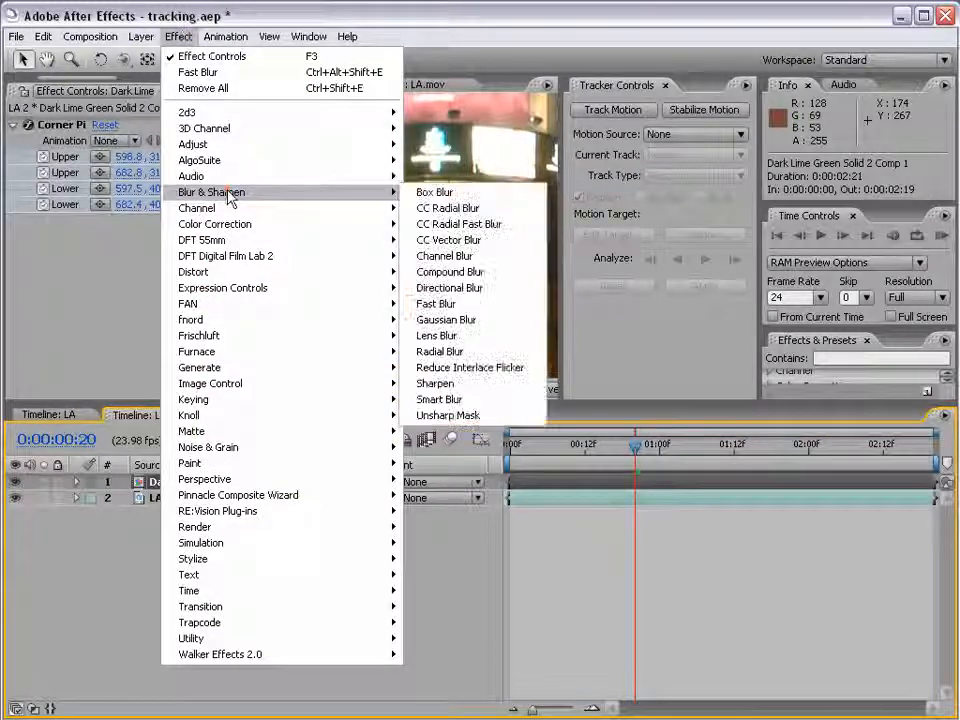
pyautogui.click(488, 304)
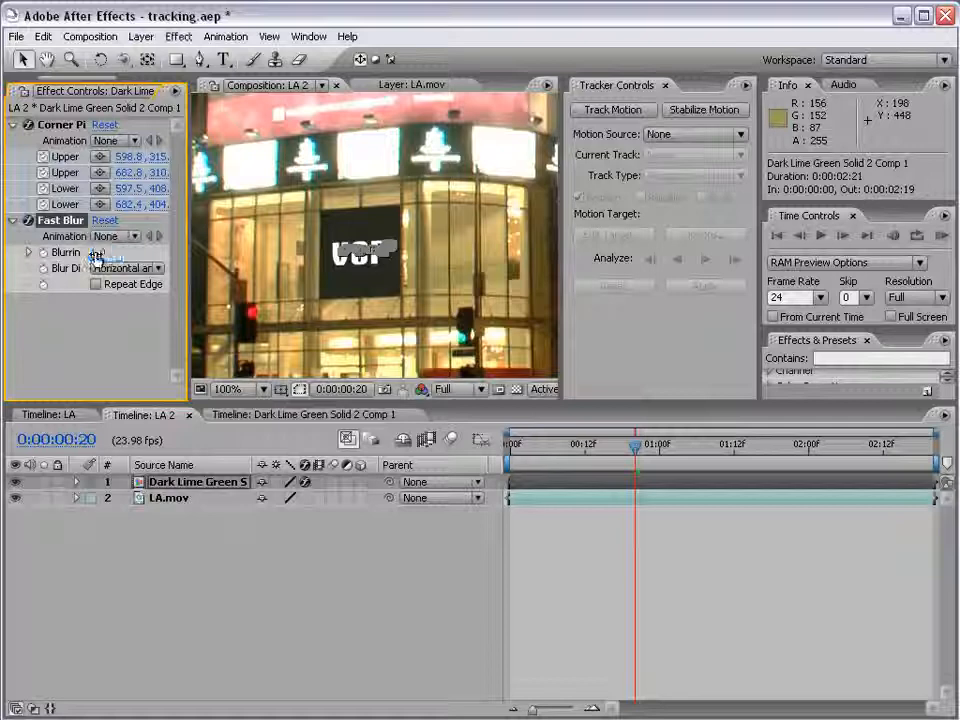
pyautogui.click(640, 612)
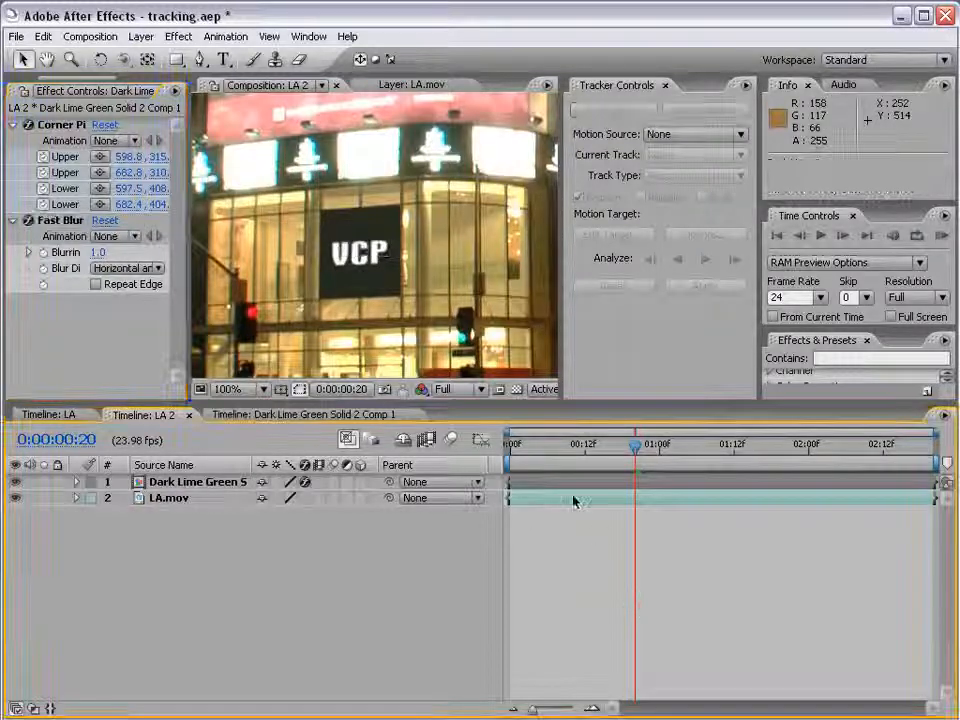
# Set the Fast Blur blurriness to 0.5 and check the sign in the composition at different magnifications.
pyautogui.click(97, 252)
pyautogui.write('1.5')
pyautogui.press('Return')
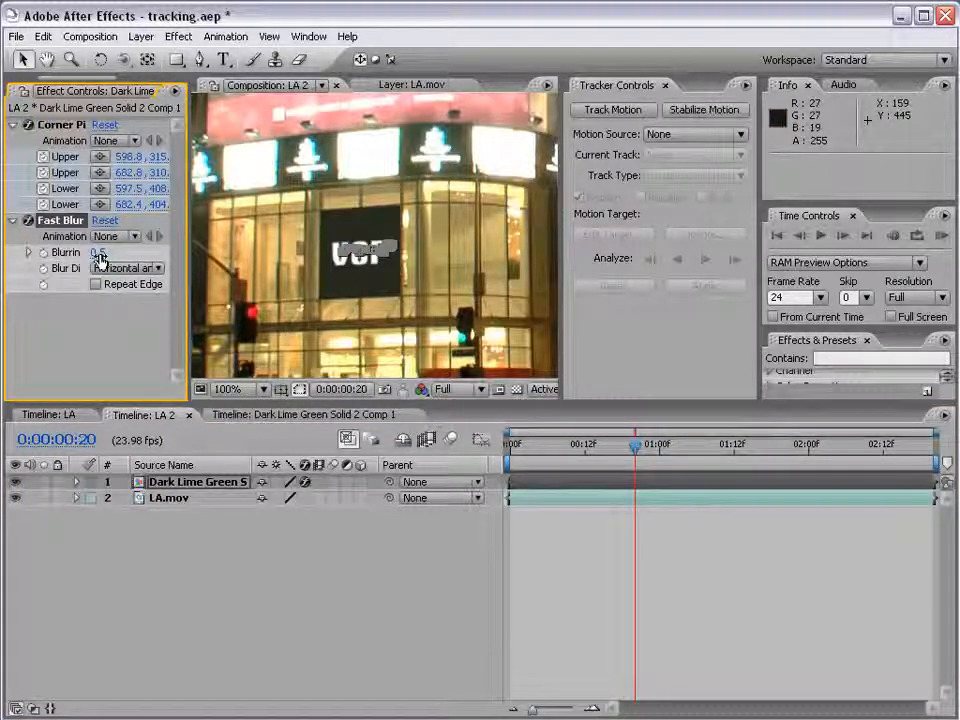
pyautogui.click(562, 568)
pyautogui.scroll(-1, 428, 268)
pyautogui.scroll(-1, 428, 268)
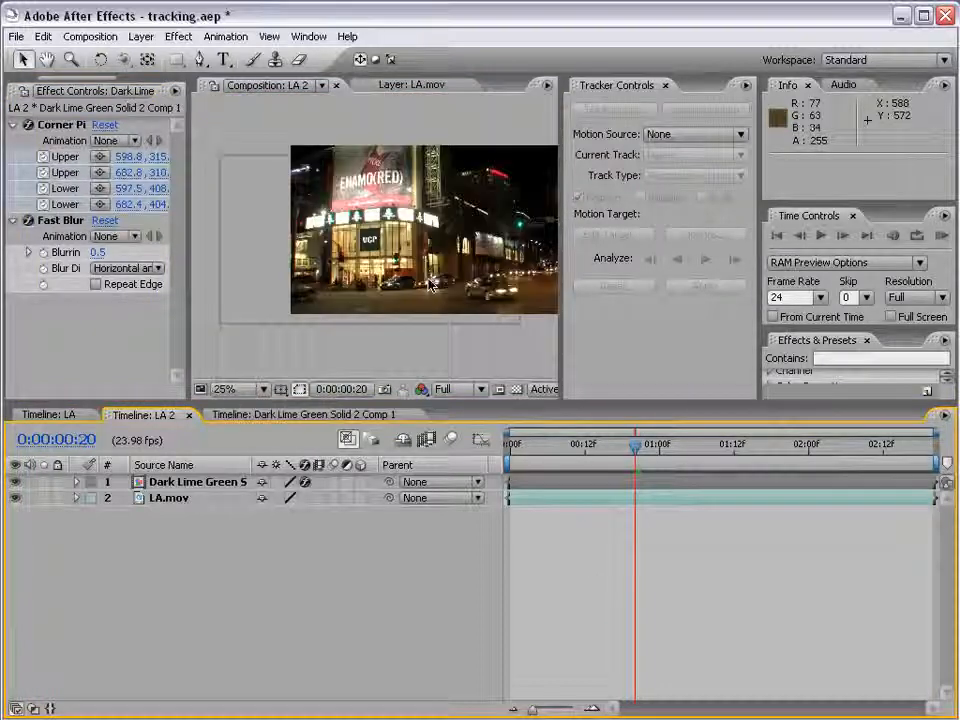
pyautogui.scroll(1, 420, 310)
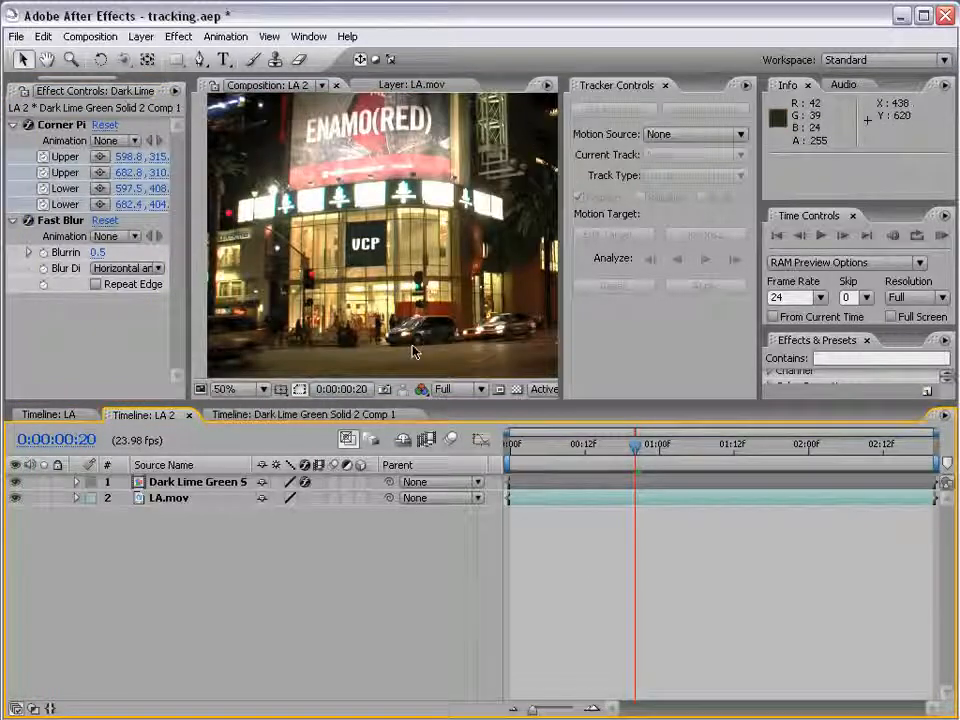
# Apply the Glow effect to the Dark Lime Green Solid 2 Comp 1 layer and inspect the sign.
pyautogui.click(190, 481)
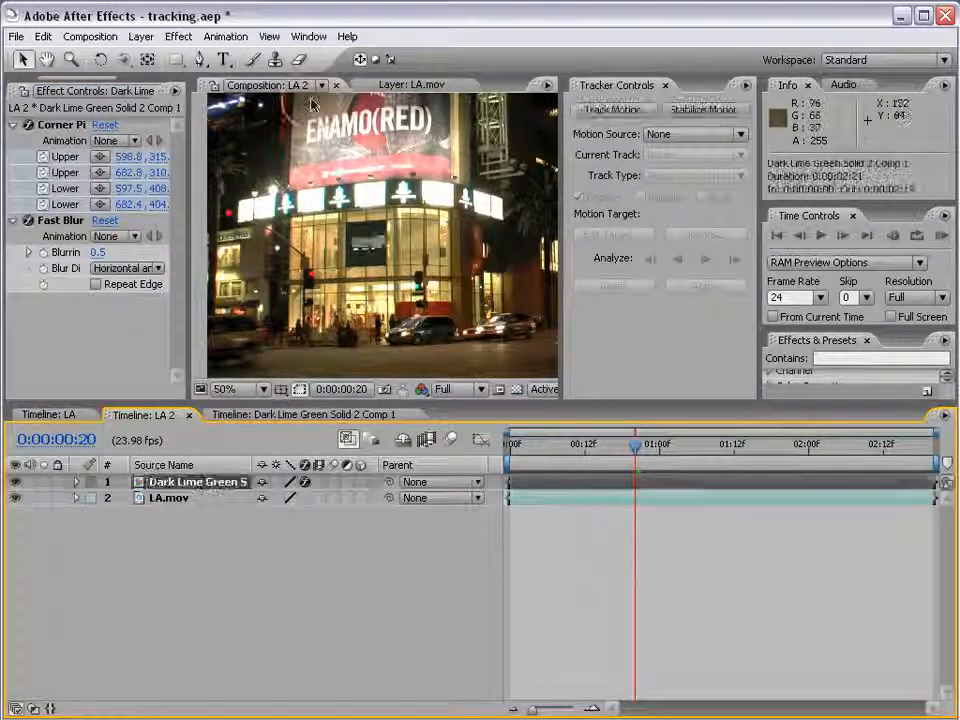
pyautogui.click(178, 36)
pyautogui.moveTo(223, 560)
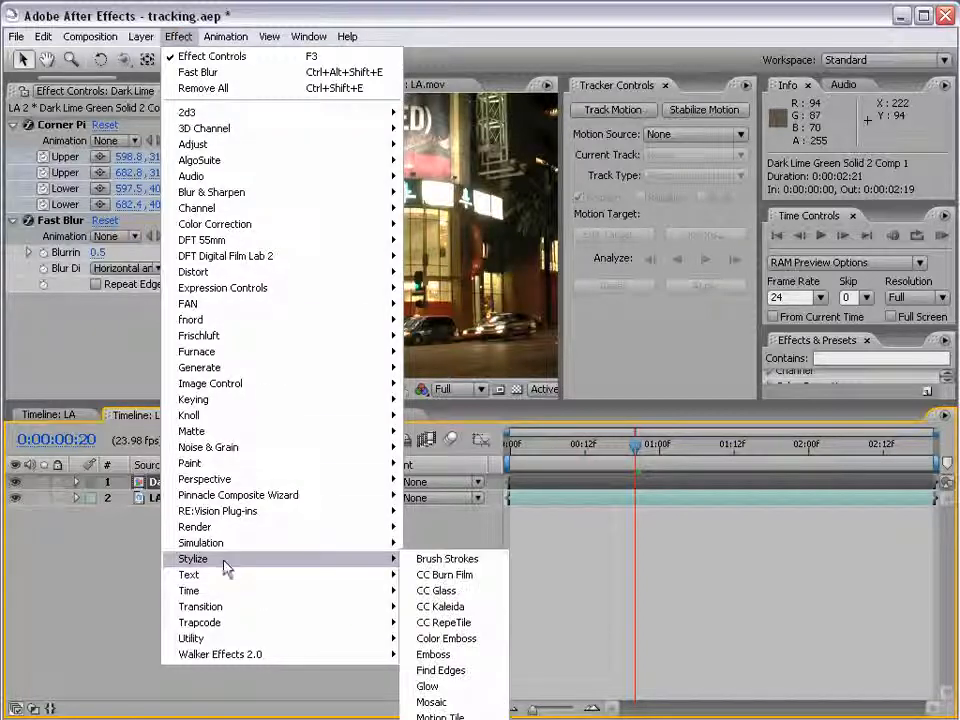
pyautogui.click(430, 686)
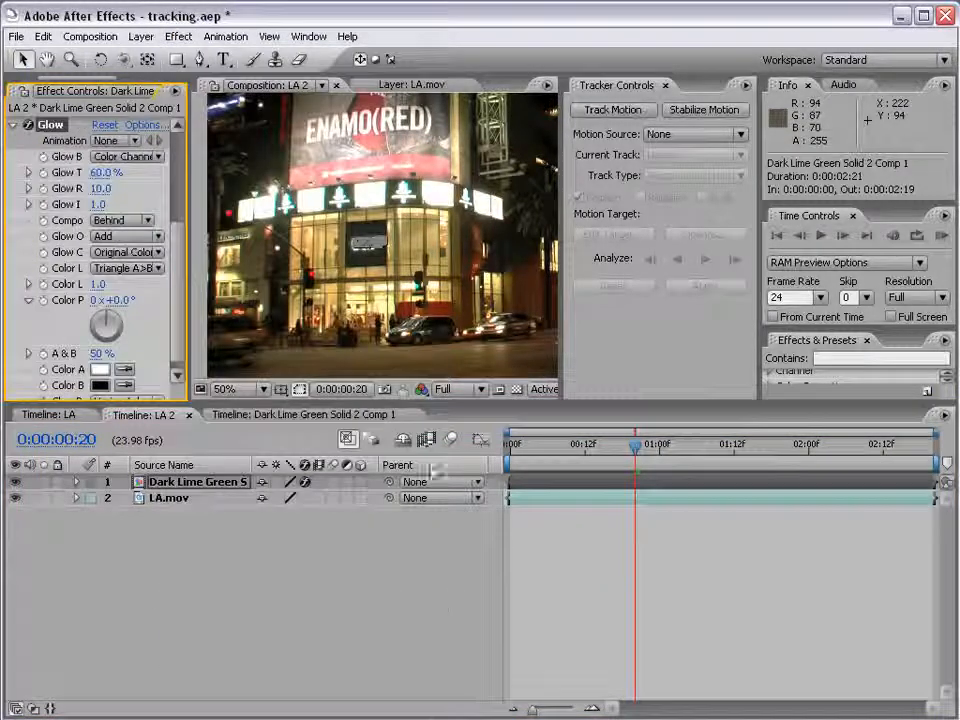
pyautogui.press('.')
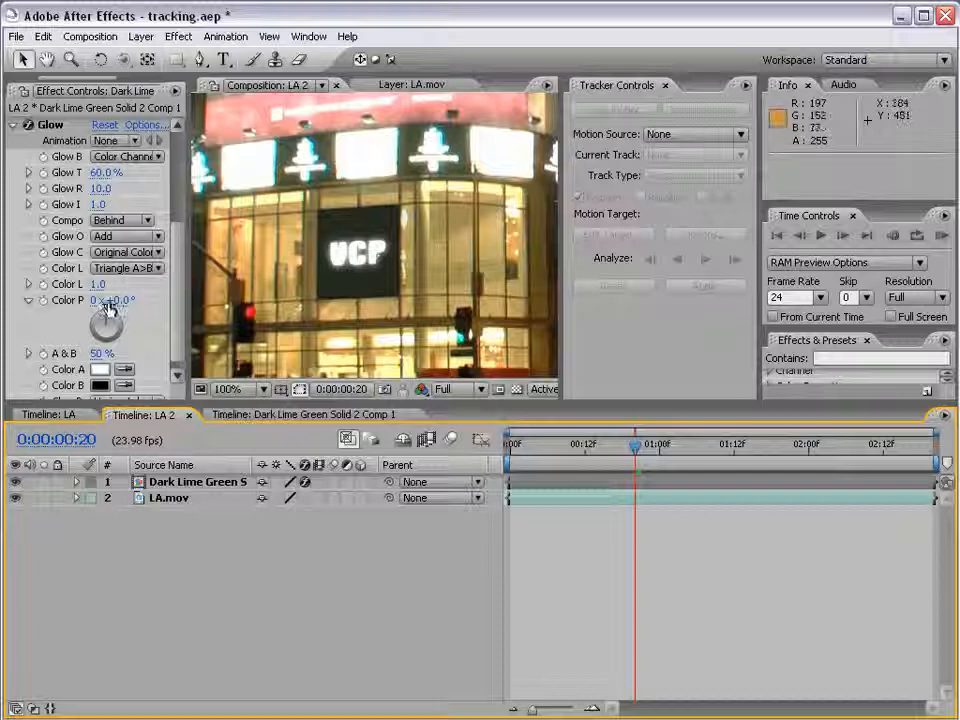
# Set the Glow Intensity to 0.5 and check the finished sign in an enlarged view of LA 2.
pyautogui.moveTo(186, 211); pyautogui.dragTo(267, 211)
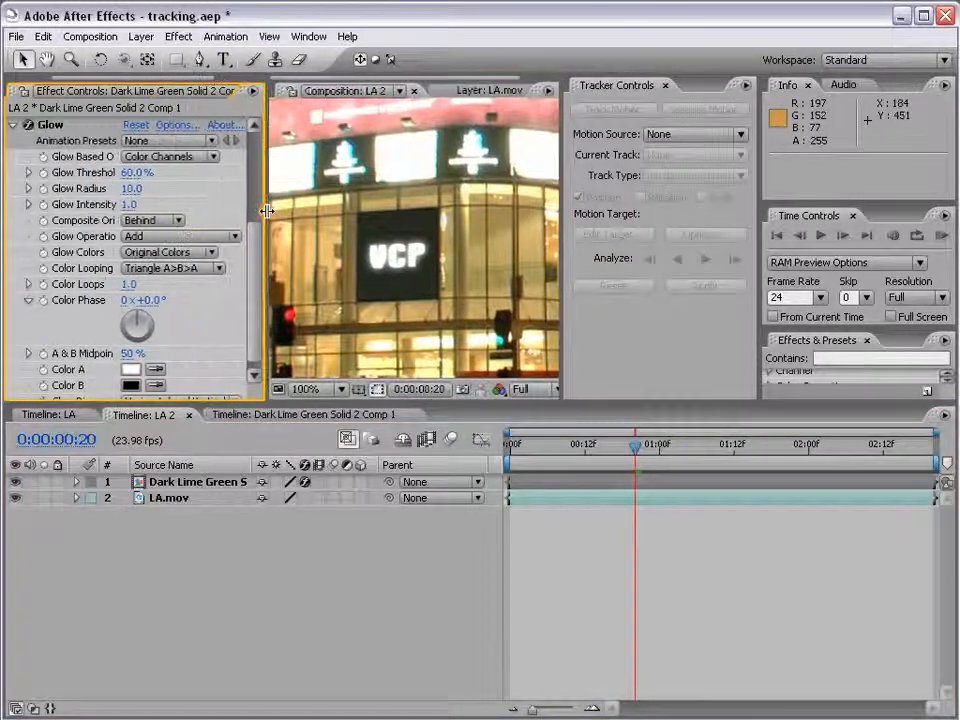
pyautogui.click(129, 204)
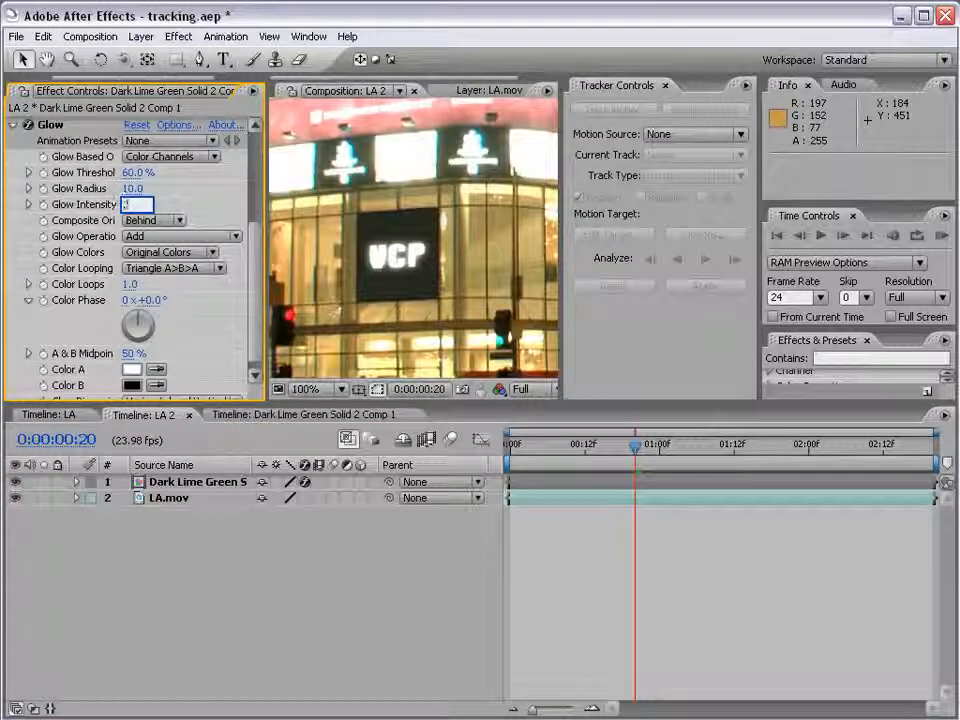
pyautogui.write('0.5')
pyautogui.press('Return')
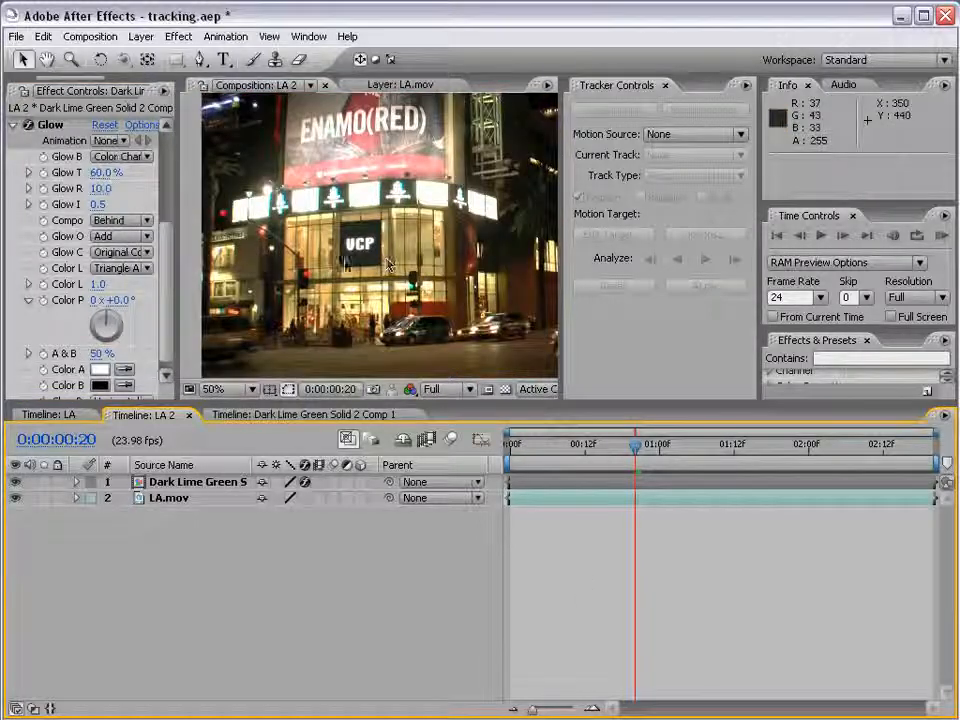
pyautogui.press('.')
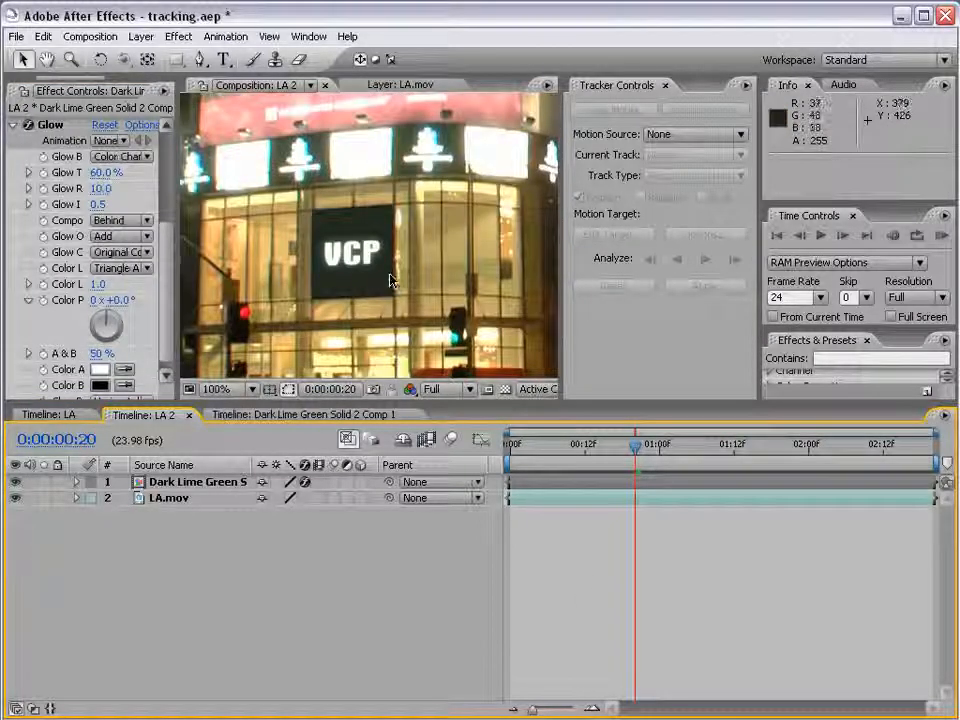
pyautogui.press(',')
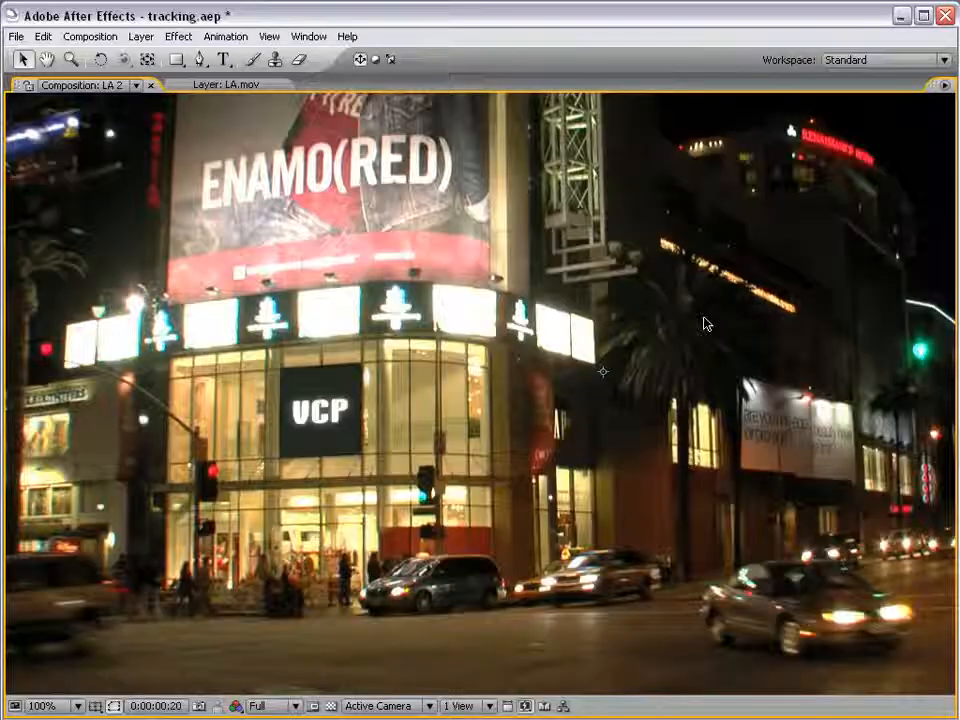
pyautogui.press('`')
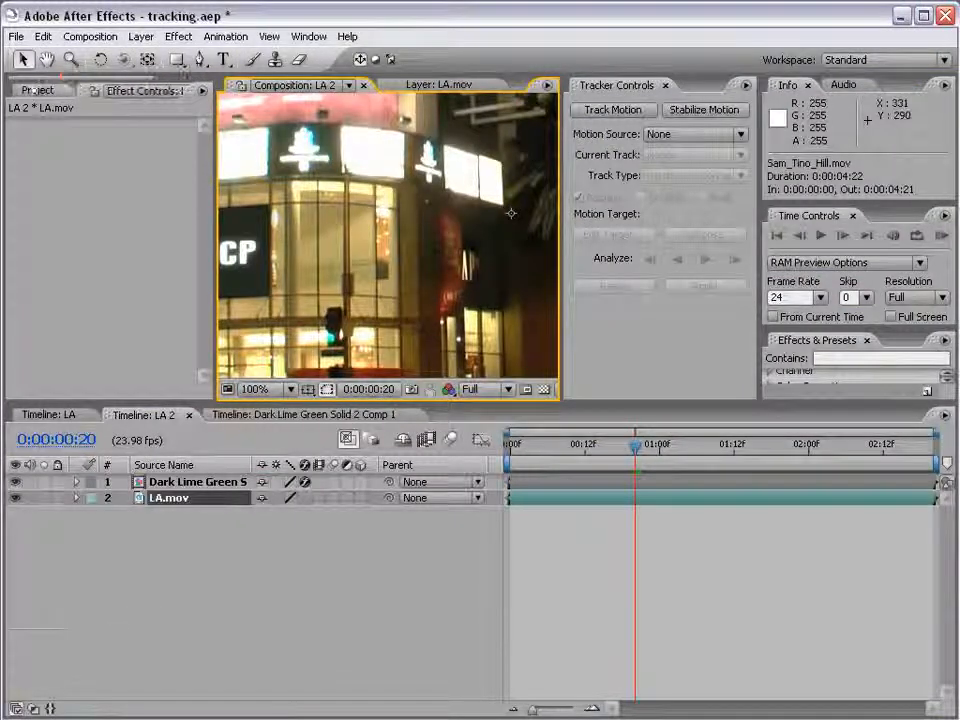
pyautogui.click(38, 90)
pyautogui.click(40, 279)
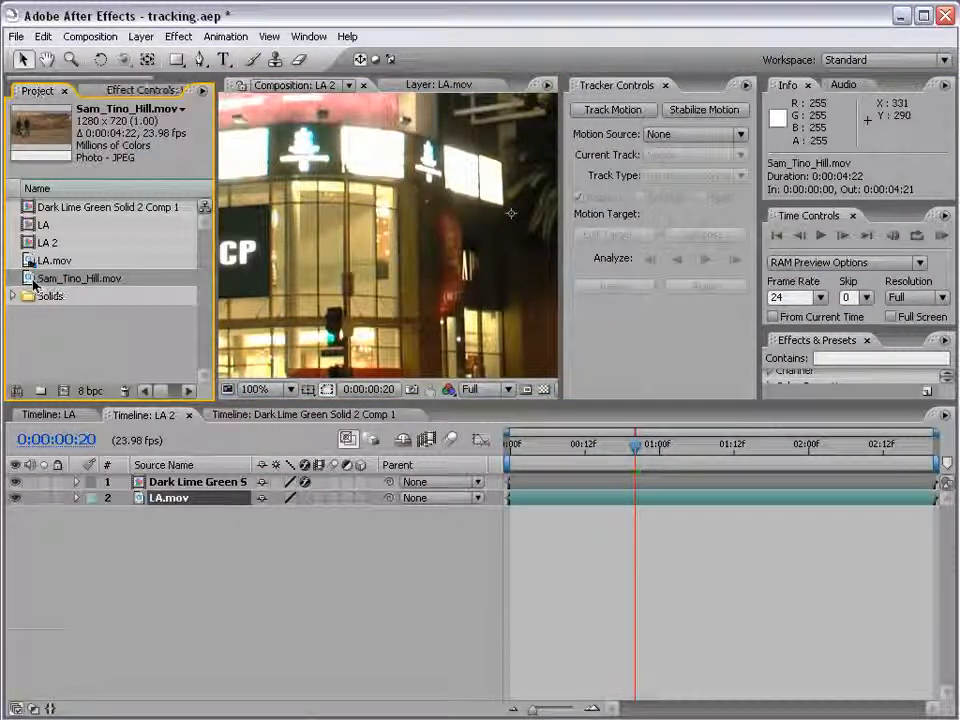
pyautogui.moveTo(28, 280); pyautogui.dragTo(64, 392)
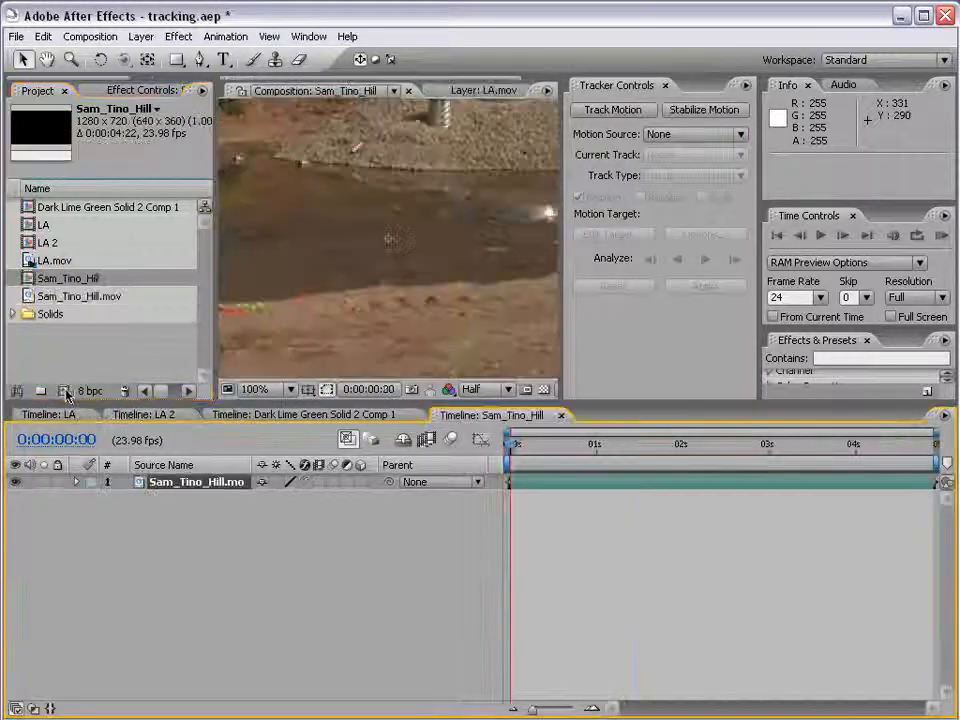
# Open the Sam_Tino_Hill.mov layer for motion tracking and place Track Point 1 on the front man's neck at the first frame.
pyautogui.scroll(-2, 436, 311)
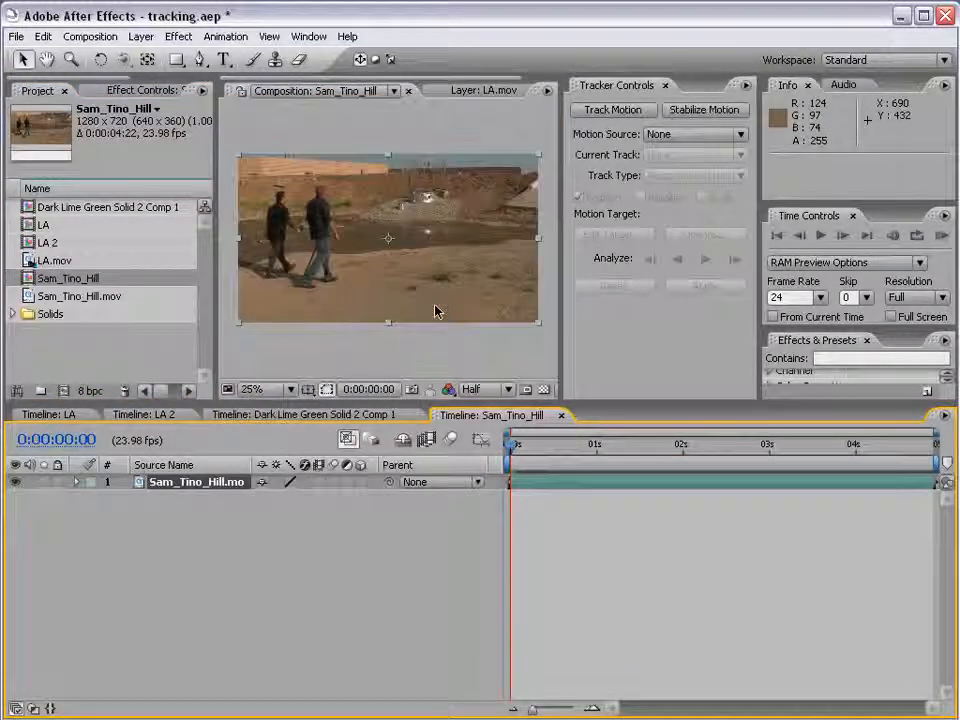
pyautogui.doubleClick(526, 485)
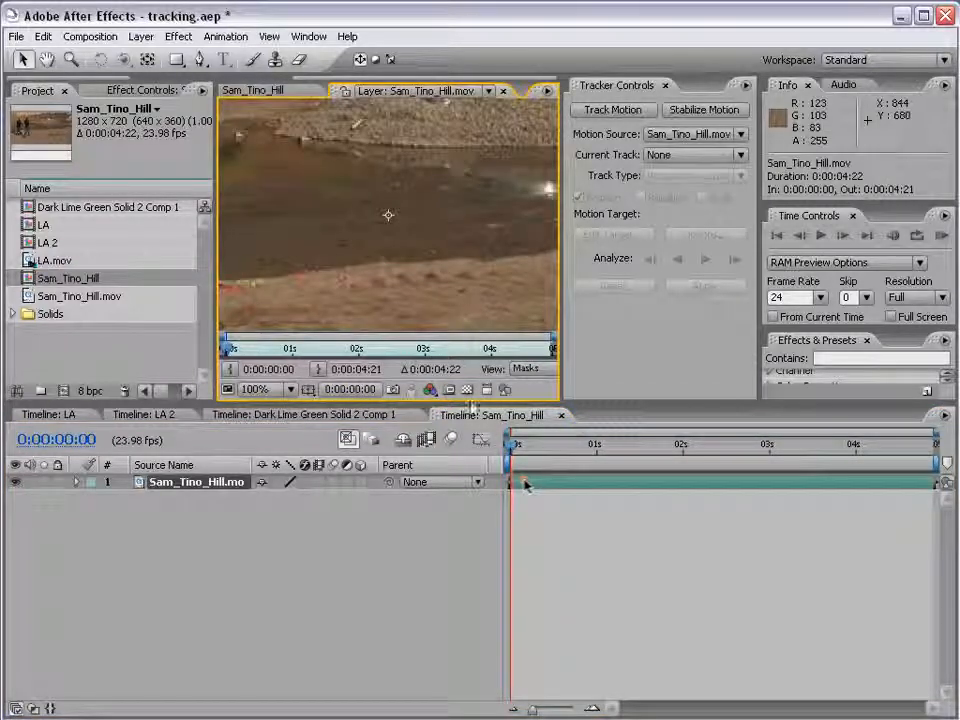
pyautogui.scroll(-1, 390, 214)
pyautogui.moveTo(354, 171); pyautogui.dragTo(355, 234)
pyautogui.scroll(2, 285, 214)
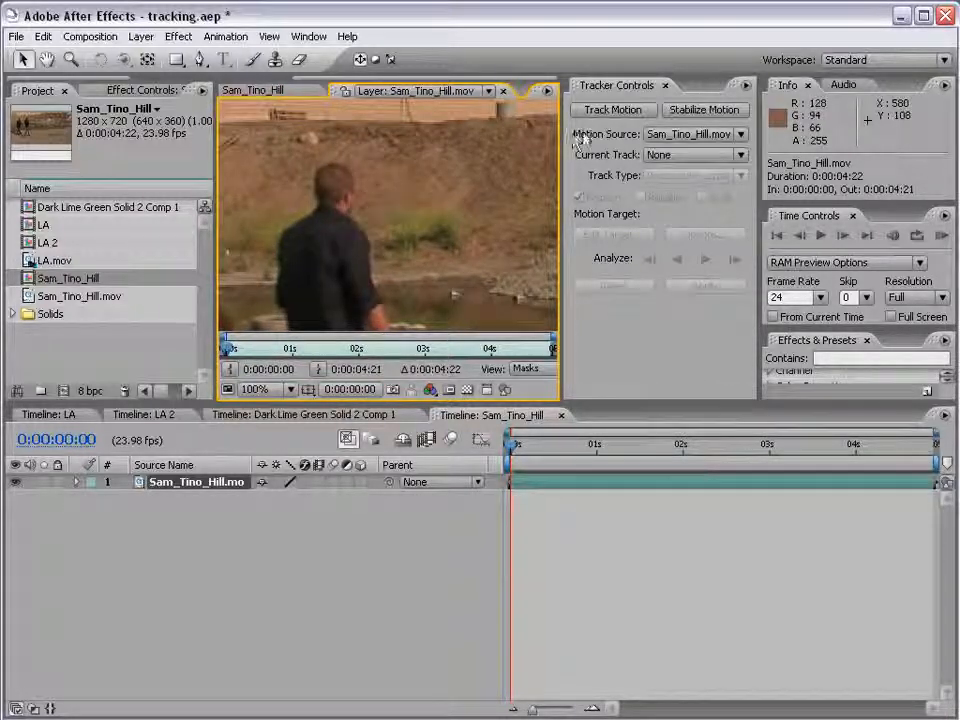
pyautogui.click(605, 109)
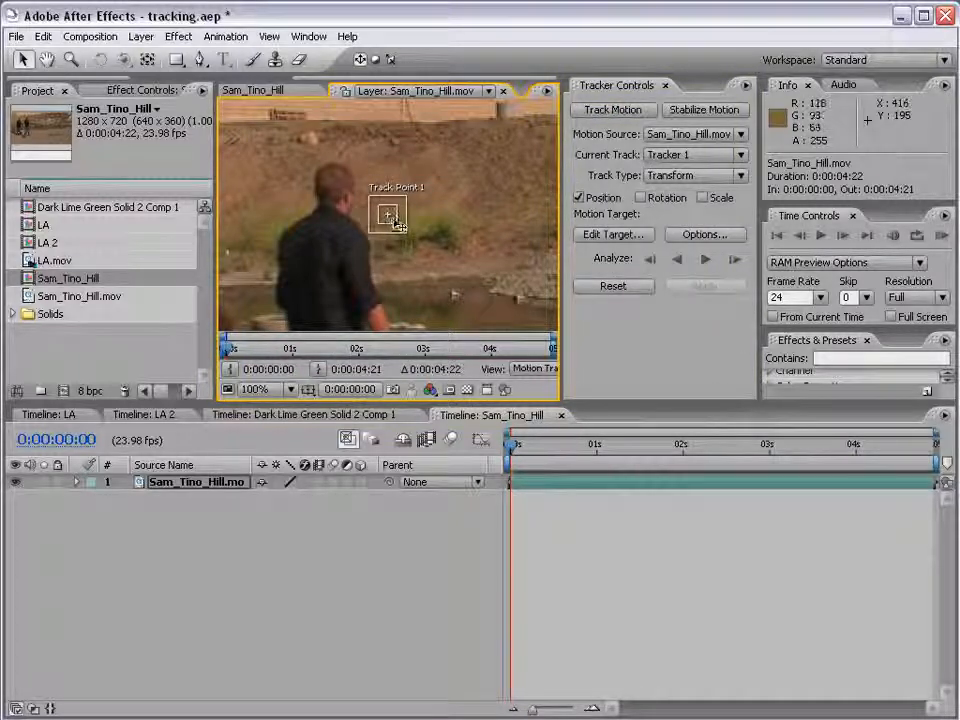
pyautogui.moveTo(388, 214); pyautogui.dragTo(352, 203)
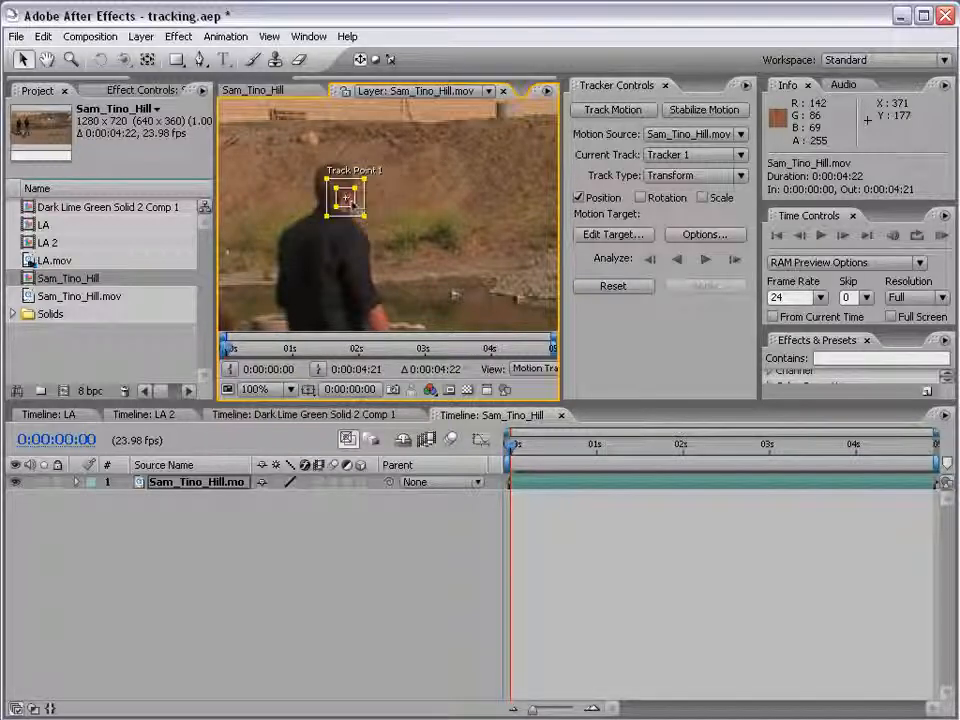
# Analyze the track point's motion forward through the Sam_Tino_Hill.mov clip.
pyautogui.press(',')
pyautogui.press(',')
pyautogui.click(704, 260)
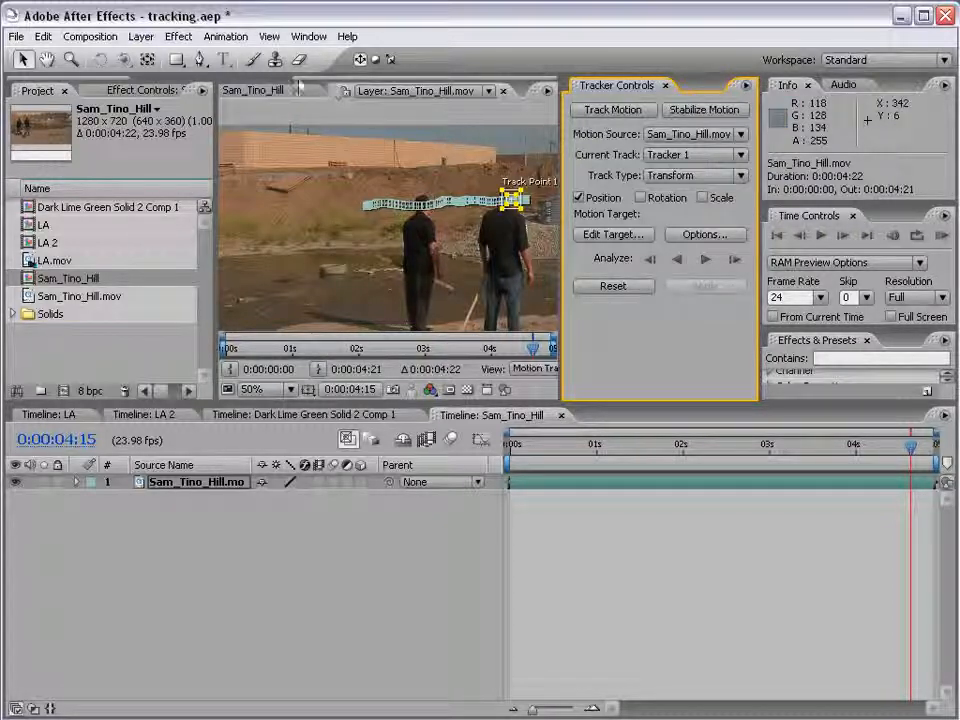
# Add a null object to the Sam_Tino_Hill composition.
pyautogui.click(263, 92)
pyautogui.click(561, 538)
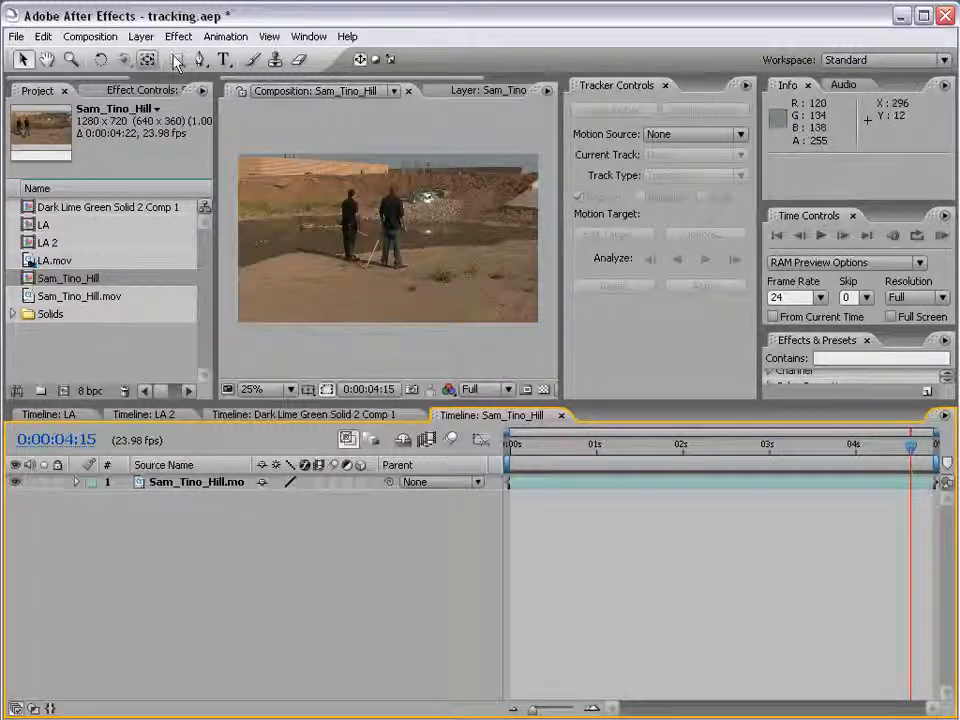
pyautogui.click(141, 36)
pyautogui.moveTo(150, 56)
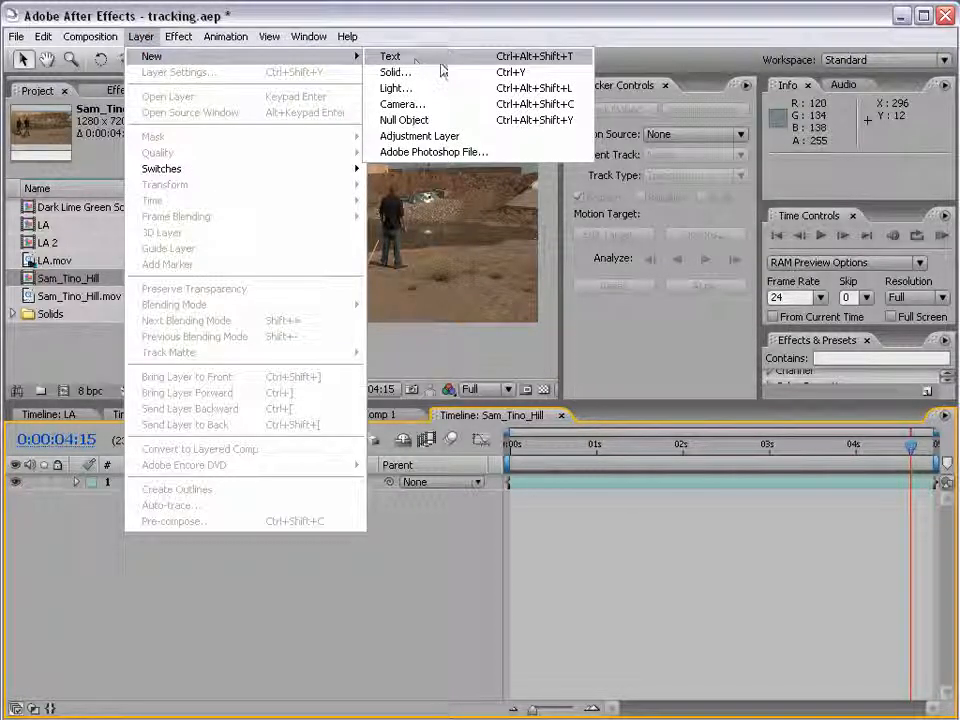
pyautogui.click(480, 130)
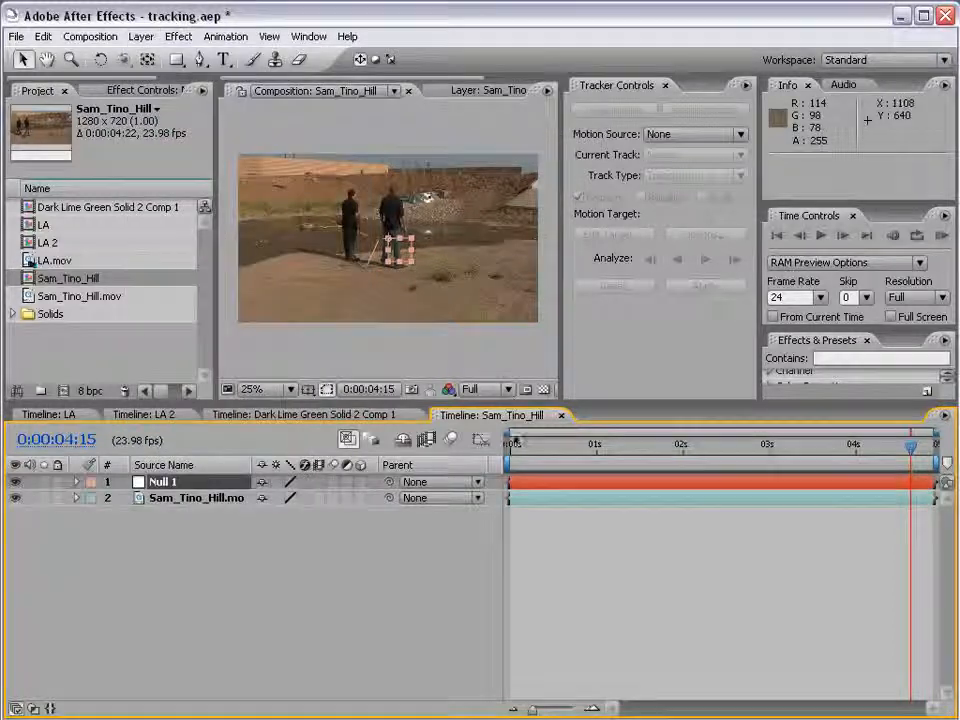
pyautogui.scroll(1, 422, 280)
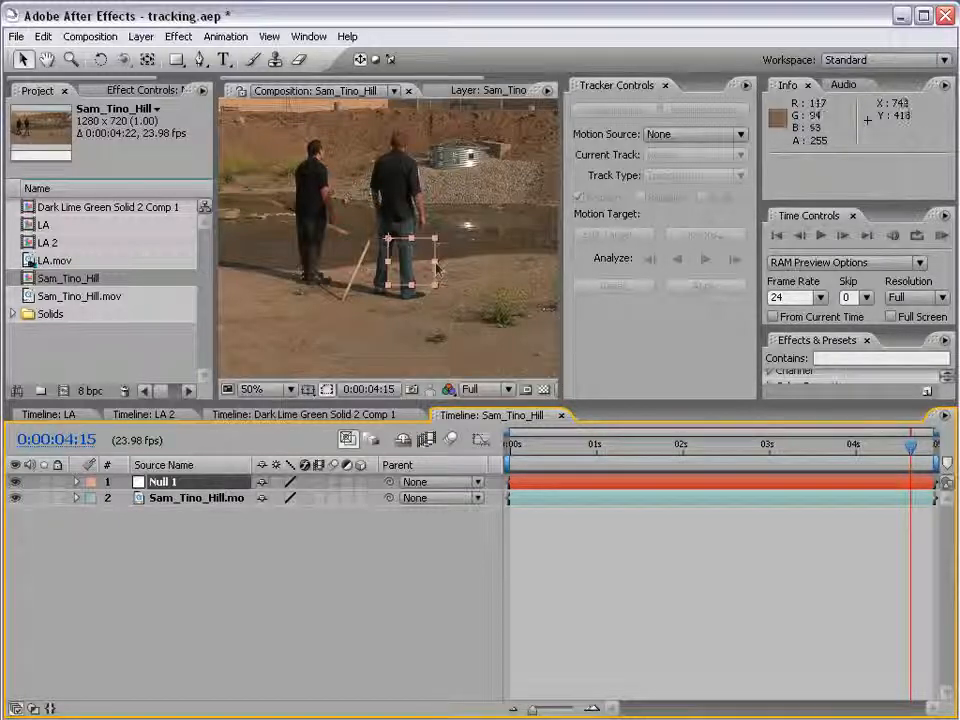
# Set Null 1 as the motion target of Tracker 1 and apply the tracking data in X and Y.
pyautogui.click(476, 90)
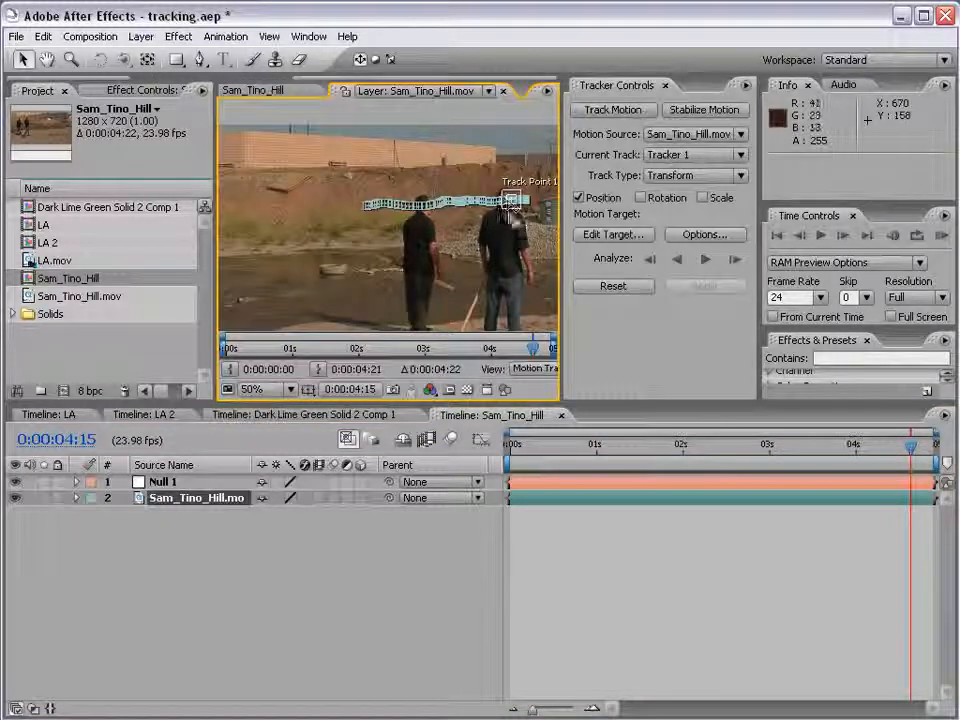
pyautogui.click(617, 236)
pyautogui.click(369, 408)
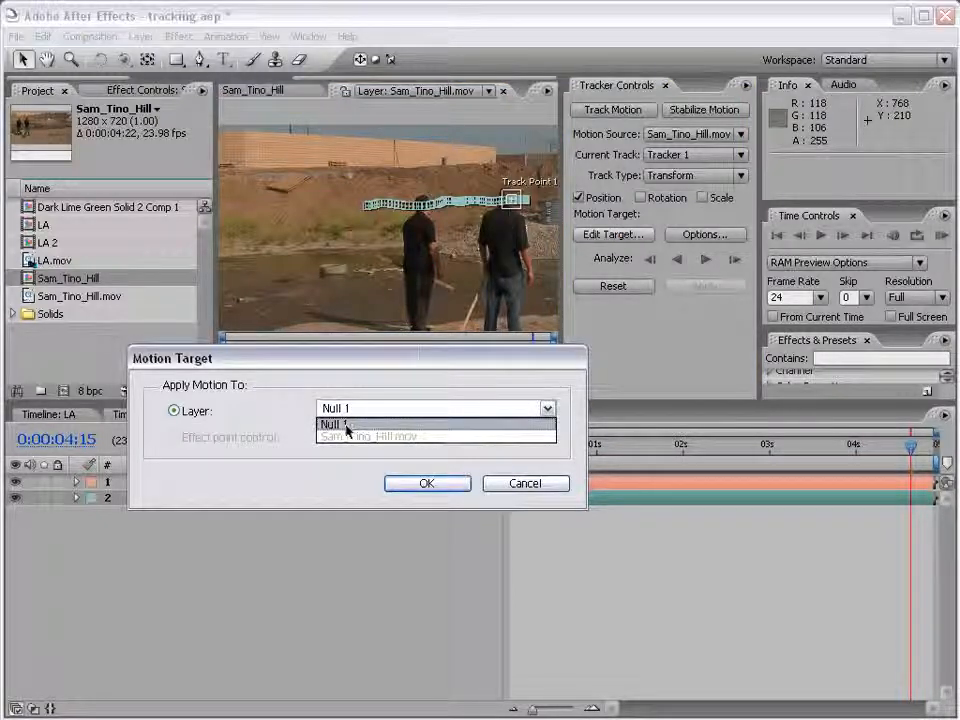
pyautogui.click(347, 428)
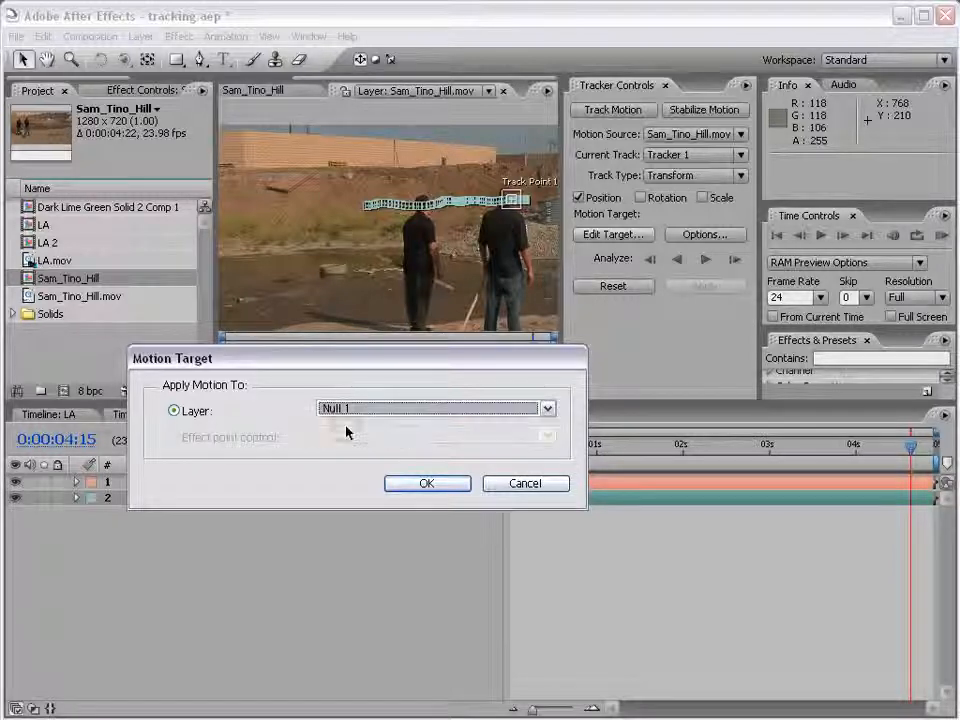
pyautogui.click(426, 484)
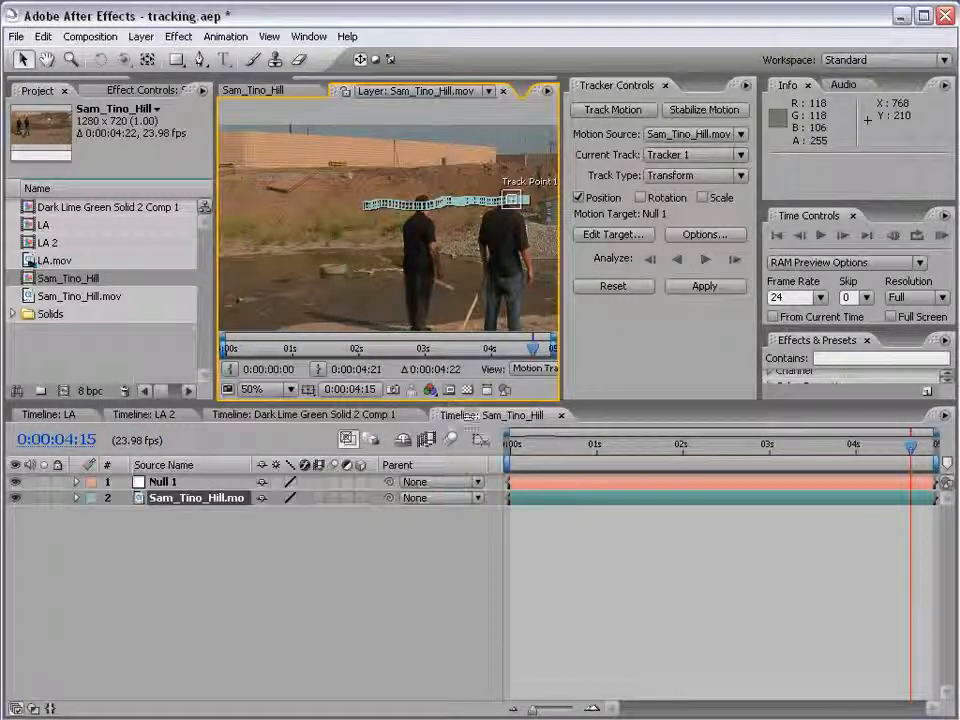
pyautogui.click(704, 287)
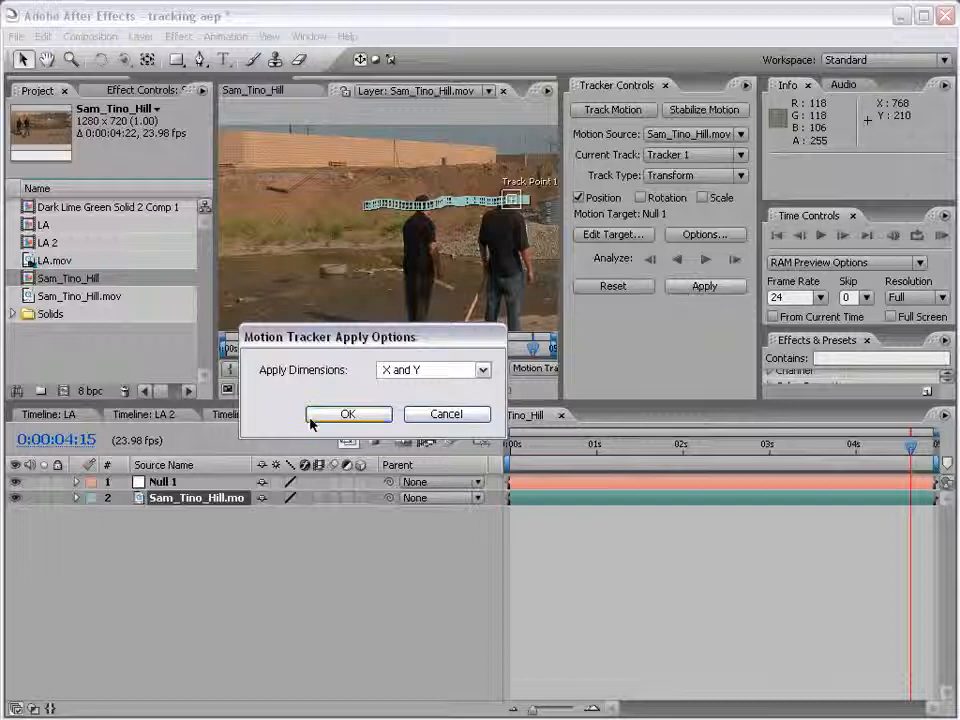
pyautogui.click(348, 415)
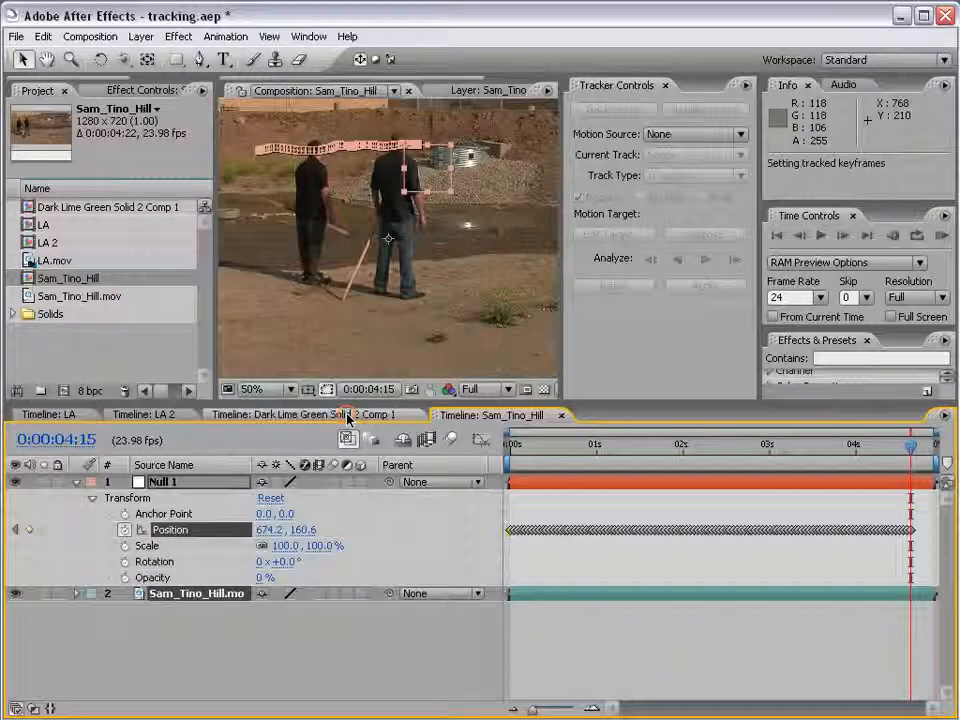
# Play back the composition to check how Null 1 follows the man, and return to the first frame with its properties collapsed.
pyautogui.press(',')
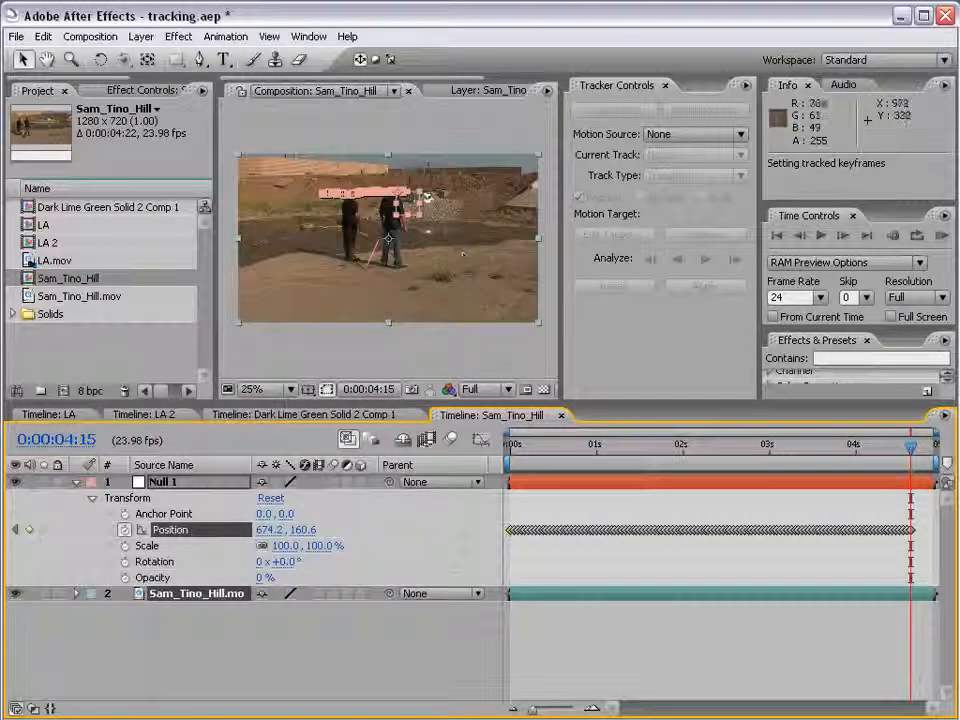
pyautogui.click(175, 488)
pyautogui.scroll(1, 354, 255)
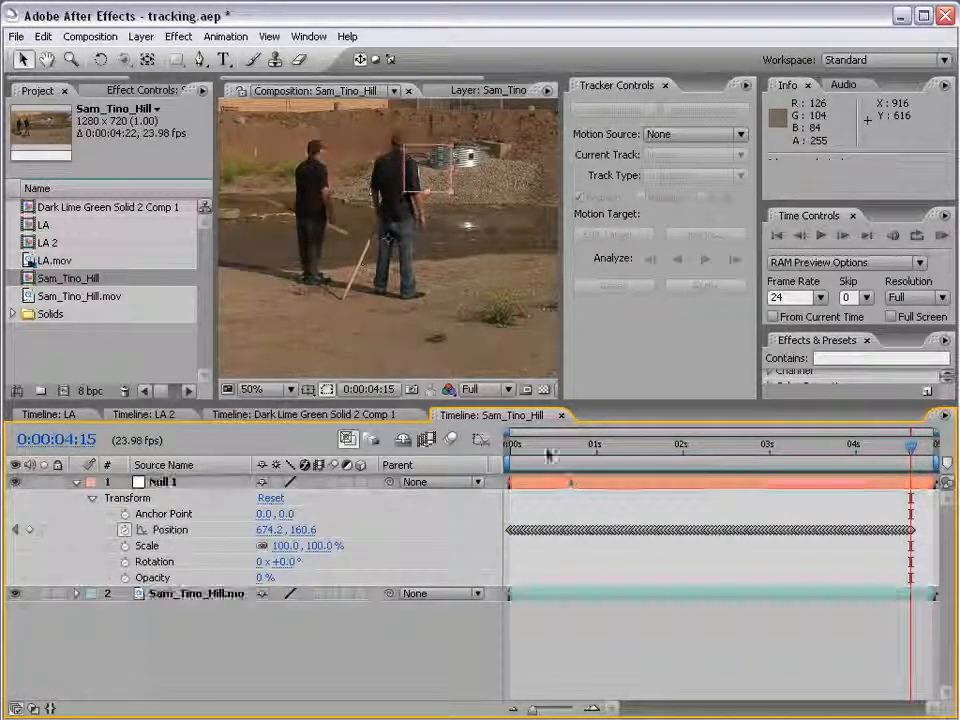
pyautogui.press('space')
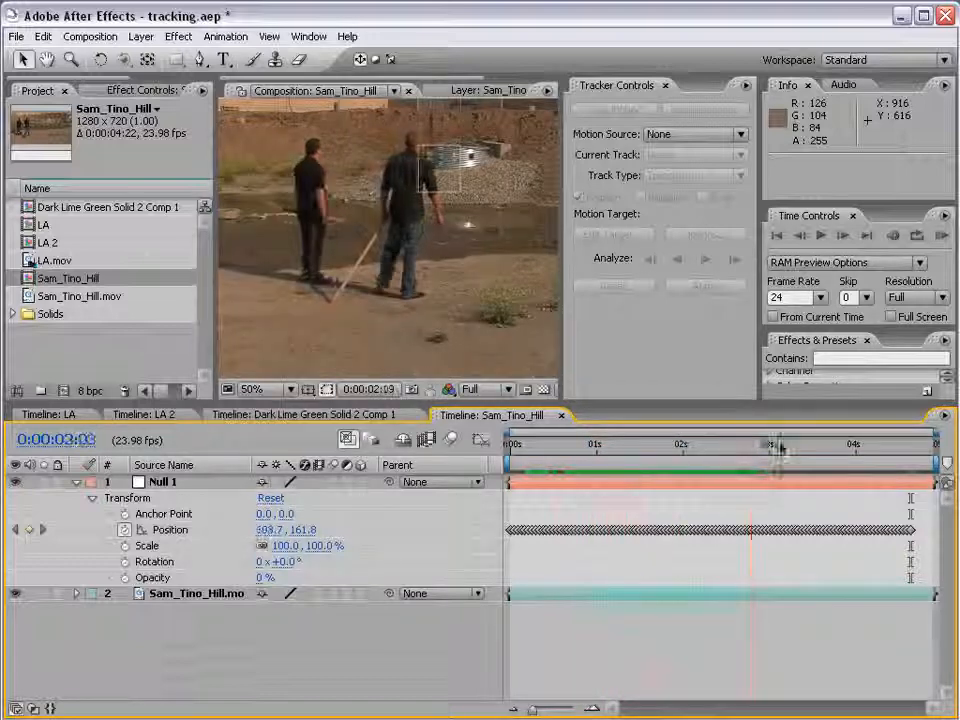
pyautogui.moveTo(780, 446); pyautogui.dragTo(507, 447)
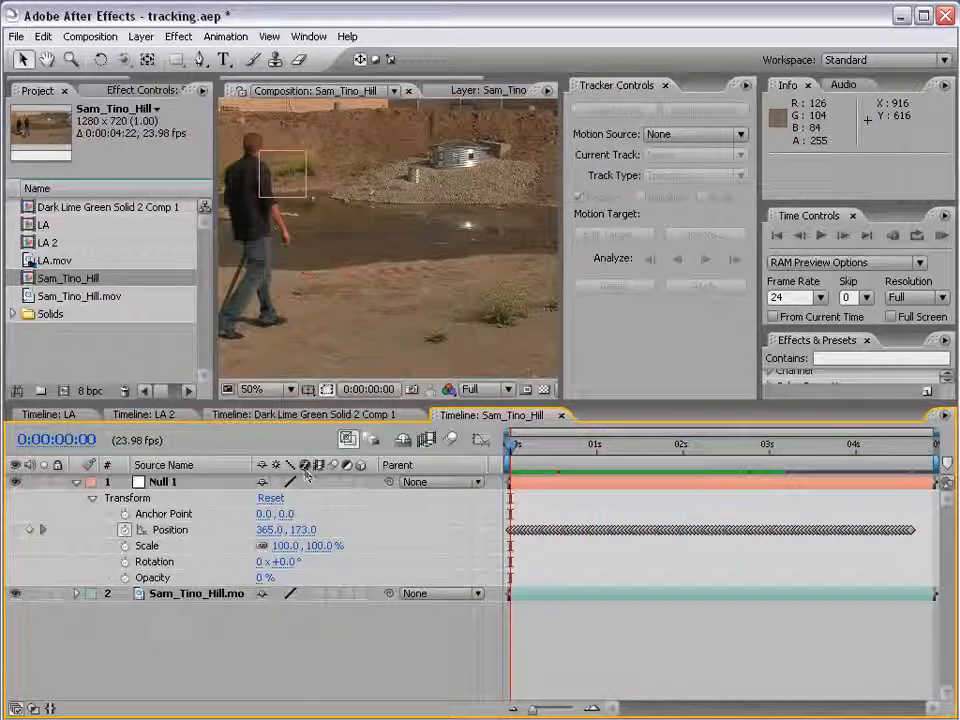
pyautogui.click(76, 482)
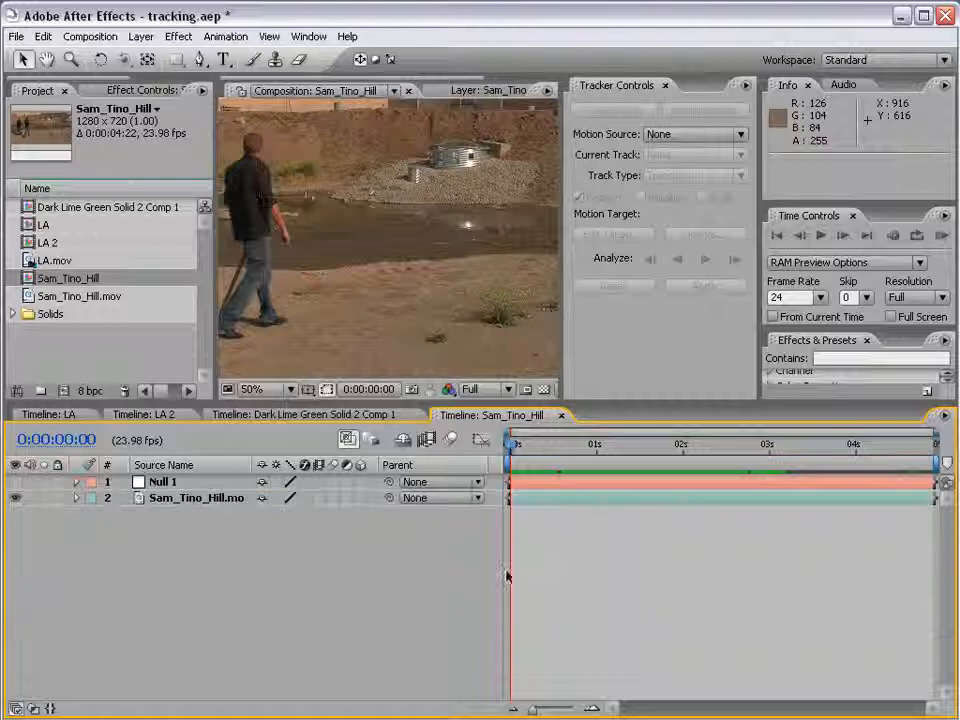
pyautogui.moveTo(521, 451); pyautogui.dragTo(450, 472)
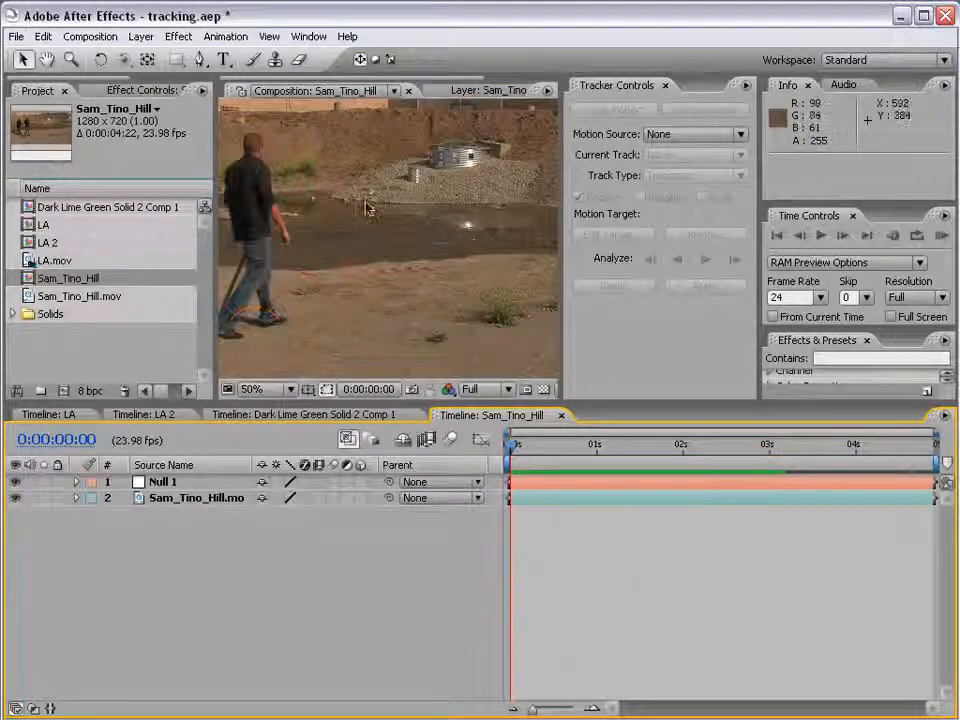
# Create a white 1280 x 720 solid named White Solid 1 in the Sam_Tino_Hill composition.
pyautogui.scroll(-2, 364, 205)
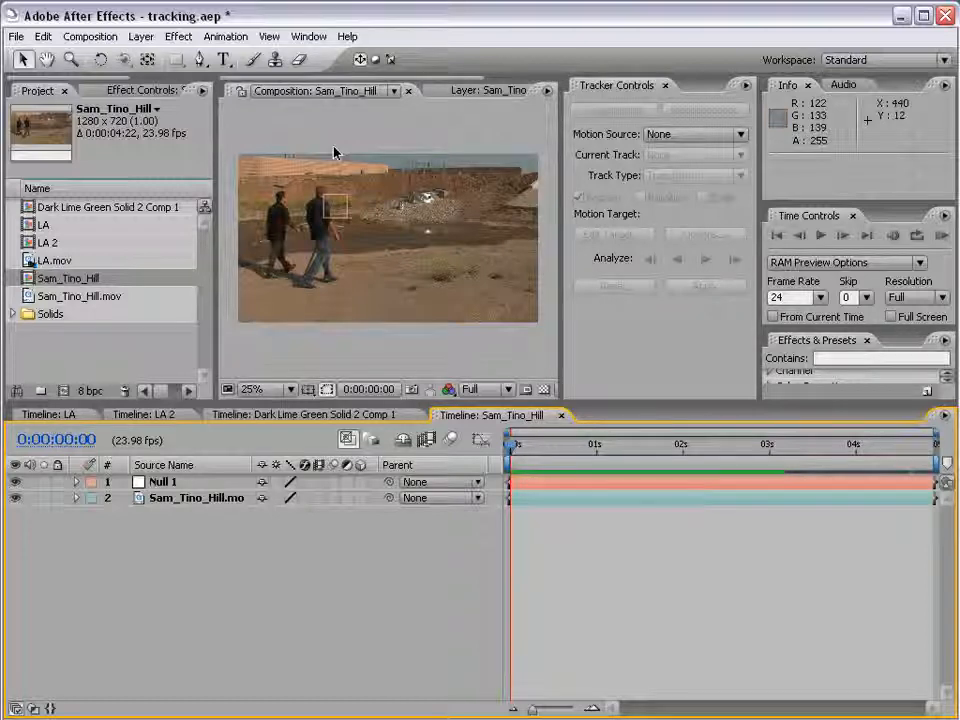
pyautogui.click(141, 37)
pyautogui.moveTo(140, 58)
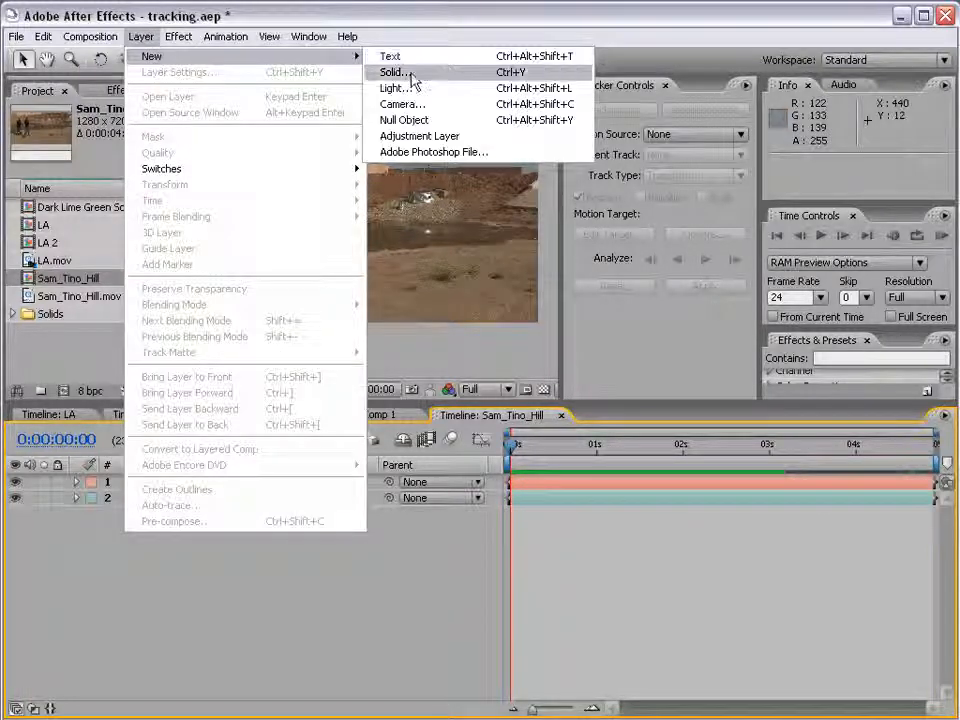
pyautogui.click(408, 73)
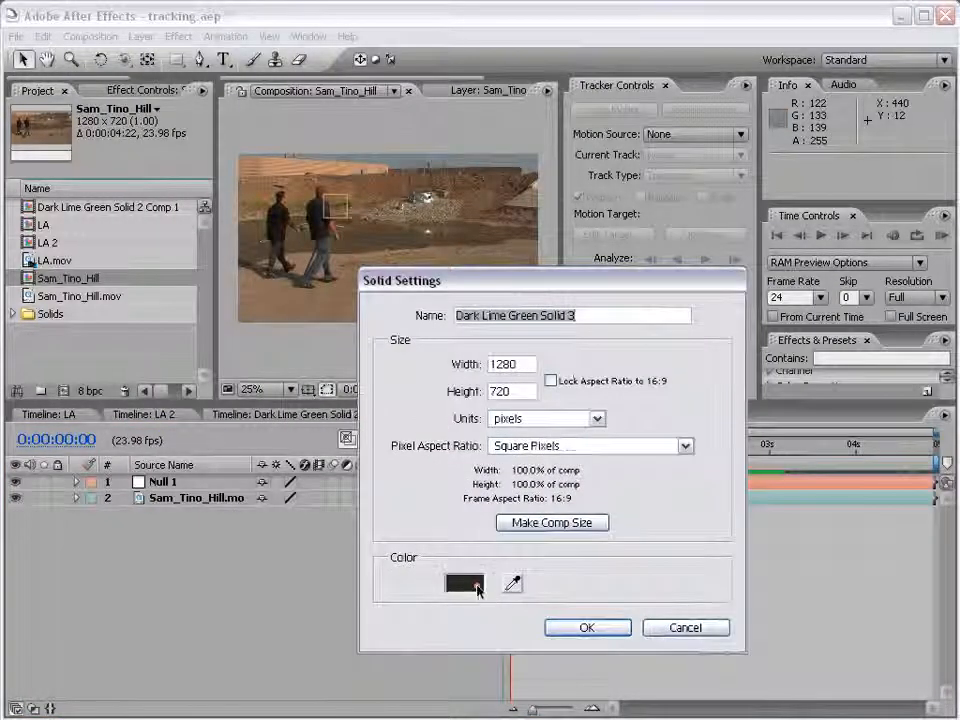
pyautogui.click(465, 581)
pyautogui.click(270, 381)
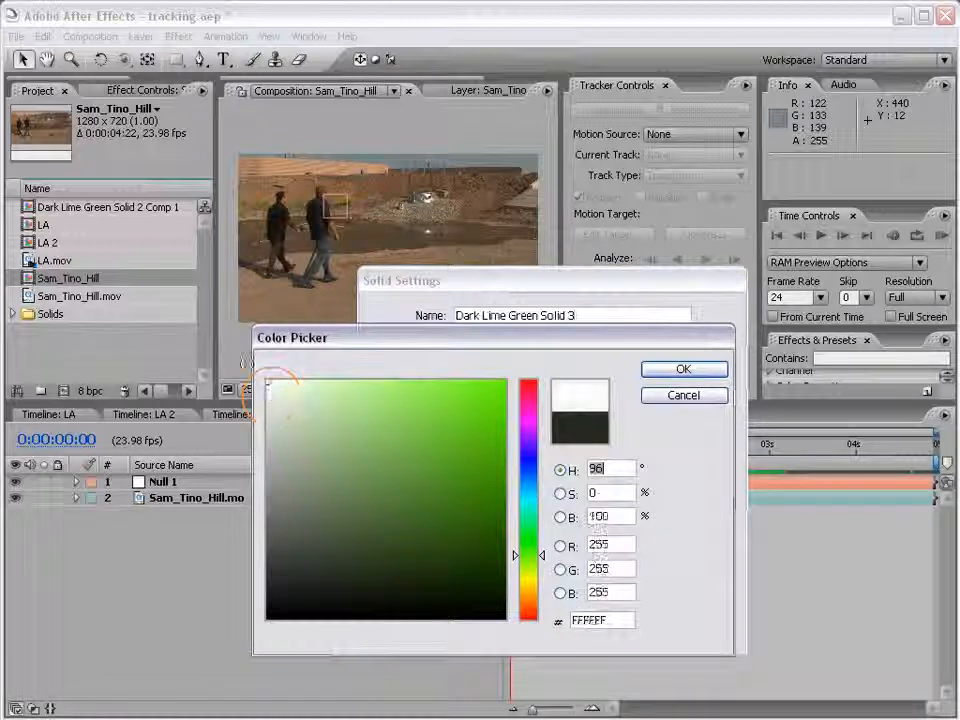
pyautogui.click(682, 369)
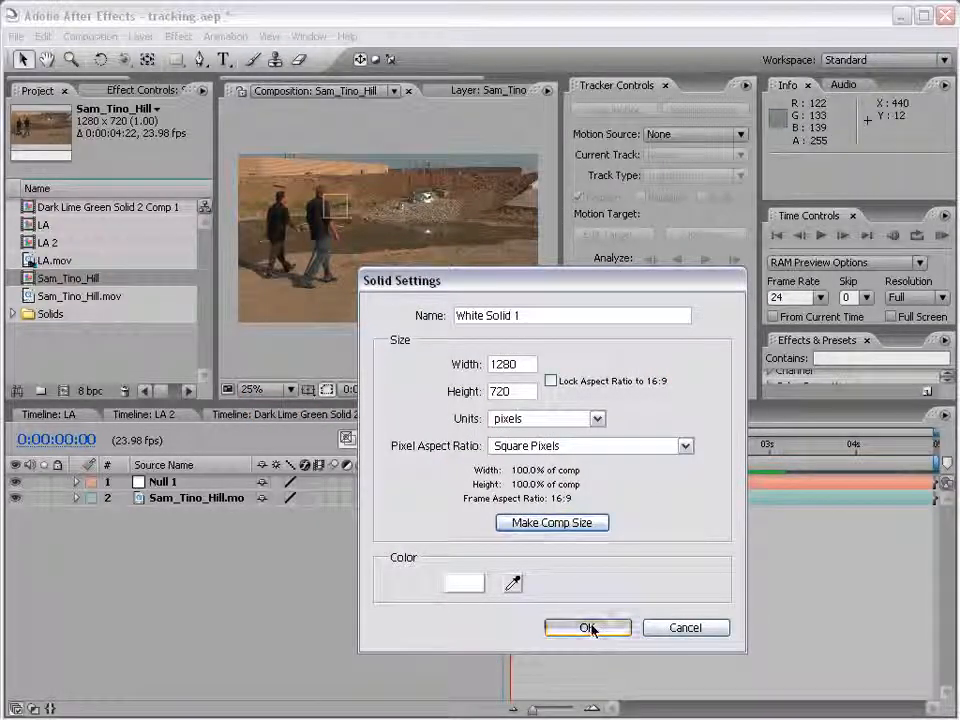
pyautogui.click(590, 628)
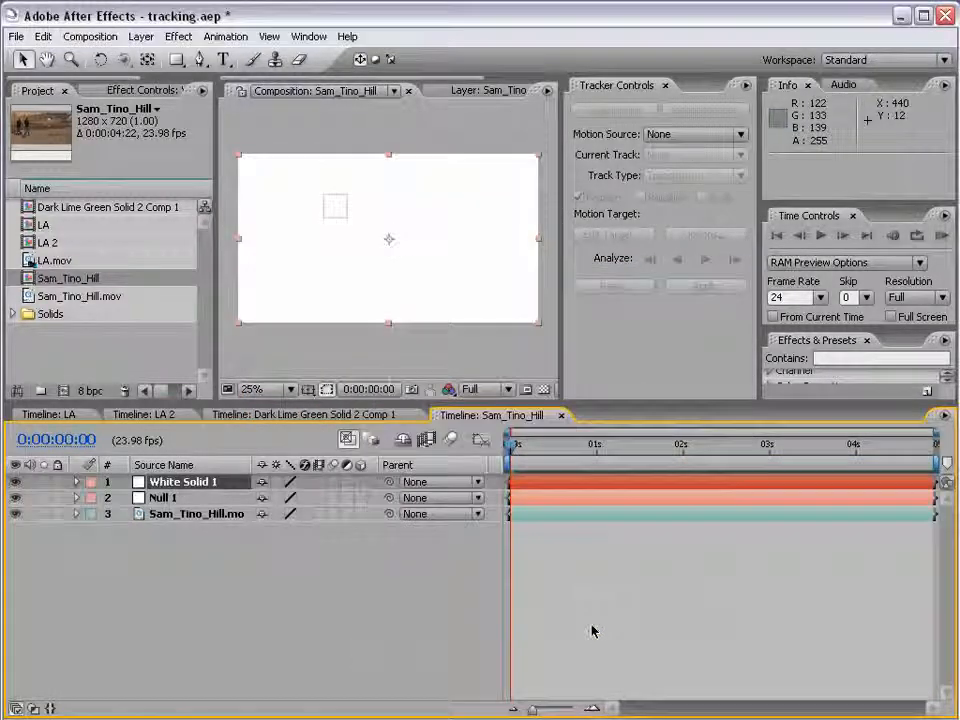
# Draw a speech-bubble mask on White Solid 1 with the Pen tool, its tail pointing toward the man, and square up its upper corner.
pyautogui.click(202, 62)
pyautogui.press('.')
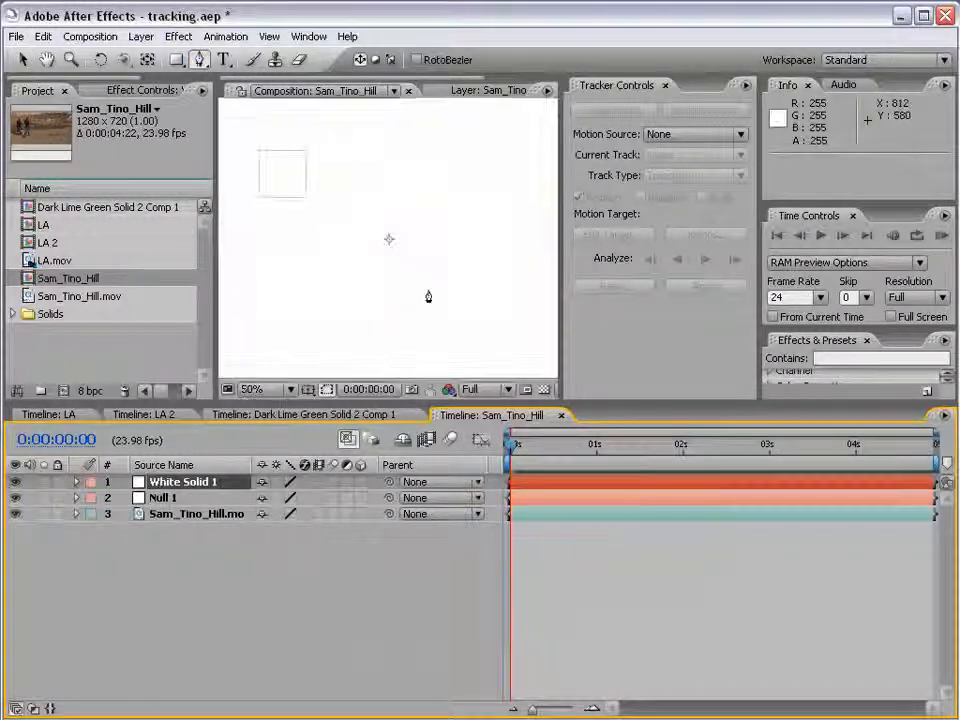
pyautogui.moveTo(363, 208); pyautogui.dragTo(330, 181)
pyautogui.moveTo(358, 248); pyautogui.dragTo(360, 262)
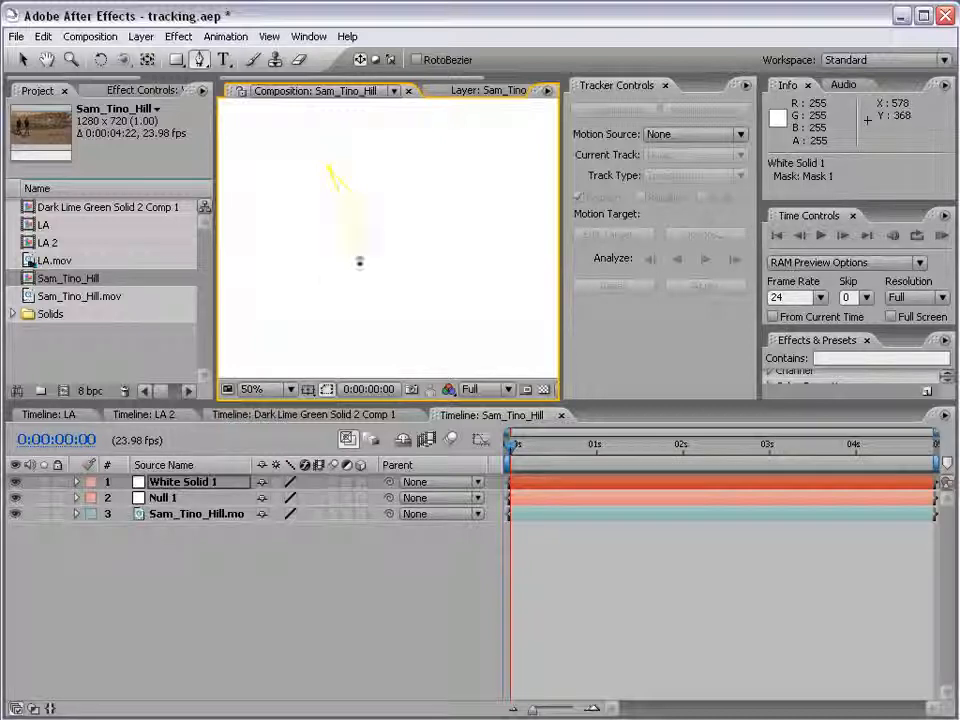
pyautogui.click(359, 280)
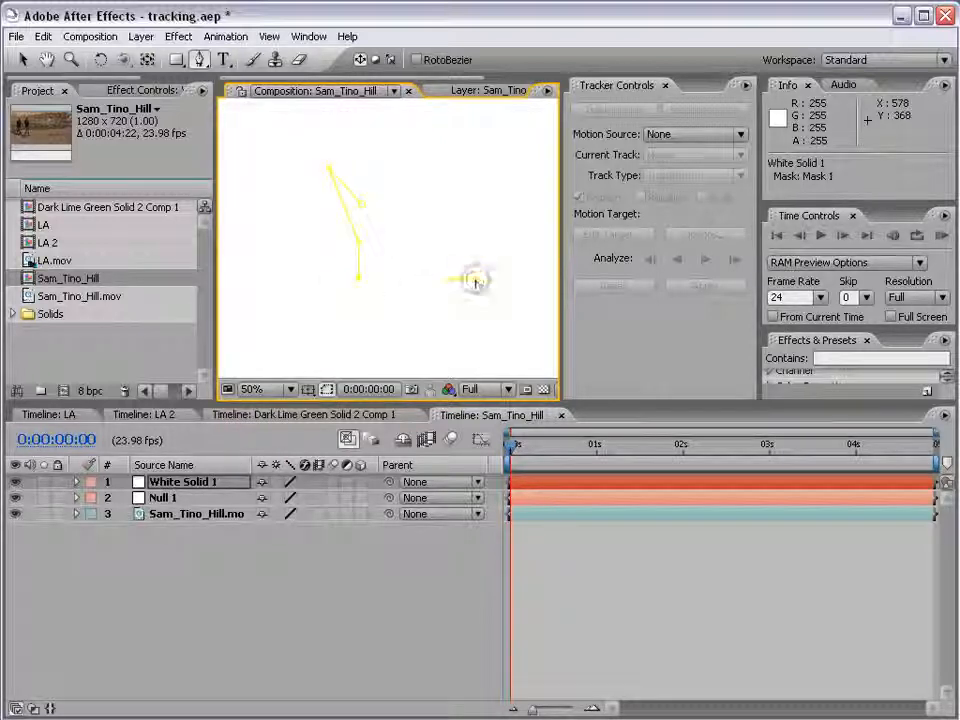
pyautogui.moveTo(475, 281); pyautogui.dragTo(479, 280)
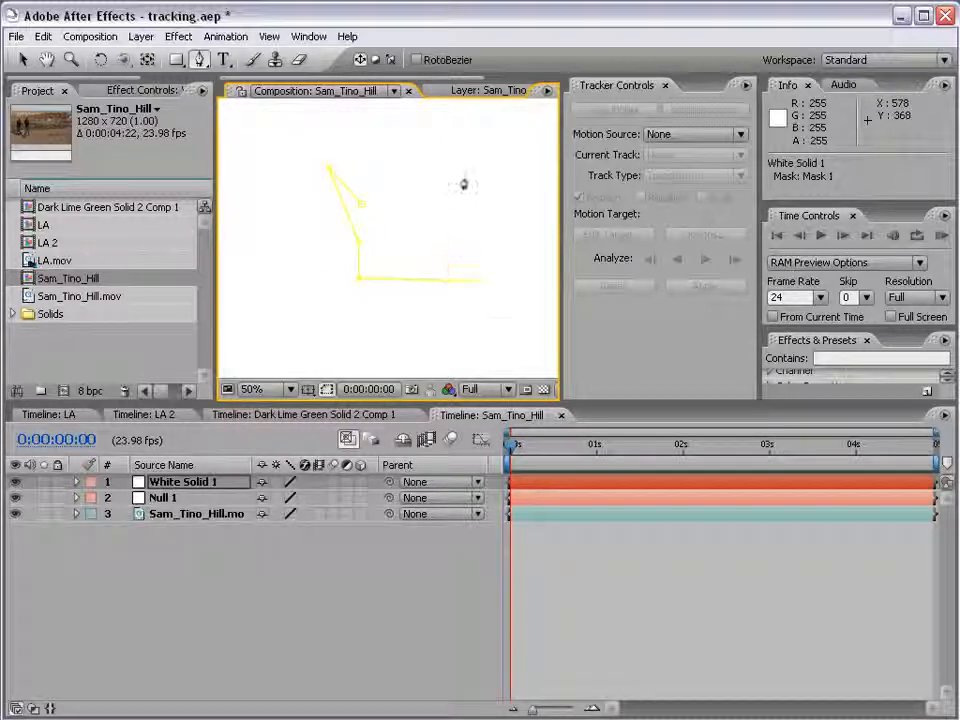
pyautogui.click(362, 204)
pyautogui.press('v')
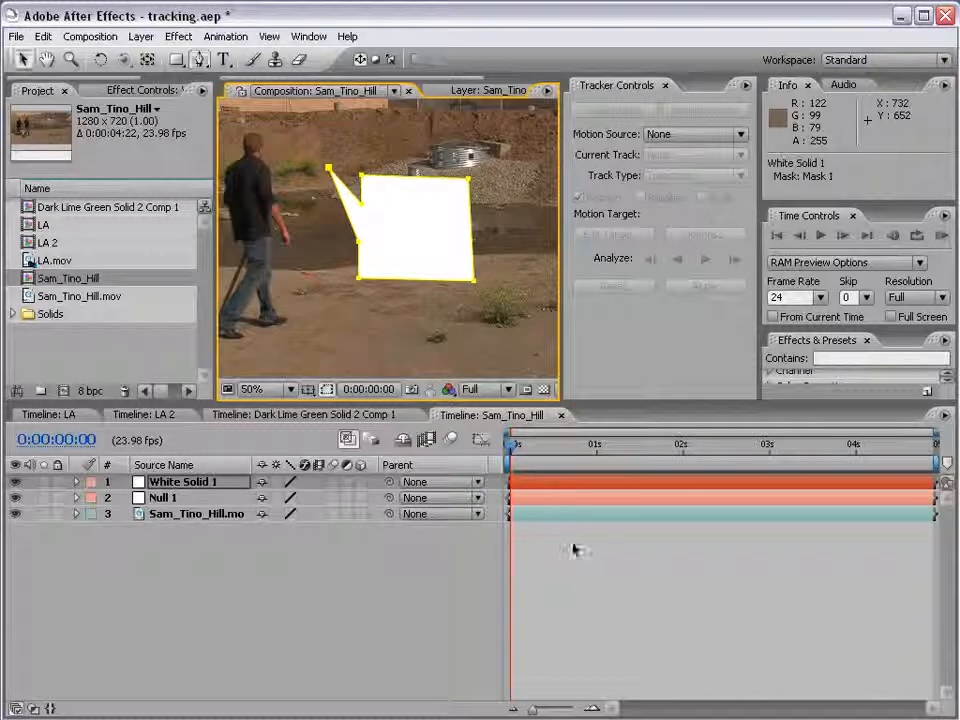
pyautogui.click(572, 551)
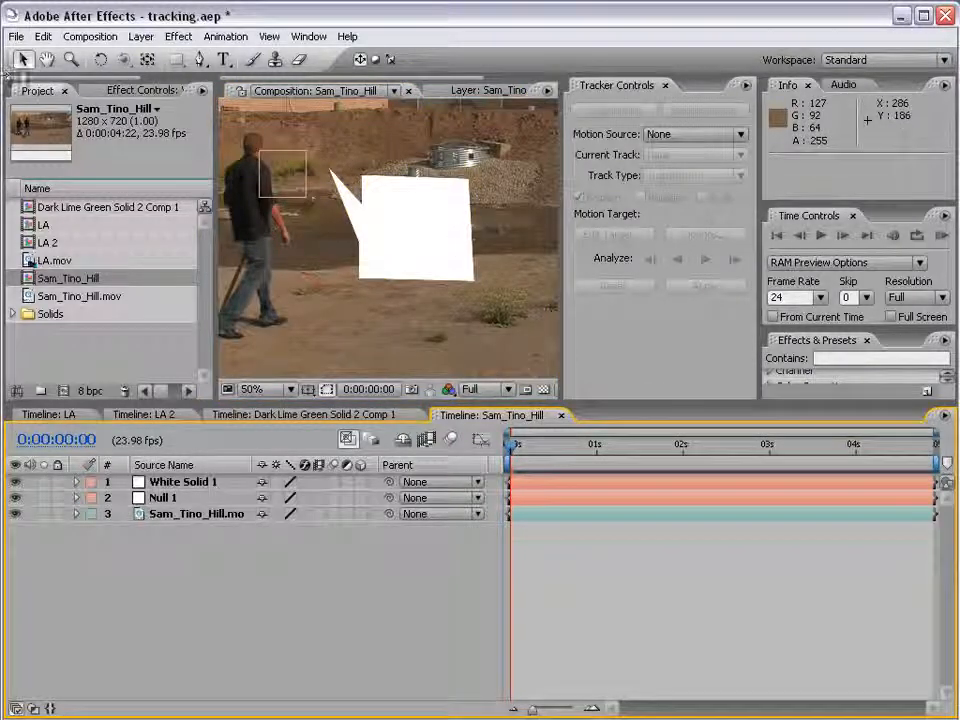
pyautogui.click(388, 238)
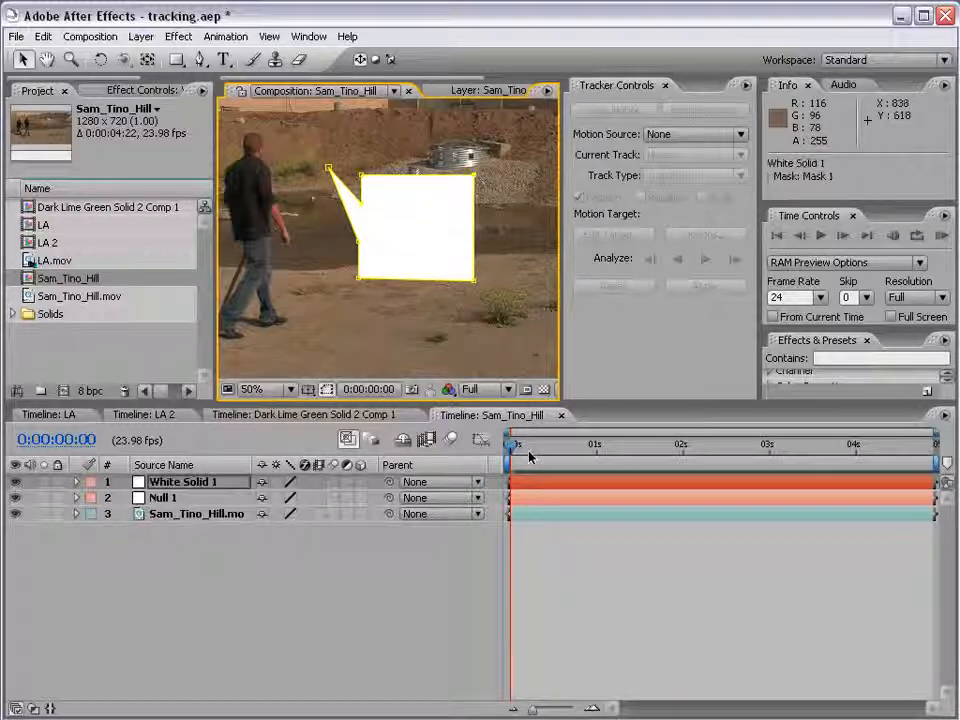
# Square up the lower corner of White Solid 1's speech-bubble mask on the tail side by moving its vertex.
pyautogui.click(531, 530)
pyautogui.click(422, 257)
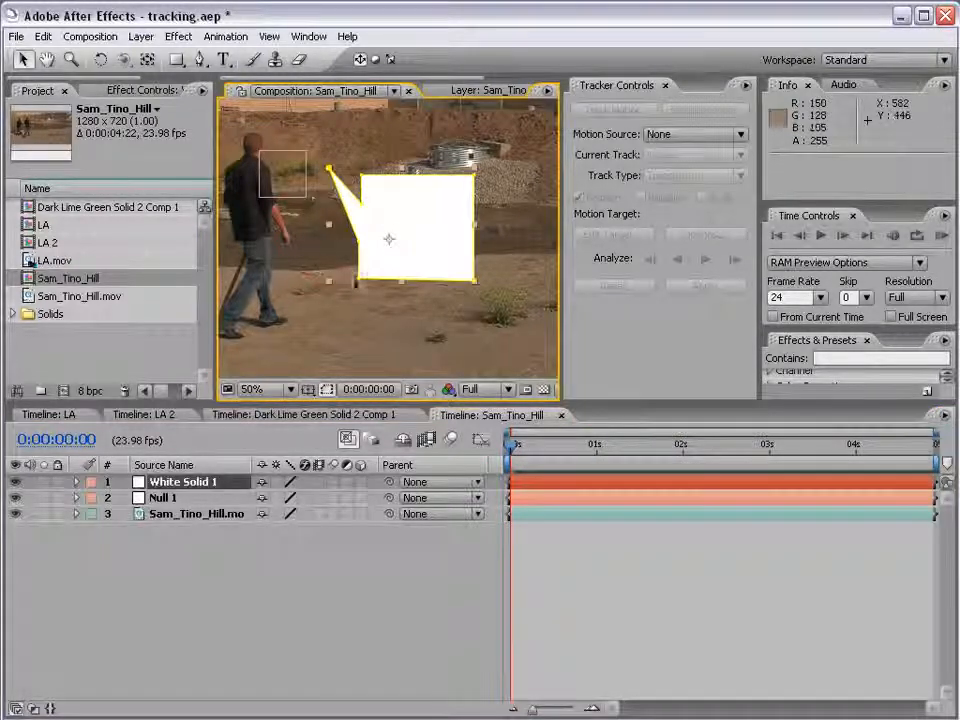
pyautogui.click(360, 281)
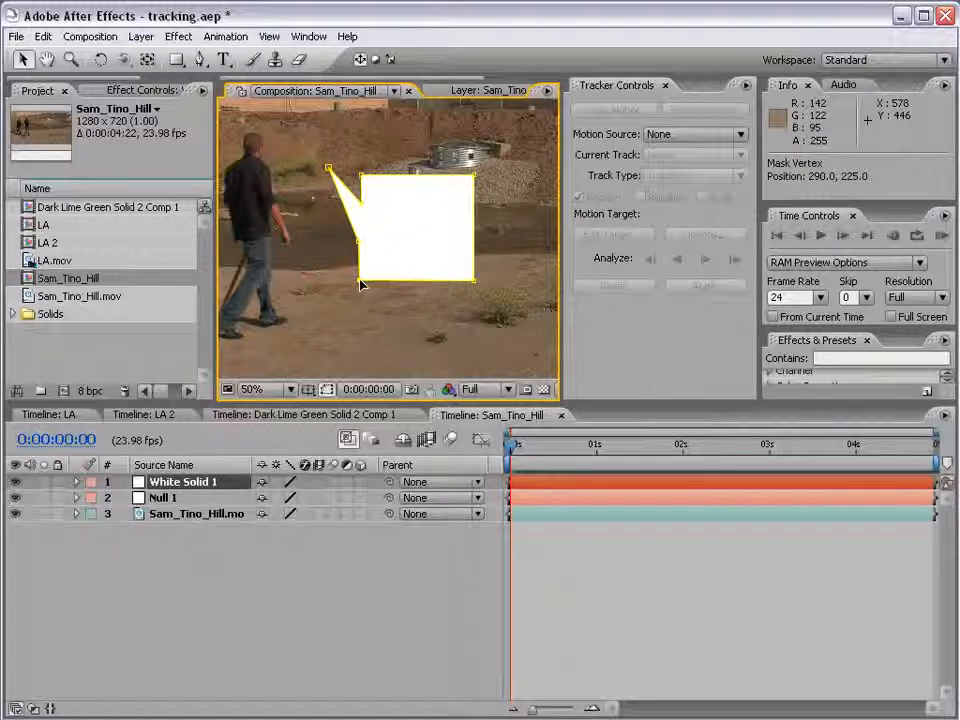
pyautogui.click(582, 561)
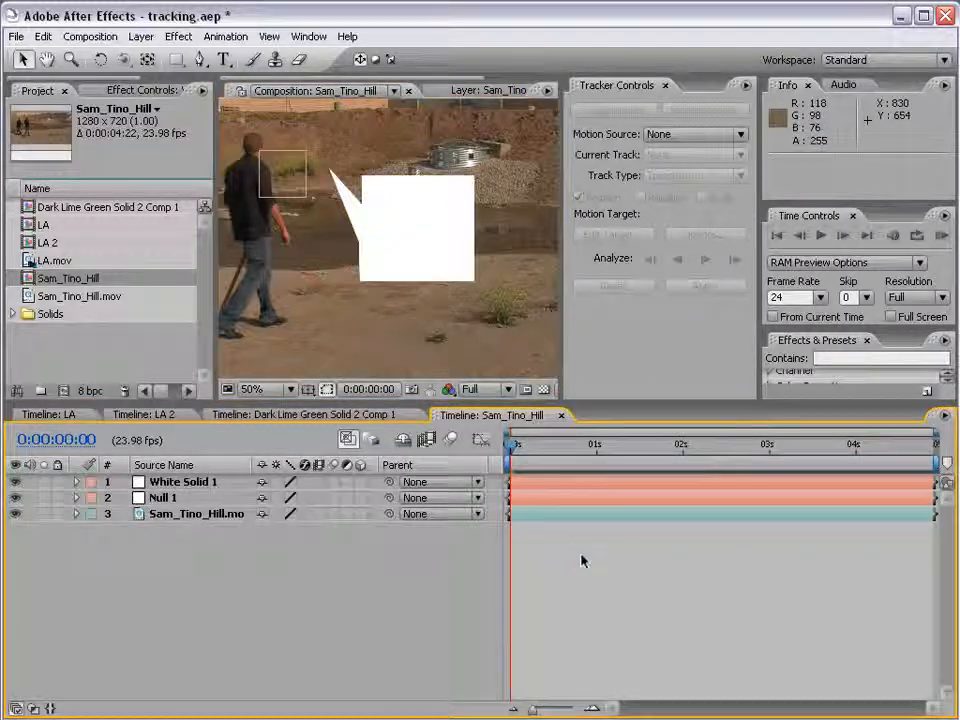
# Shorten the speech-bubble mask by nudging its bottom corner vertices up and its top corner vertices down.
pyautogui.click(532, 490)
pyautogui.click(474, 284)
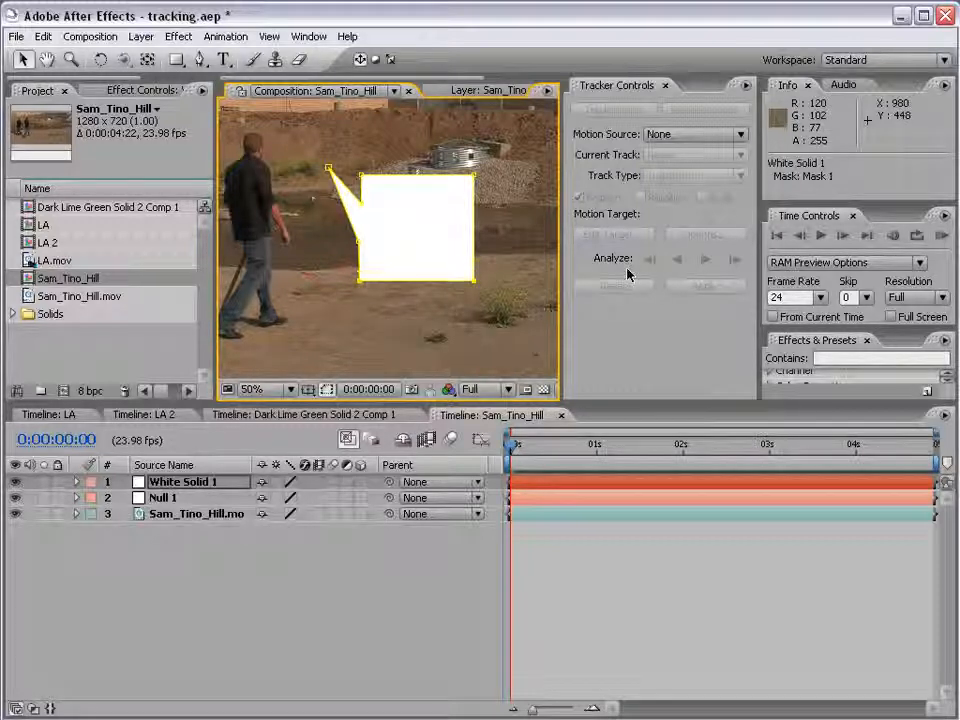
pyautogui.hotkey('shift', 'Up')
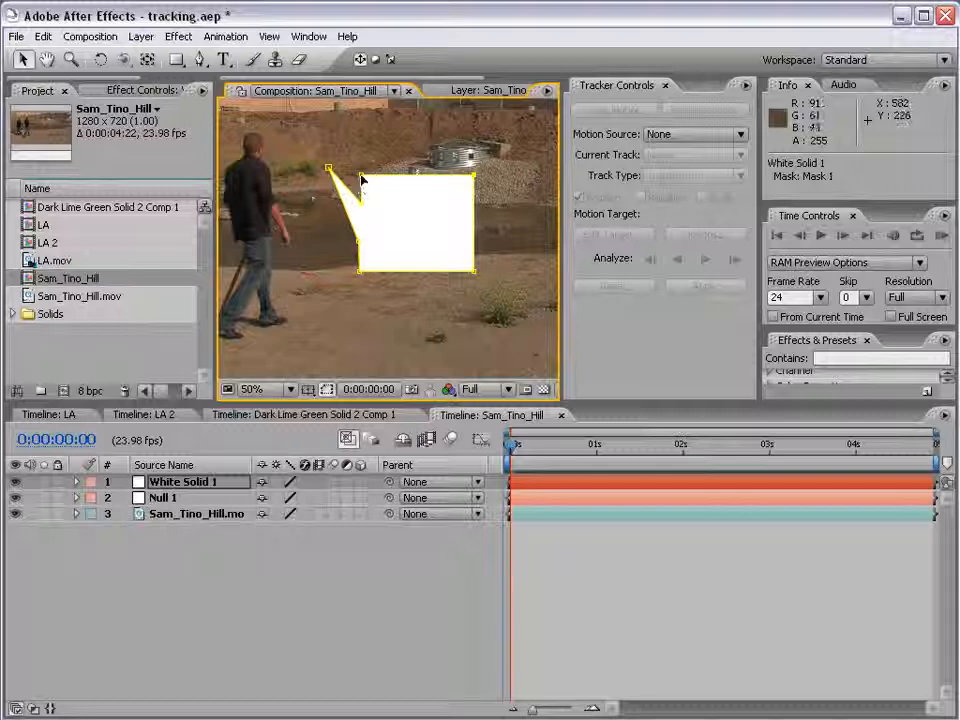
pyautogui.hotkey('shift', 'Down')
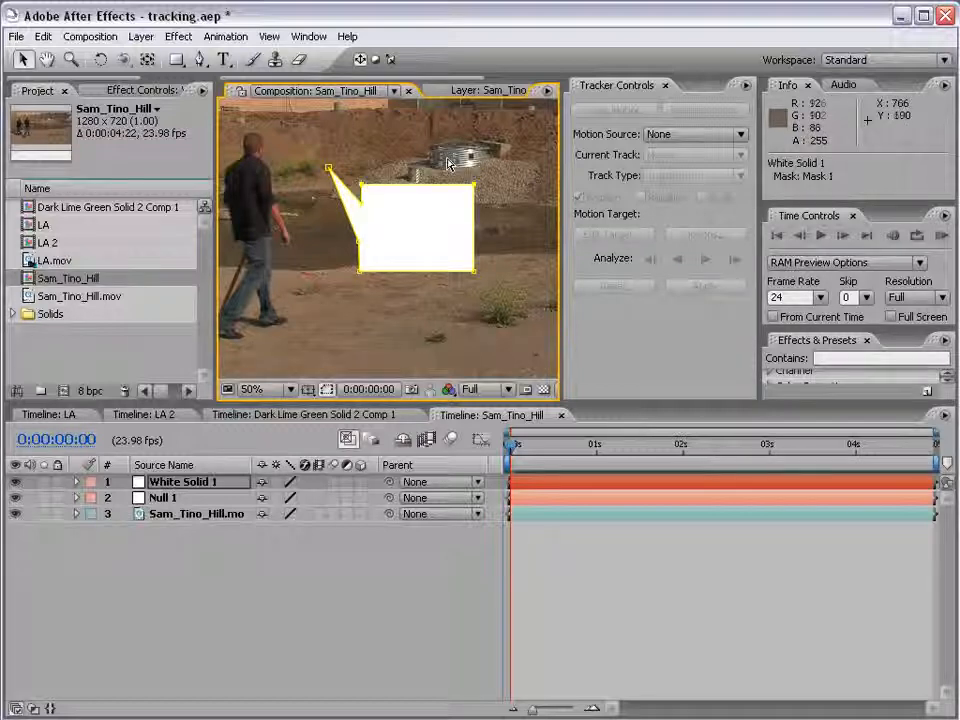
pyautogui.click(604, 570)
pyautogui.click(470, 267)
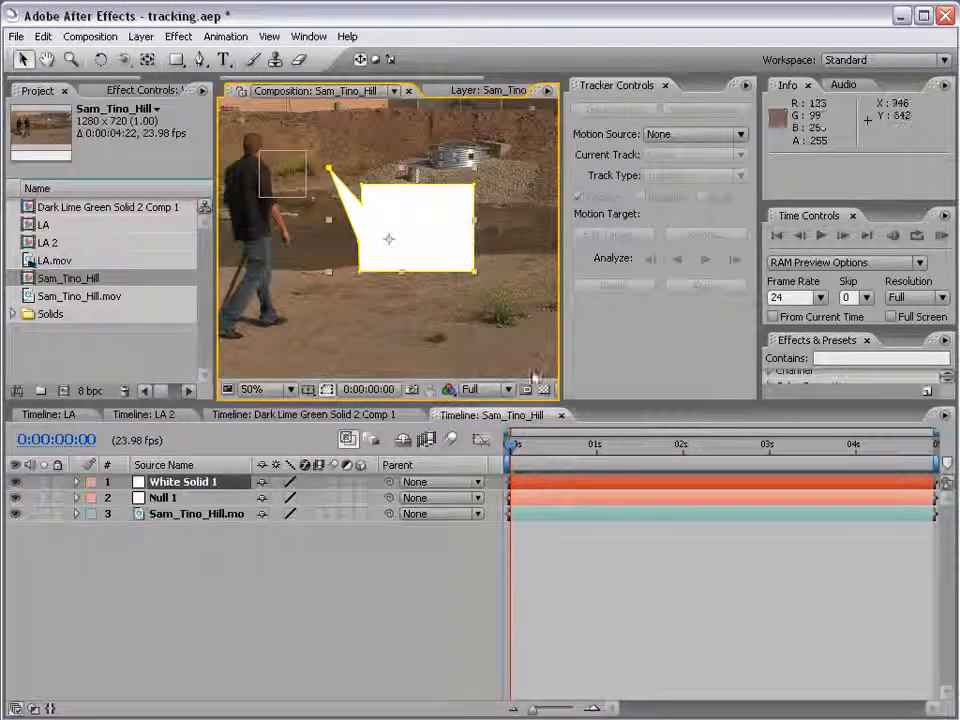
pyautogui.click(572, 560)
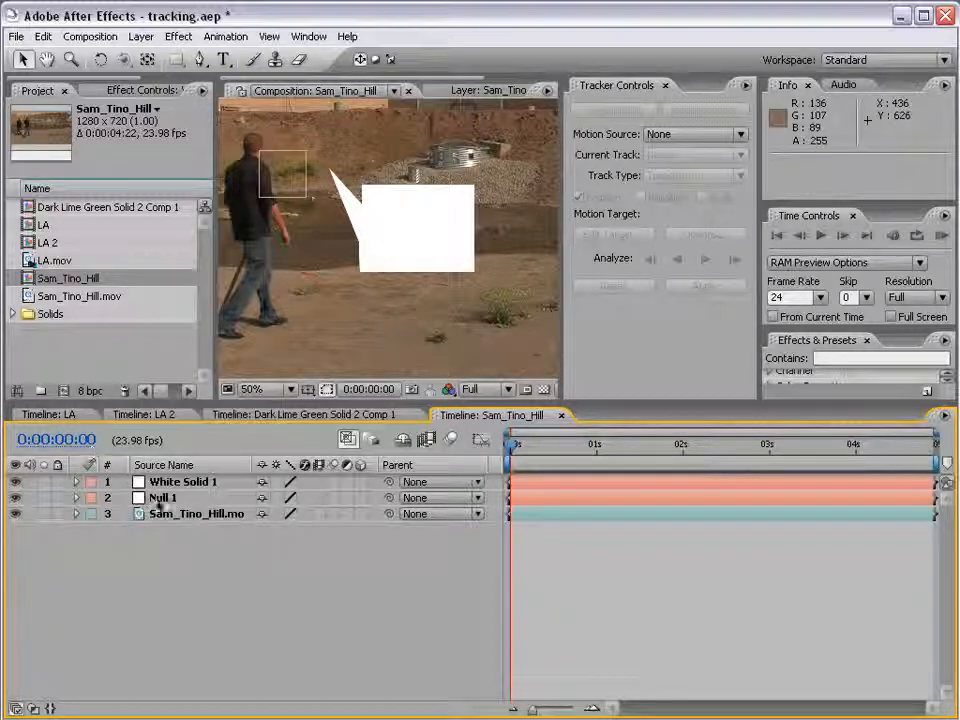
# Move White Solid 1 toward the man so the bubble's tail sits beside his head.
pyautogui.click(404, 262)
pyautogui.moveTo(422, 232); pyautogui.dragTo(381, 223)
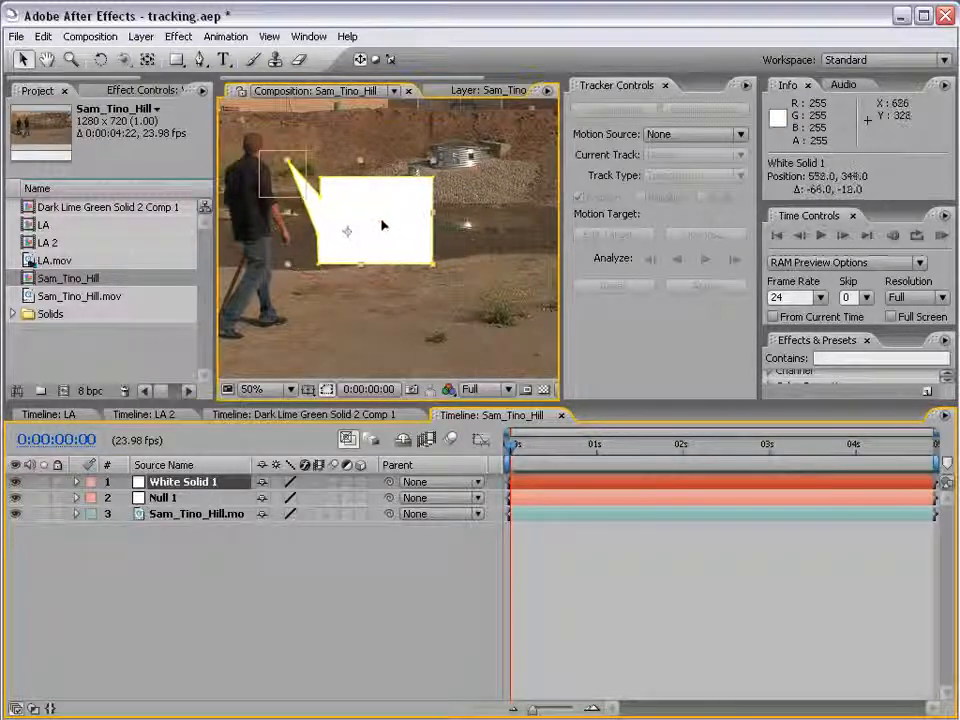
pyautogui.click(594, 604)
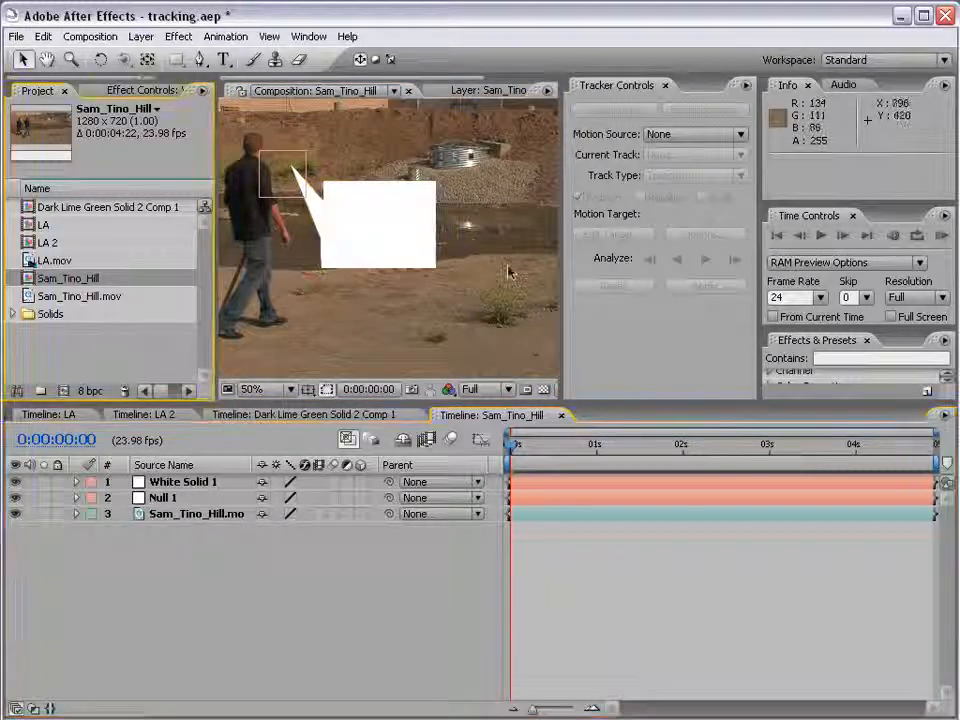
# Add the text "I'm Lost" and centre it inside the white speech bubble at about 622, 360.
pyautogui.click(223, 60)
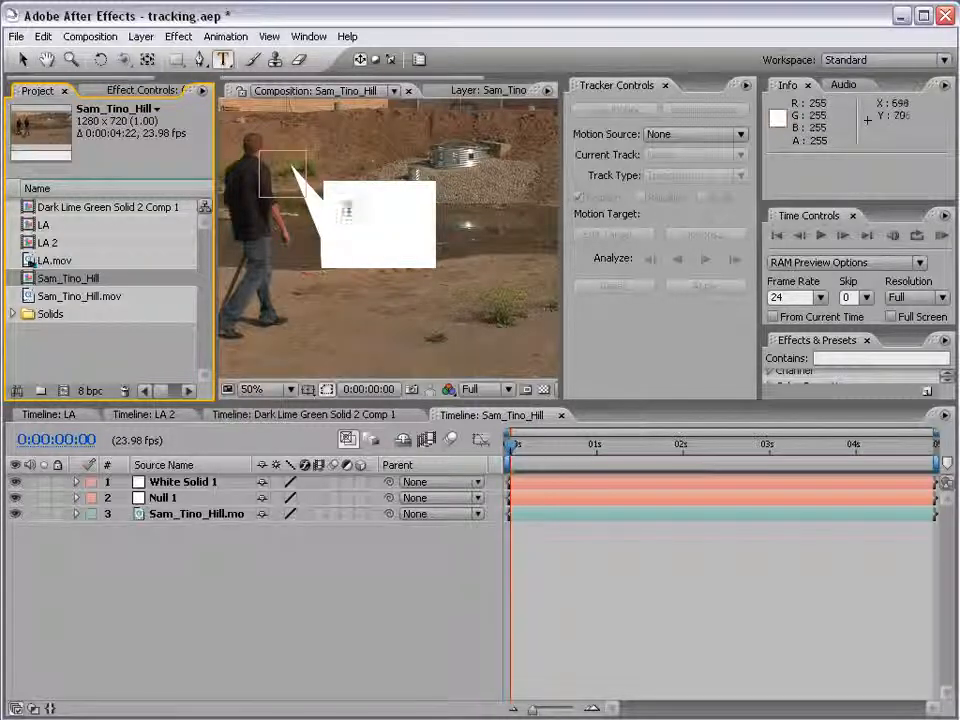
pyautogui.click(331, 186)
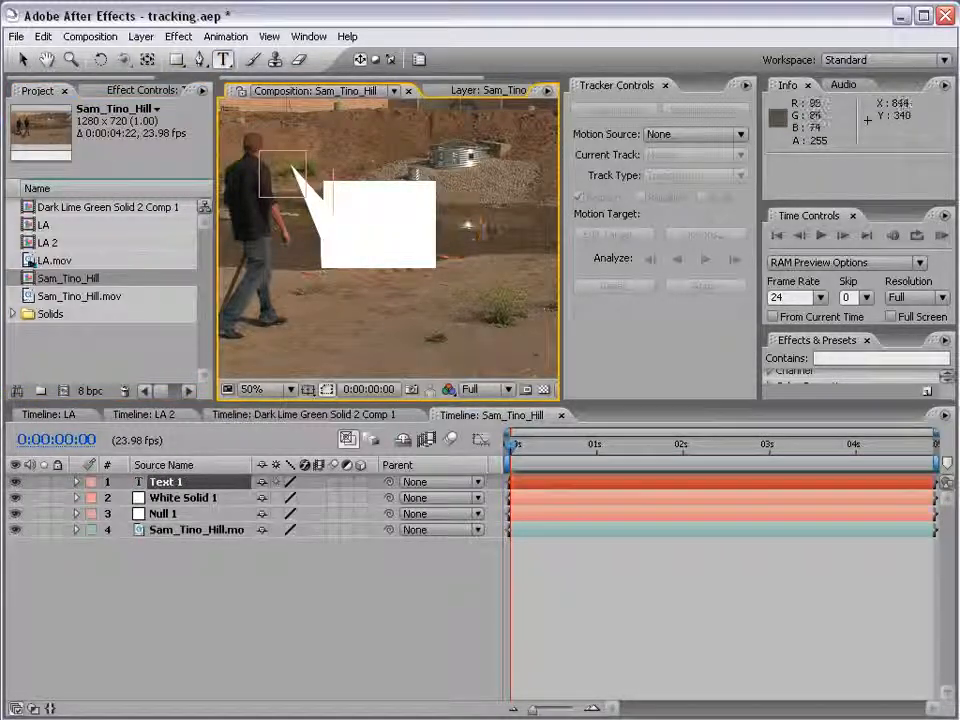
pyautogui.write("I'm")
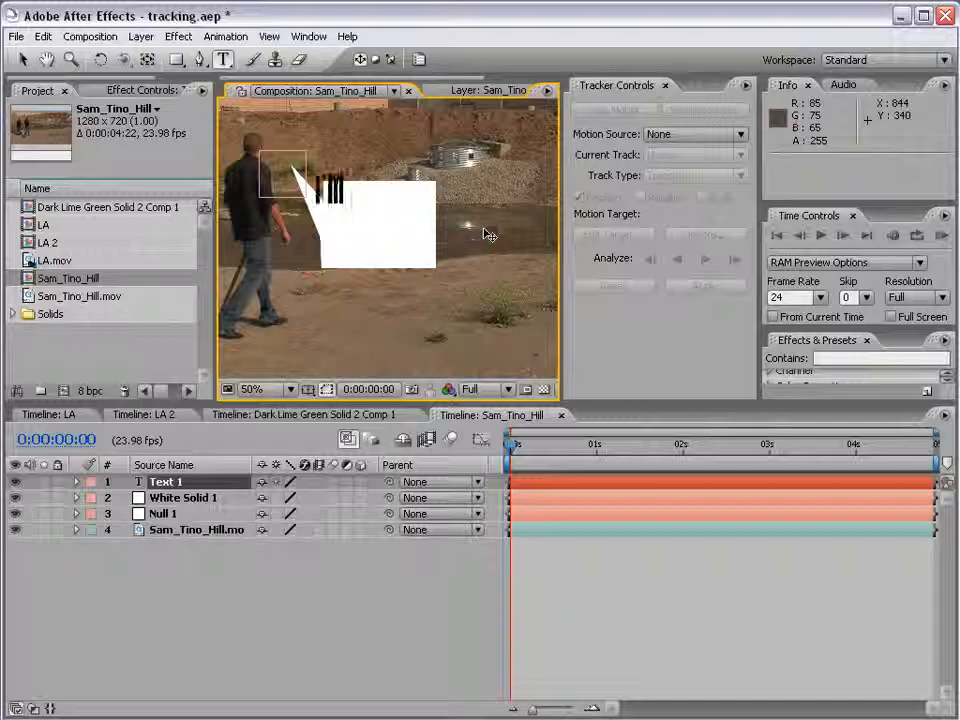
pyautogui.write(' Lost')
pyautogui.click(23, 59)
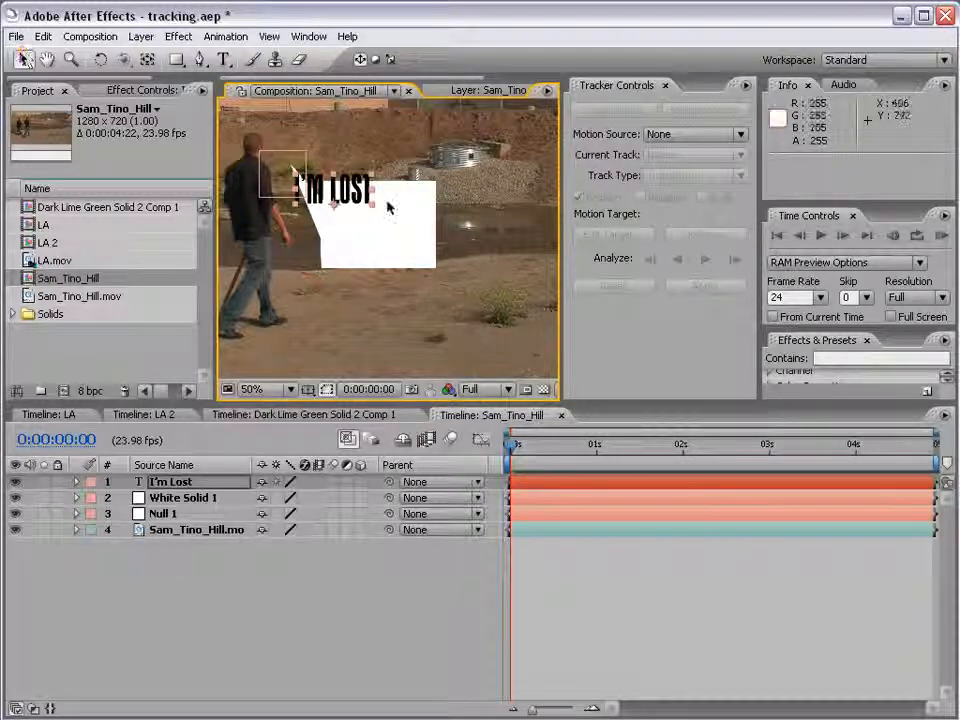
pyautogui.moveTo(355, 191); pyautogui.dragTo(405, 228)
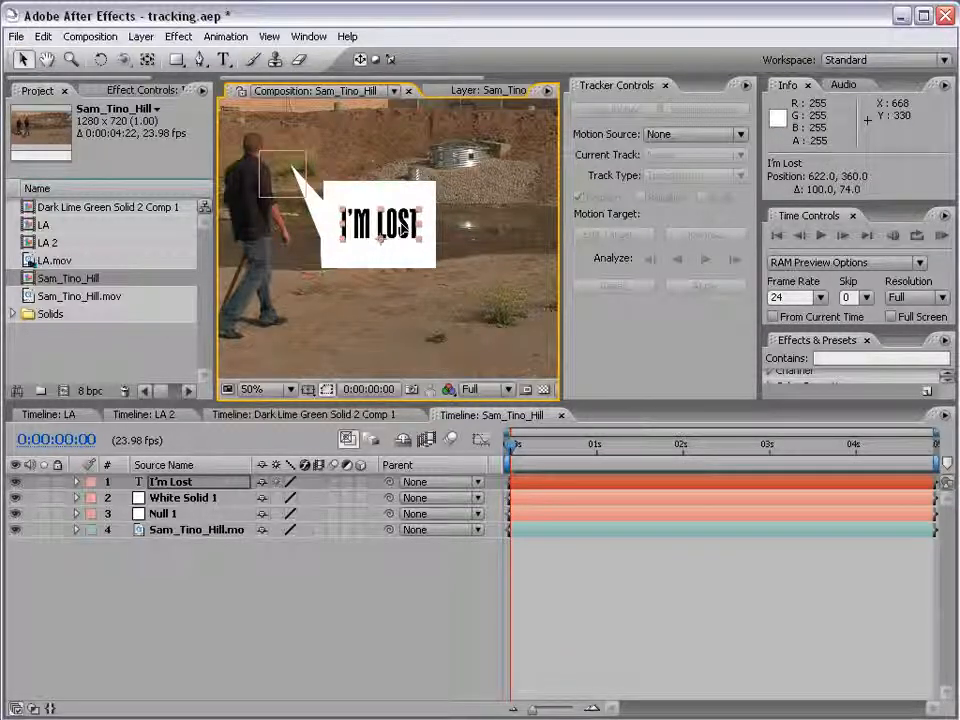
pyautogui.click(600, 583)
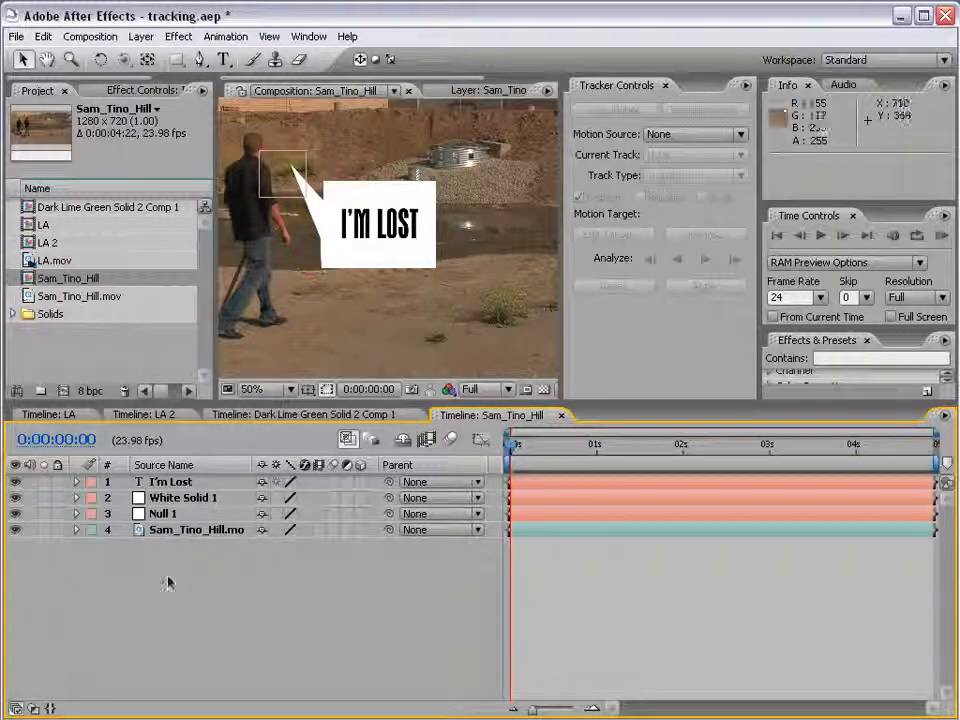
# Parent the I'm Lost text layer and White Solid 1 to Null 1.
pyautogui.click(160, 499)
pyautogui.keyDown('shift'); pyautogui.click(170, 482); pyautogui.keyUp('shift')
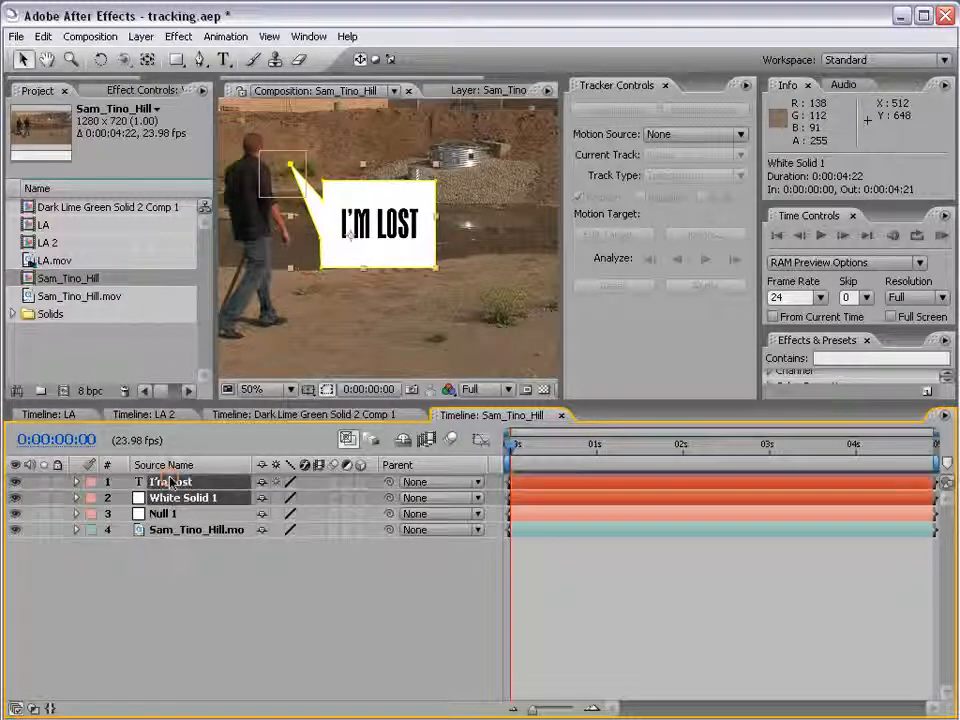
pyautogui.click(170, 498)
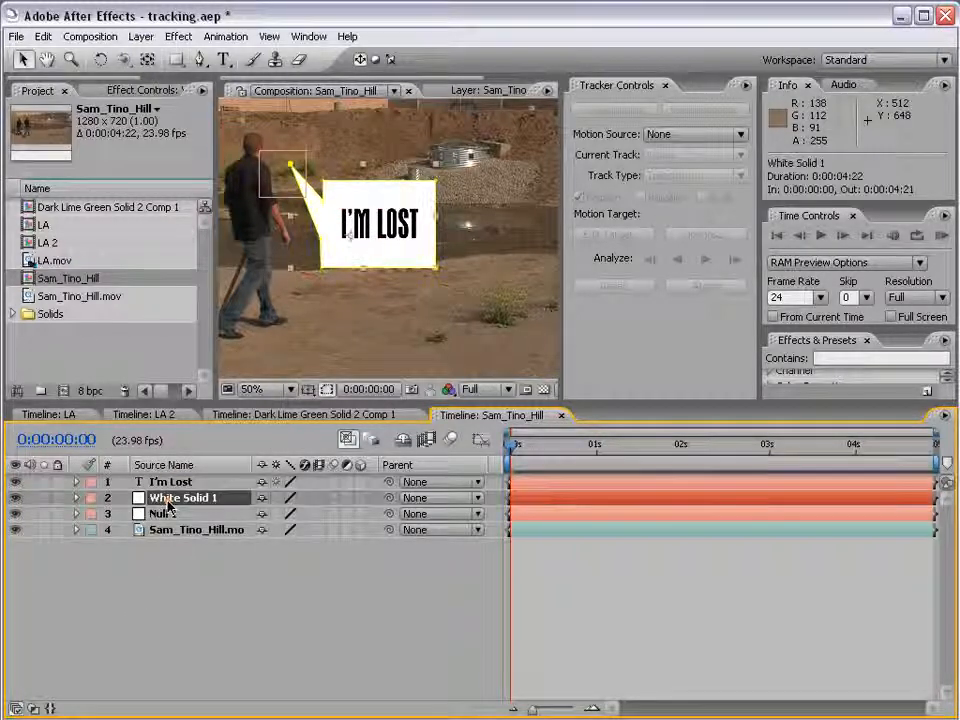
pyautogui.keyDown('shift'); pyautogui.click(172, 483); pyautogui.keyUp('shift')
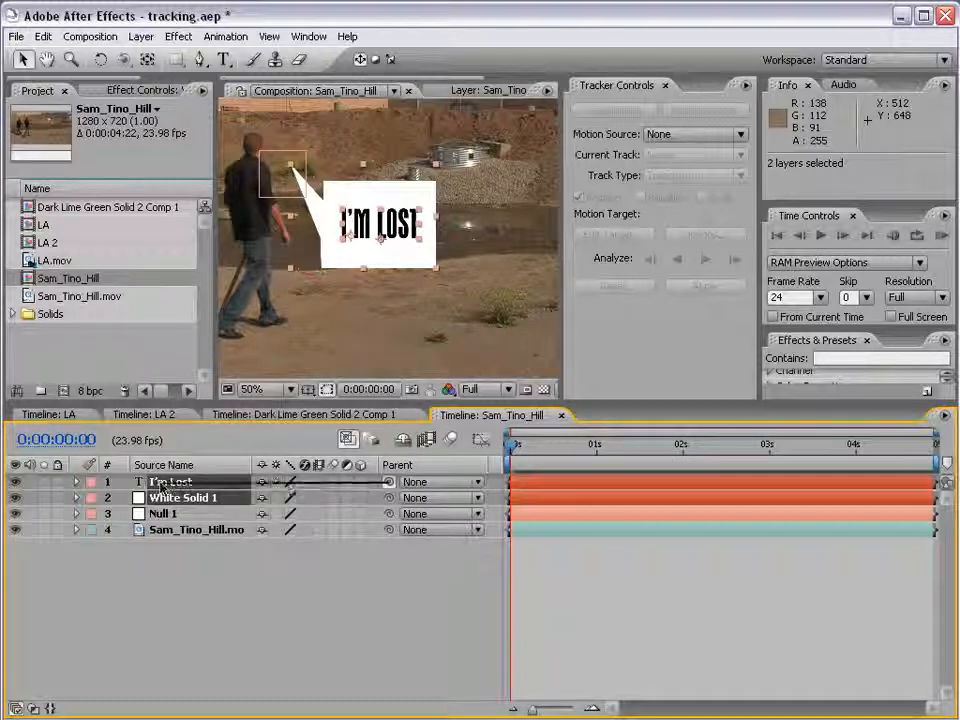
pyautogui.moveTo(160, 486); pyautogui.dragTo(180, 517)
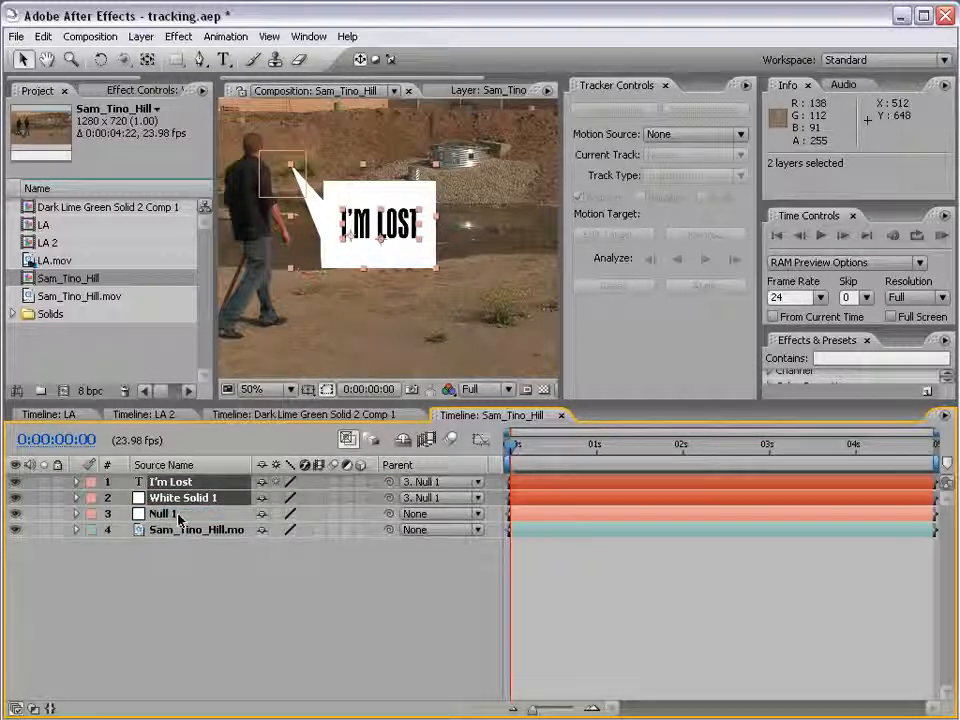
pyautogui.click(246, 604)
# Preview the Sam_Tino_Hill composition in an enlarged view to check how the bubble and text follow the man.
pyautogui.scroll(-2, 311, 285)
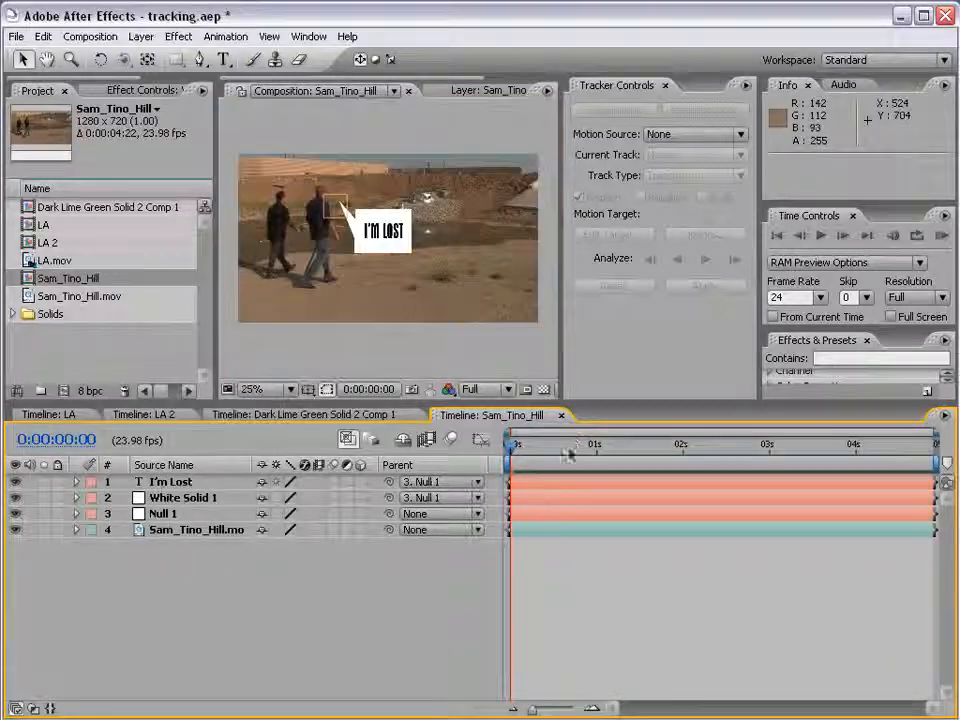
pyautogui.press('`')
pyautogui.press('space')
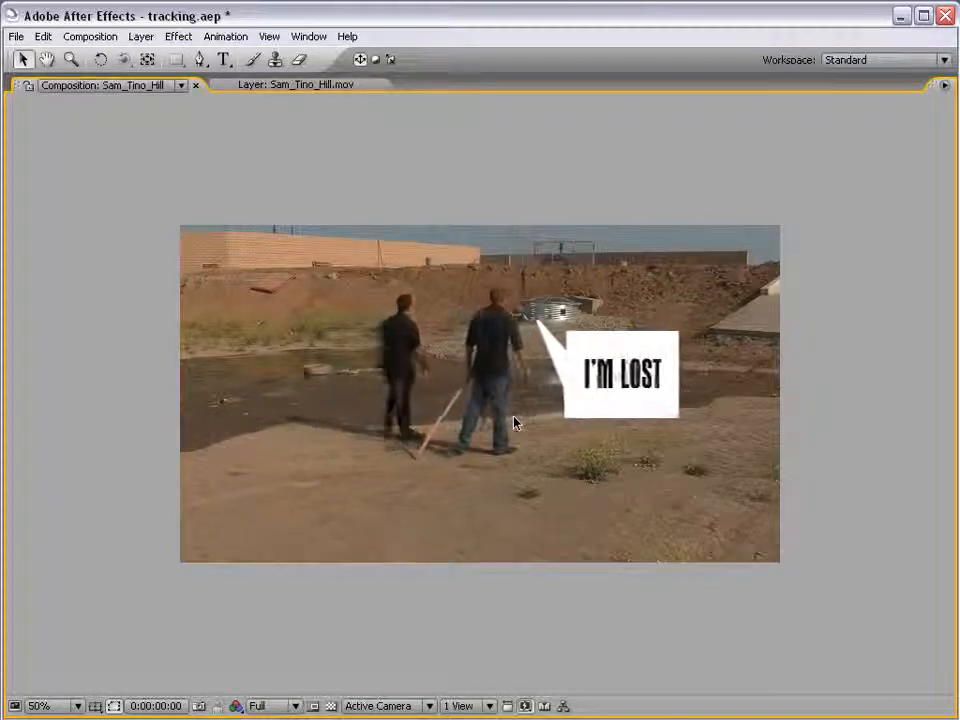
pyautogui.press('`')
pyautogui.press(',')
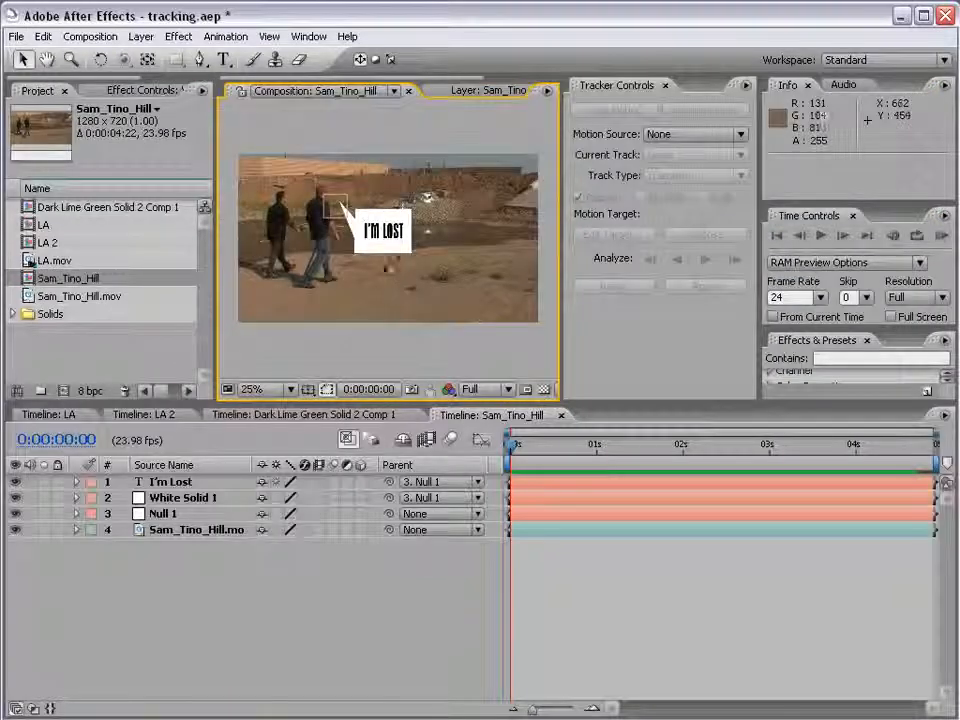
# Hide the Null 1 layer so its outline does not show in the composition.
pyautogui.click(160, 513)
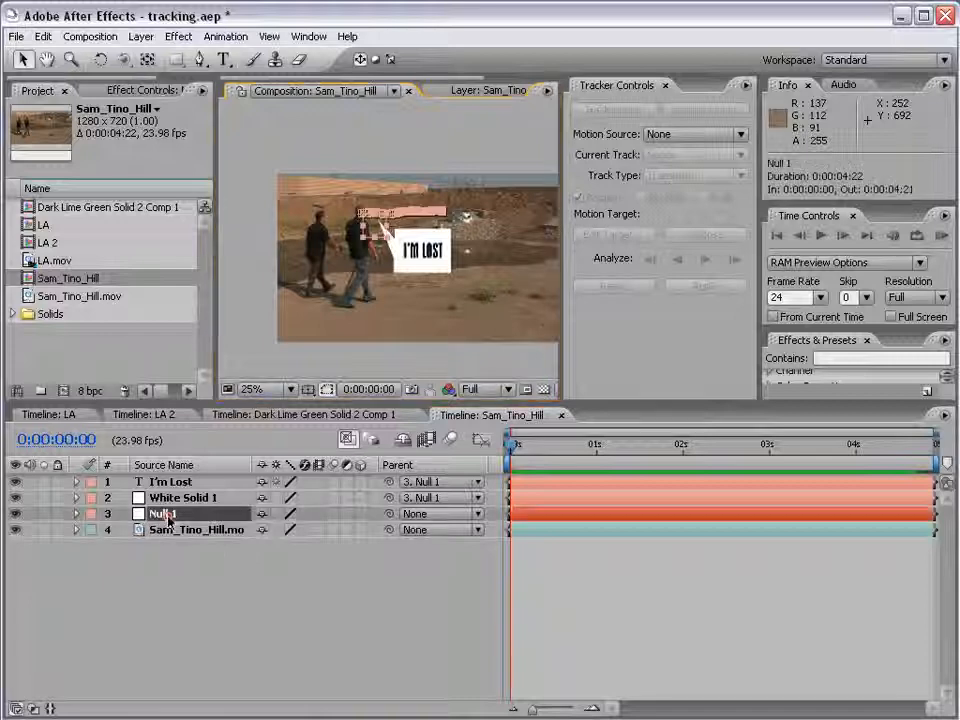
pyautogui.press('.')
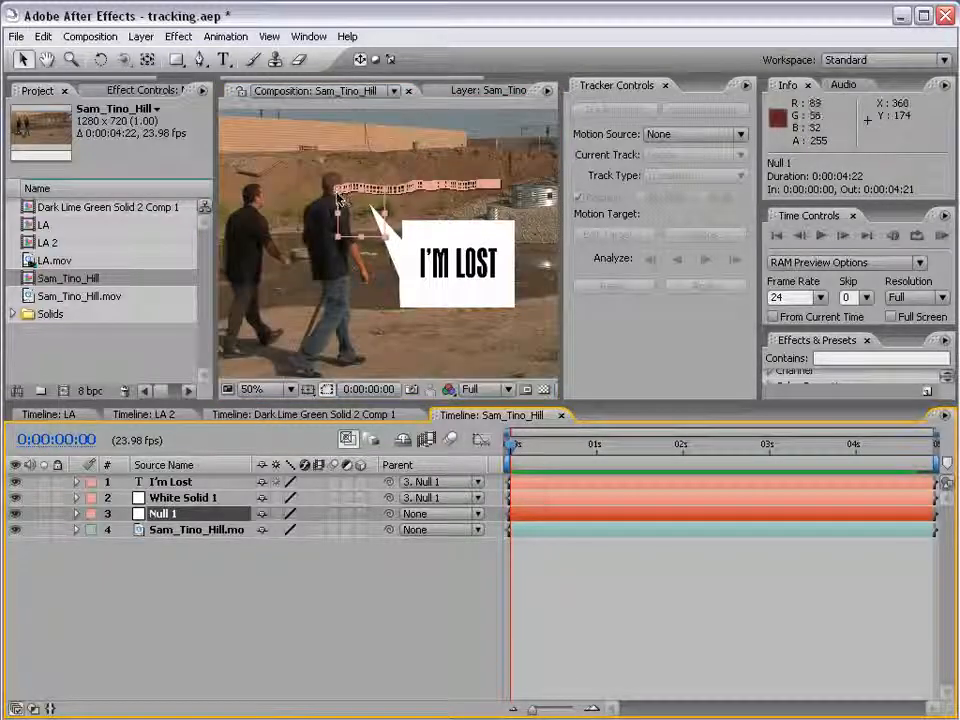
pyautogui.click(16, 513)
pyautogui.click(236, 572)
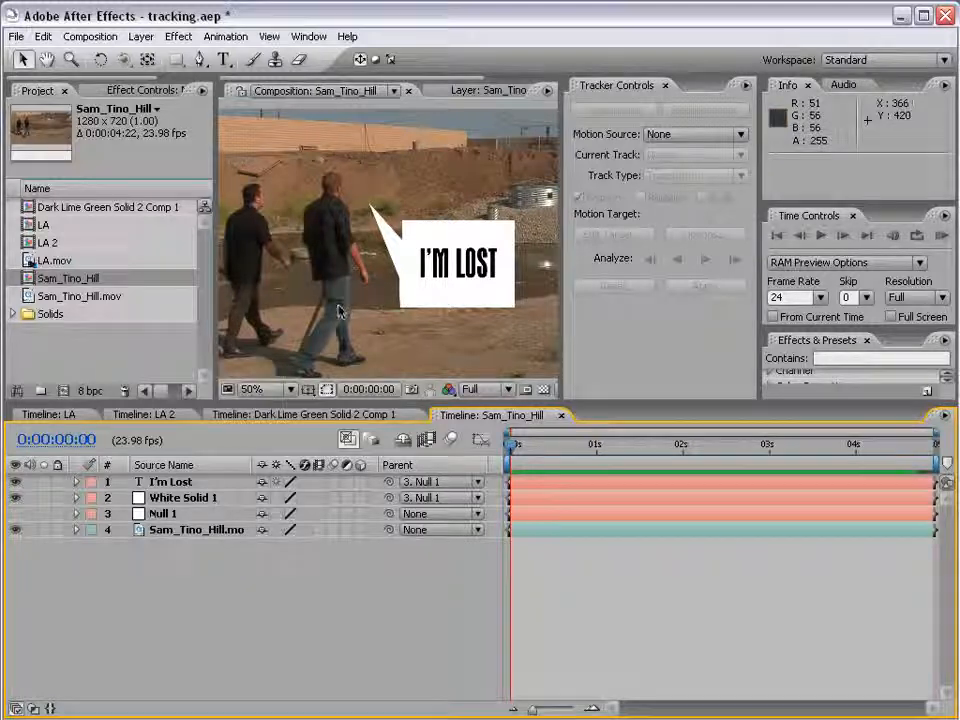
# Shift White Solid 1 and the I'm Lost text together slightly up and closer to the man's head.
pyautogui.click(163, 498)
pyautogui.keyDown('shift'); pyautogui.click(170, 481); pyautogui.keyUp('shift')
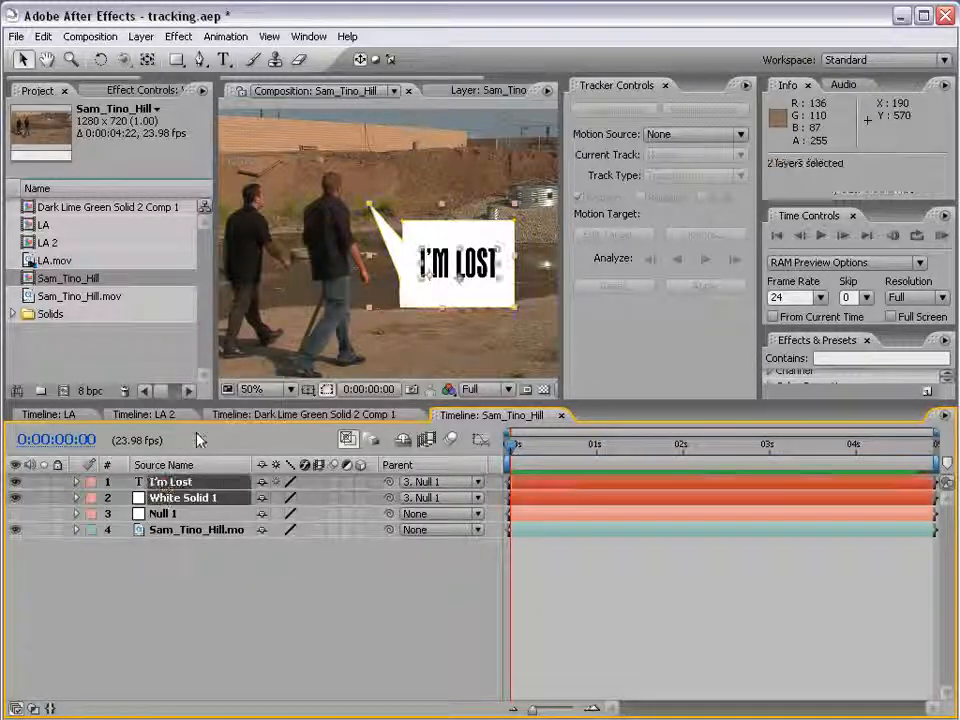
pyautogui.moveTo(431, 290); pyautogui.dragTo(425, 283)
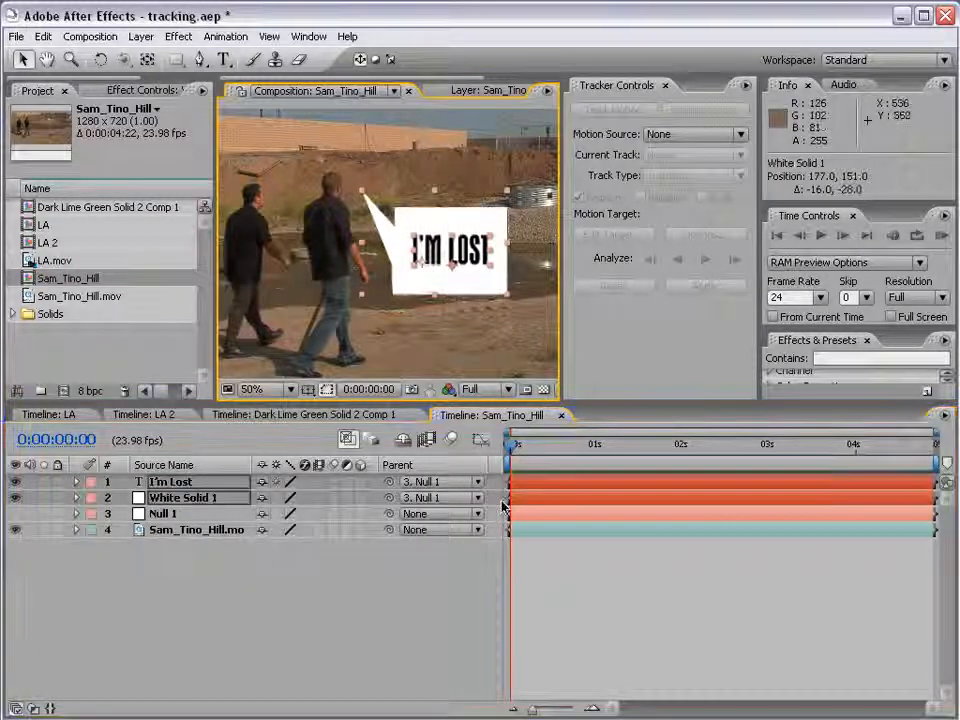
pyautogui.click(236, 564)
# Reshape the bubble's tail to point down toward the man, and raise White Solid 1 and the text above his head.
pyautogui.click(180, 498)
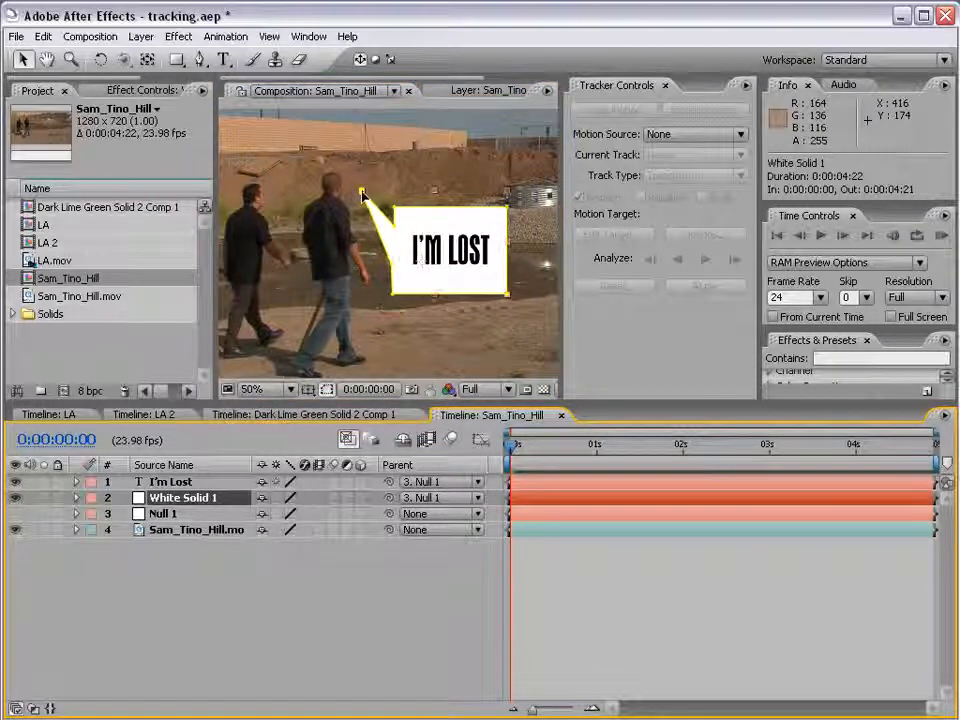
pyautogui.moveTo(362, 191); pyautogui.dragTo(404, 200)
pyautogui.keyDown('shift'); pyautogui.click(170, 481); pyautogui.keyUp('shift')
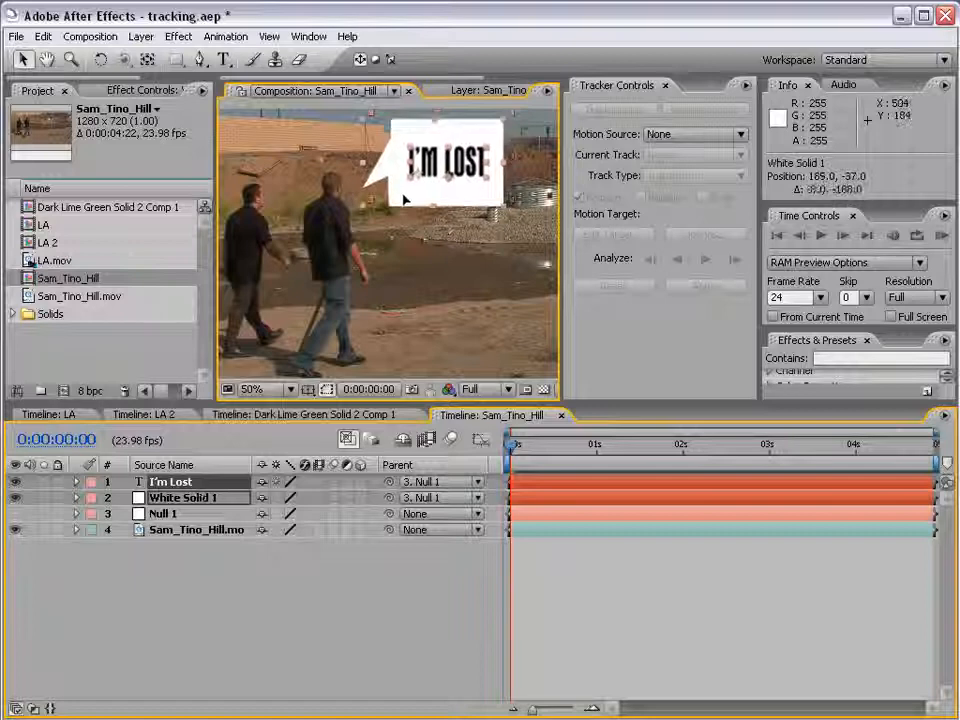
# Preview the composition to check the raised bubble's motion with the walking man.
pyautogui.scroll(-1, 416, 324)
pyautogui.click(544, 572)
pyautogui.press('KP_0')
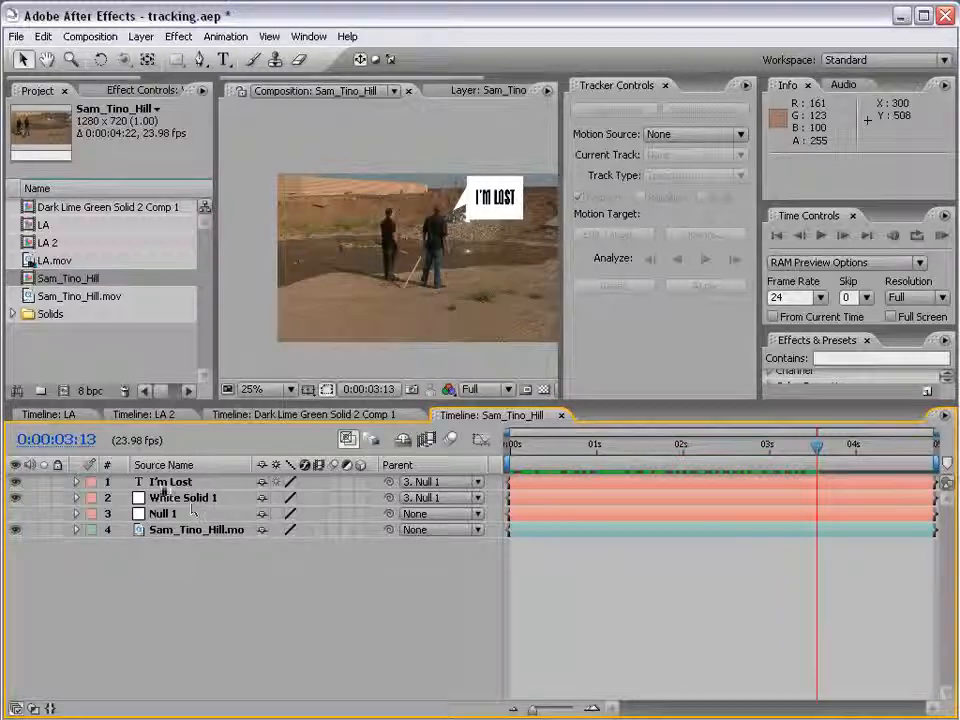
# Add a Drop Shadow effect to White Solid 1 with Distance 14 and Softness 21.
pyautogui.scroll(1, 446, 281)
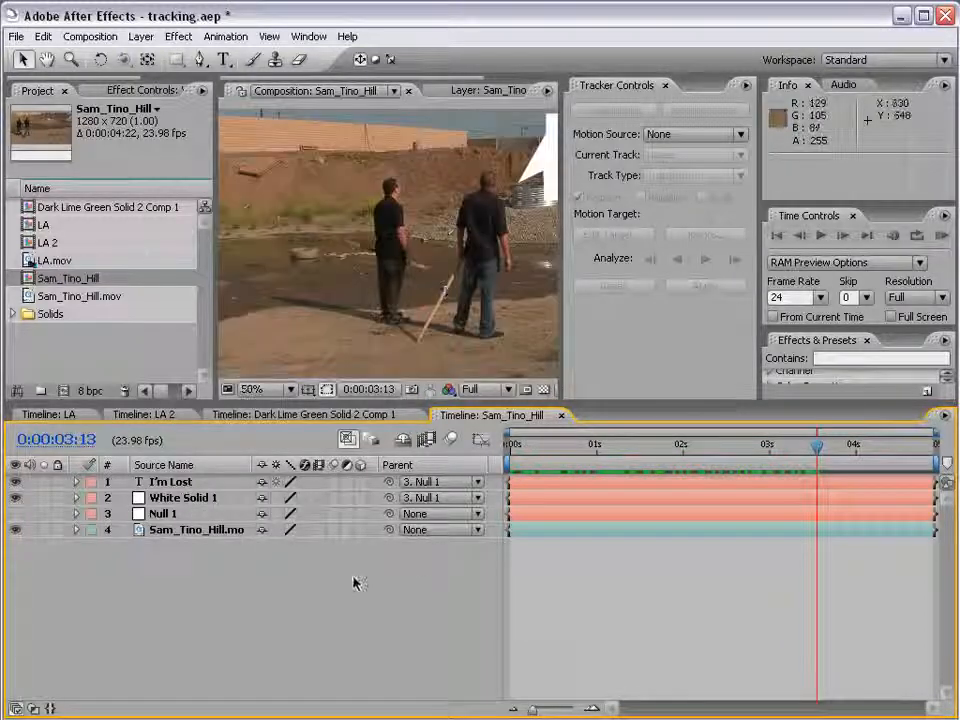
pyautogui.click(175, 500)
pyautogui.press('h')
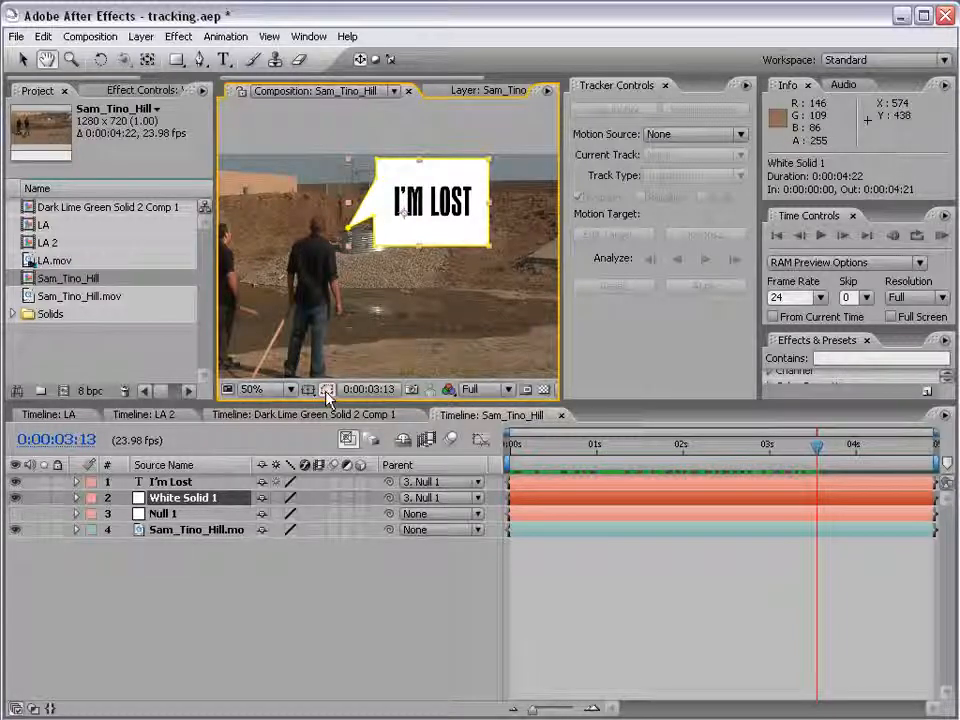
pyautogui.press('v')
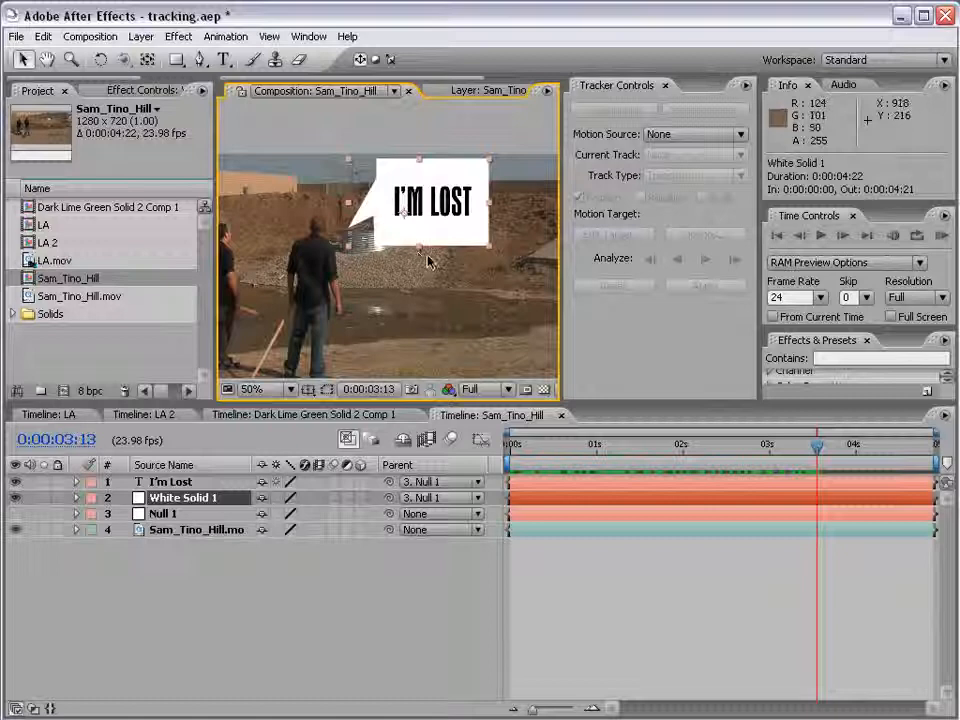
pyautogui.click(182, 37)
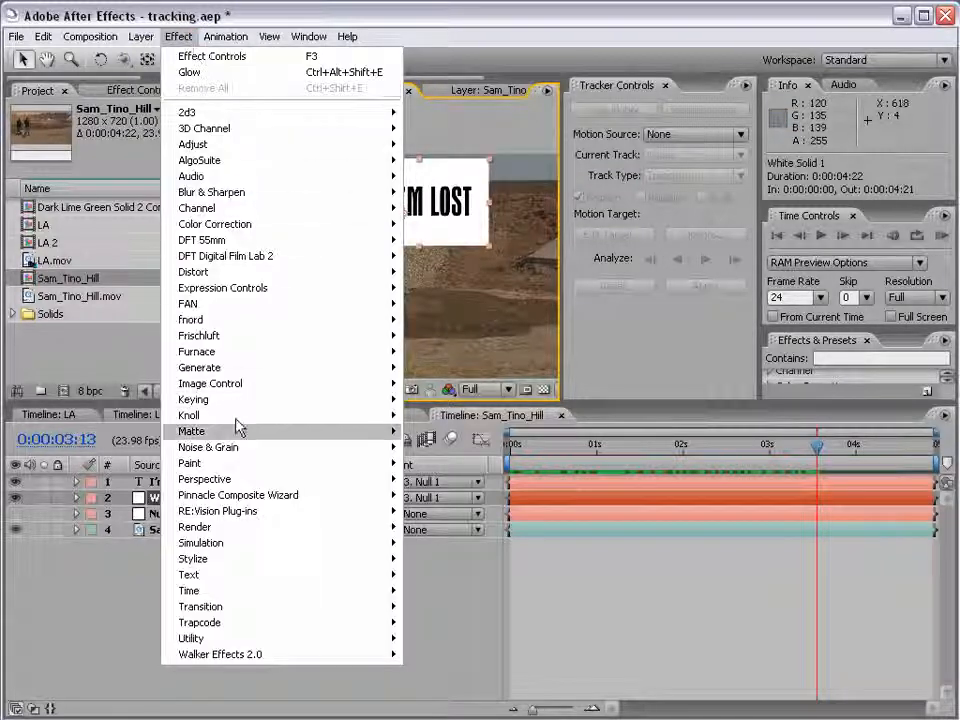
pyautogui.moveTo(205, 479)
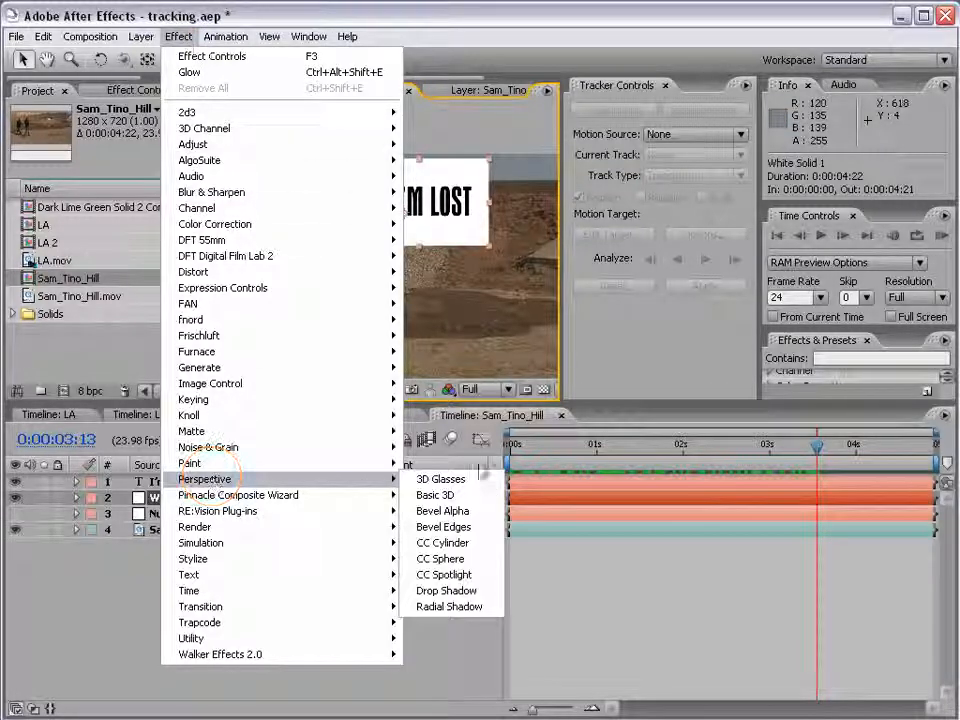
pyautogui.click(466, 591)
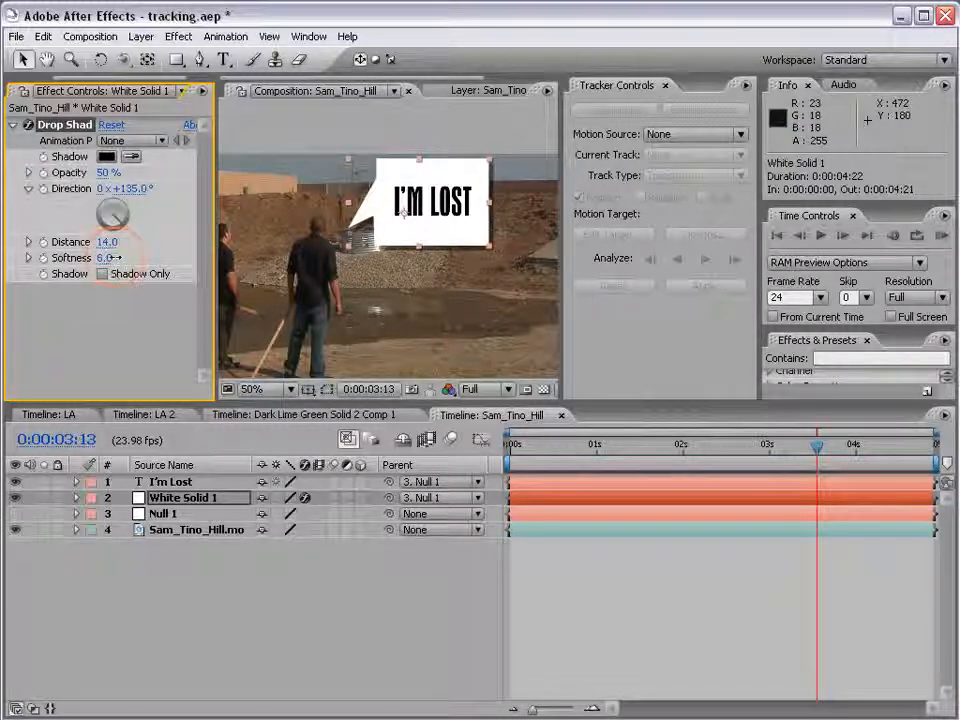
pyautogui.moveTo(116, 257); pyautogui.dragTo(131, 257)
pyautogui.click(410, 567)
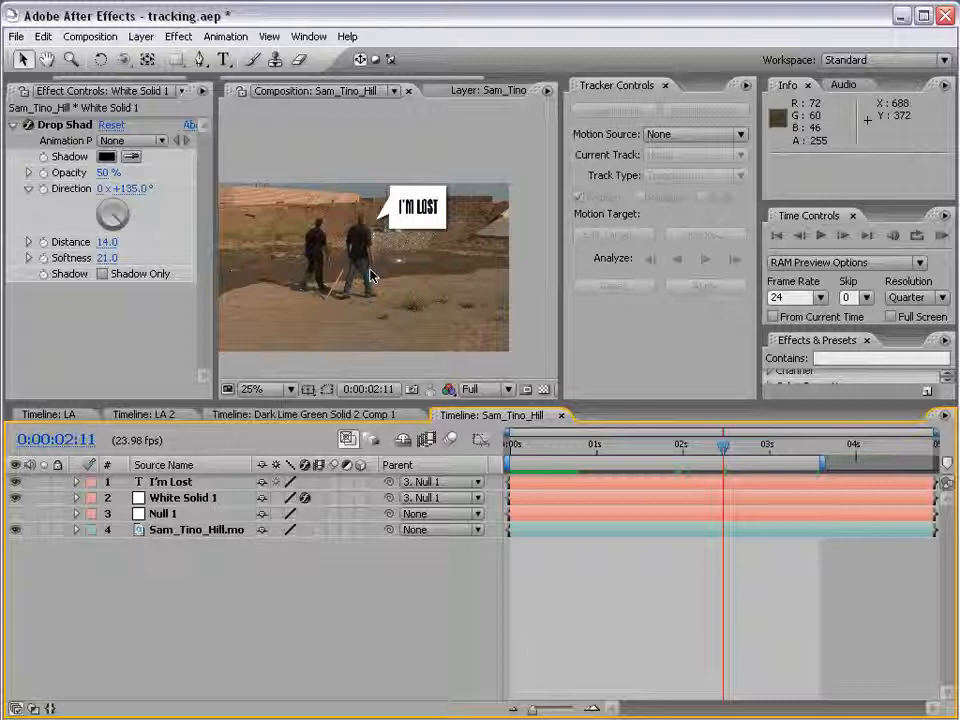
# Create a black (000000) solid layer of 1280 x 720 pixels in the Sam_Tino_Hill composition.
pyautogui.press('space')
pyautogui.moveTo(335, 285); pyautogui.dragTo(357, 270)
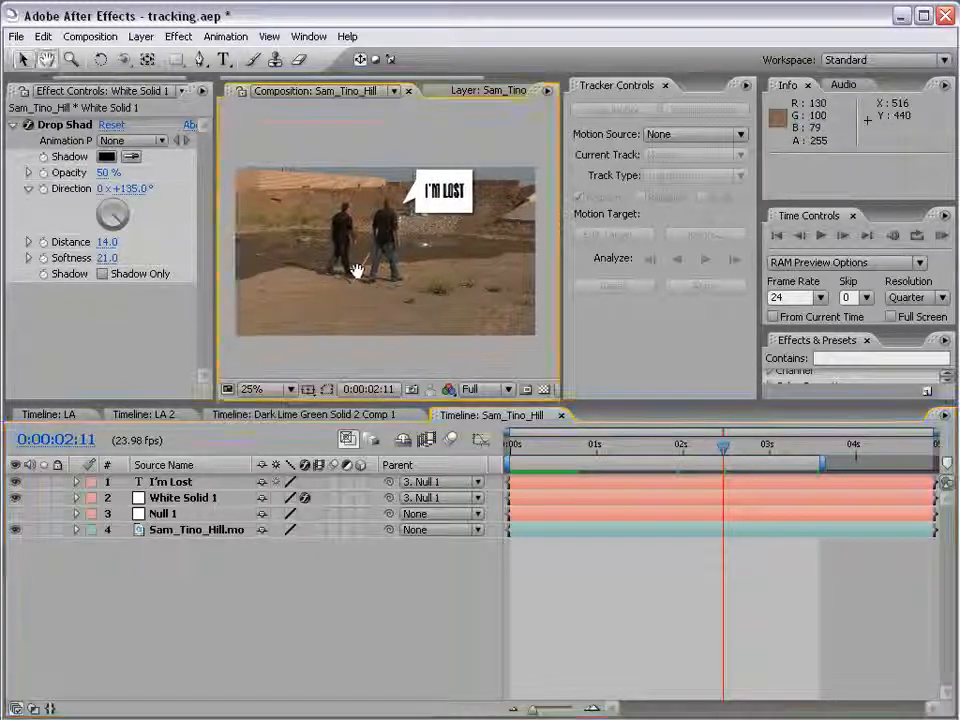
pyautogui.click(141, 36)
pyautogui.moveTo(200, 57)
pyautogui.click(400, 74)
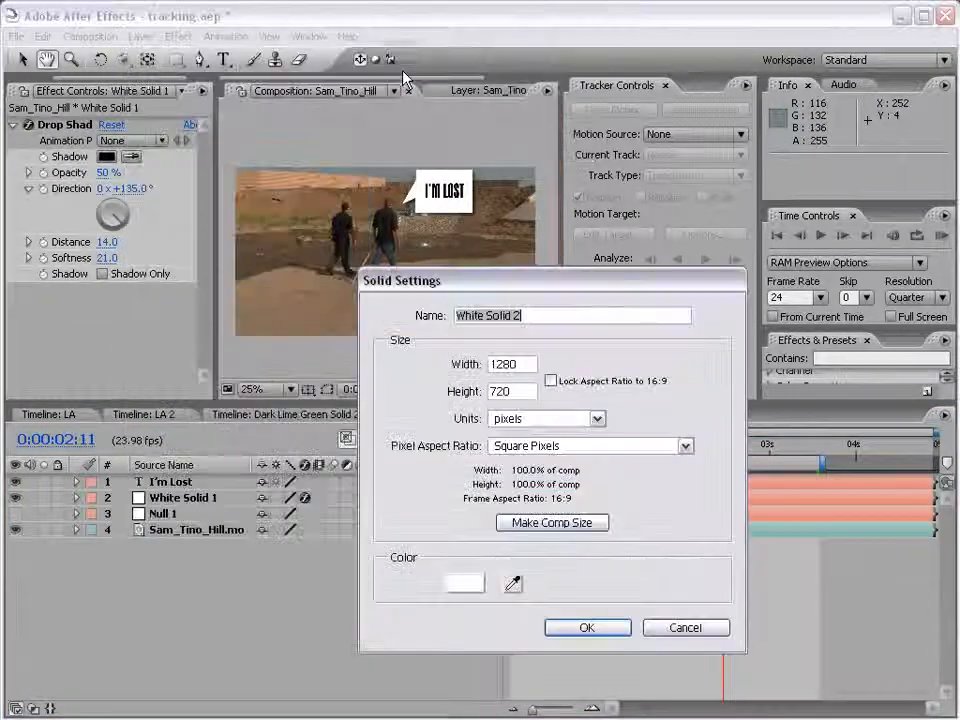
pyautogui.click(464, 582)
pyautogui.moveTo(467, 574); pyautogui.dragTo(539, 625)
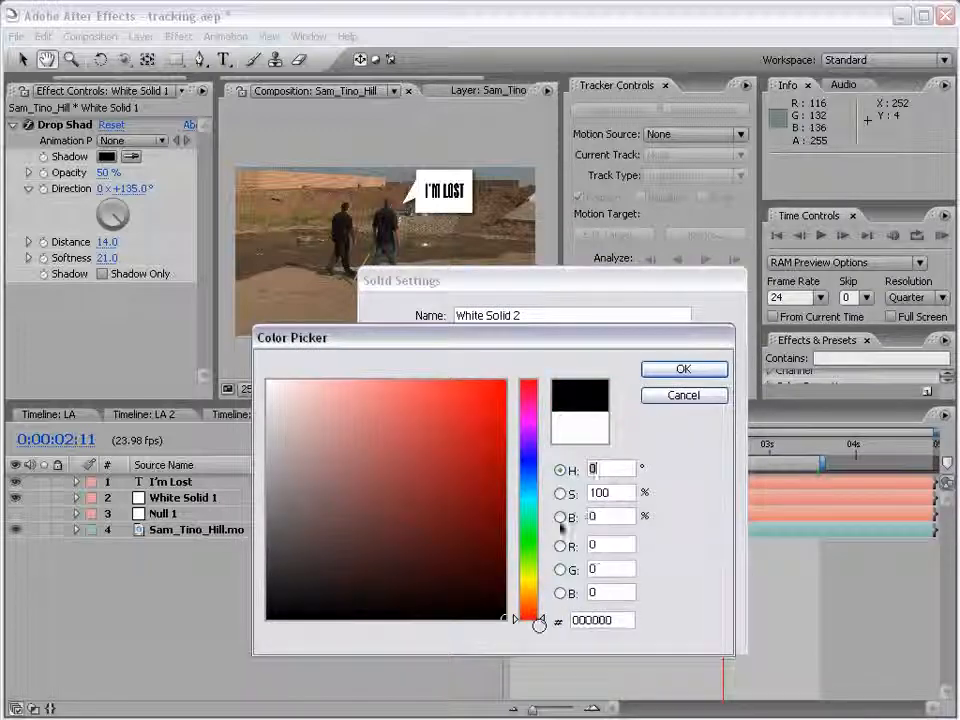
pyautogui.click(678, 370)
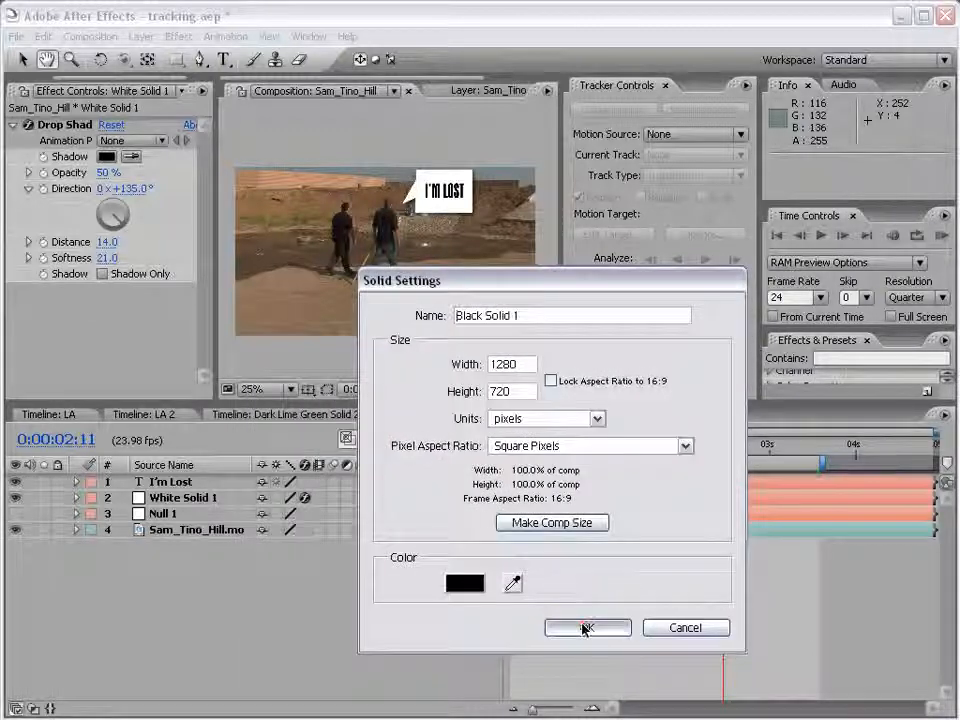
pyautogui.click(585, 628)
# Apply the Lens Flare effect to Black Solid 1 and move its flare center to 988, 484.
pyautogui.click(179, 37)
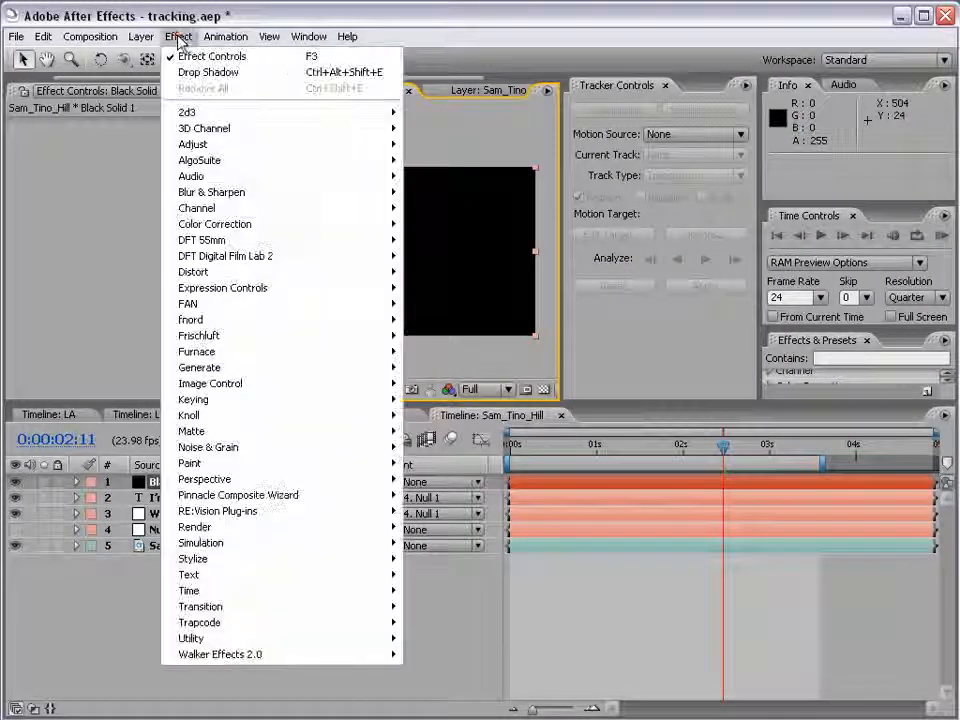
pyautogui.moveTo(337, 370)
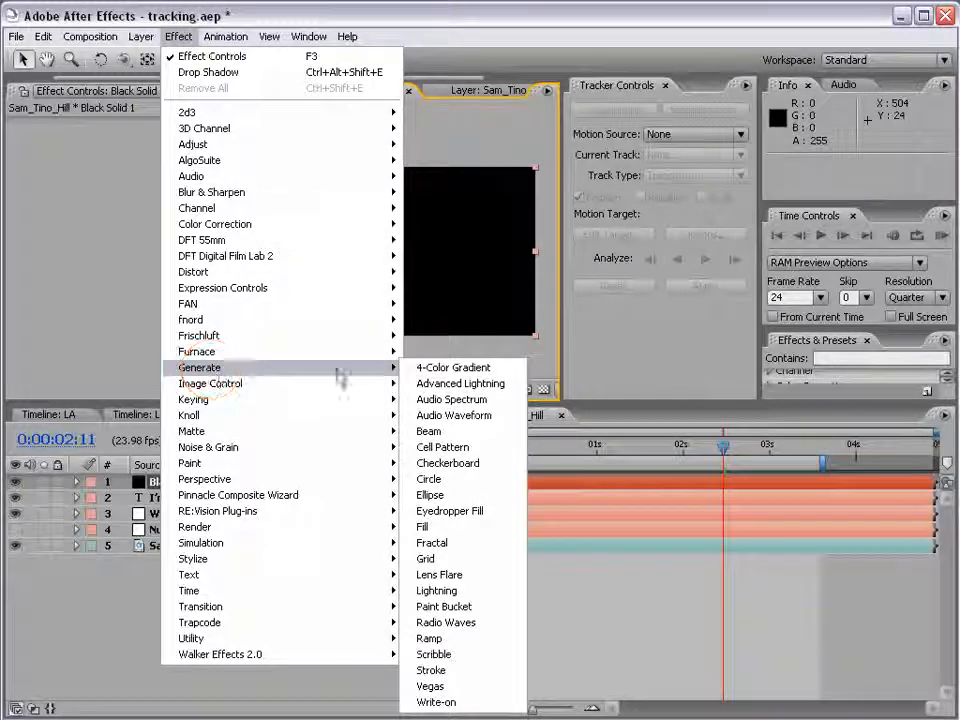
pyautogui.click(478, 576)
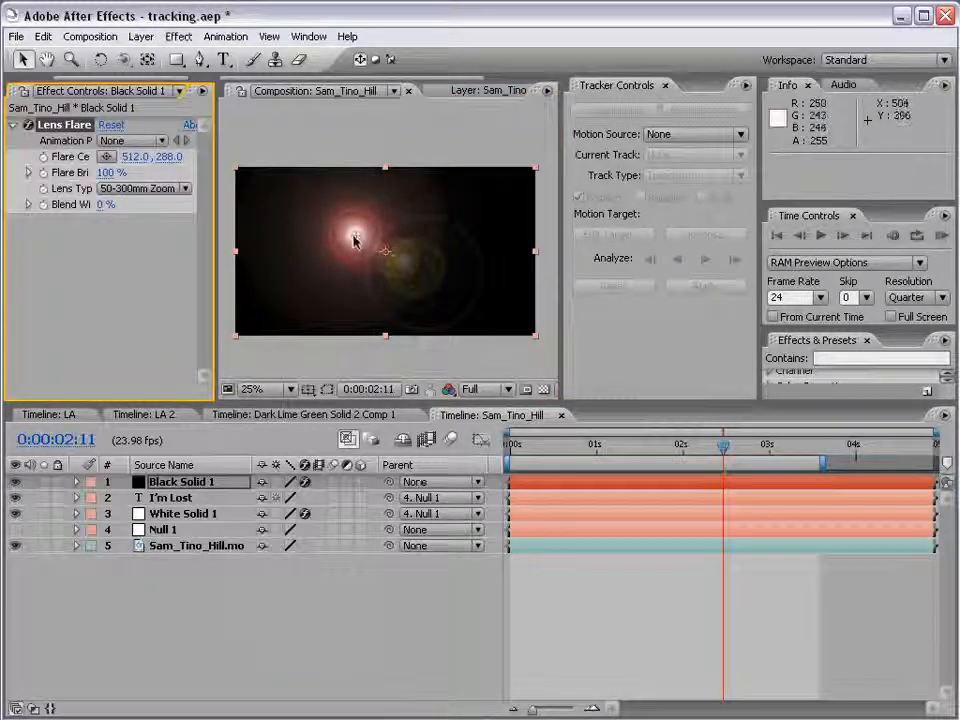
pyautogui.moveTo(356, 236); pyautogui.dragTo(470, 285)
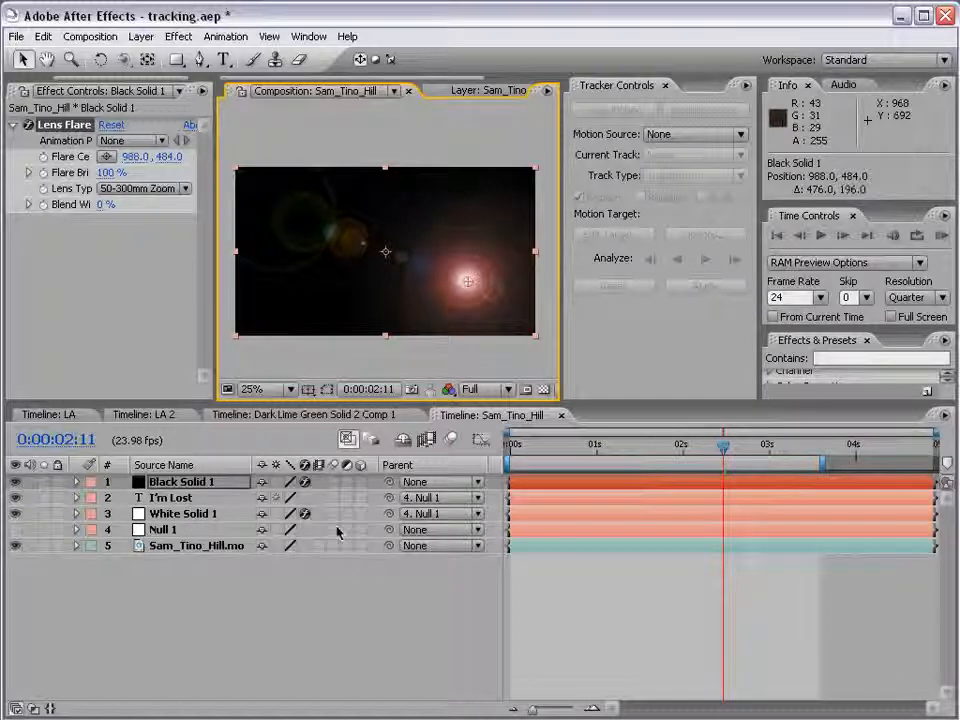
# Set Black Solid 1's blending mode to Screen and move the flare center beside the tracked man's head at 676, 172.
pyautogui.press('F4')
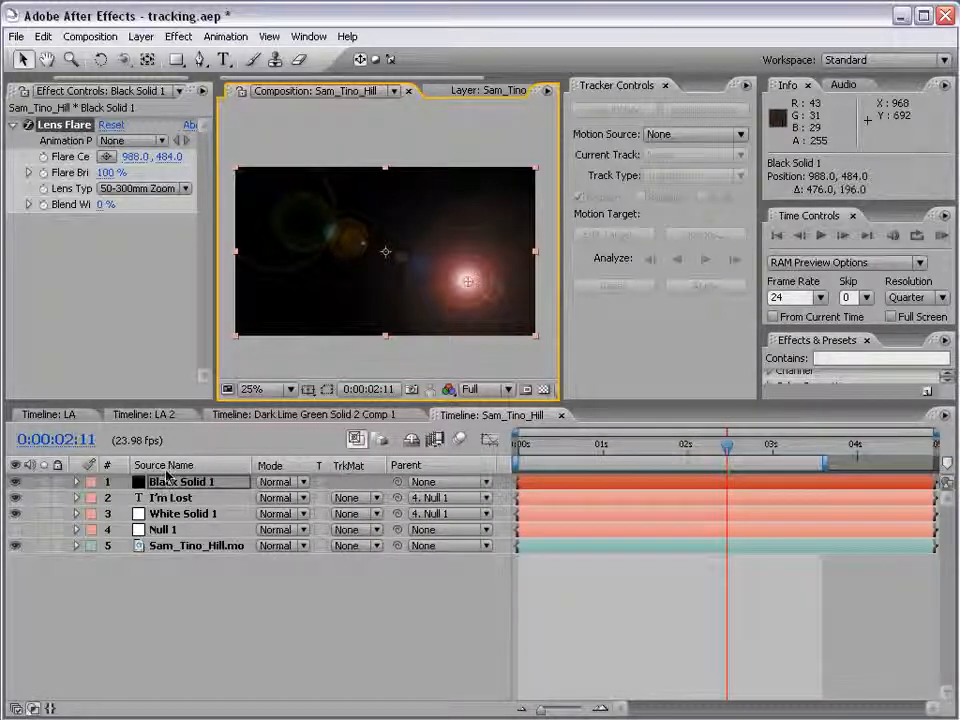
pyautogui.click(276, 482)
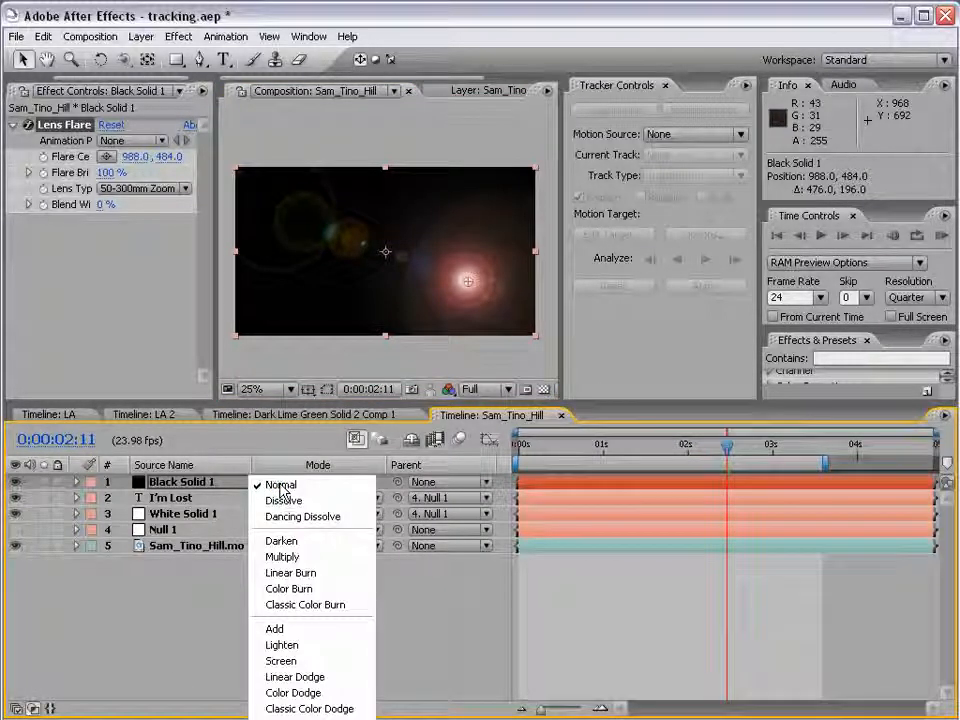
pyautogui.click(281, 660)
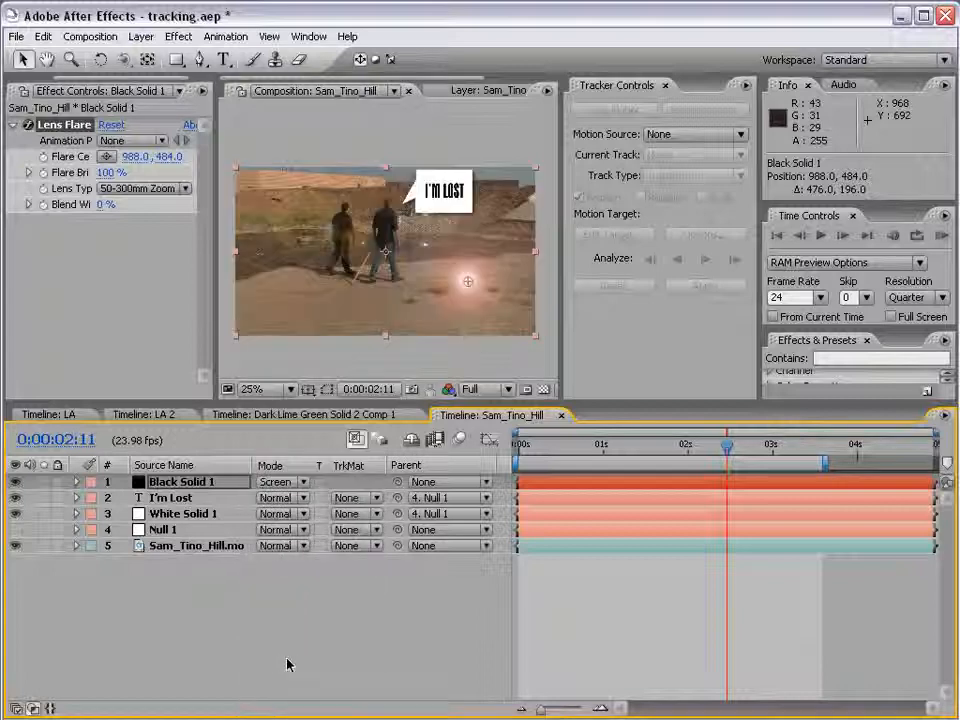
pyautogui.moveTo(466, 281); pyautogui.dragTo(394, 203)
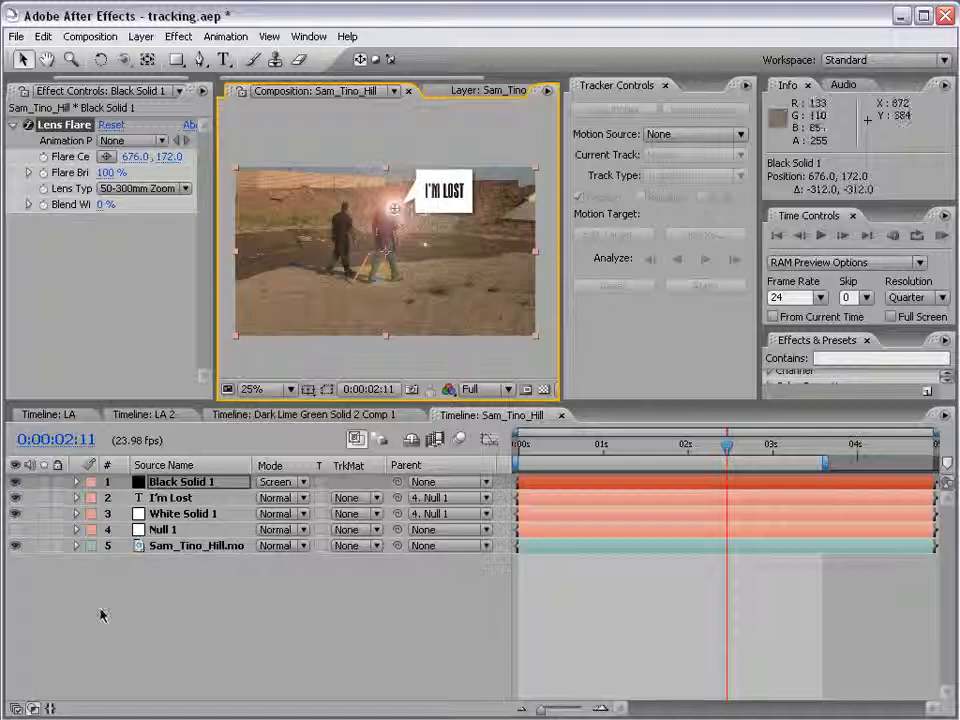
# Hide the I'm Lost and White Solid 1 layers in the composition.
pyautogui.click(161, 514)
pyautogui.click(161, 498)
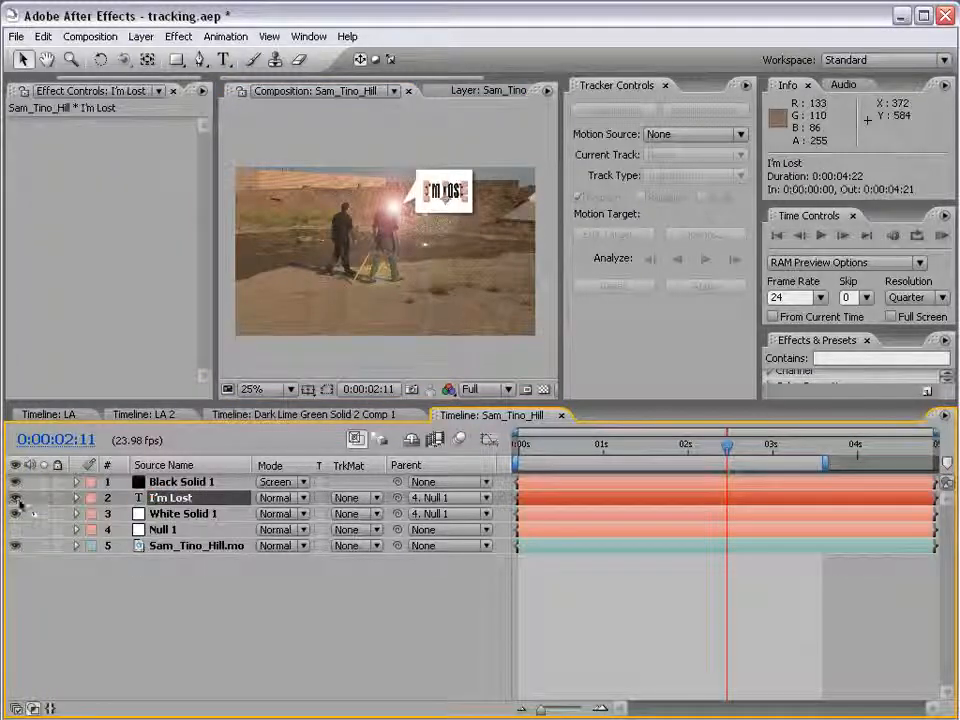
pyautogui.moveTo(20, 504); pyautogui.dragTo(17, 514)
# Refine the lens flare's placement on the tracked man's head by moving the flare center to 662, 166.
pyautogui.scroll(1, 407, 242)
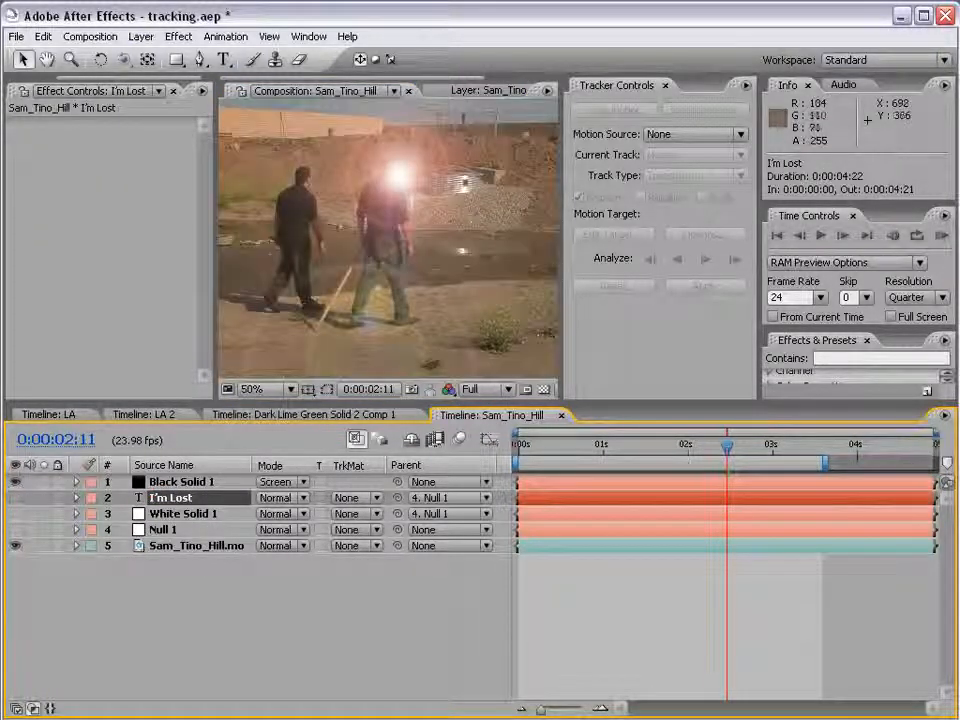
pyautogui.hotkey('ctrl', 'Up')
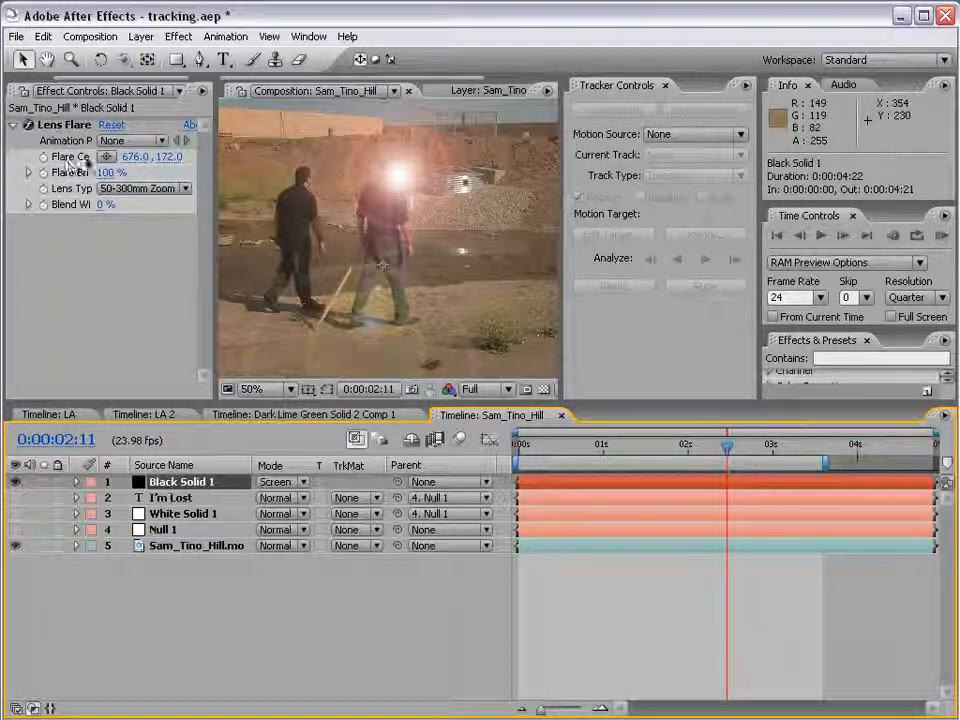
pyautogui.moveTo(214, 178); pyautogui.dragTo(283, 178)
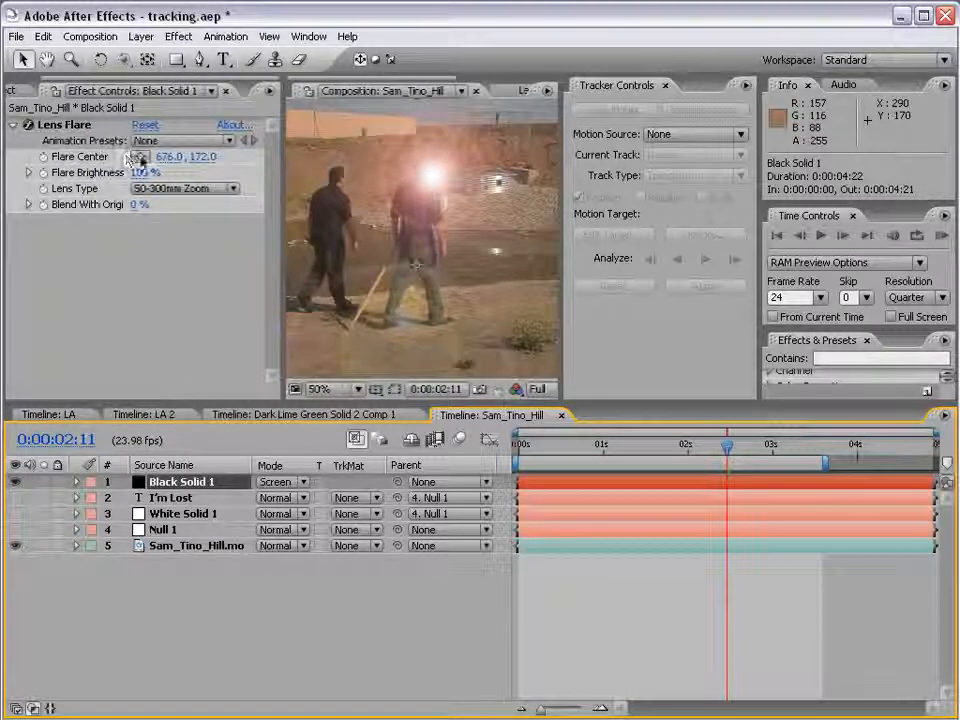
pyautogui.click(86, 127)
pyautogui.moveTo(434, 177)
pyautogui.mouseDown()
pyautogui.moveTo(381, 190)
pyautogui.moveTo(424, 184)
pyautogui.moveTo(426, 175)
pyautogui.mouseUp()
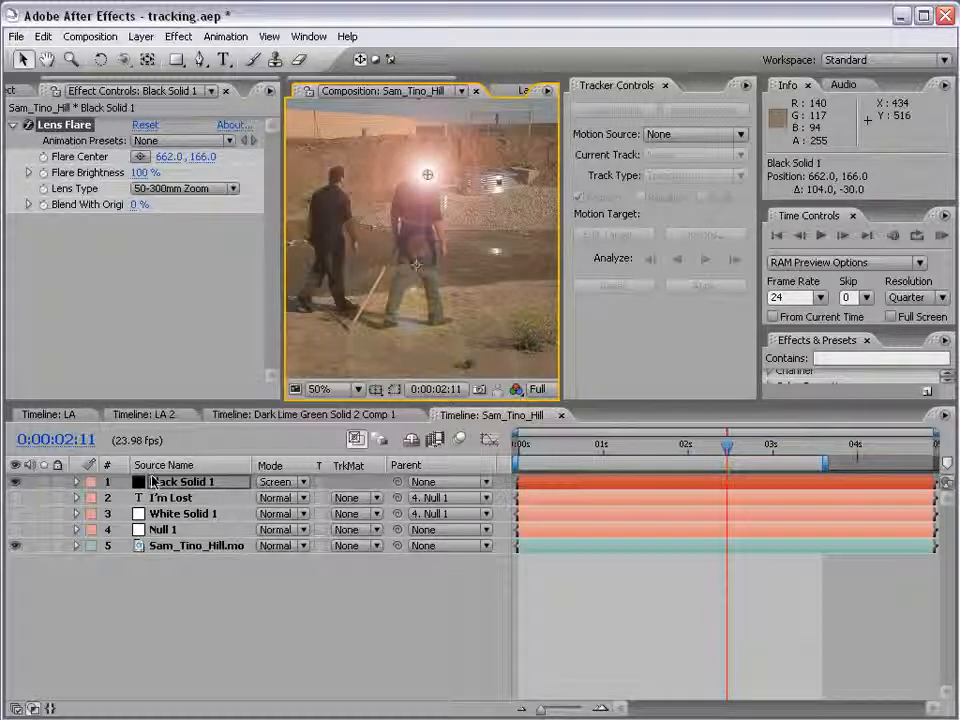
# Reveal Null 1's Position property and Black Solid 1's Lens Flare properties in an enlarged timeline.
pyautogui.click(155, 530)
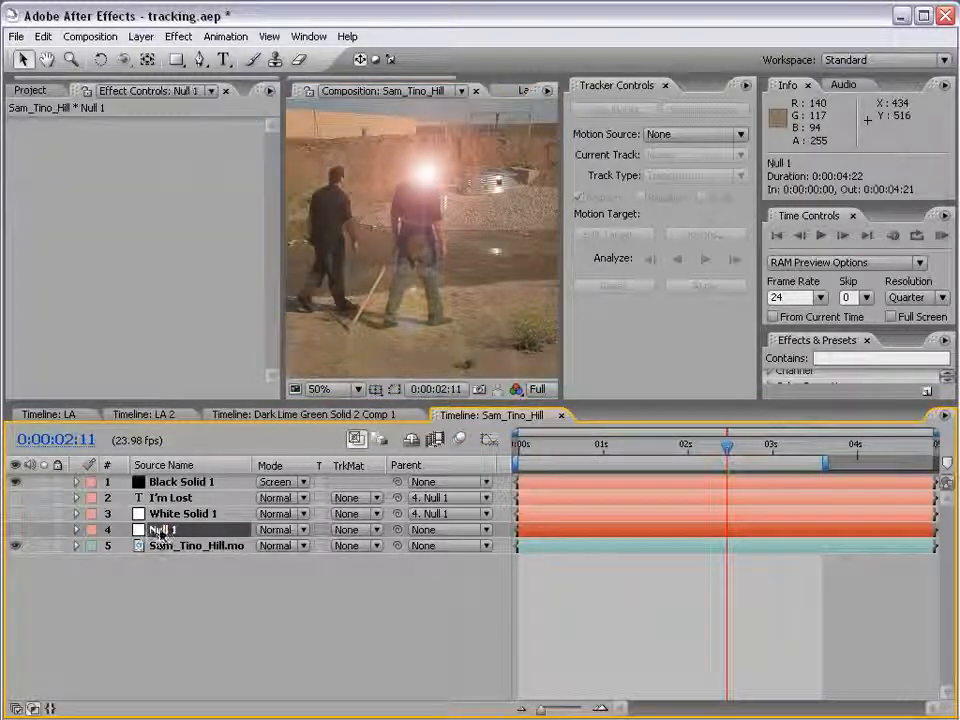
pyautogui.press('p')
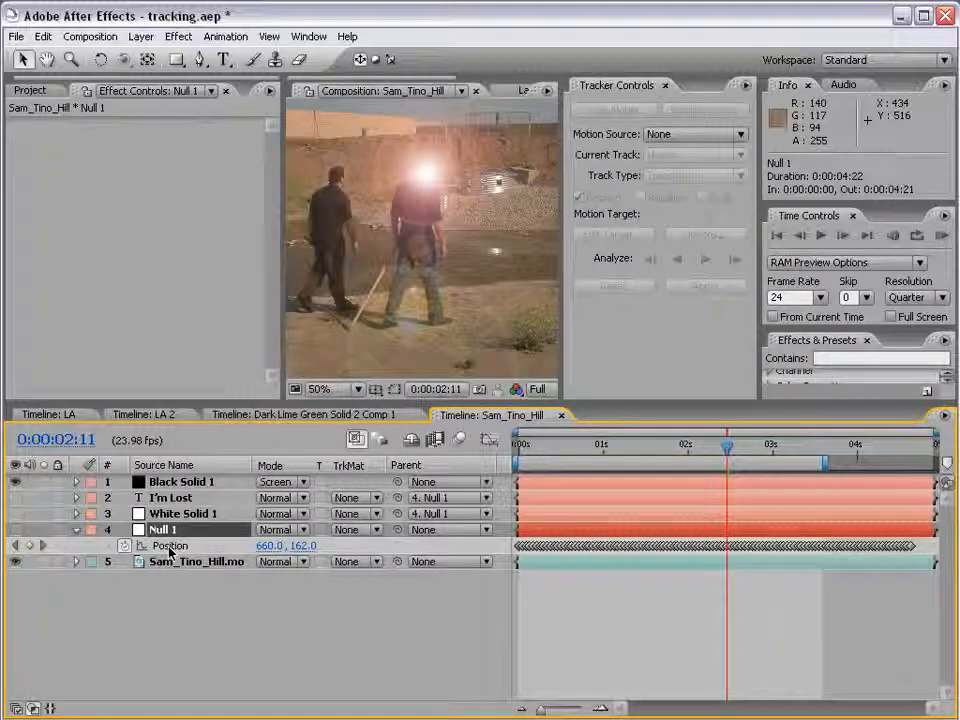
pyautogui.click(176, 483)
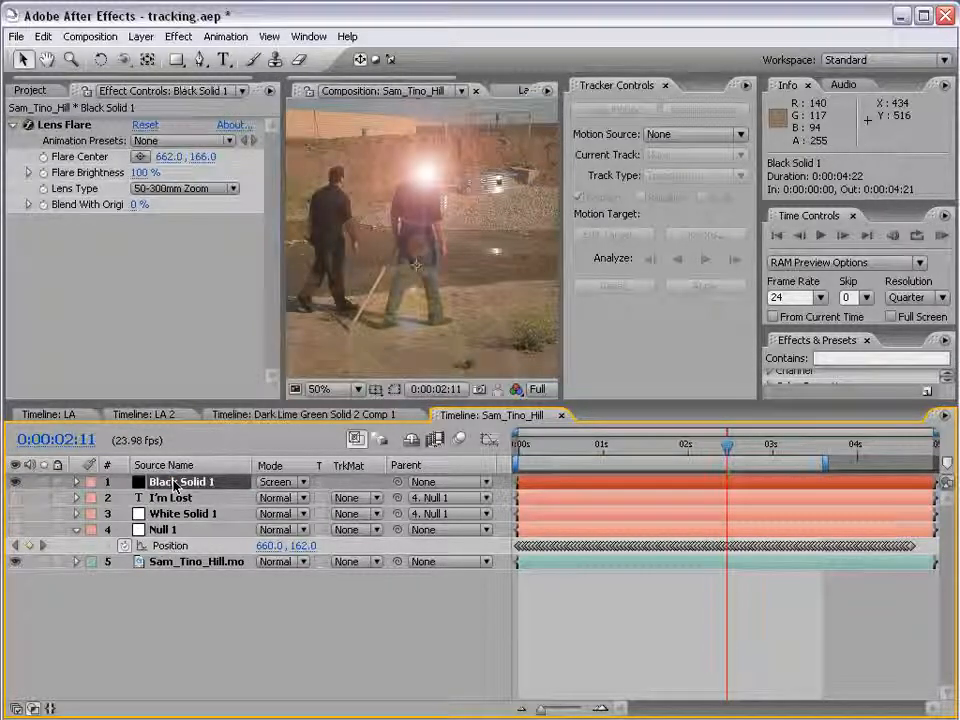
pyautogui.click(77, 482)
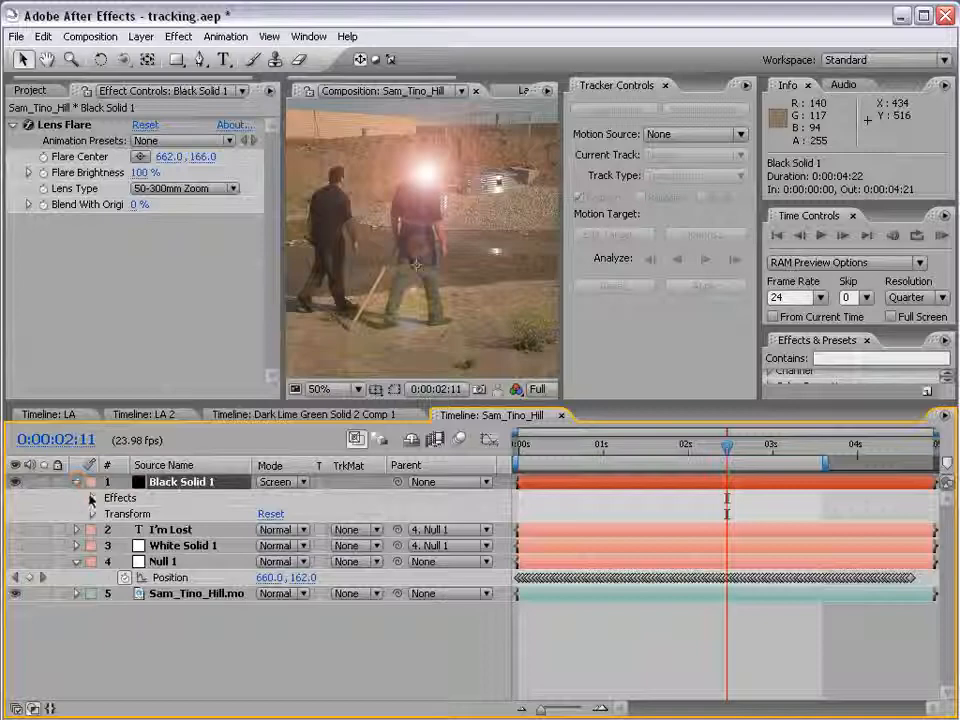
pyautogui.click(92, 498)
pyautogui.click(107, 513)
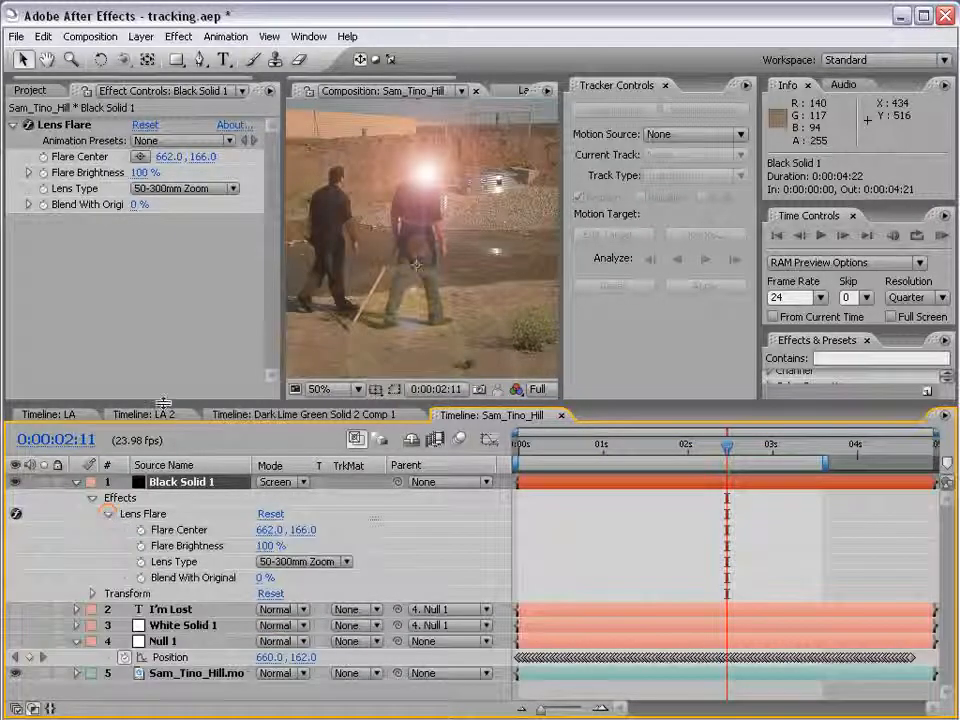
pyautogui.moveTo(163, 403); pyautogui.dragTo(163, 348)
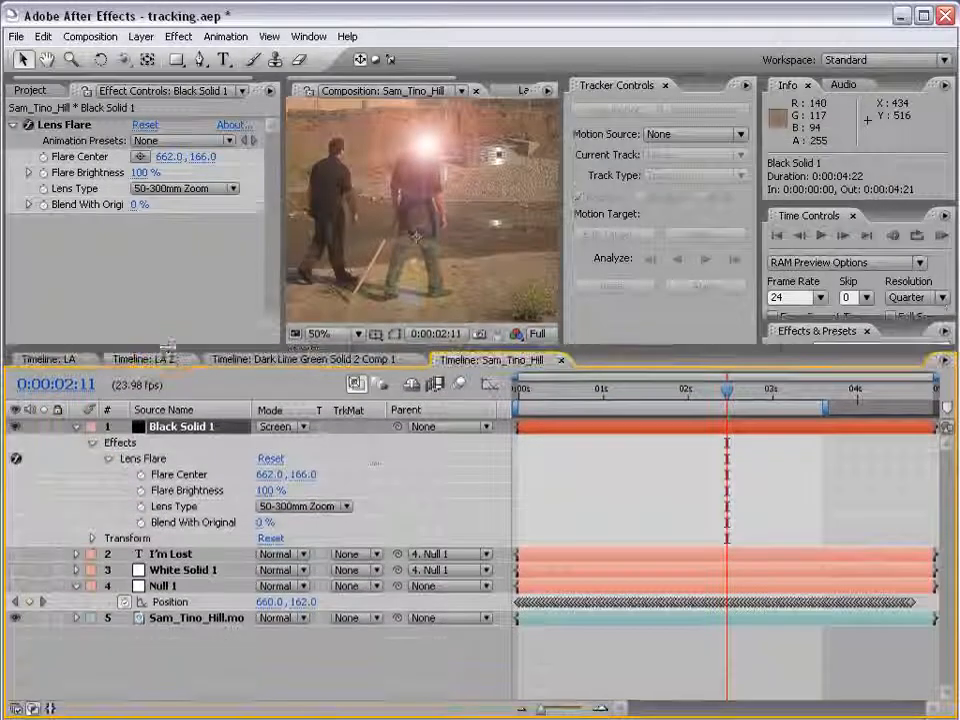
# Link the Lens Flare's Flare Center on Black Solid 1 to Null 1's Position with an expression at the first frame.
pyautogui.click(168, 476)
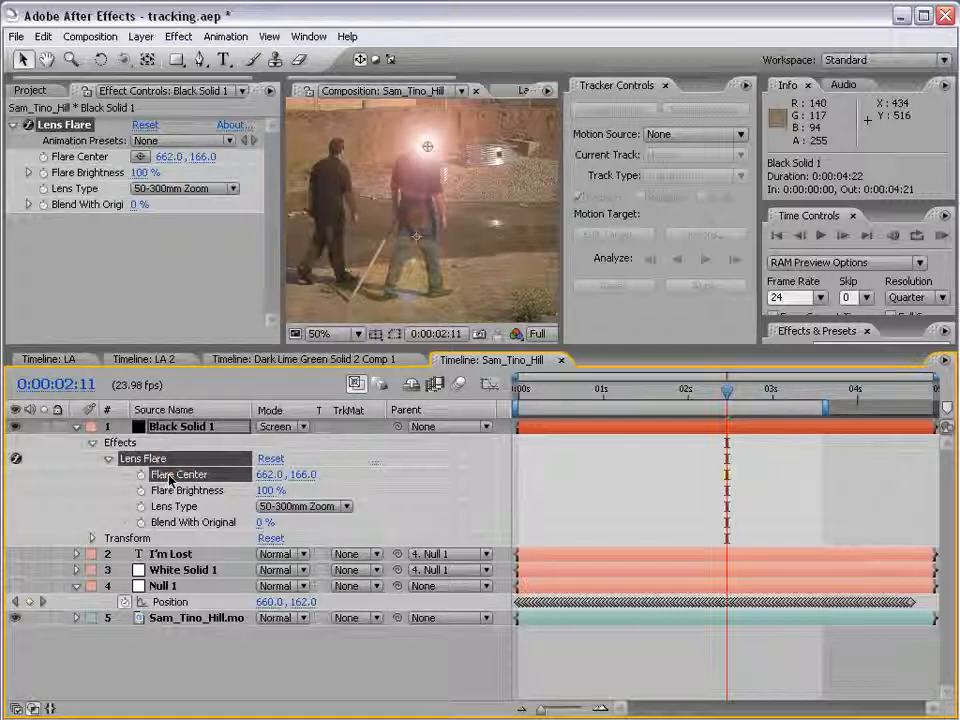
pyautogui.press('Home')
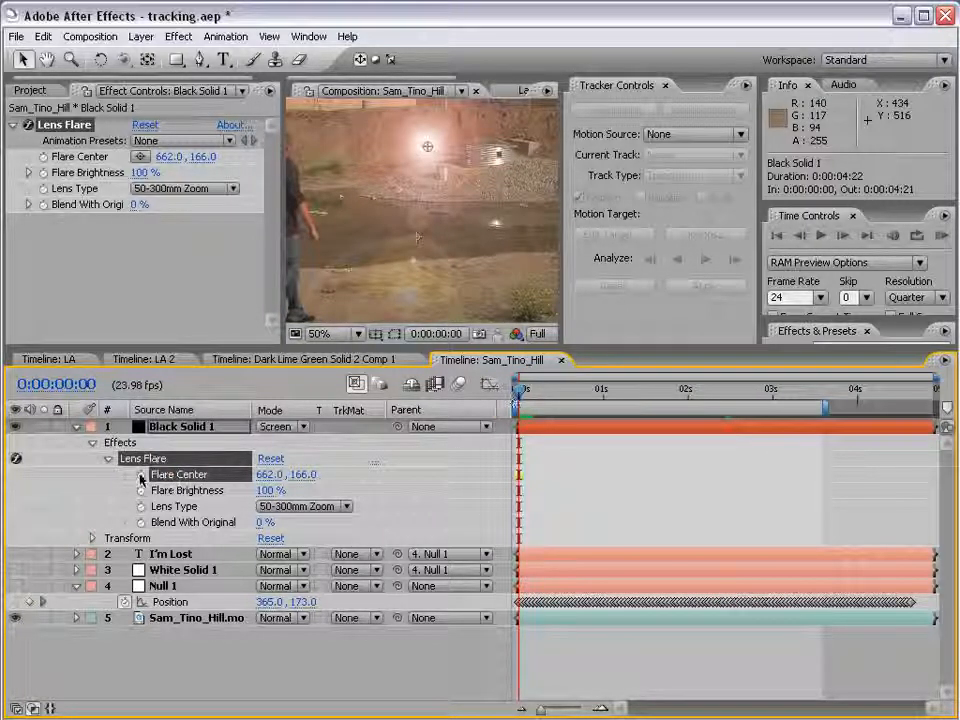
pyautogui.click(141, 476)
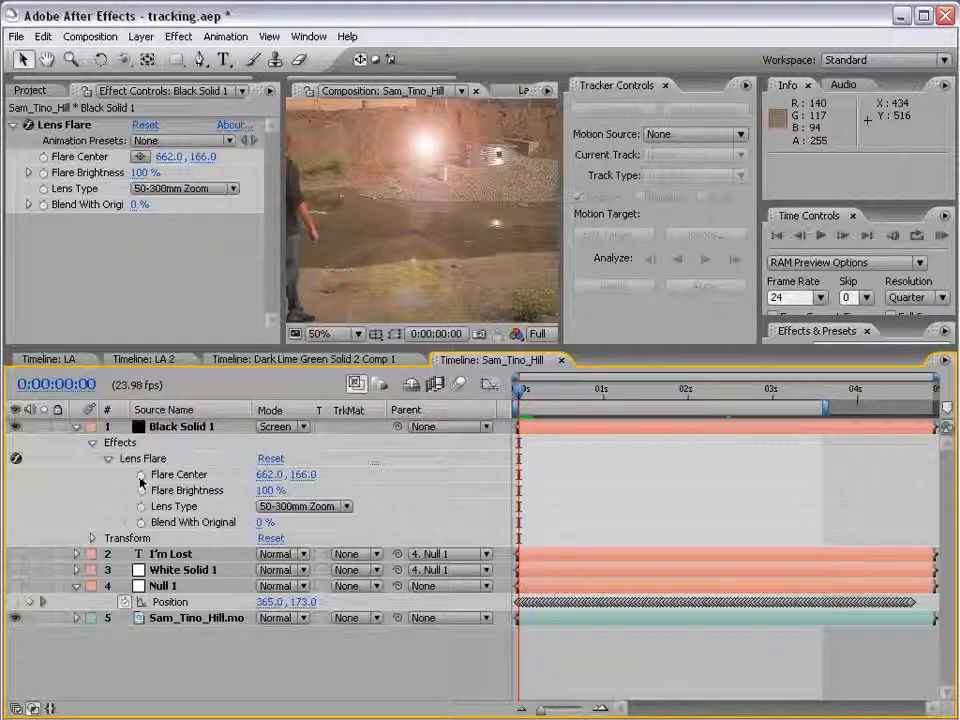
pyautogui.keyDown('alt'); pyautogui.click(141, 476); pyautogui.keyUp('alt')
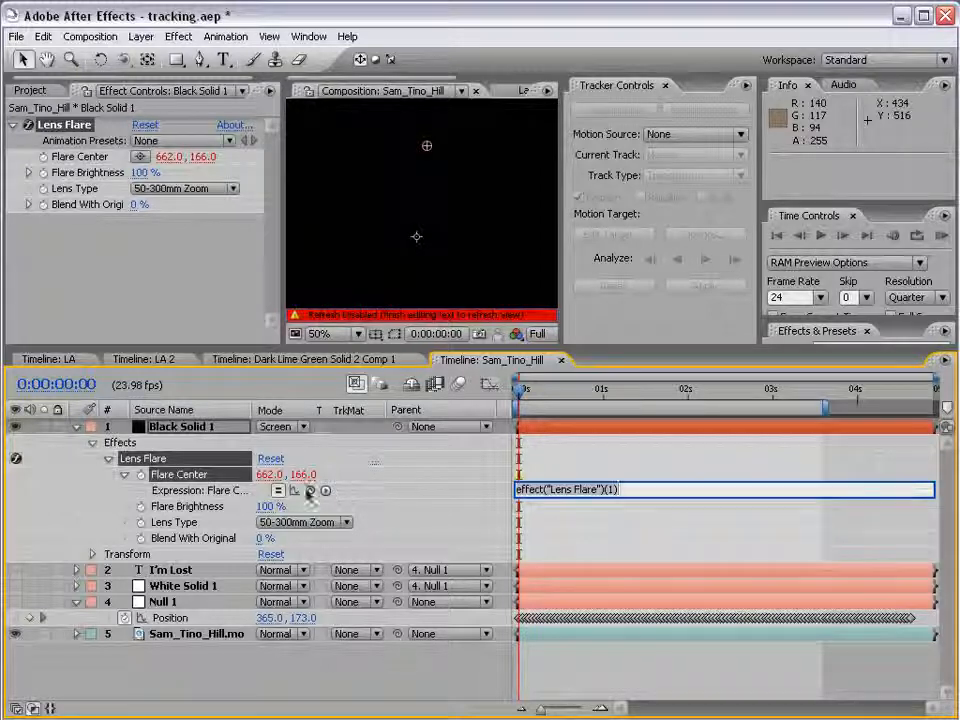
pyautogui.moveTo(310, 491); pyautogui.dragTo(210, 622)
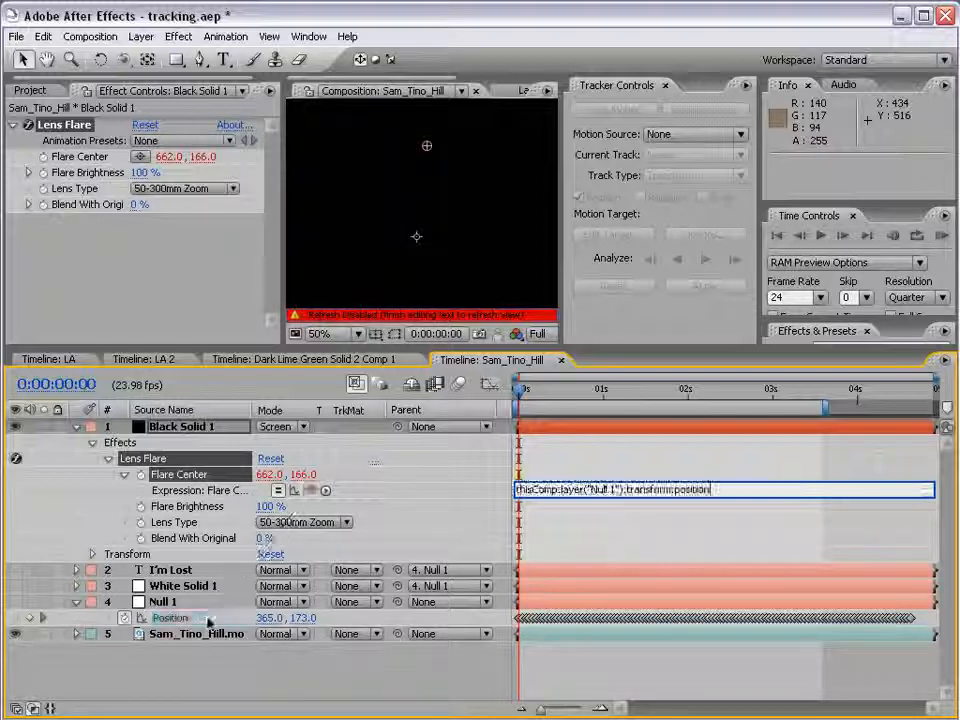
pyautogui.click(422, 697)
pyautogui.scroll(-1, 405, 180)
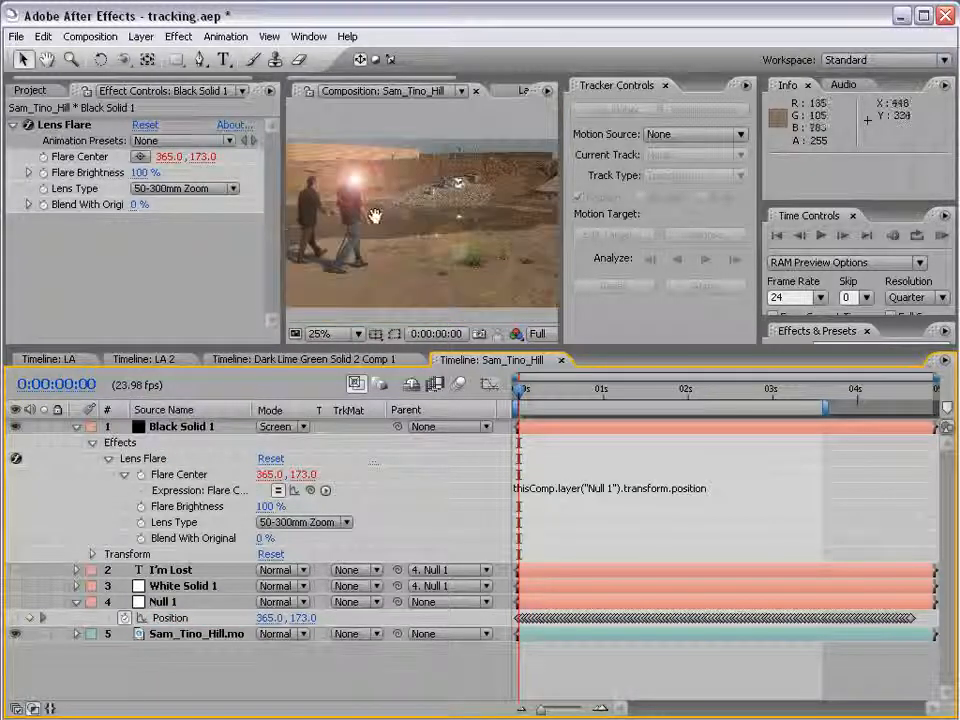
# Scrub through the clip to check the linked flare, and remove the expression from the Flare Center property.
pyautogui.click(163, 601)
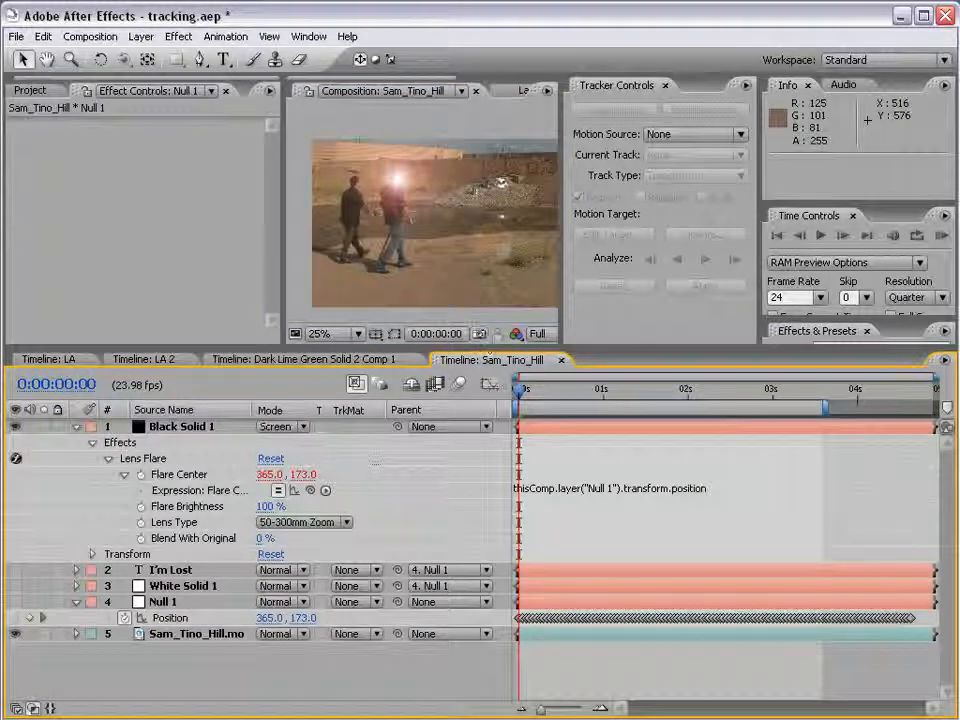
pyautogui.moveTo(520, 392)
pyautogui.mouseDown()
pyautogui.moveTo(778, 392)
pyautogui.moveTo(510, 410)
pyautogui.mouseUp()
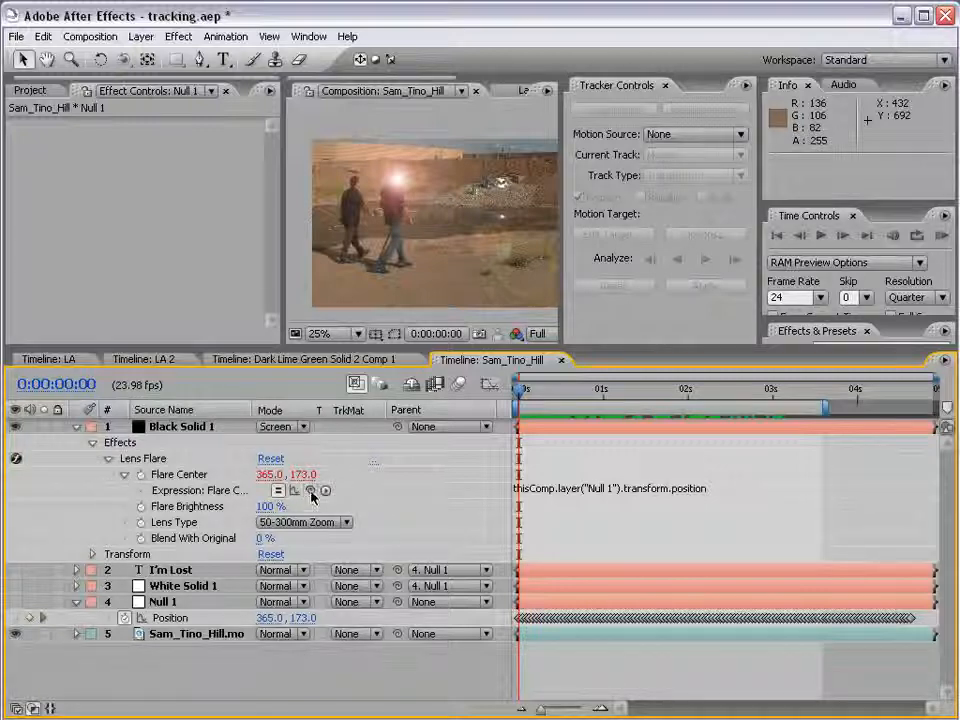
pyautogui.keyDown('alt'); pyautogui.click(141, 475); pyautogui.keyUp('alt')
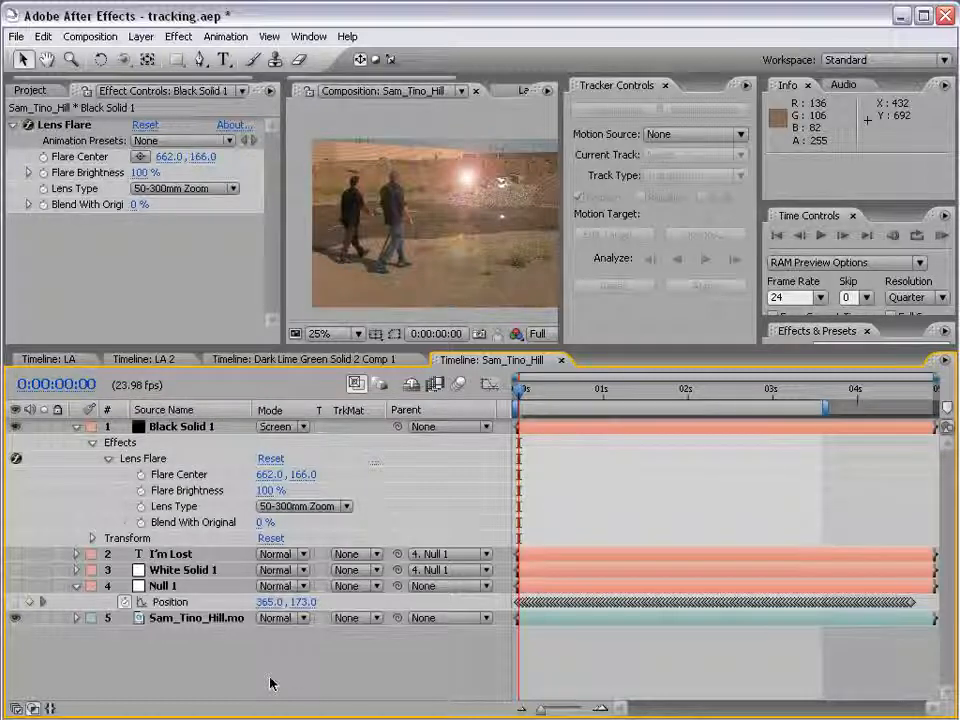
# Copy all of Null 1's Position keyframes and paste them onto Black Solid 1's Flare Center property at 0:00:00:00.
pyautogui.click(132, 603)
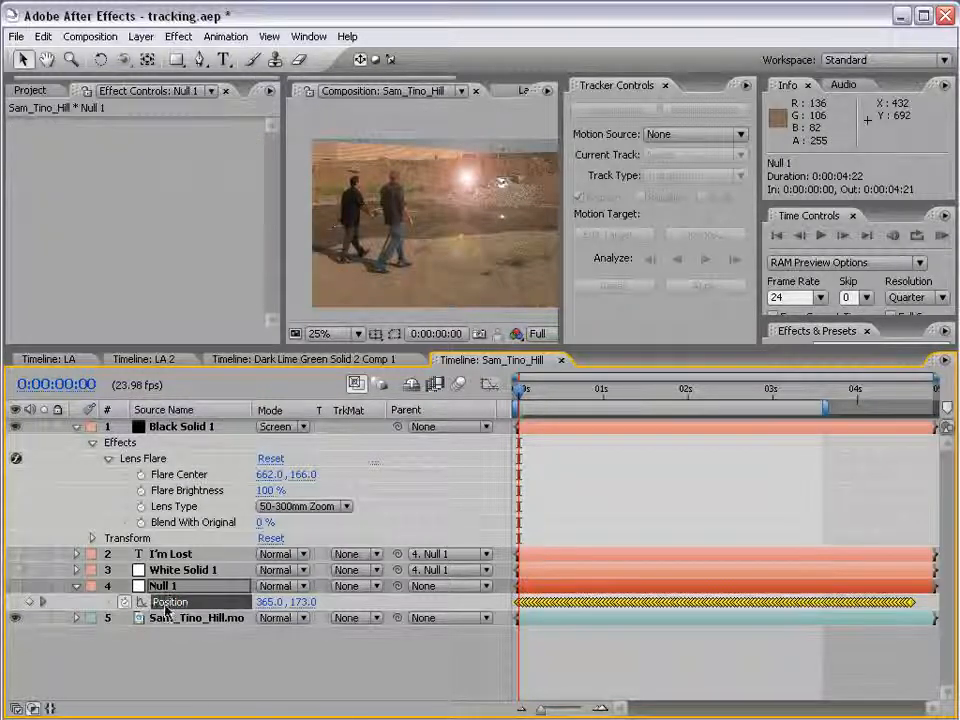
pyautogui.click(43, 36)
pyautogui.click(62, 128)
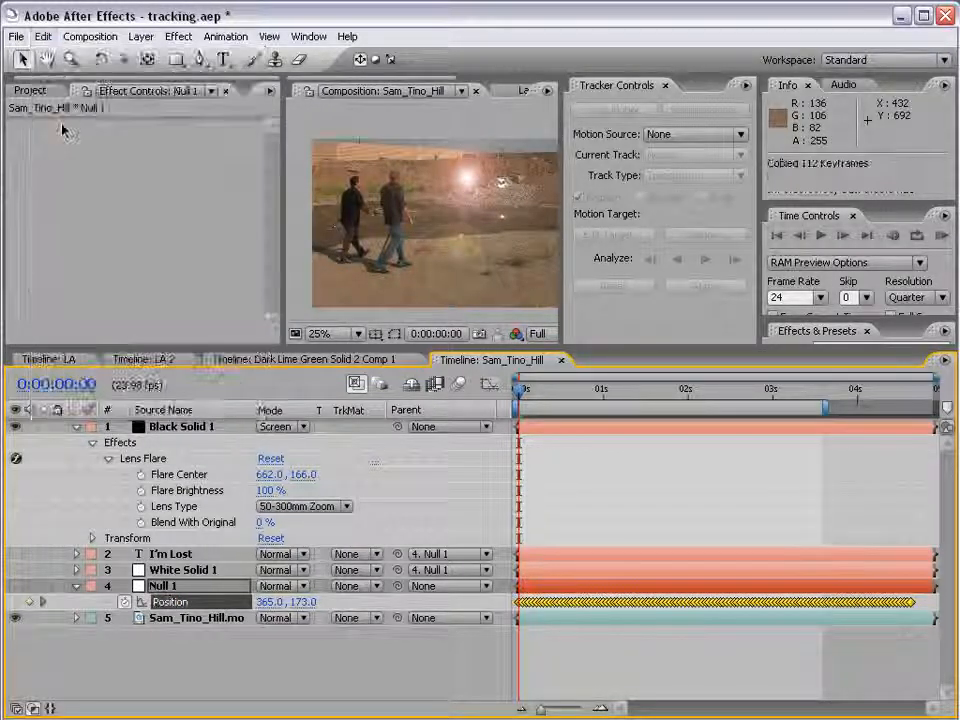
pyautogui.click(145, 459)
pyautogui.click(176, 473)
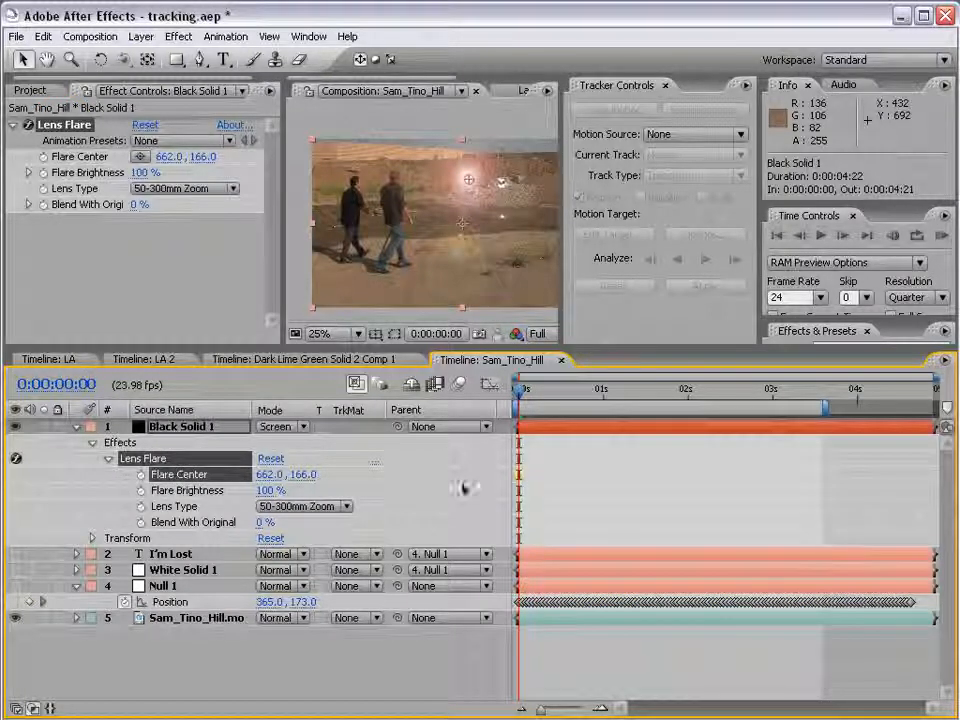
pyautogui.click(43, 36)
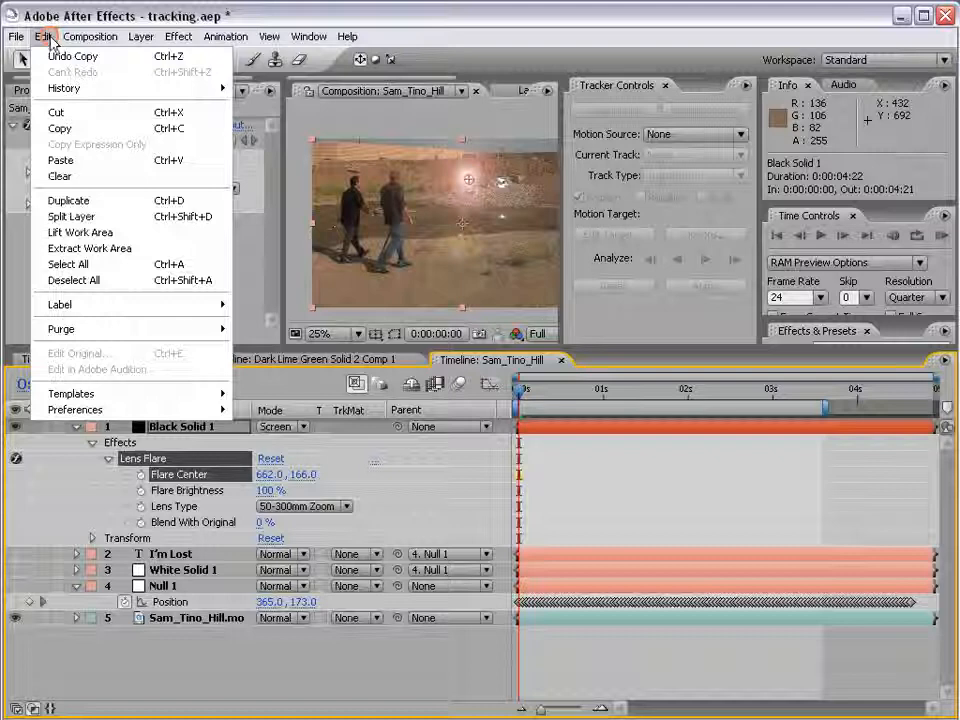
pyautogui.click(64, 158)
pyautogui.click(590, 640)
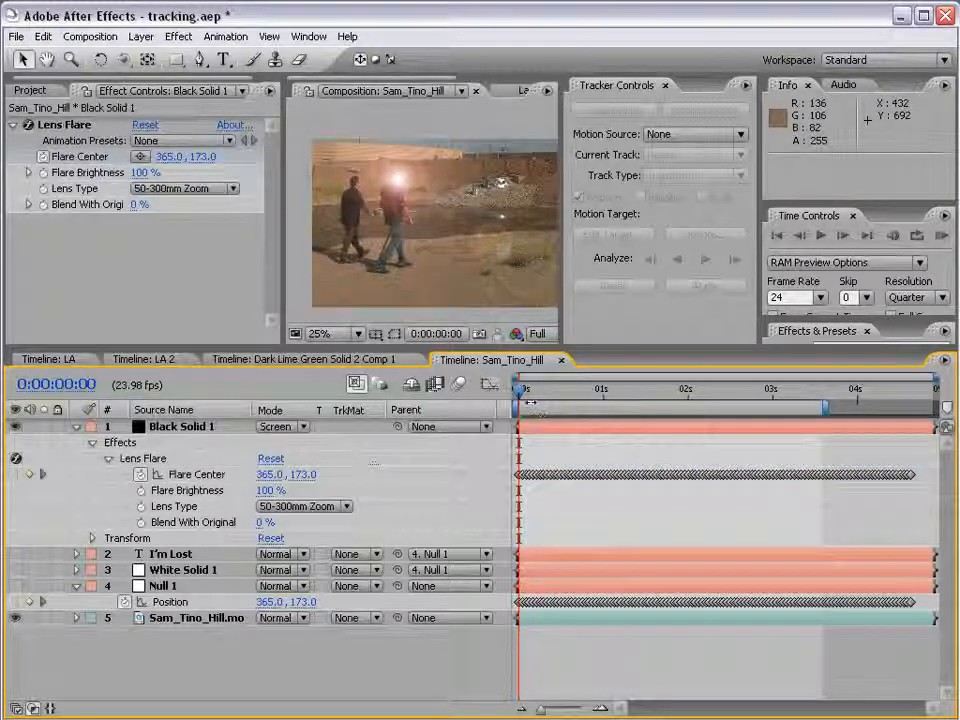
# Preview the keyframed lens flare following the man's head by scrubbing and by playing a RAM preview in an enlarged composition view.
pyautogui.moveTo(520, 391)
pyautogui.mouseDown()
pyautogui.moveTo(780, 392)
pyautogui.moveTo(542, 392)
pyautogui.moveTo(509, 403)
pyautogui.mouseUp()
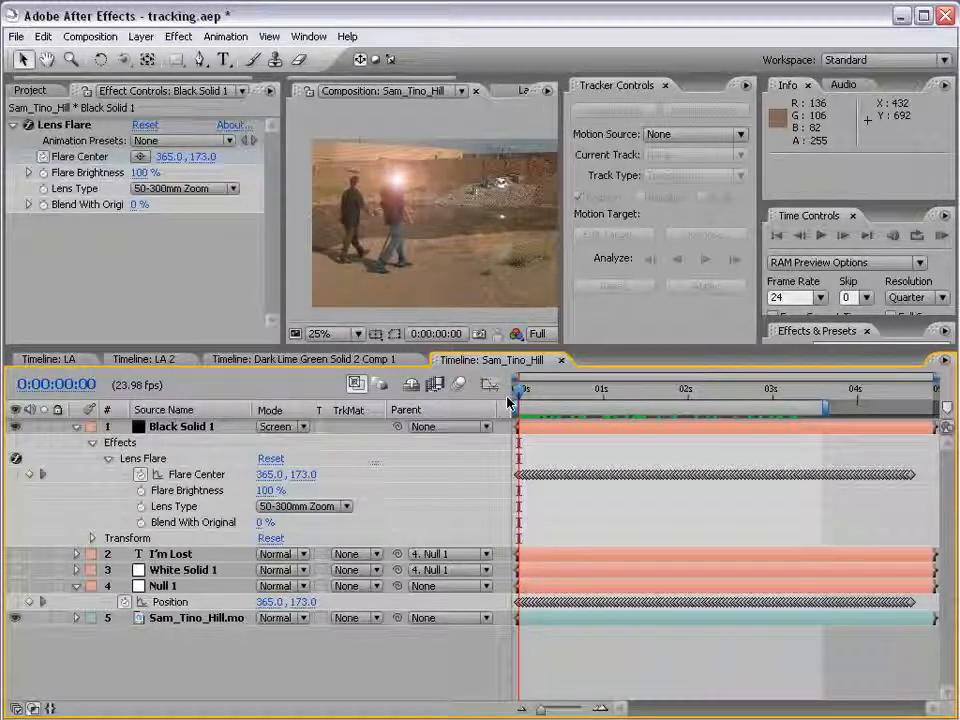
pyautogui.press('`')
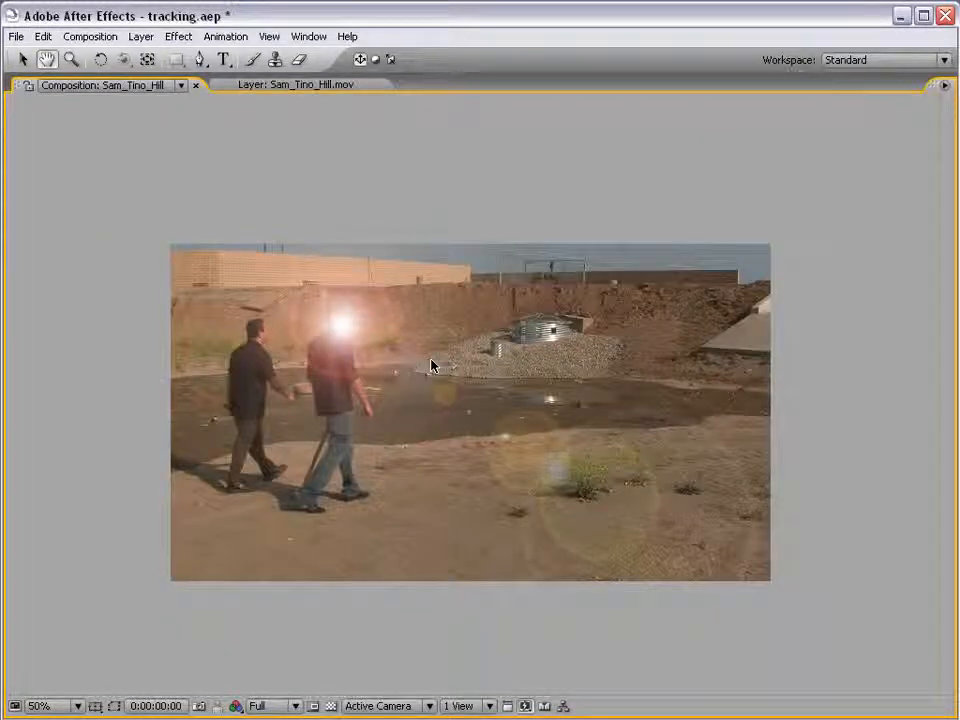
pyautogui.press('KP_0')
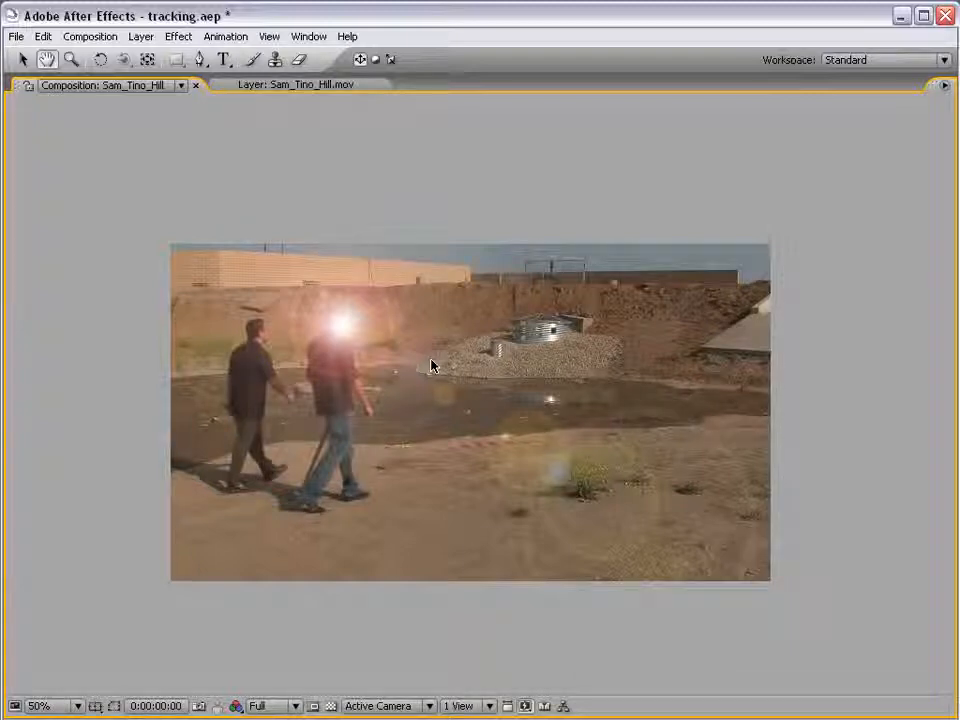
pyautogui.press('`')
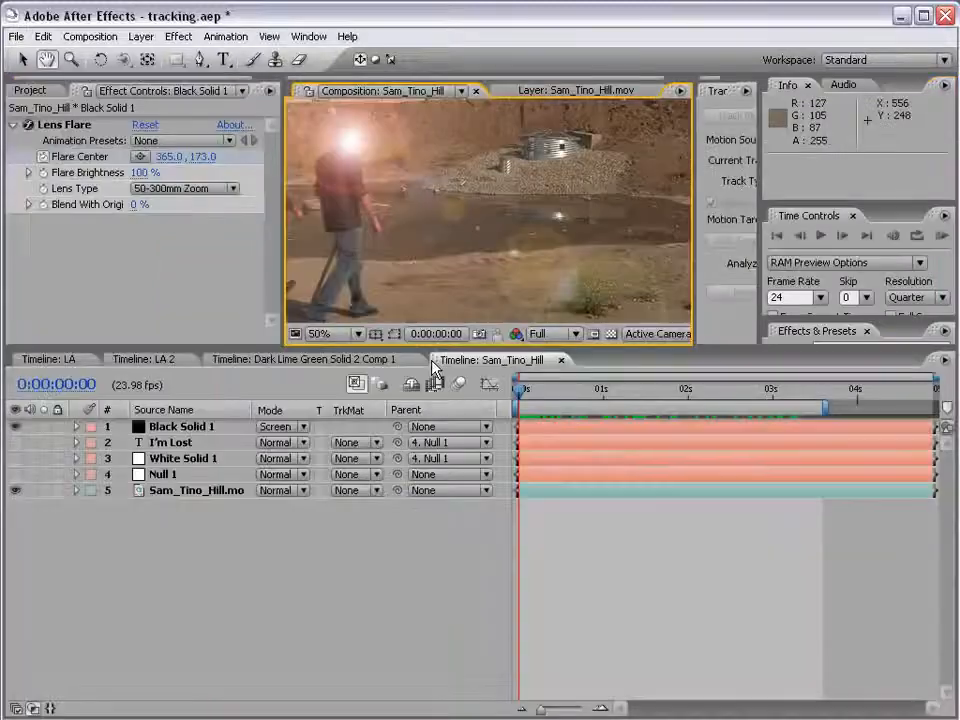
pyautogui.scroll(-1, 572, 220)
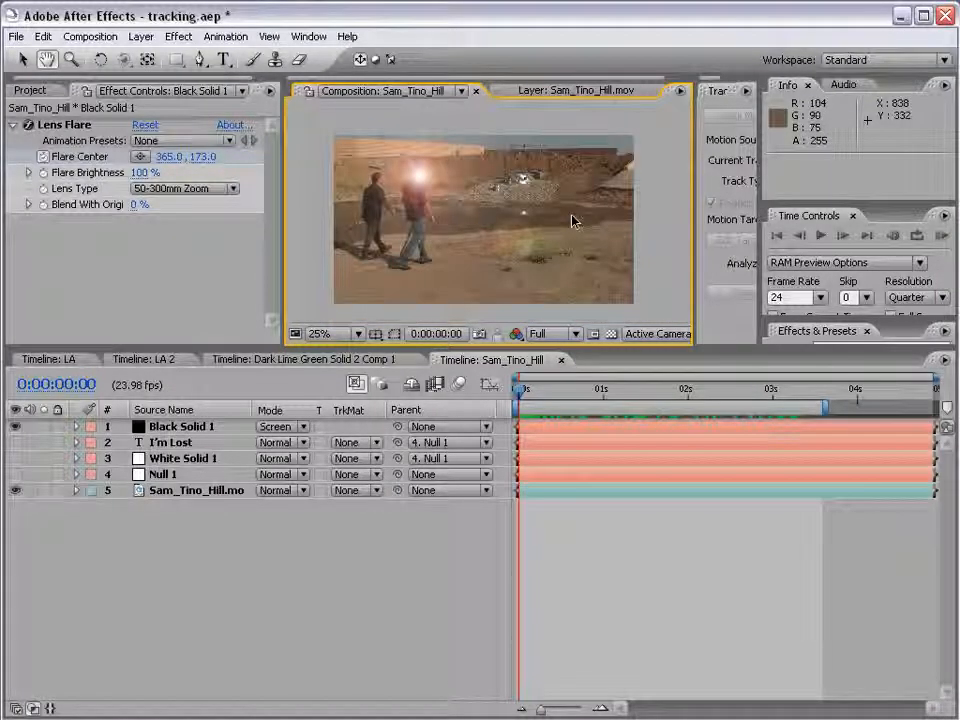